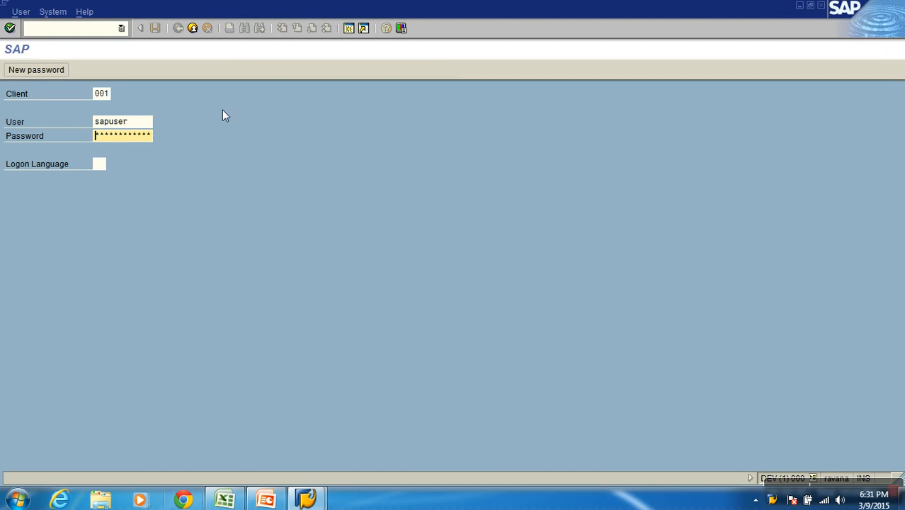
pyautogui.press('Right')
pyautogui.press('Right')
pyautogui.press('Right')
# Enter the account password and log on to client 001
pyautogui.press('Return')
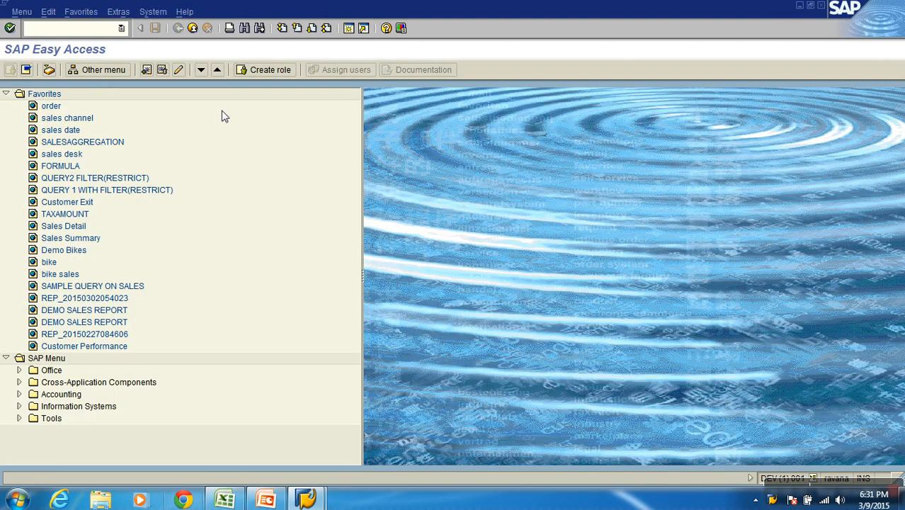
# Run transaction rsa1 and collapse the IA_PRA info area in the InfoObjects tree
pyautogui.write('rsa1')
pyautogui.press('Return')
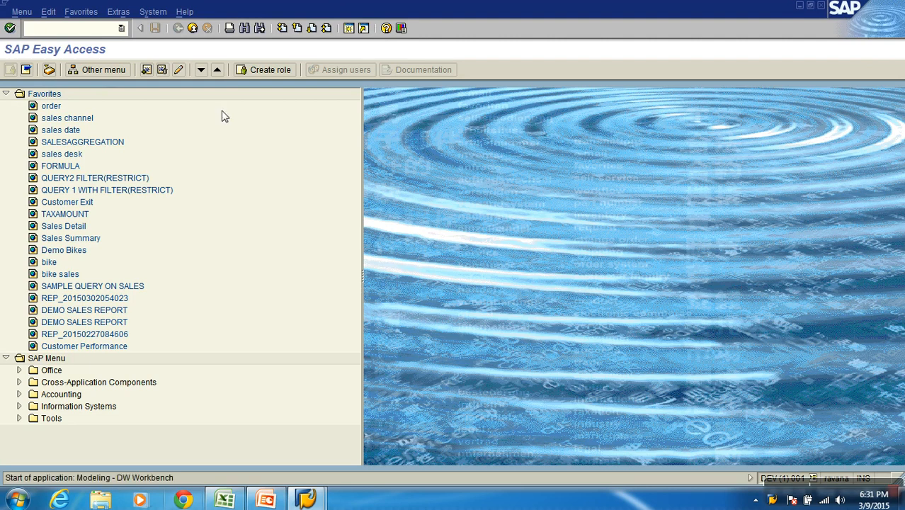
pyautogui.click(115, 139)
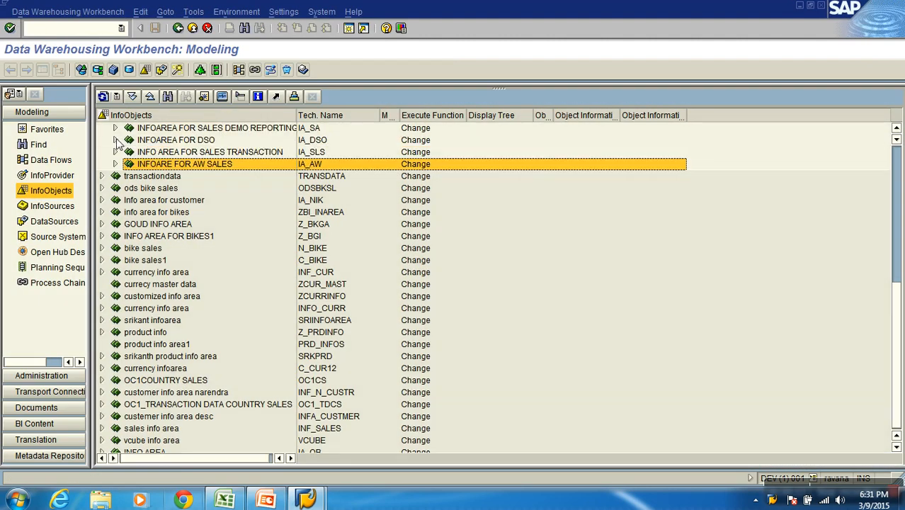
pyautogui.scroll(3, 106, 227)
pyautogui.click(102, 225)
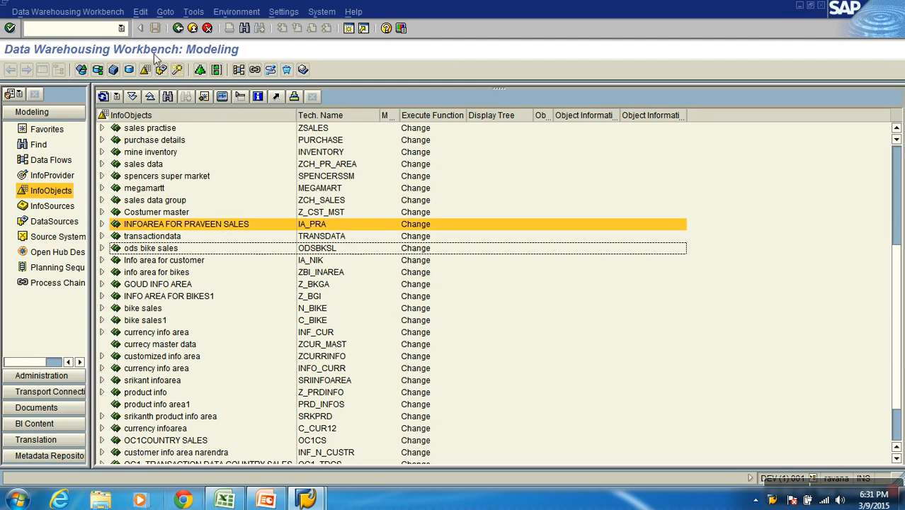
pyautogui.scroll(5, 208, 142)
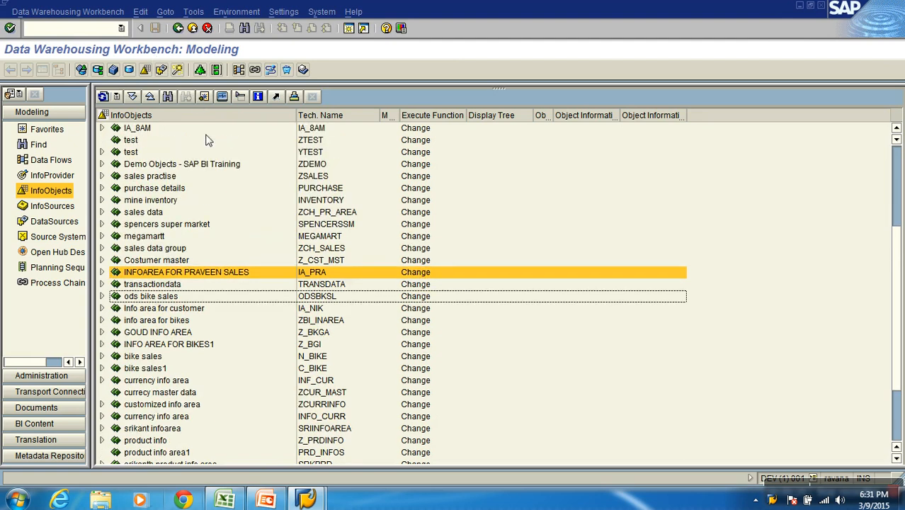
pyautogui.scroll(1, 207, 141)
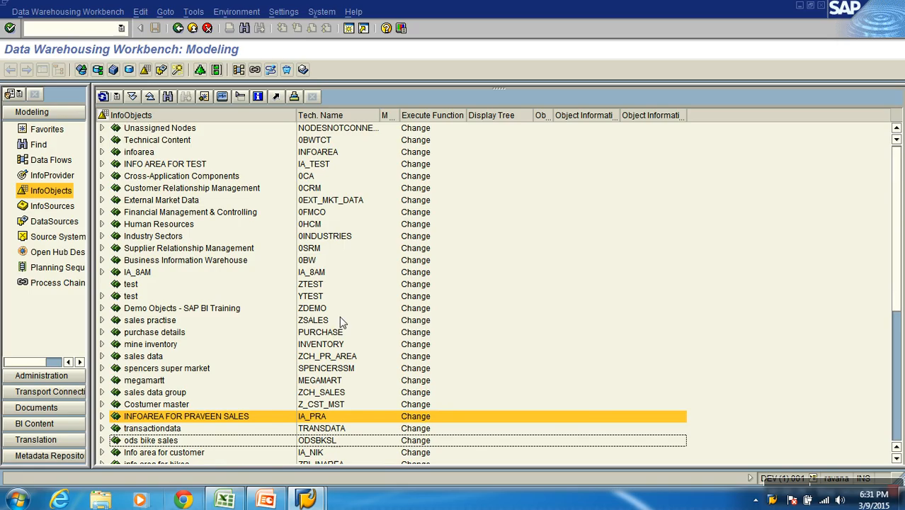
# Switch to the desktop and open the AW_SALES workbook from the Vedios Sharing folder
pyautogui.press('super+d')
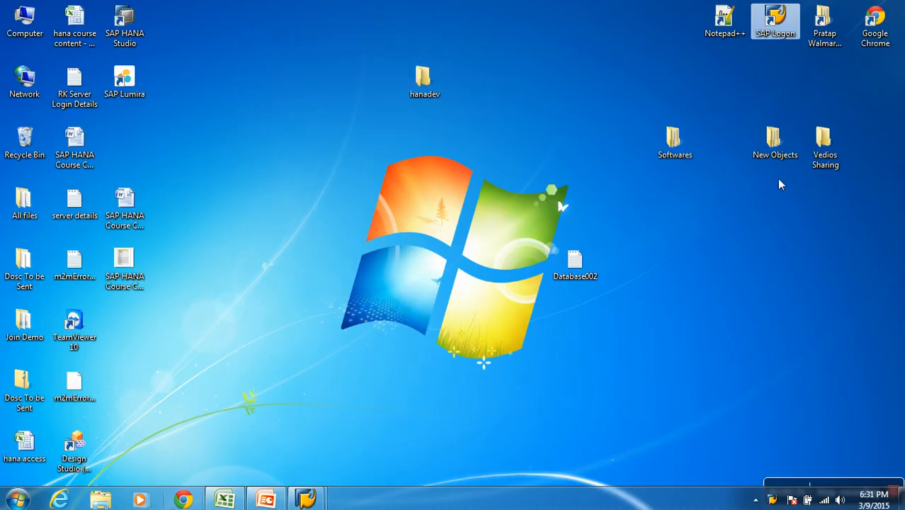
pyautogui.doubleClick(823, 149)
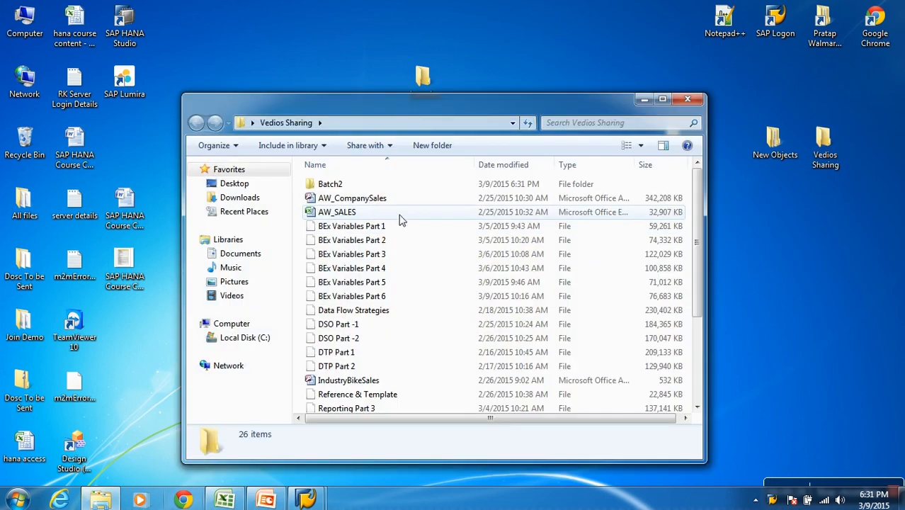
pyautogui.rightClick(339, 215)
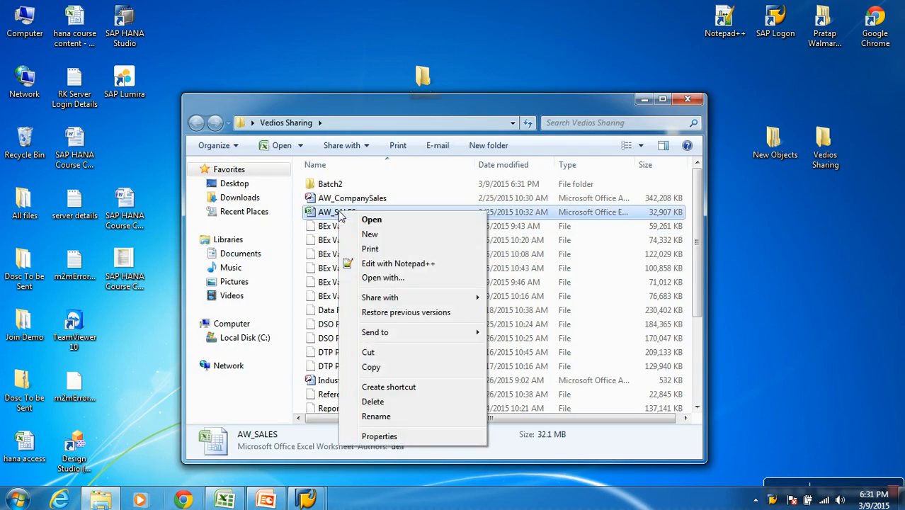
pyautogui.click(400, 174)
pyautogui.scroll(-3, 379, 273)
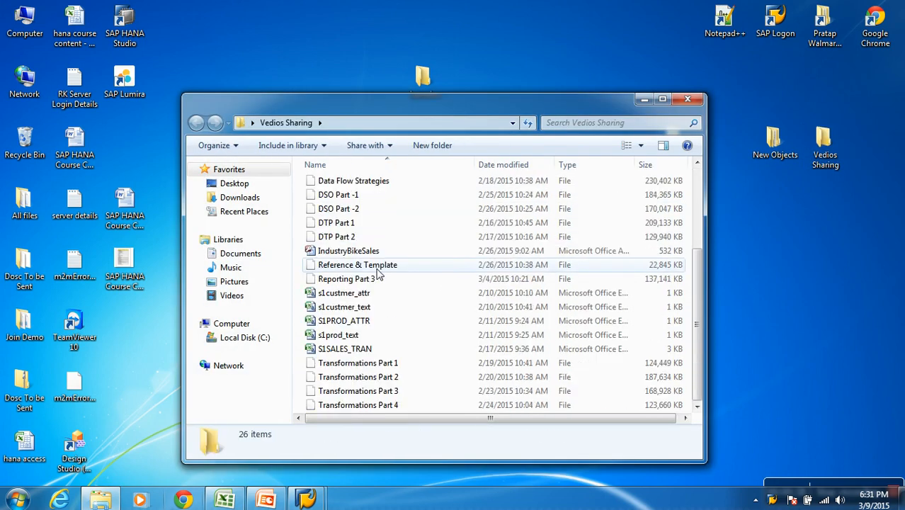
pyautogui.scroll(3, 393, 338)
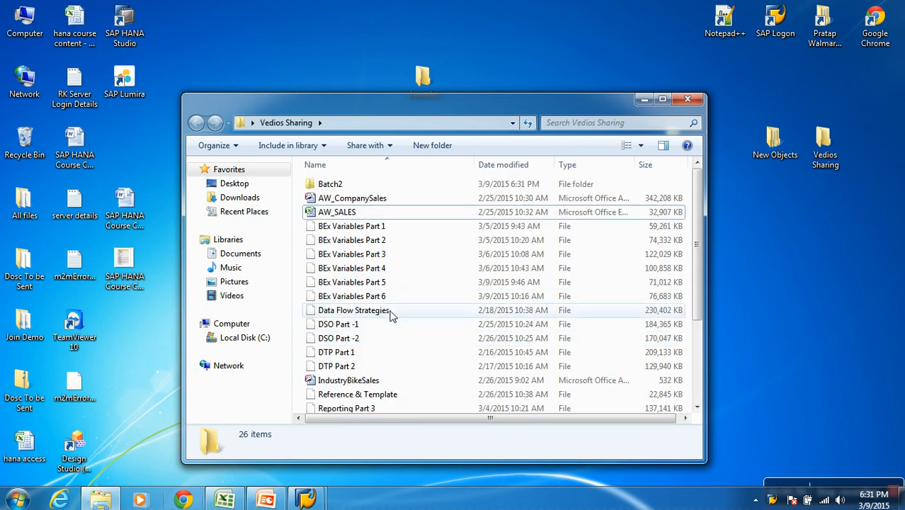
pyautogui.rightClick(344, 212)
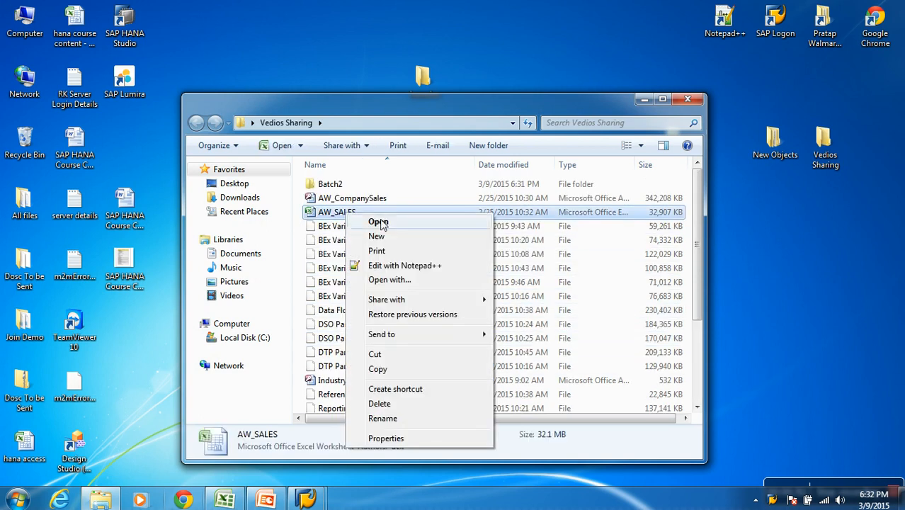
pyautogui.click(378, 221)
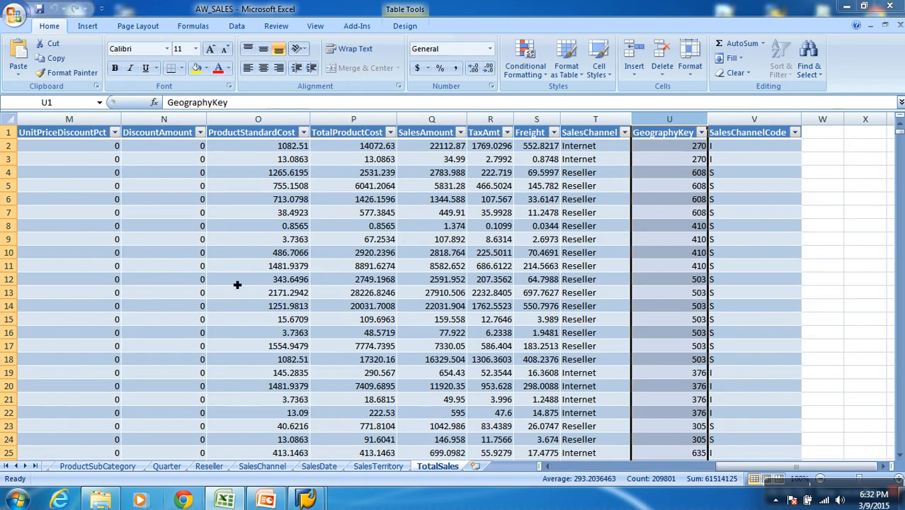
# View the earlier columns of the TotalSales sheet, close the AW_SALES workbook and return to the folder
pyautogui.click(561, 464)
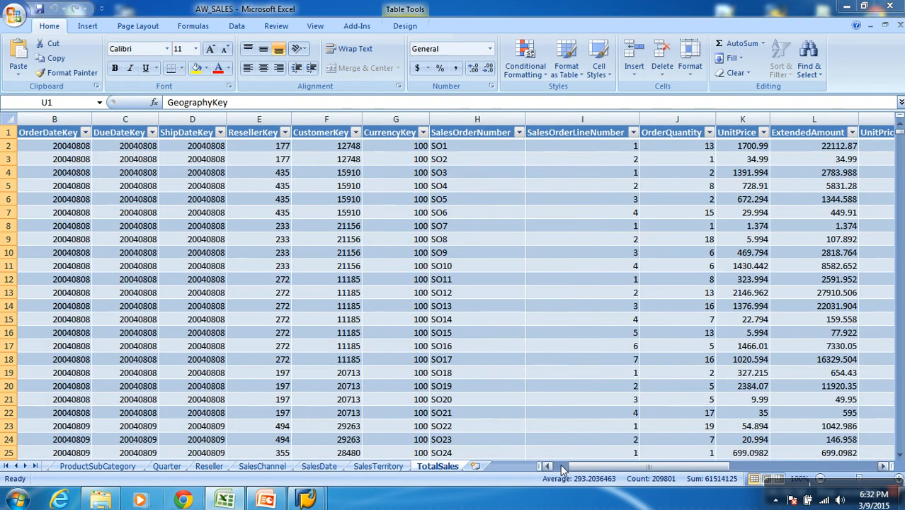
pyautogui.click(898, 27)
pyautogui.click(846, 6)
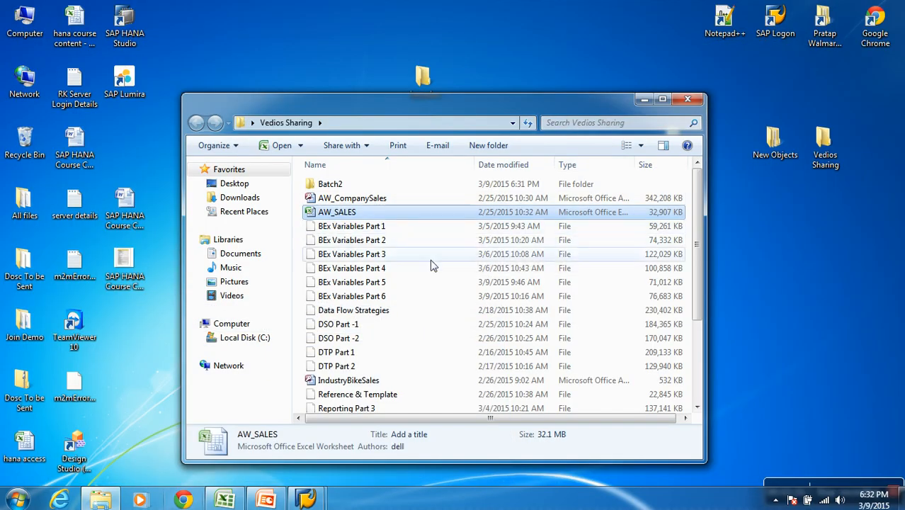
# Open the S1SALES_TRAN file and widen its columns so the order numbers, customers and amounts are fully readable
pyautogui.scroll(-3, 383, 323)
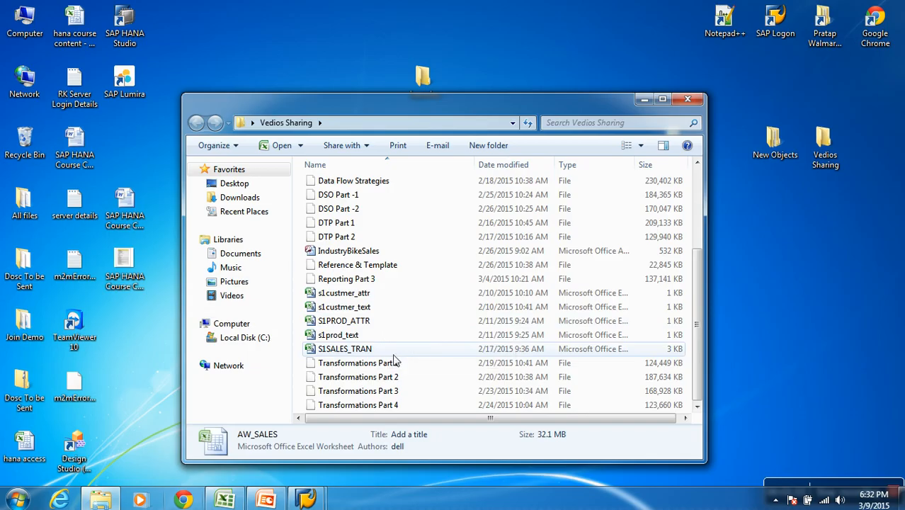
pyautogui.doubleClick(367, 348)
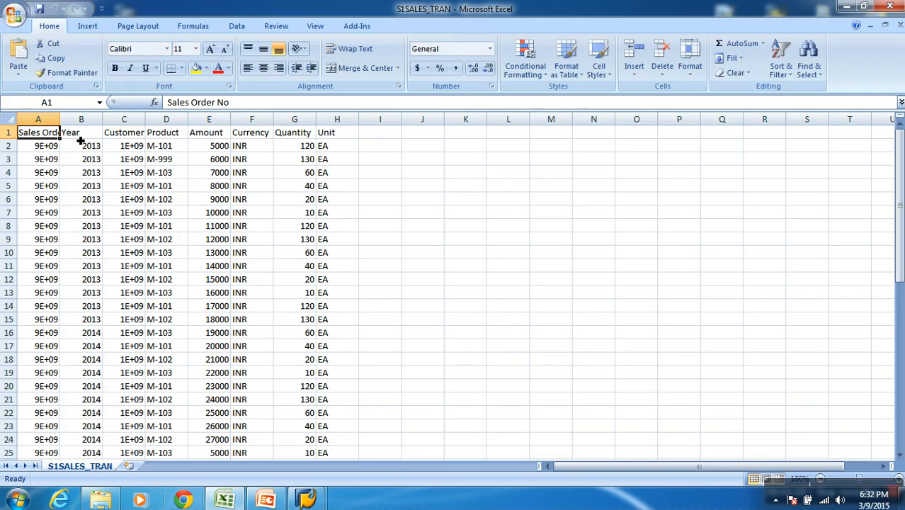
pyautogui.doubleClick(60, 119)
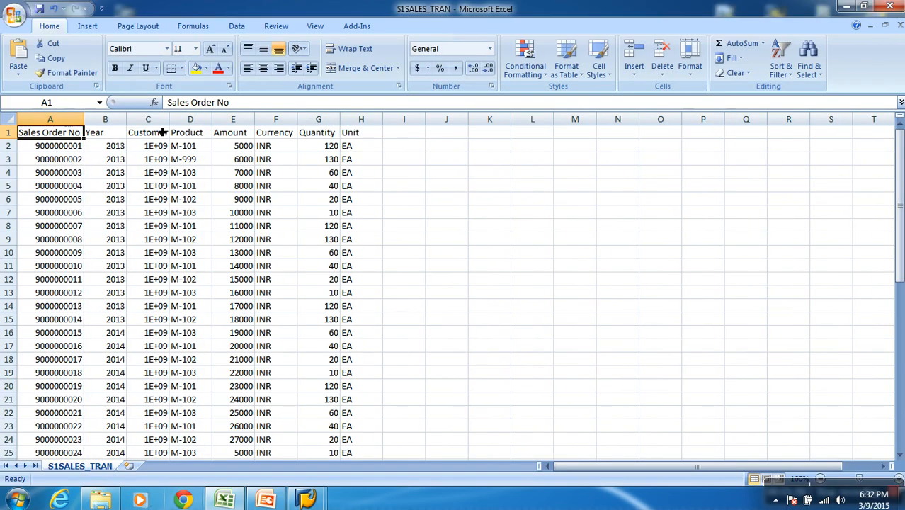
pyautogui.doubleClick(127, 119)
pyautogui.doubleClick(150, 119)
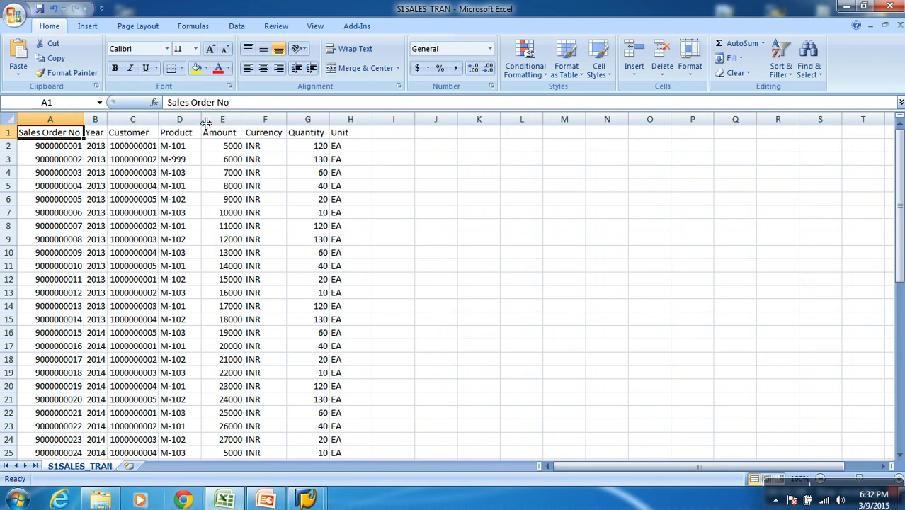
pyautogui.doubleClick(201, 119)
pyautogui.doubleClick(238, 120)
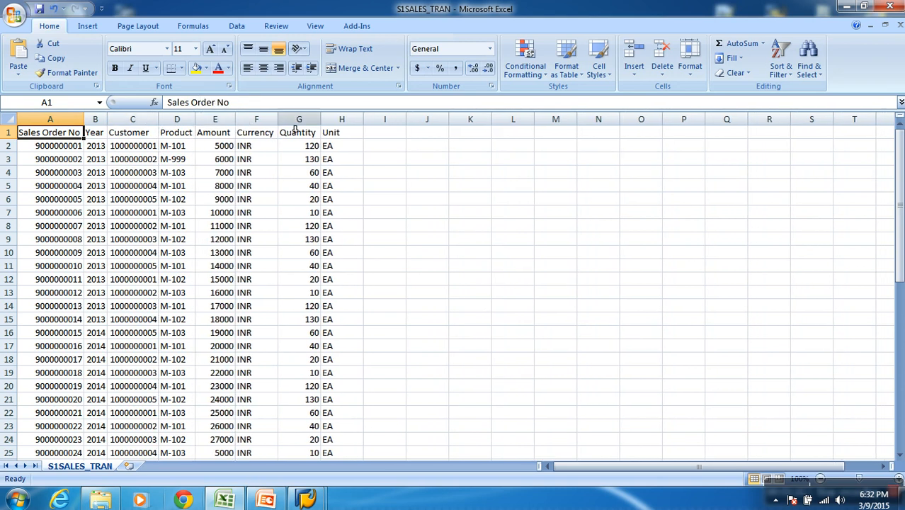
pyautogui.click(378, 163)
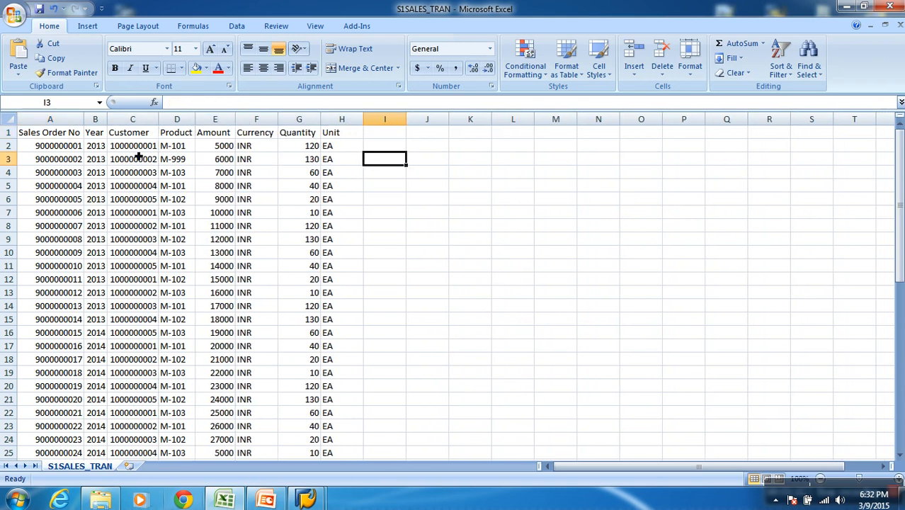
pyautogui.moveTo(86, 122); pyautogui.dragTo(101, 125)
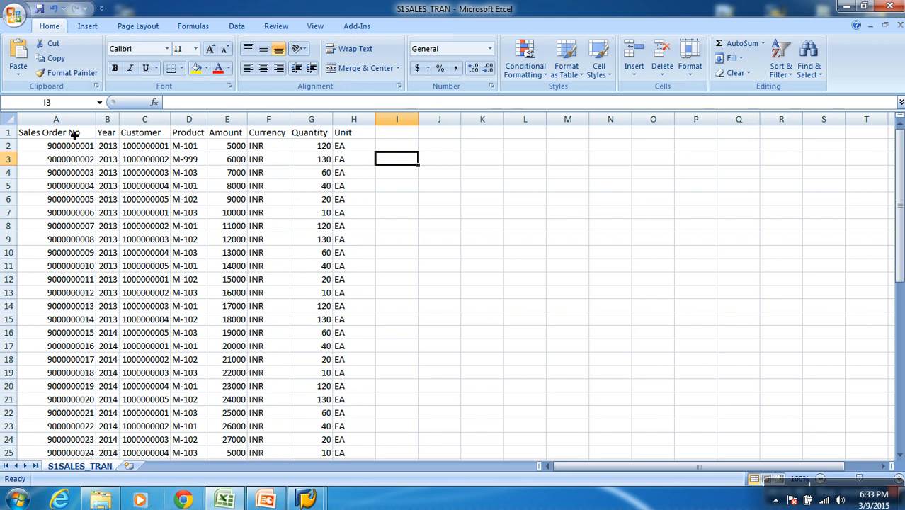
# Go through the order number, year and customer of the first sales record, widening the Customer column
pyautogui.click(8, 145)
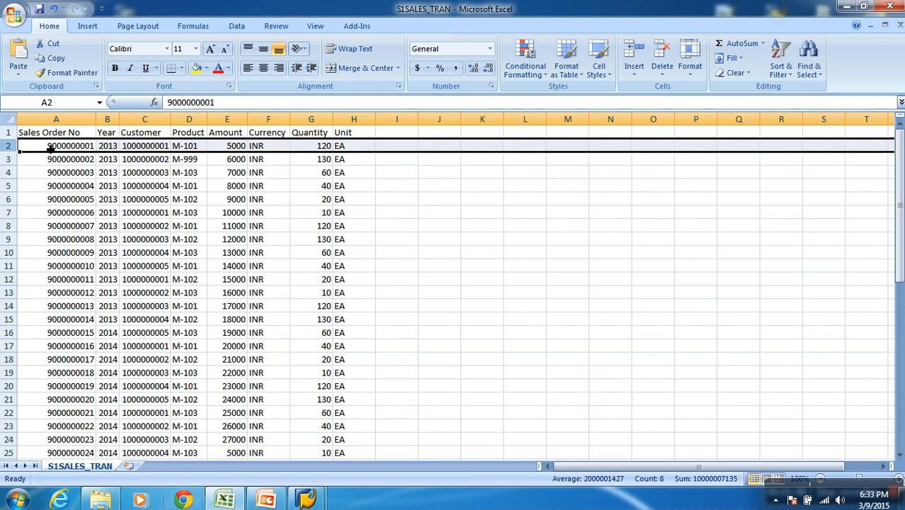
pyautogui.click(65, 147)
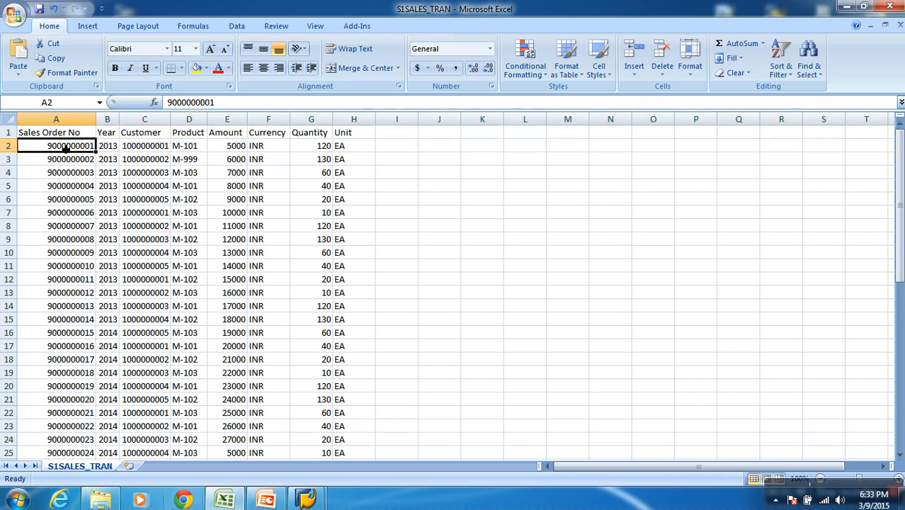
pyautogui.click(114, 150)
pyautogui.moveTo(170, 119); pyautogui.dragTo(185, 119)
pyautogui.click(156, 151)
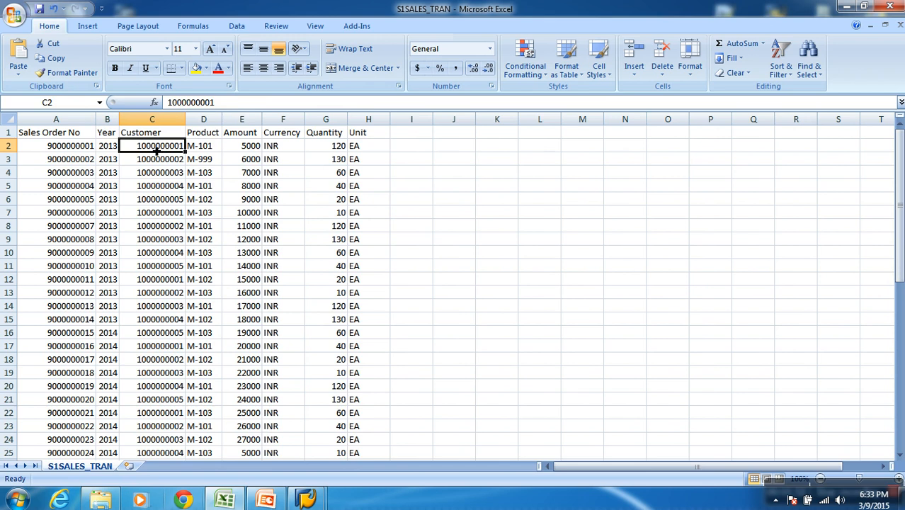
# Examine the first sales record's product, amount, currency, quantity and unit cells in row 2
pyautogui.click(201, 150)
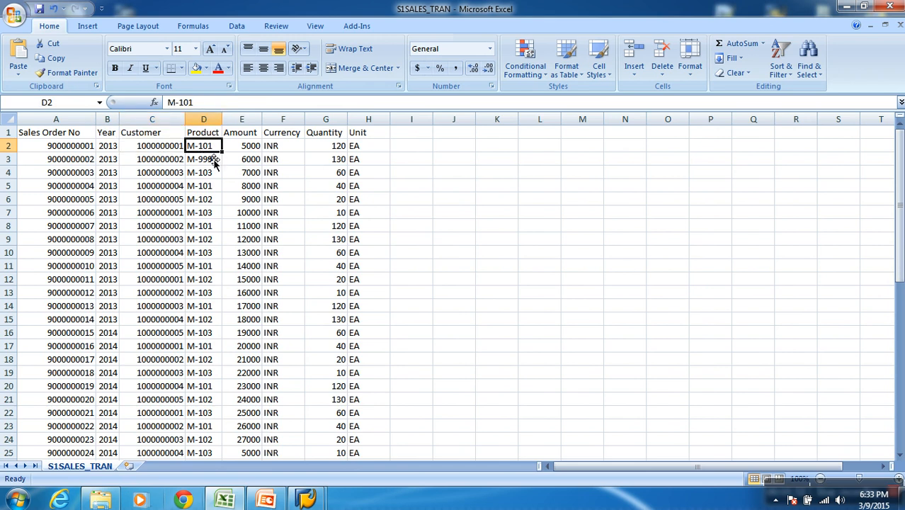
pyautogui.click(244, 148)
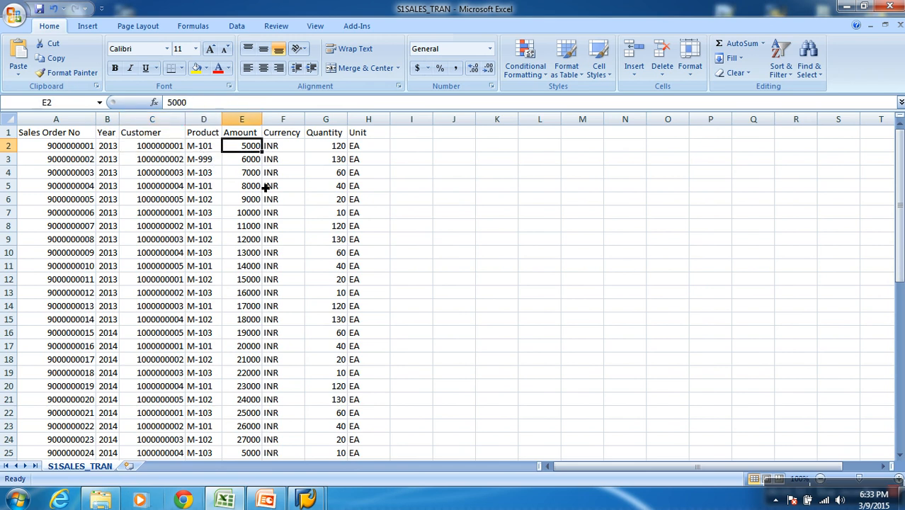
pyautogui.click(283, 149)
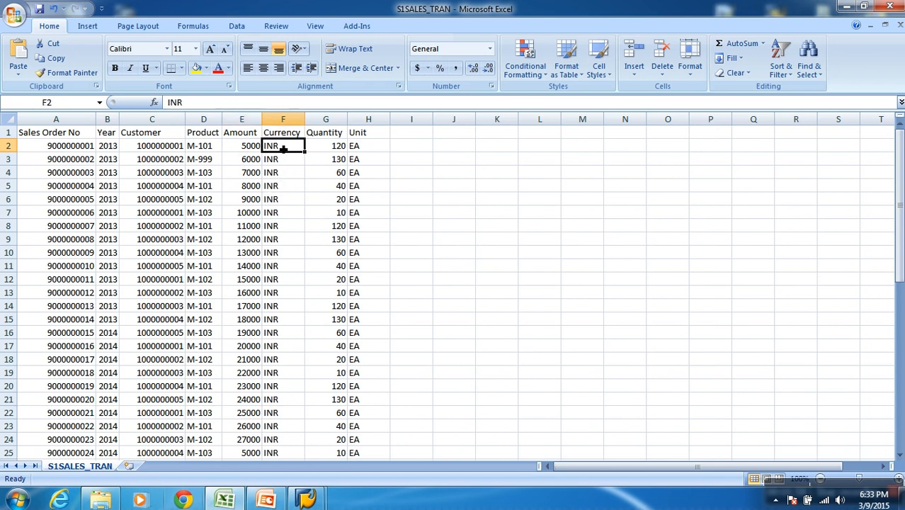
pyautogui.click(252, 149)
pyautogui.click(278, 148)
pyautogui.click(332, 153)
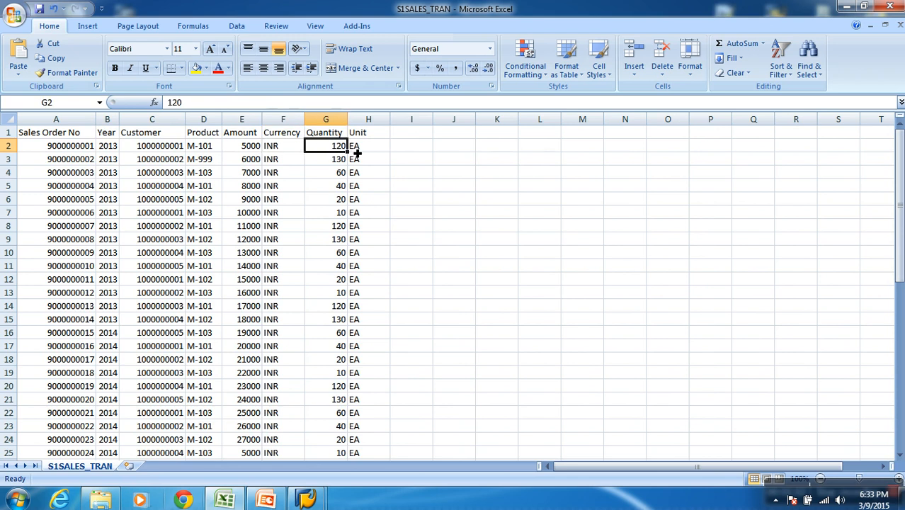
pyautogui.click(362, 151)
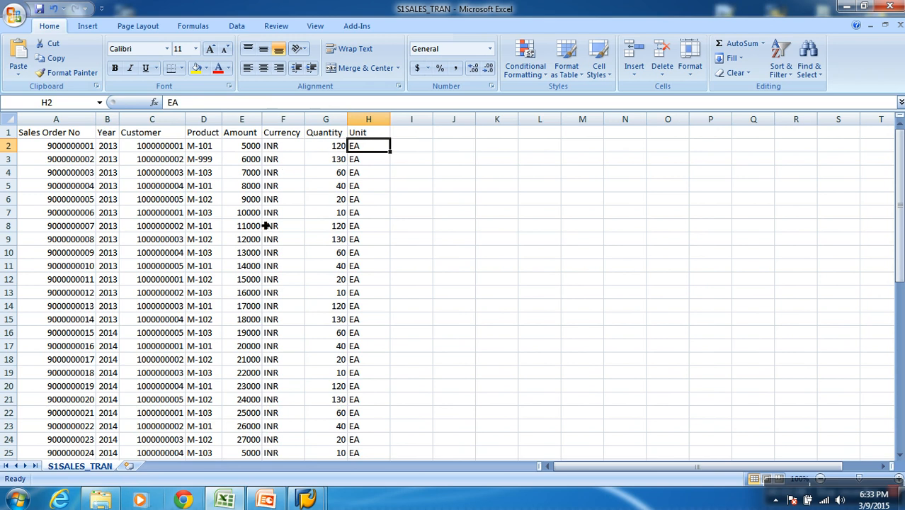
# Examine the sales table column by column from Sales Order No to Unit, ending with columns A to H selected together
pyautogui.click(79, 118)
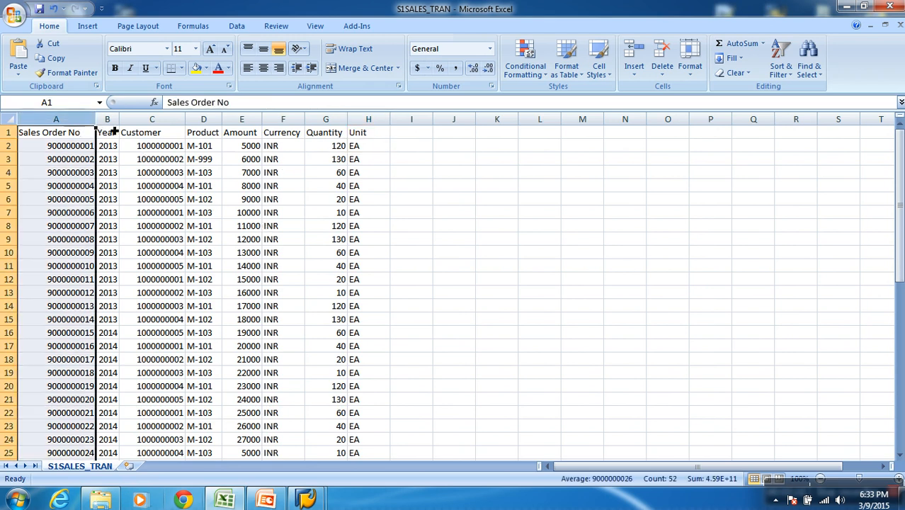
pyautogui.click(151, 119)
pyautogui.click(203, 119)
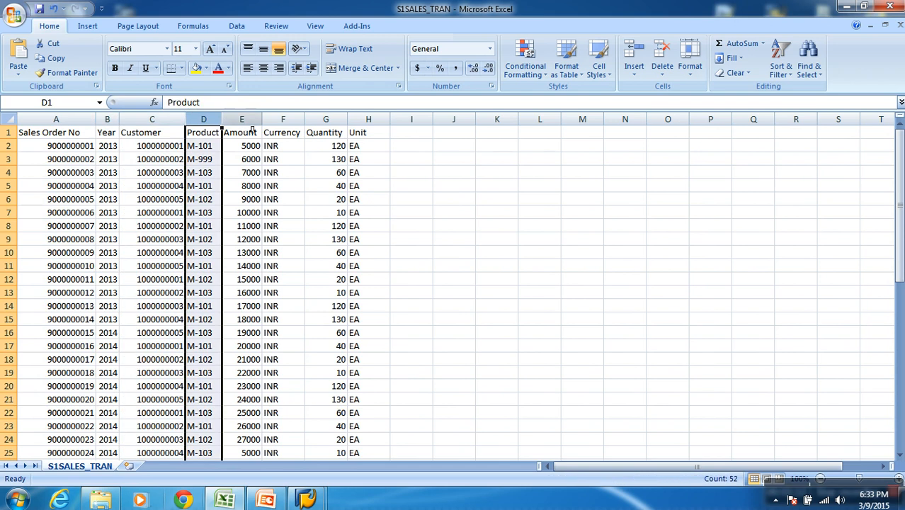
pyautogui.click(248, 121)
pyautogui.click(283, 121)
pyautogui.click(326, 120)
pyautogui.click(368, 120)
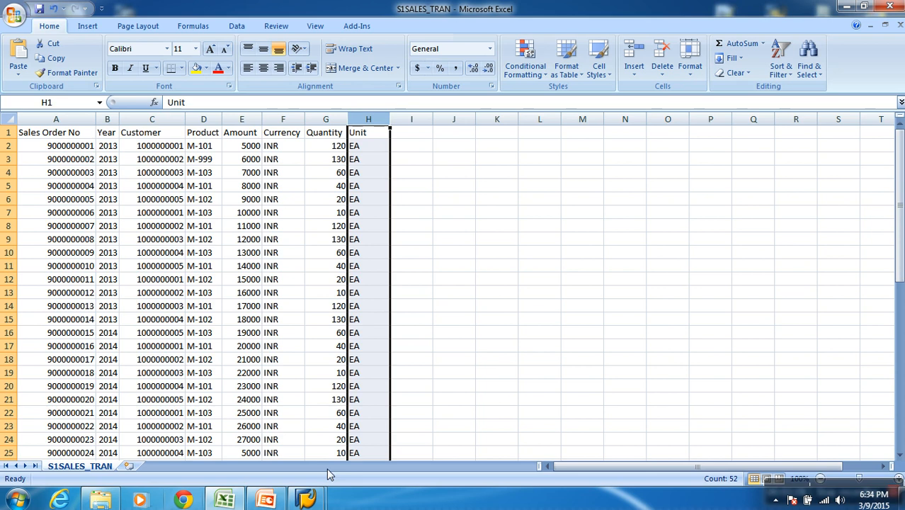
pyautogui.moveTo(85, 119); pyautogui.dragTo(358, 122)
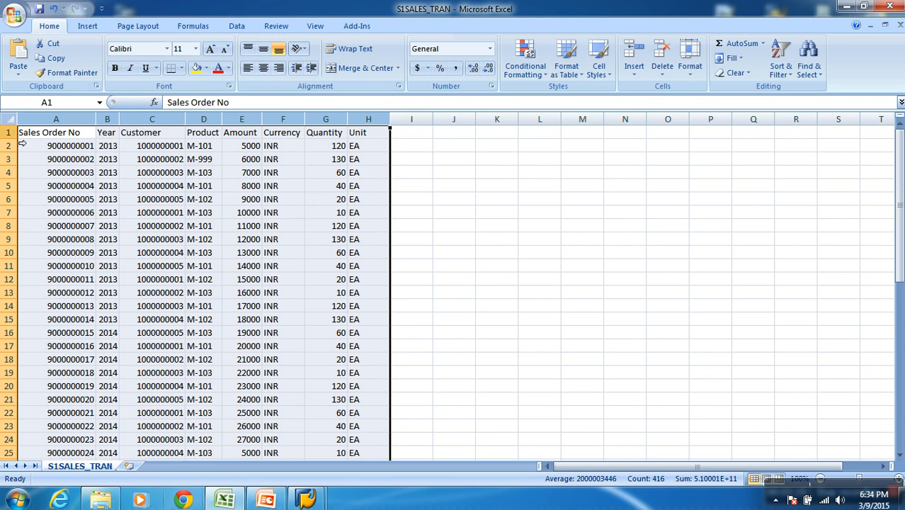
# Check the distinct values in the Year column using temporary filters on the header row
pyautogui.click(8, 133)
pyautogui.click(230, 28)
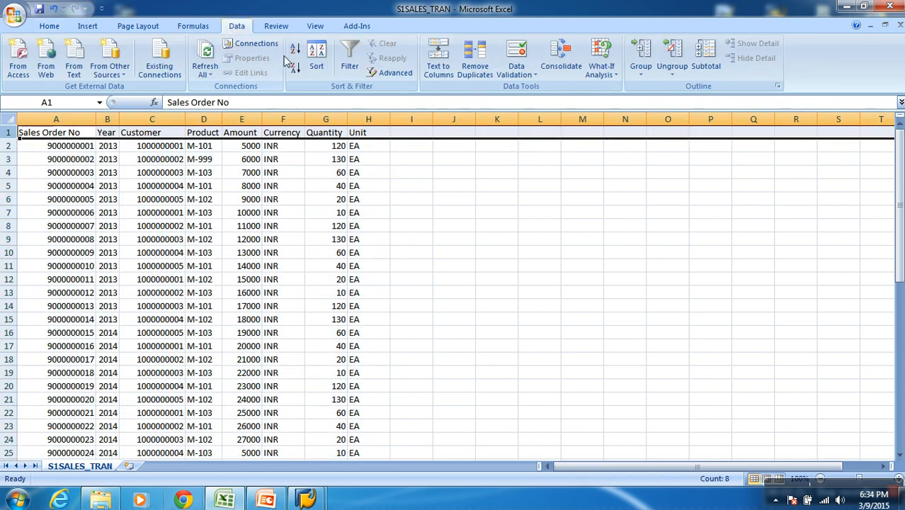
pyautogui.click(349, 58)
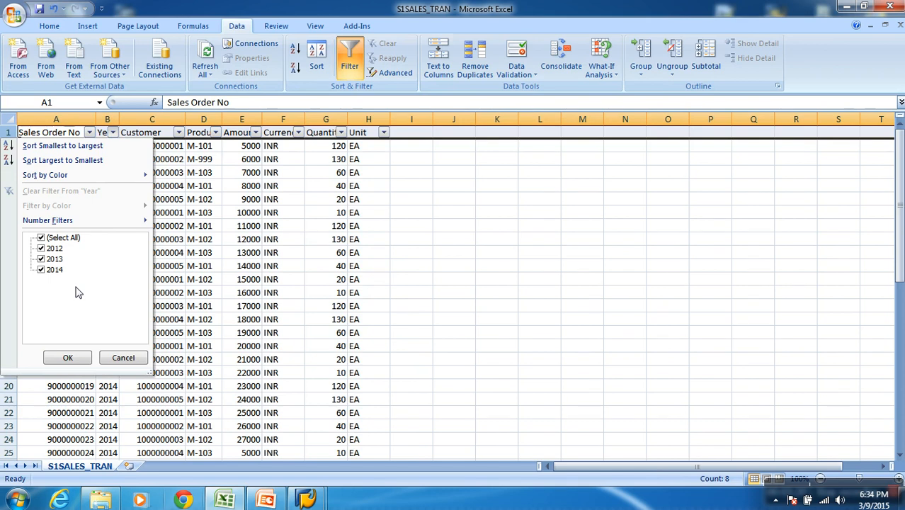
pyautogui.click(477, 238)
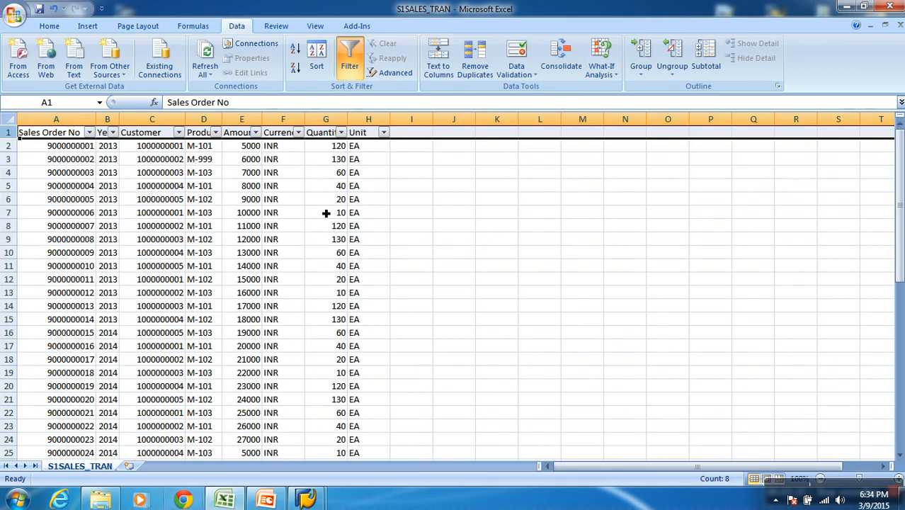
pyautogui.click(349, 62)
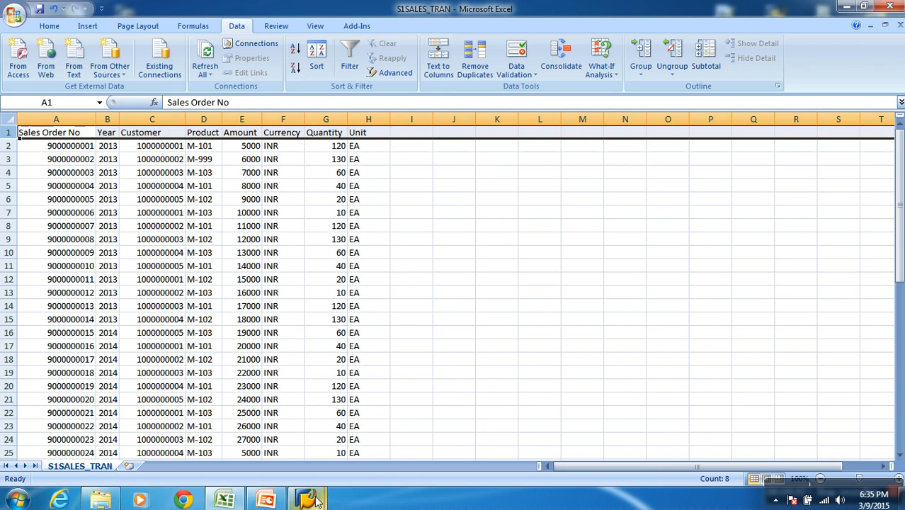
# Switch to the SAP Data Warehousing Workbench and start creating a new InfoArea in the InfoProvider tree
pyautogui.moveTo(311, 498)
pyautogui.click(354, 446)
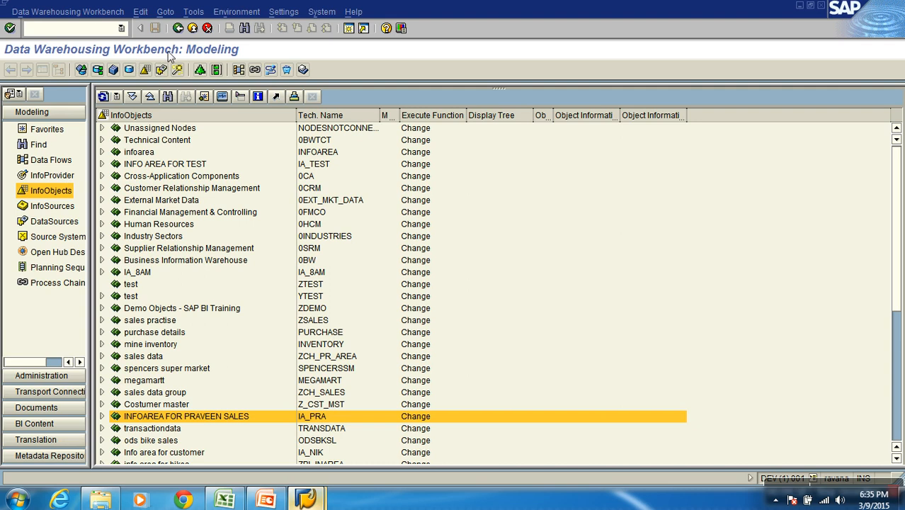
pyautogui.click(58, 177)
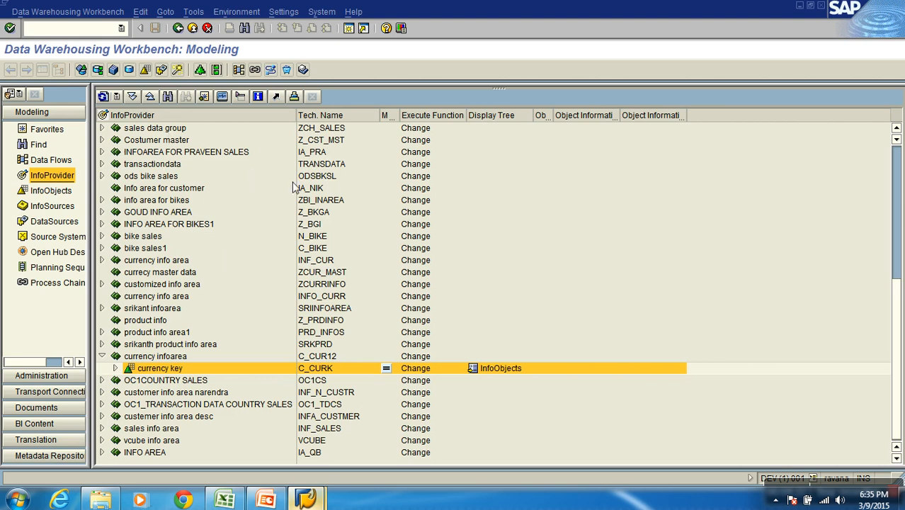
pyautogui.rightClick(148, 118)
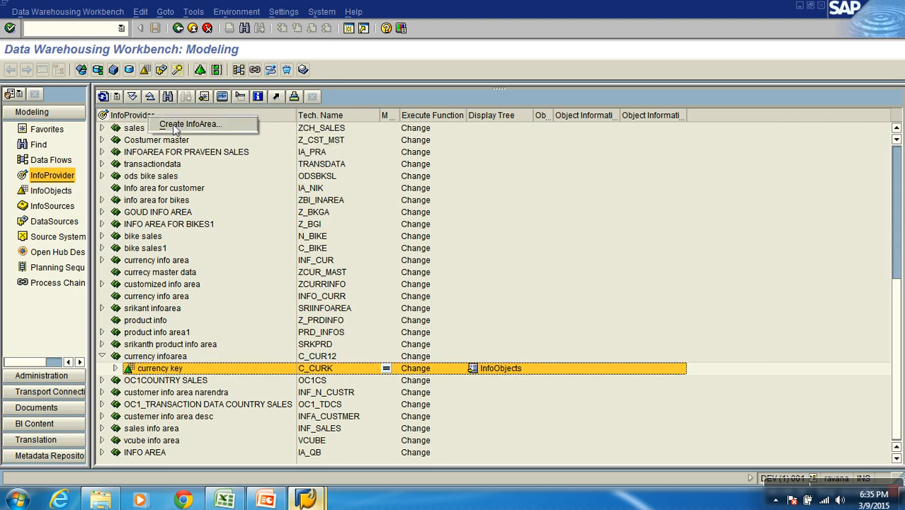
pyautogui.click(173, 124)
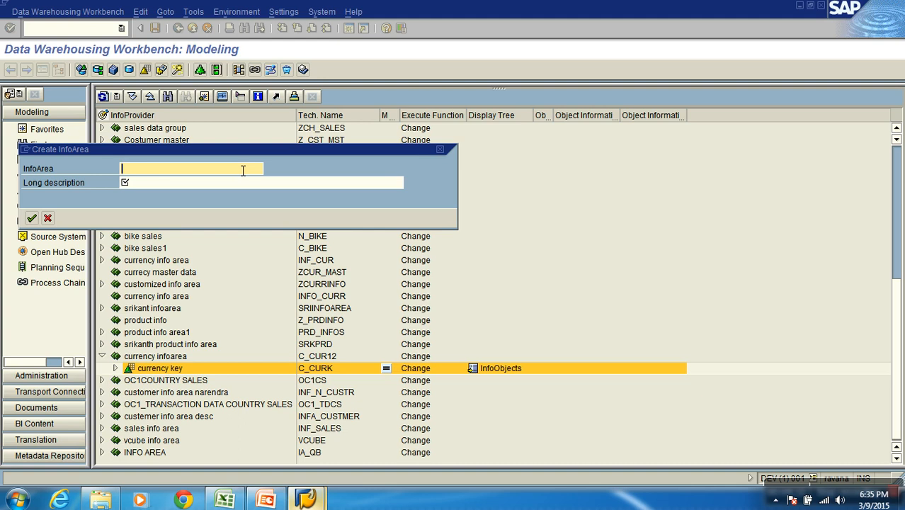
# Enter CALISTO as the technical name of the new InfoArea
pyautogui.click(50, 170)
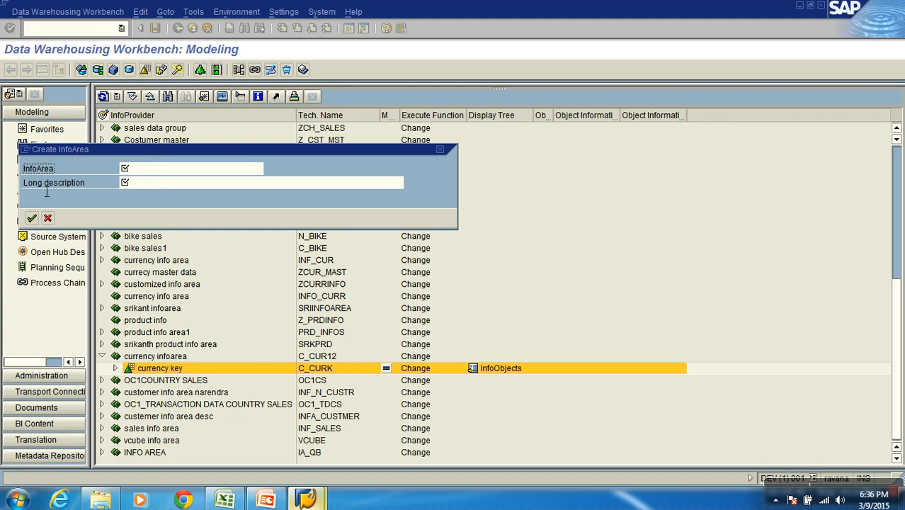
pyautogui.click(145, 170)
pyautogui.click(145, 187)
pyautogui.click(148, 173)
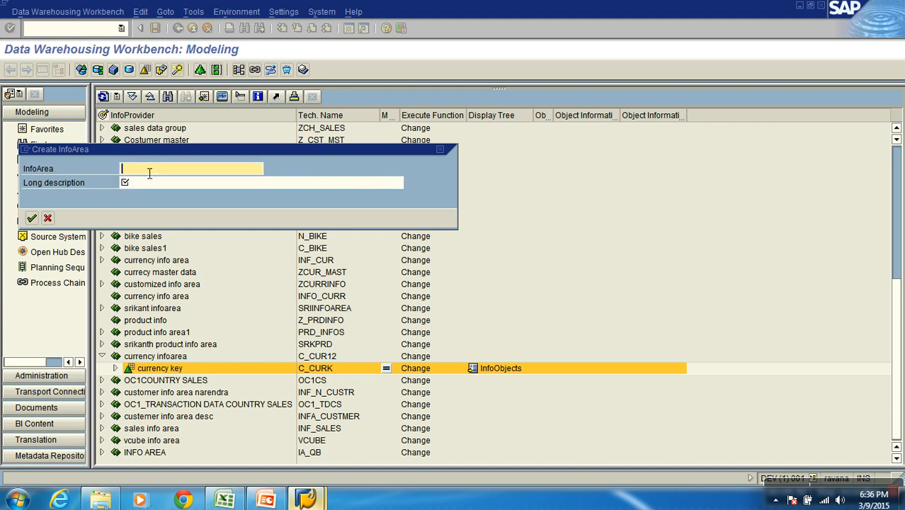
pyautogui.write('Z')
pyautogui.press('BackSpace')
pyautogui.write('CALISTO')
pyautogui.press('Tab')
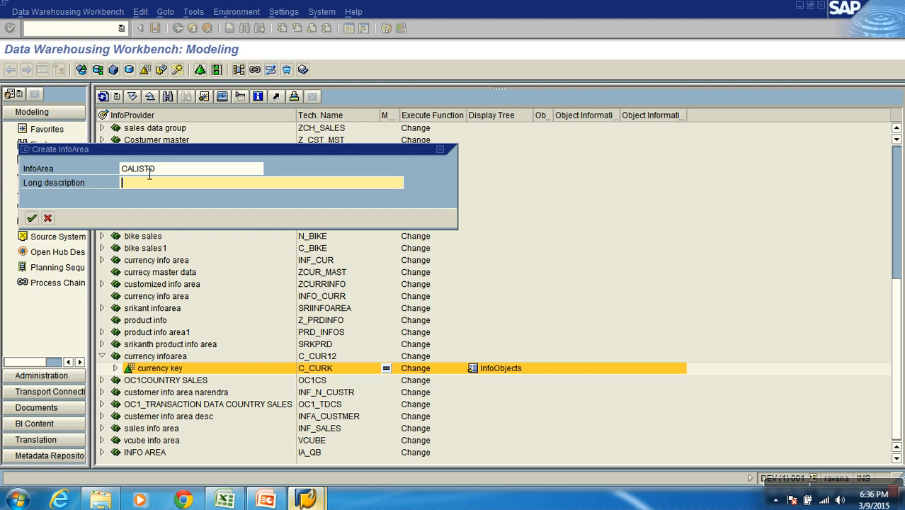
# Give the InfoArea the long description "IA : Calisto Pharma" and create it
pyautogui.write('Inf')
pyautogui.press('BackSpace')
pyautogui.press('BackSpace')
pyautogui.press('BackSpace')
pyautogui.write('IA : CA')
pyautogui.press('BackSpace')
pyautogui.write('alisto Pharma')
pyautogui.click(32, 218)
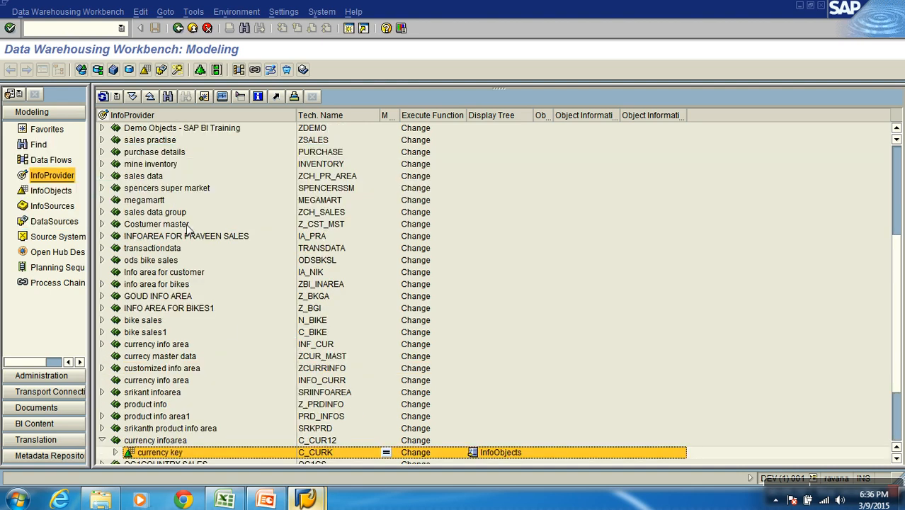
# Add the IA : Calisto Pharma InfoArea to the favorites and check the Favorites list
pyautogui.click(102, 440)
pyautogui.scroll(-3, 164, 419)
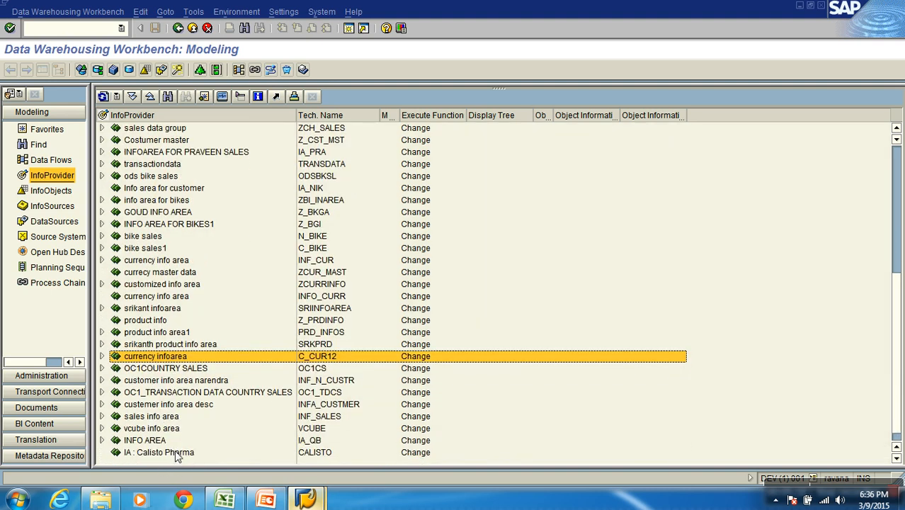
pyautogui.click(175, 452)
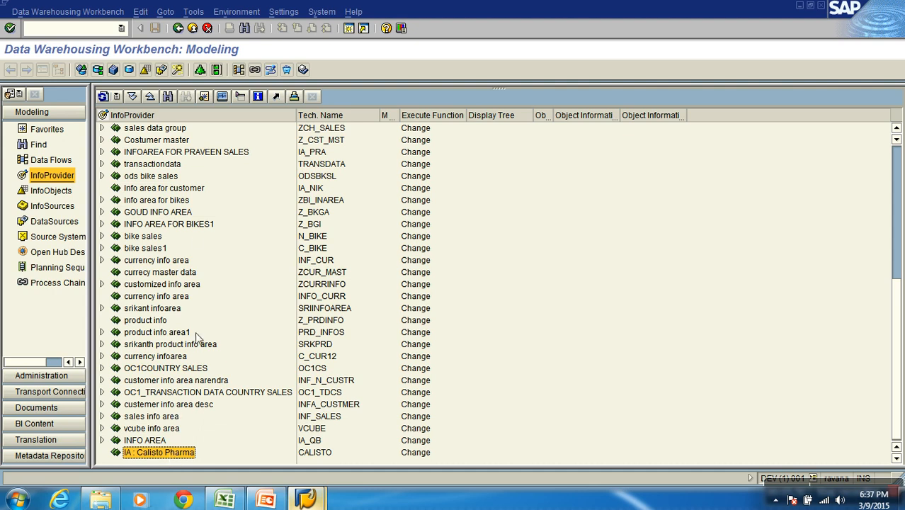
pyautogui.click(203, 97)
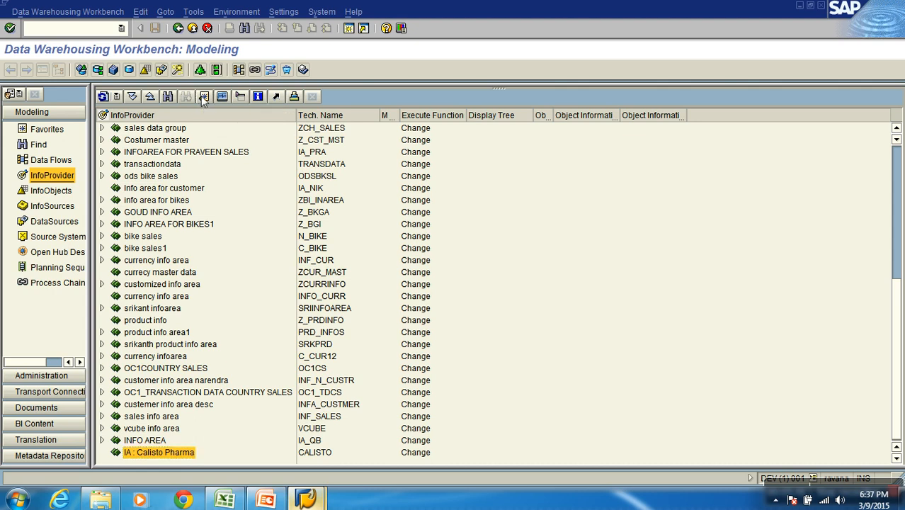
pyautogui.click(57, 132)
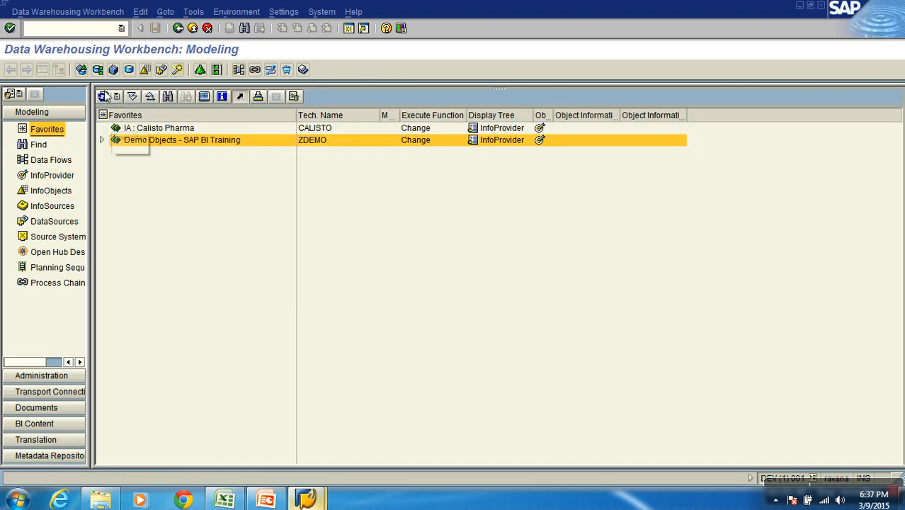
pyautogui.doubleClick(141, 141)
pyautogui.click(102, 139)
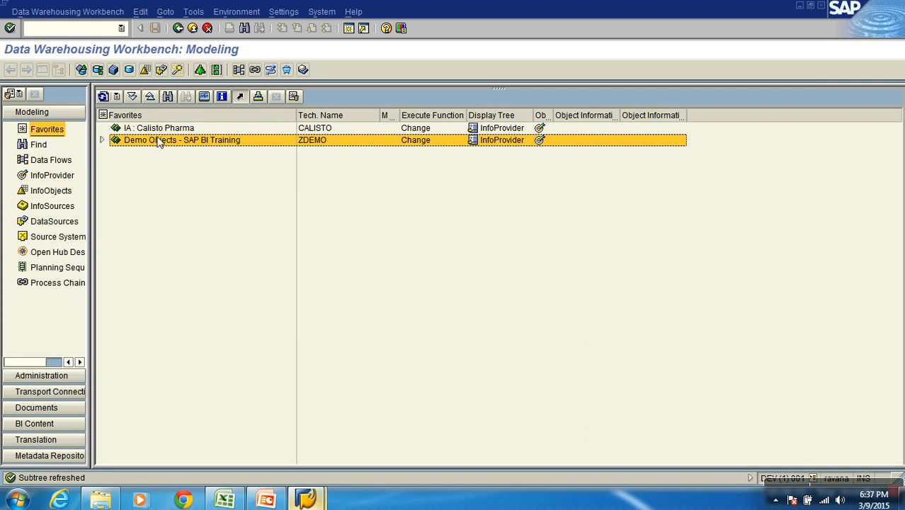
# Open the InfoObjects tree and refresh it to look for the Calisto Pharma InfoArea
pyautogui.click(62, 195)
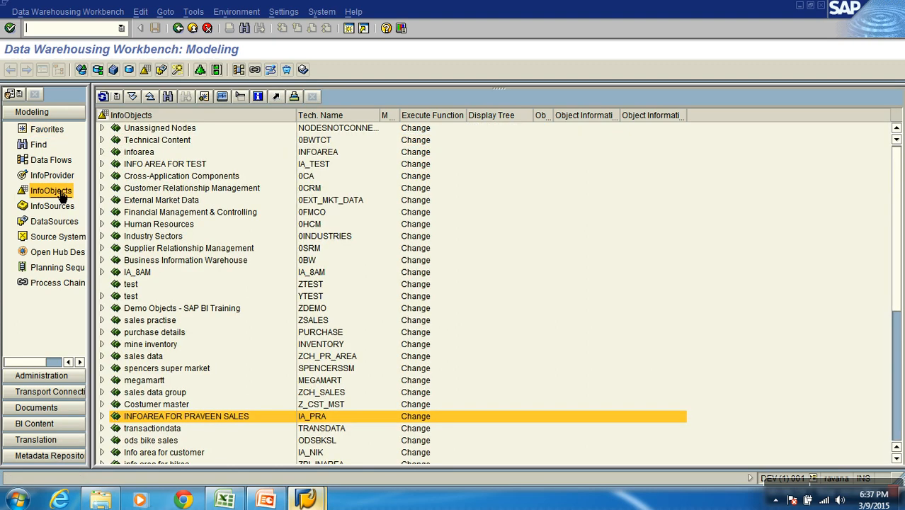
pyautogui.scroll(-7, 898, 354)
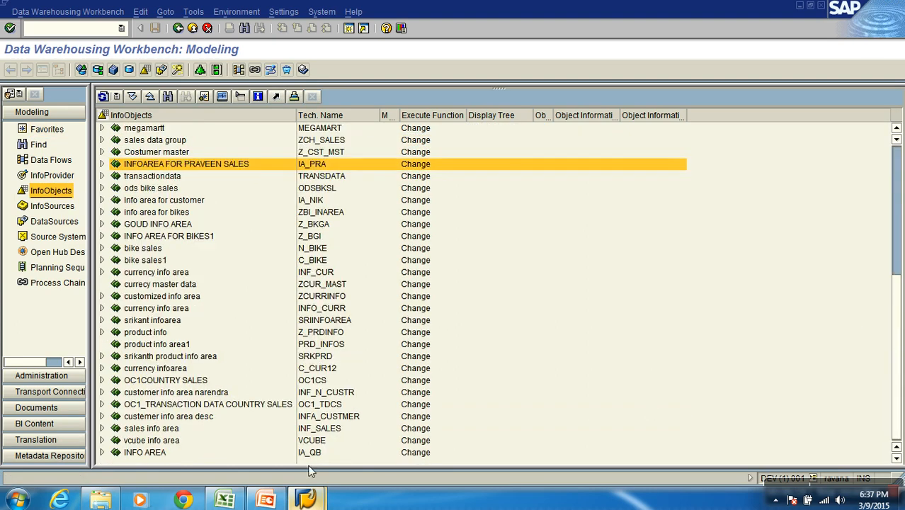
pyautogui.click(102, 97)
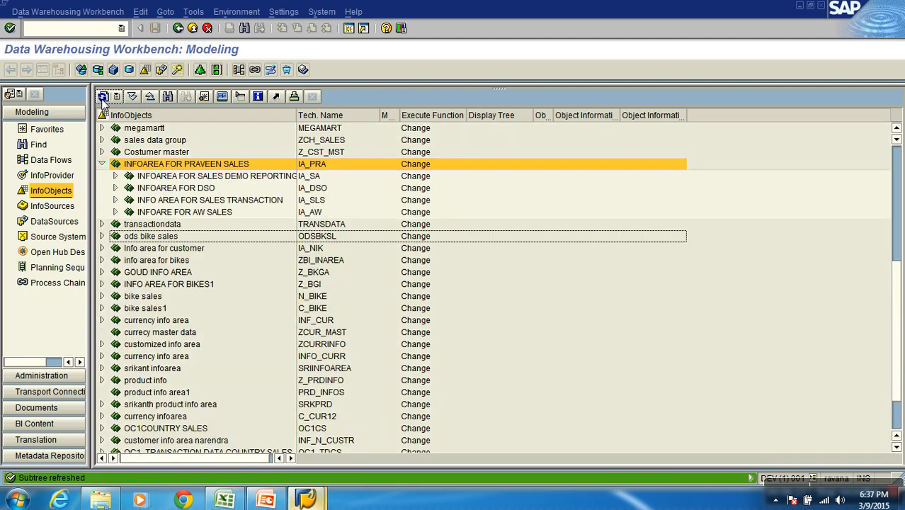
pyautogui.scroll(-1, 895, 424)
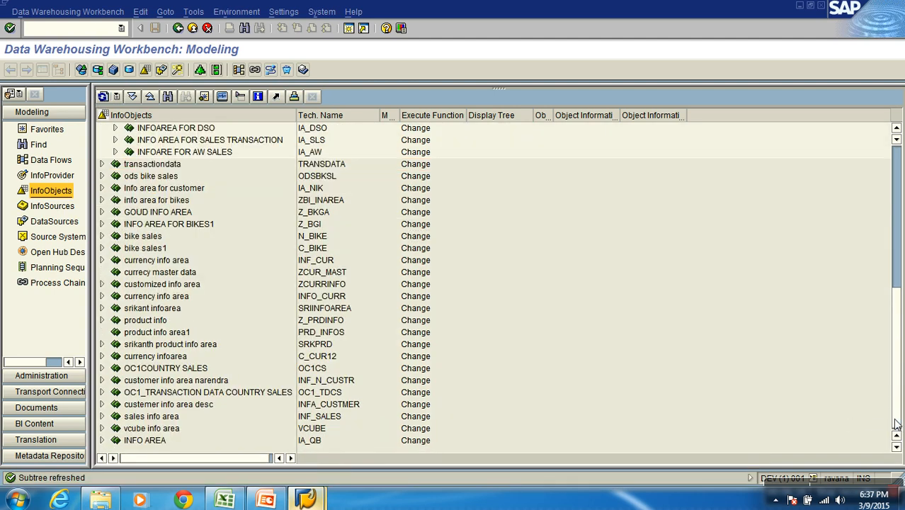
# Reload the workbench with transaction rsa1 and select IA : Calisto Pharma in the InfoObjects tree
pyautogui.click(56, 30)
pyautogui.write('rsa1')
pyautogui.press('Return')
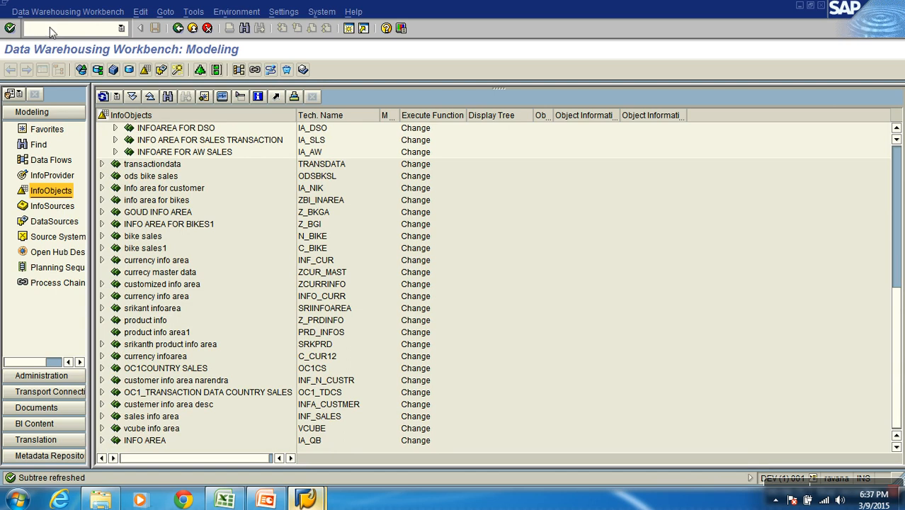
pyautogui.click(115, 131)
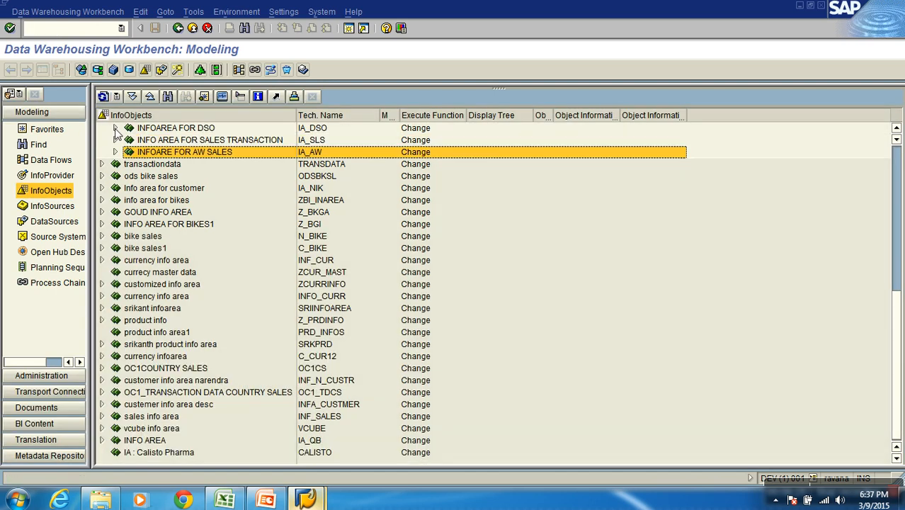
pyautogui.click(160, 455)
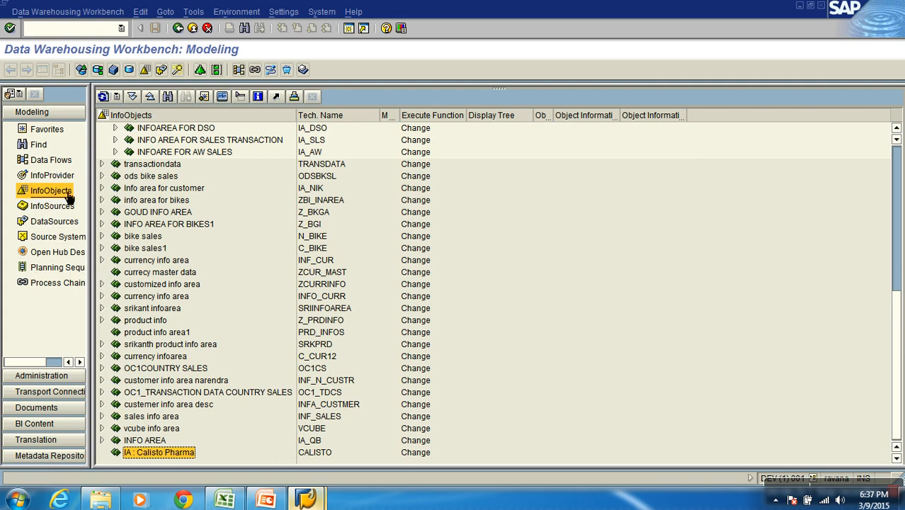
# Start a new InfoObject catalog under IA : Calisto Pharma with the technical name zchar_calisto
pyautogui.rightClick(182, 456)
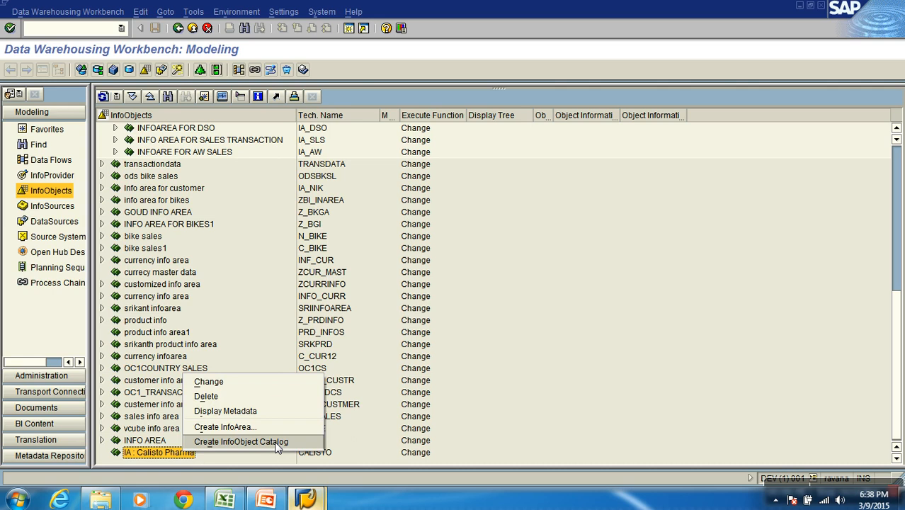
pyautogui.click(277, 442)
pyautogui.moveTo(220, 122); pyautogui.dragTo(316, 109)
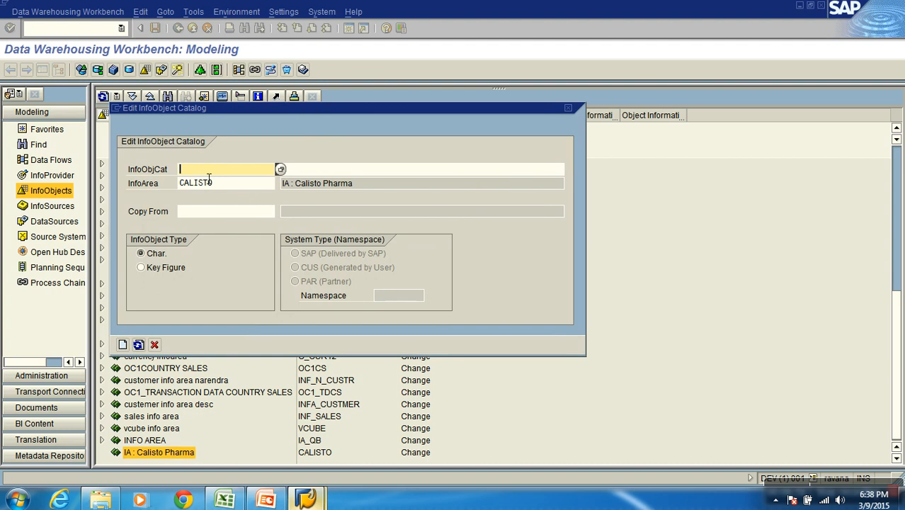
pyautogui.write('zchar_calisto')
pyautogui.press('Tab')
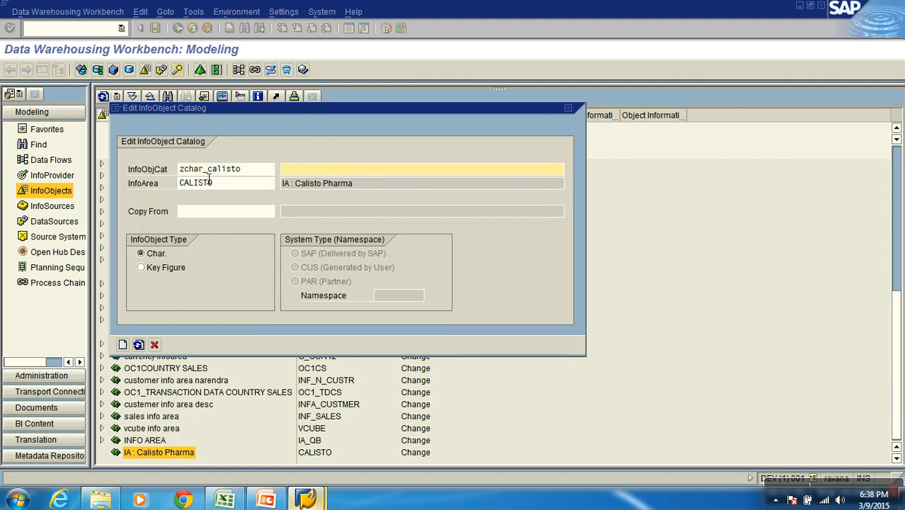
# Describe the catalog as "Demo : Char (Calisto)", keep the Char. InfoObject type, and create it
pyautogui.write('Demo : Char (Calisto)')
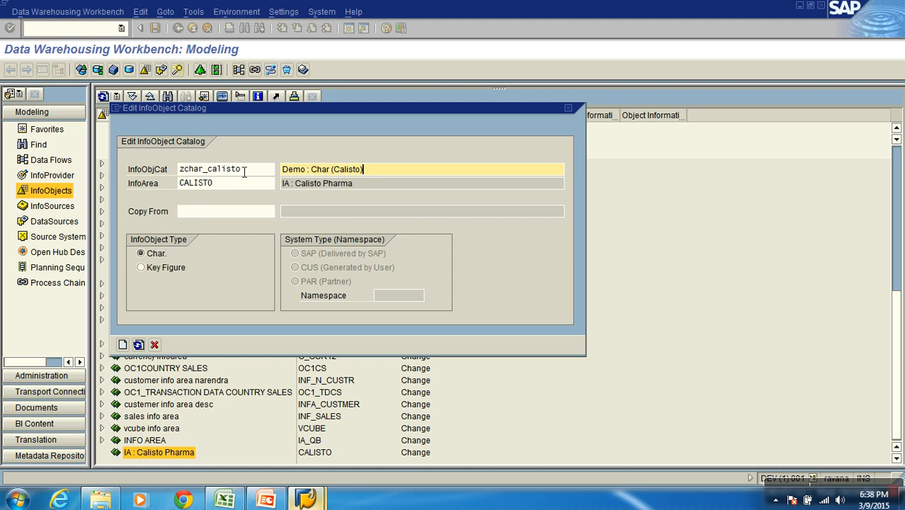
pyautogui.click(160, 270)
pyautogui.click(157, 254)
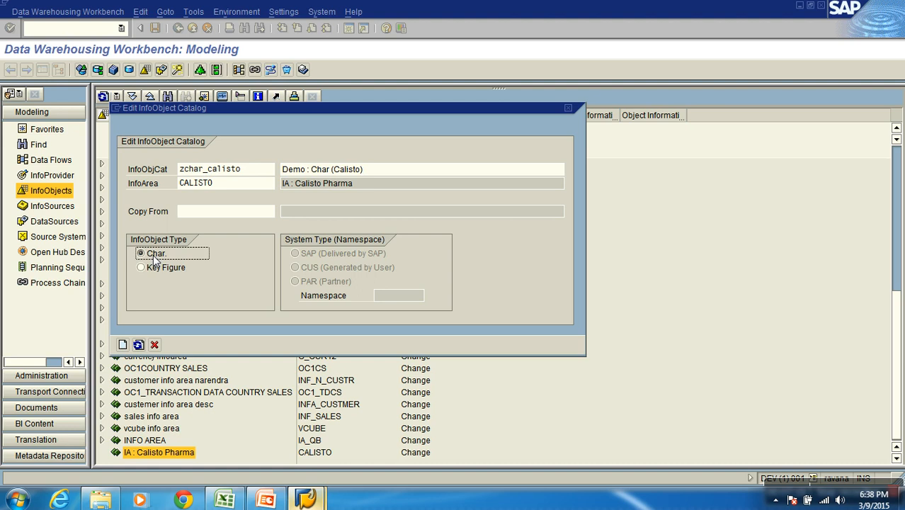
pyautogui.click(122, 345)
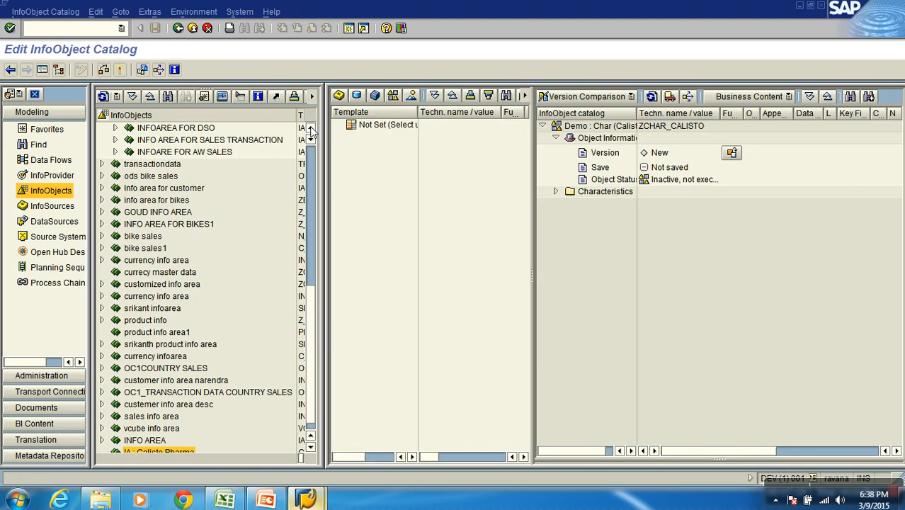
# Hide the navigation tree and enlarge the InfoObject catalog area so its name column is fully readable
pyautogui.click(42, 70)
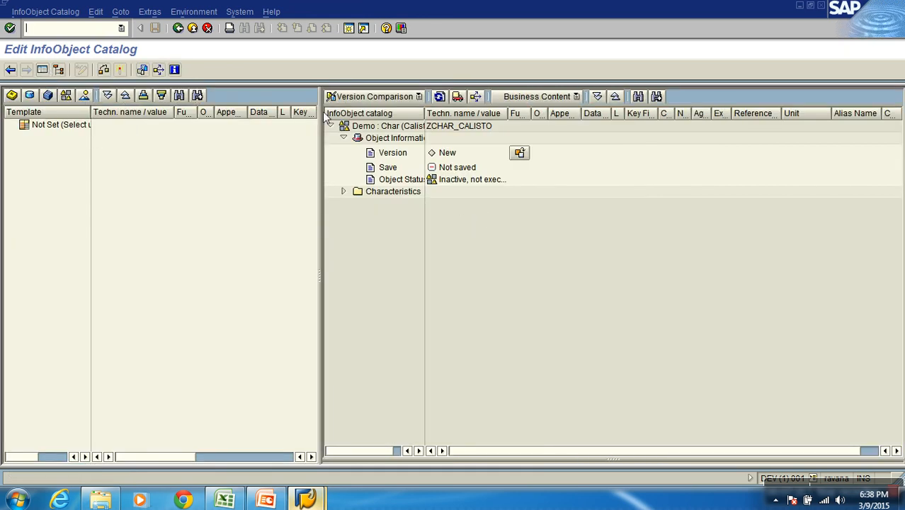
pyautogui.moveTo(320, 119); pyautogui.dragTo(234, 117)
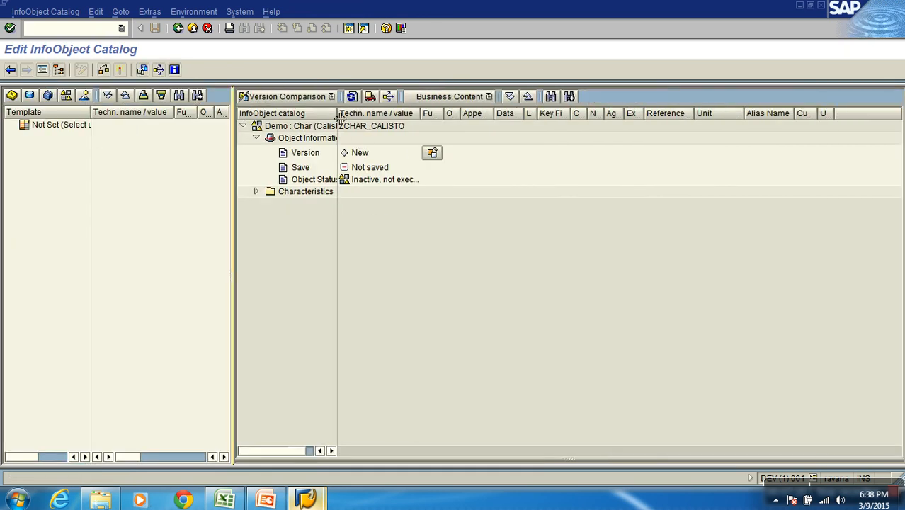
pyautogui.moveTo(340, 119); pyautogui.dragTo(418, 117)
# Check the description of the Demo : Char (Calisto) catalog without changing it, and review its version, save and status information
pyautogui.click(315, 128)
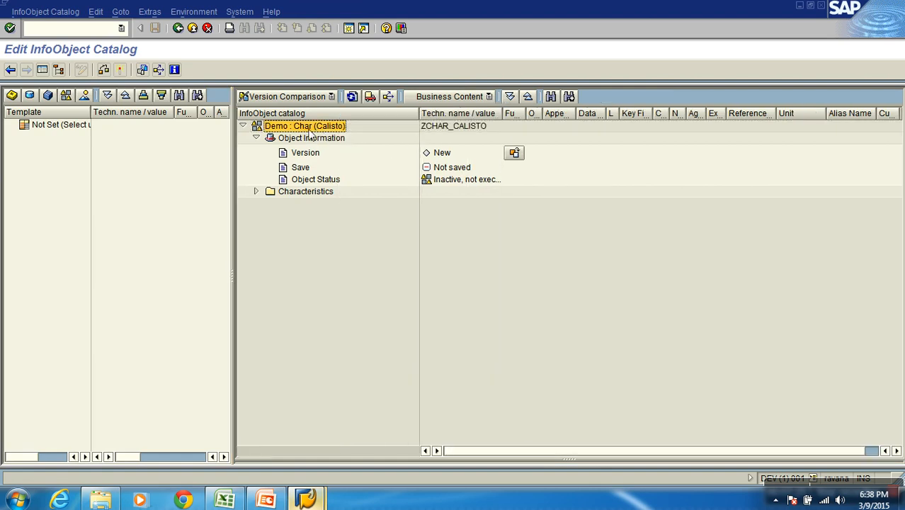
pyautogui.click(451, 132)
pyautogui.rightClick(320, 127)
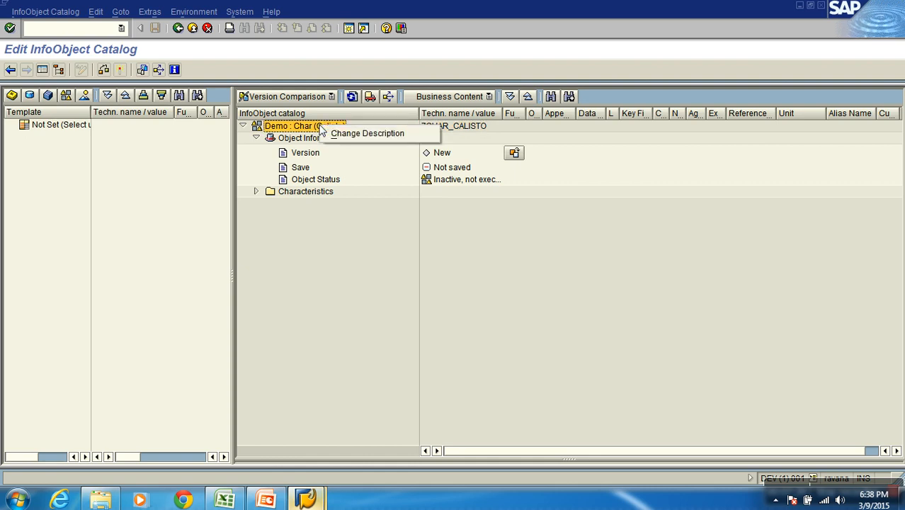
pyautogui.click(349, 135)
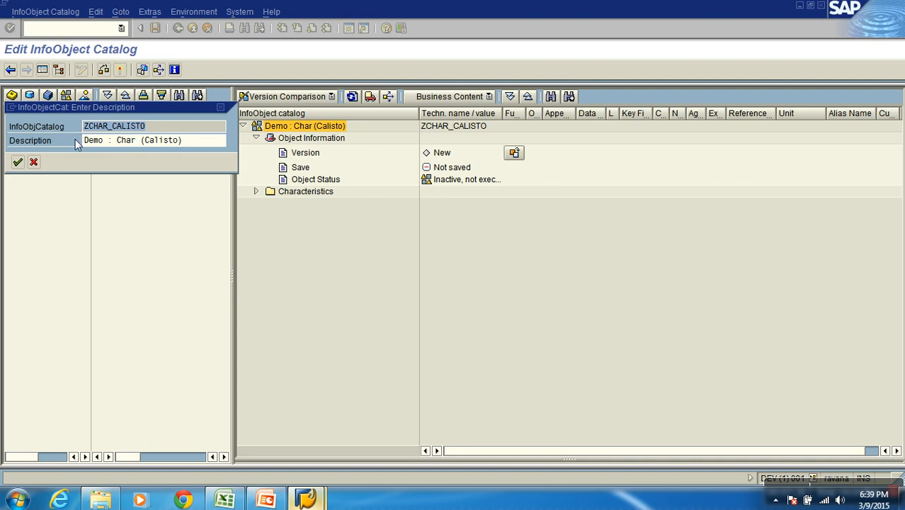
pyautogui.click(33, 162)
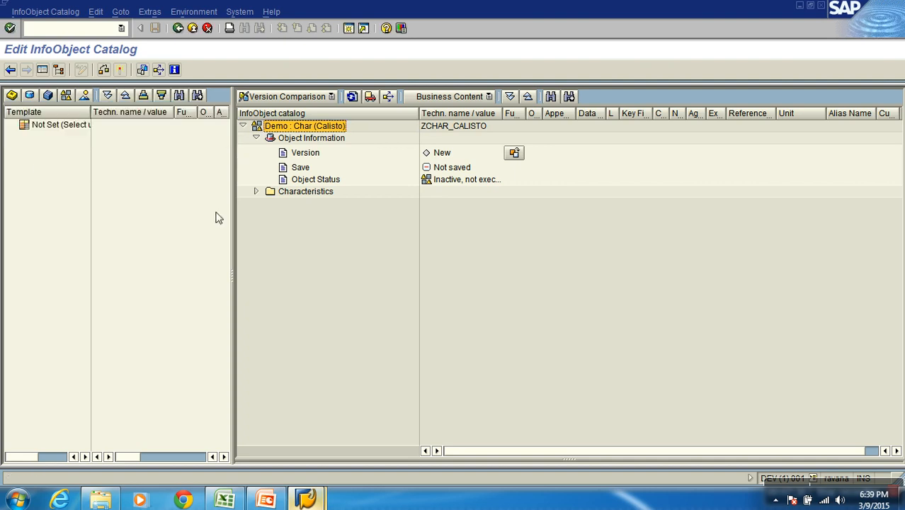
pyautogui.click(256, 138)
pyautogui.click(256, 139)
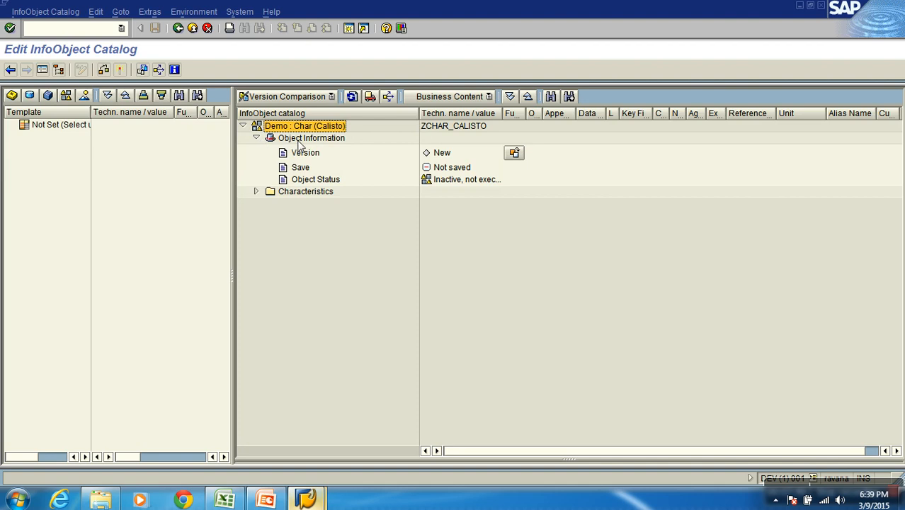
pyautogui.click(438, 153)
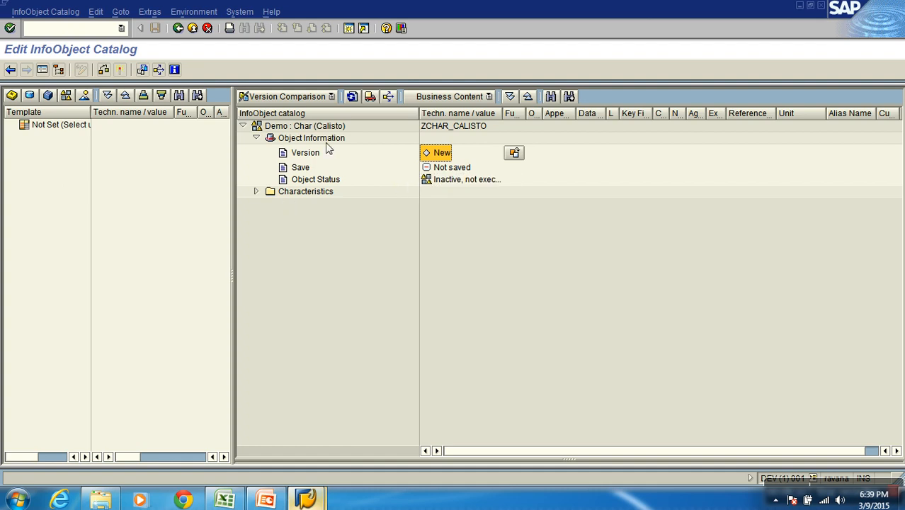
# Activate the Demo : Char (Calisto) catalog, display its active version and return to the InfoObjects tree
pyautogui.click(121, 70)
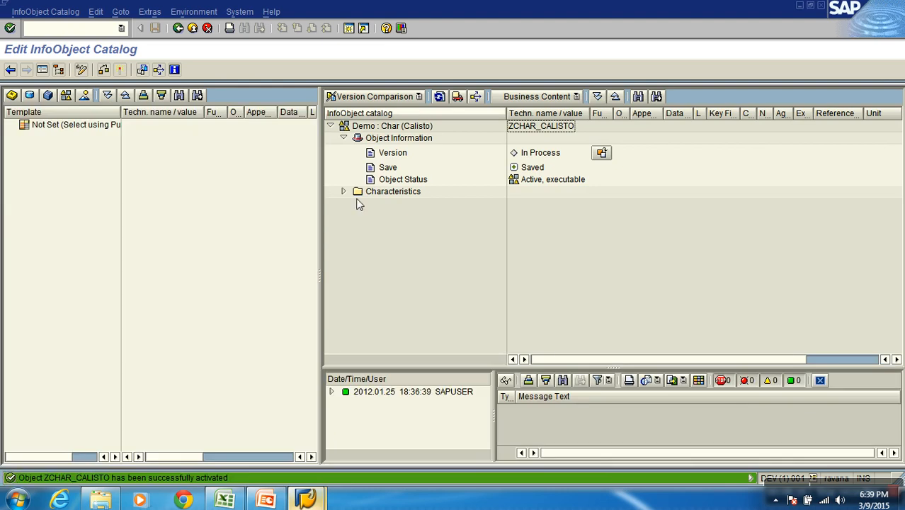
pyautogui.click(601, 153)
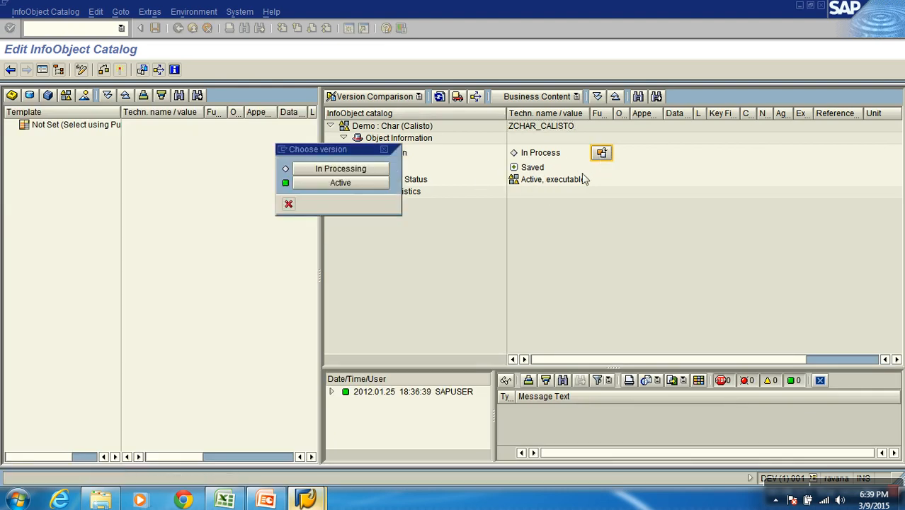
pyautogui.click(361, 182)
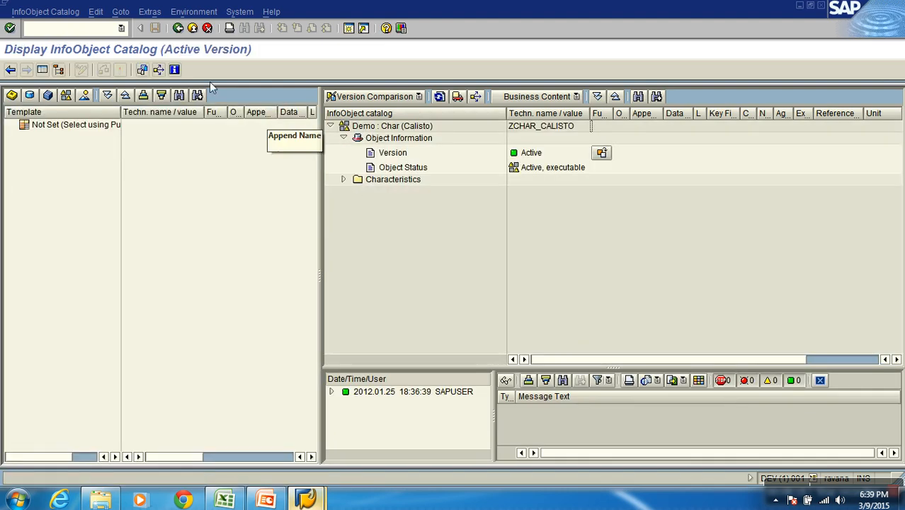
pyautogui.click(178, 28)
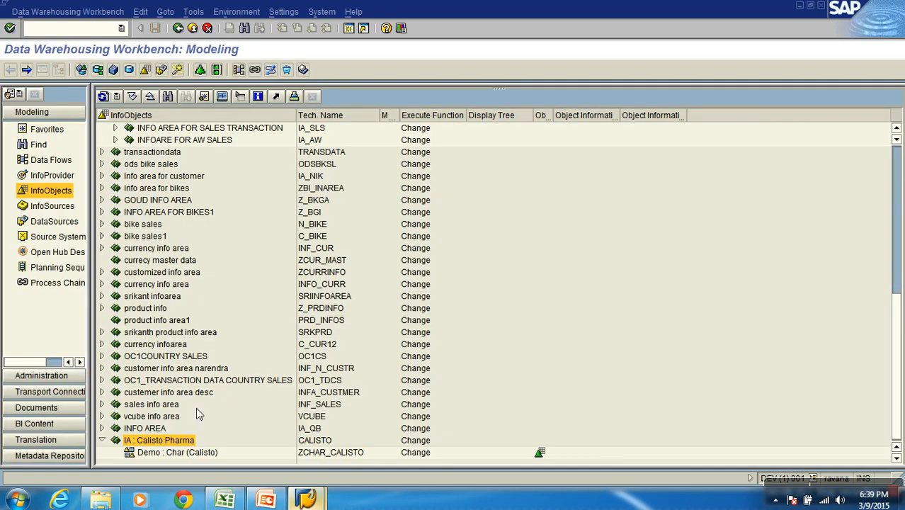
# Start a new InfoObject catalog zkfig_calisto under IA : Calisto Pharma with the description "Demo : Key figures (Calisto)"
pyautogui.rightClick(188, 444)
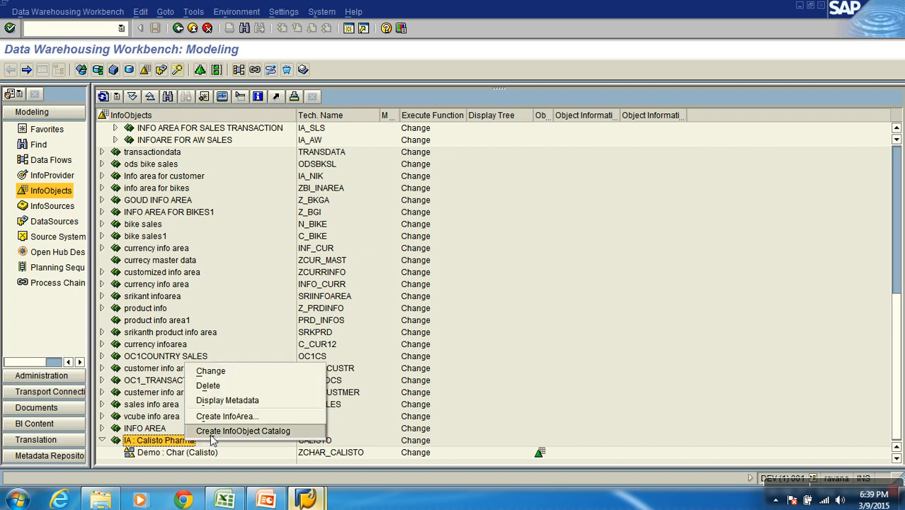
pyautogui.click(213, 431)
pyautogui.write('z')
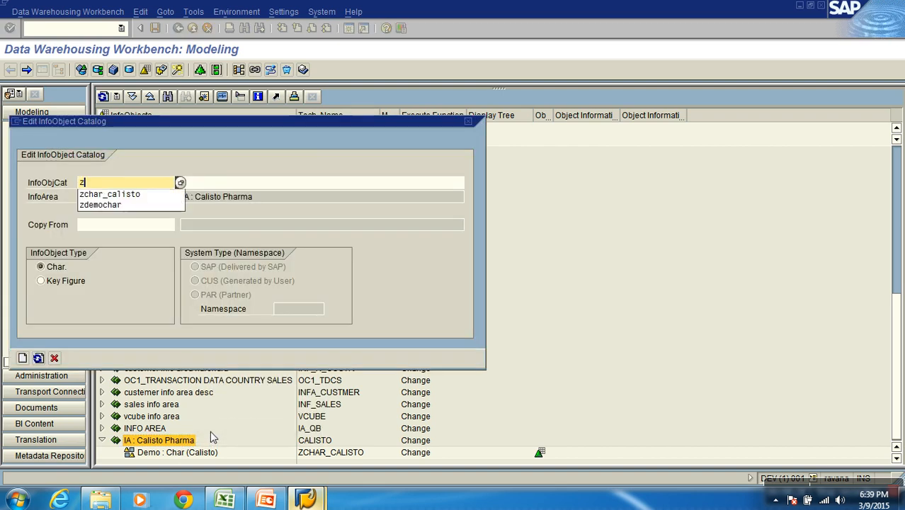
pyautogui.write('kfig')
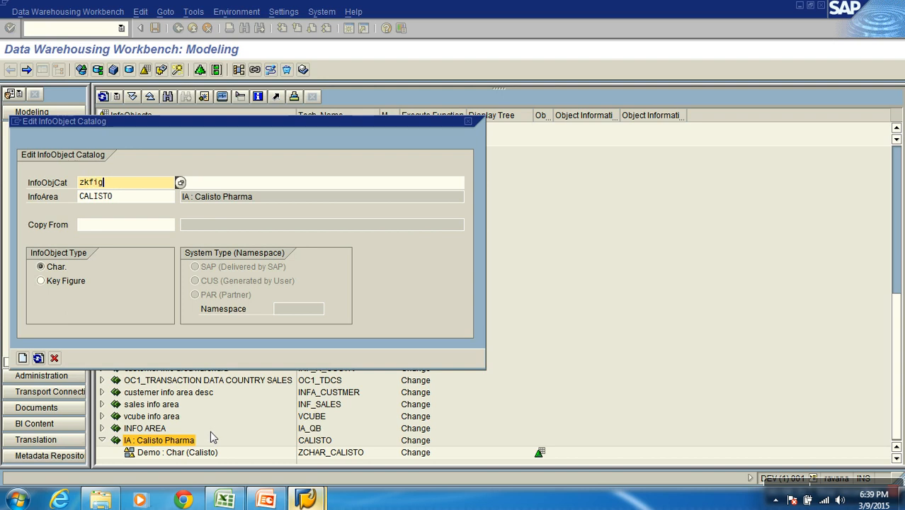
pyautogui.write('_calisto')
pyautogui.press('Tab')
pyautogui.write('Demo ')
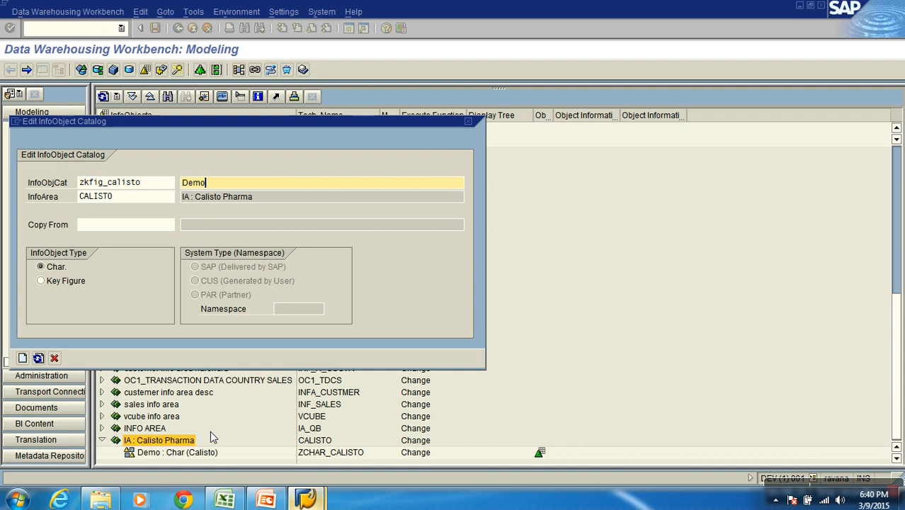
pyautogui.write(': Key figures (Calisto)')
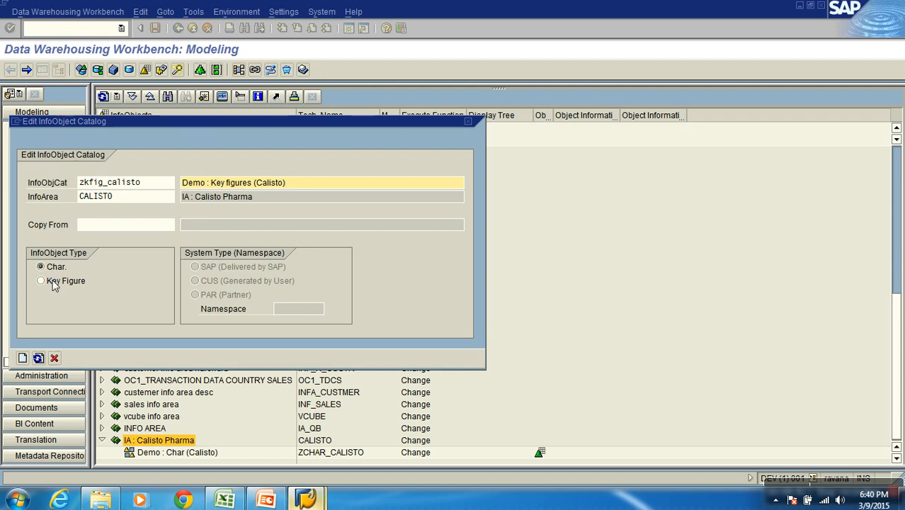
# Create the catalog with the Key Figure InfoObject type, activate it and return to the InfoObjects tree
pyautogui.moveTo(160, 126); pyautogui.dragTo(291, 83)
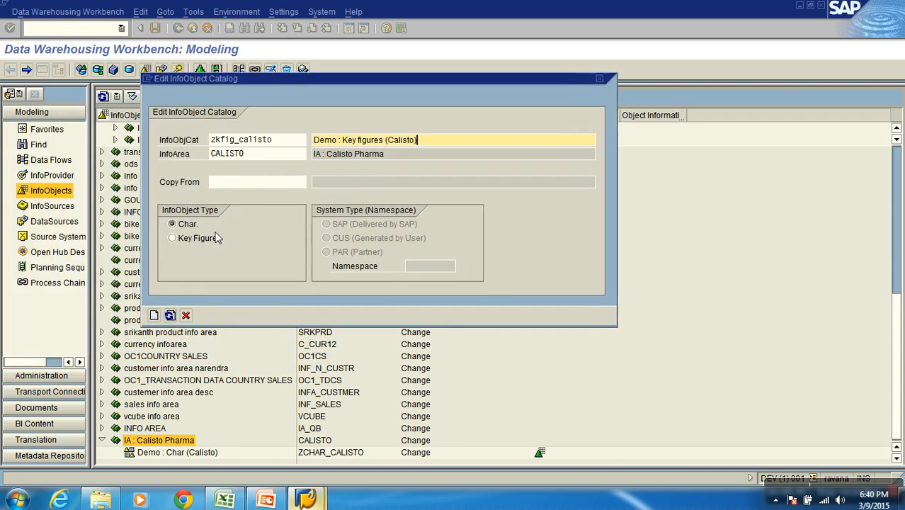
pyautogui.click(203, 239)
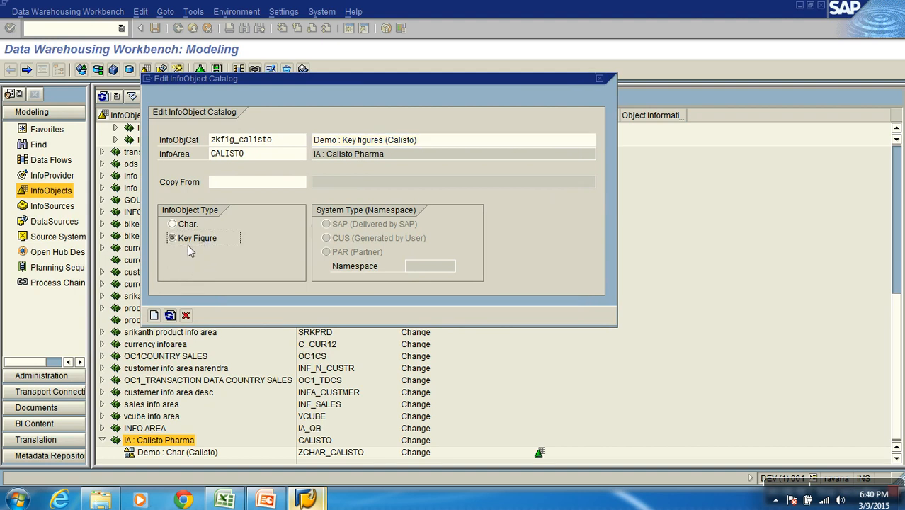
pyautogui.click(154, 316)
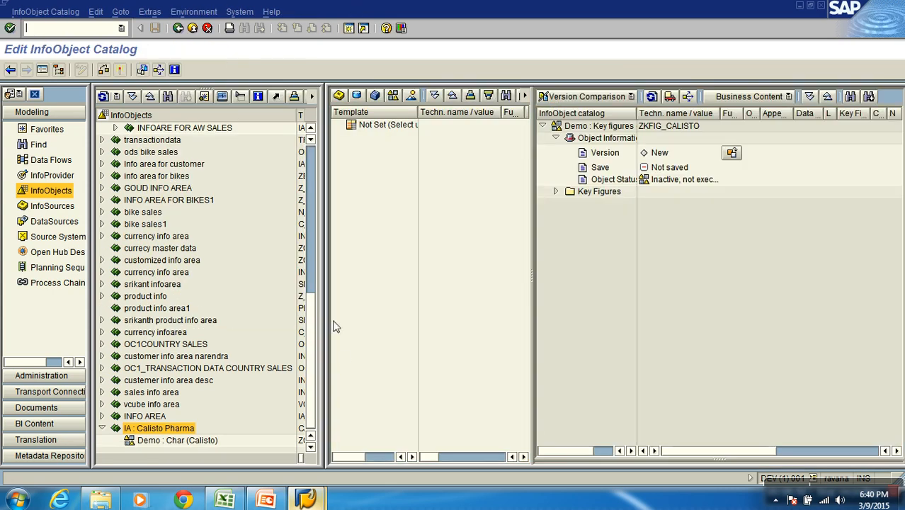
pyautogui.click(121, 70)
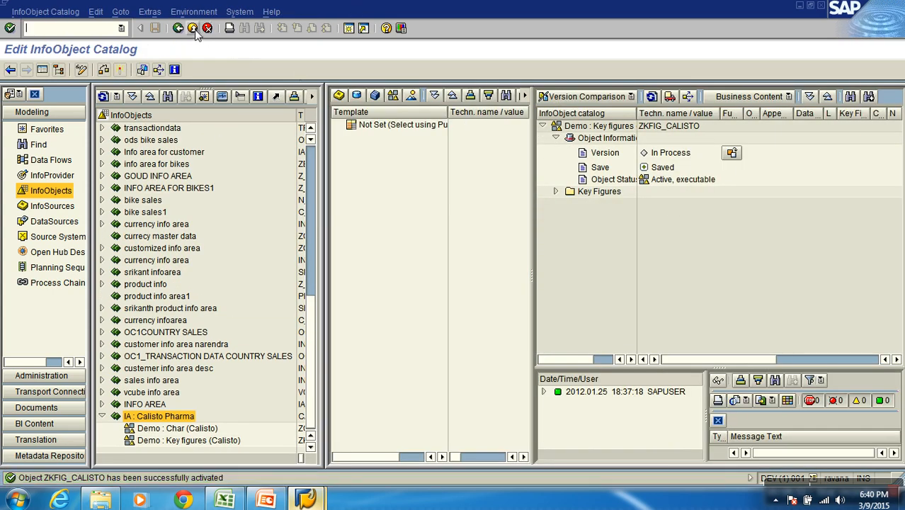
pyautogui.click(188, 28)
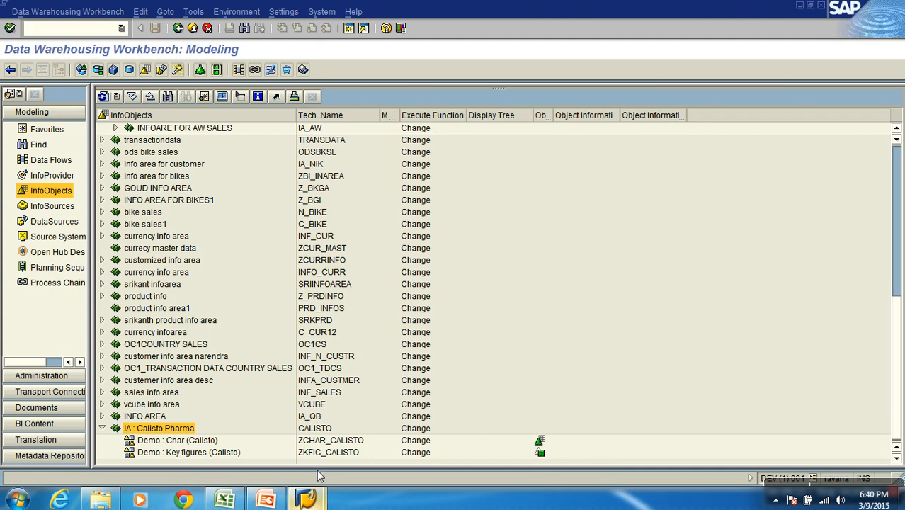
# Switch to the S1SALES_TRAN workbook in Excel to examine its Sales Order No column, and return to SAP
pyautogui.click(224, 500)
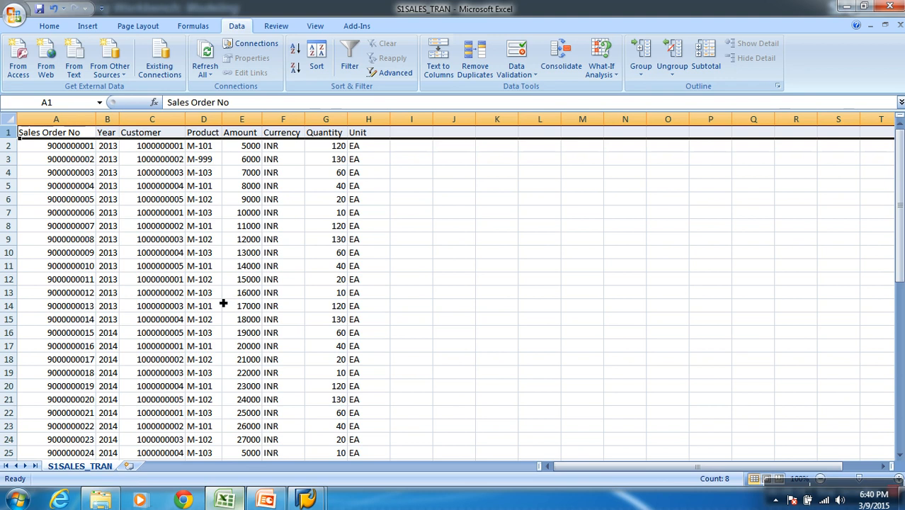
pyautogui.click(66, 138)
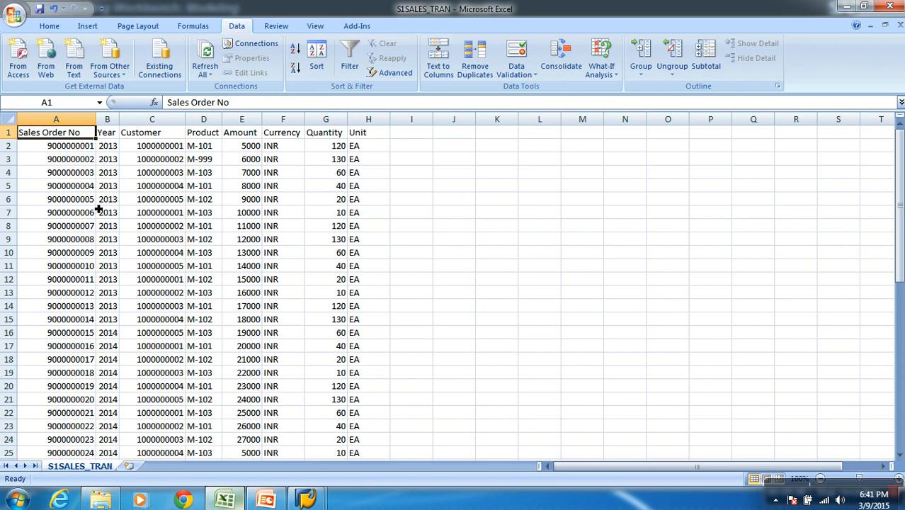
pyautogui.hotkey('alt', 'Tab')
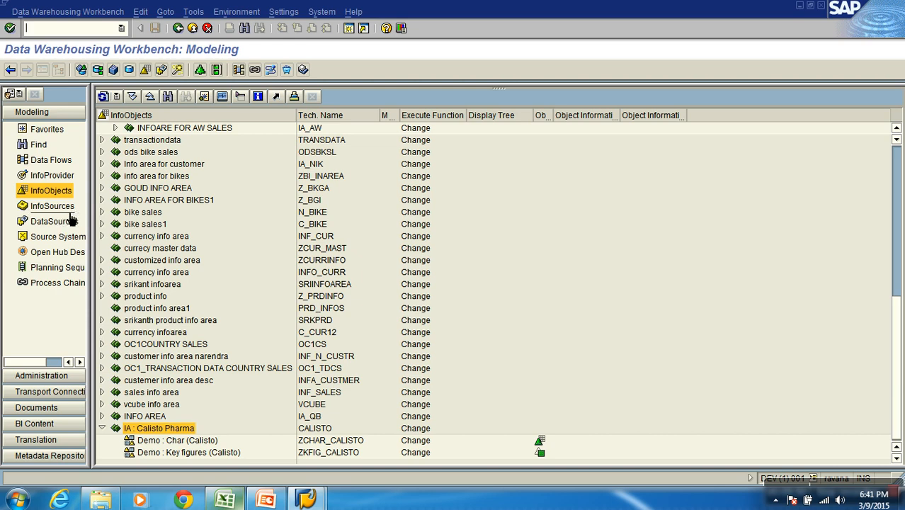
# Start a new characteristic InfoObject in the Demo : Char (Calisto) catalog with the technical name ZDOC_NUM
pyautogui.click(169, 442)
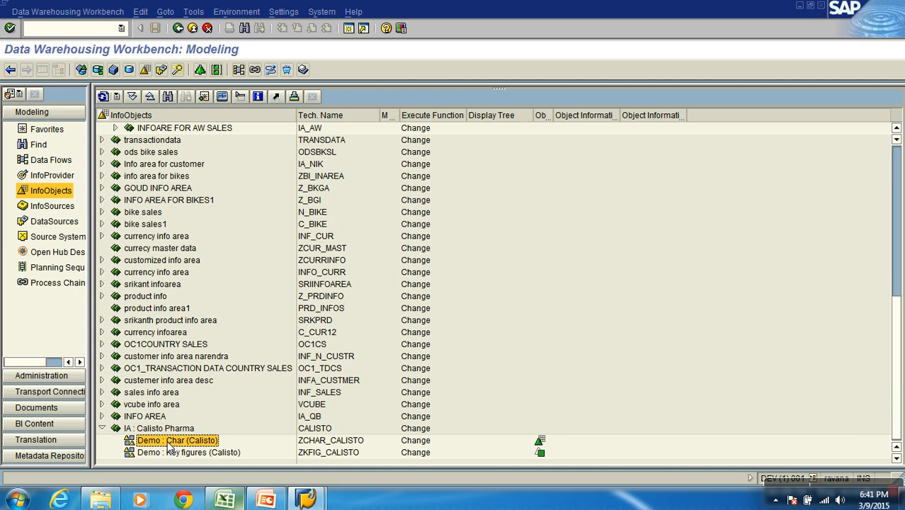
pyautogui.rightClick(170, 444)
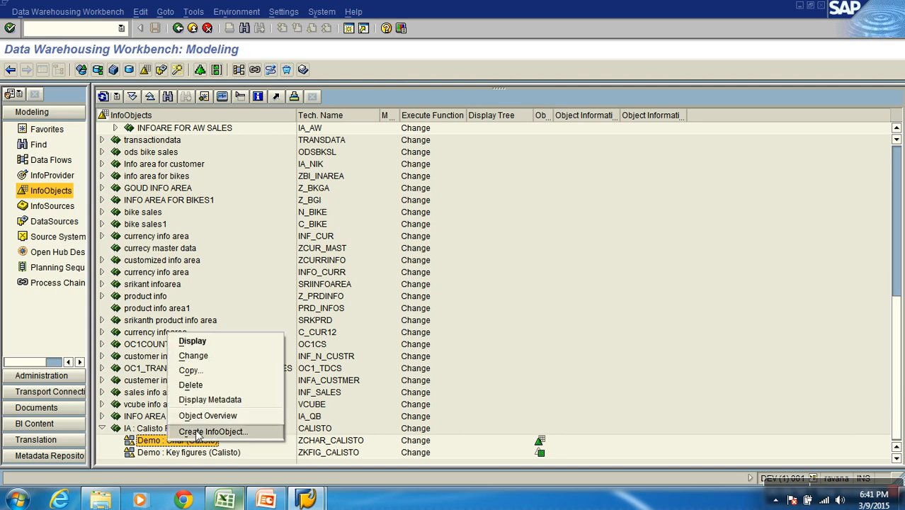
pyautogui.click(198, 433)
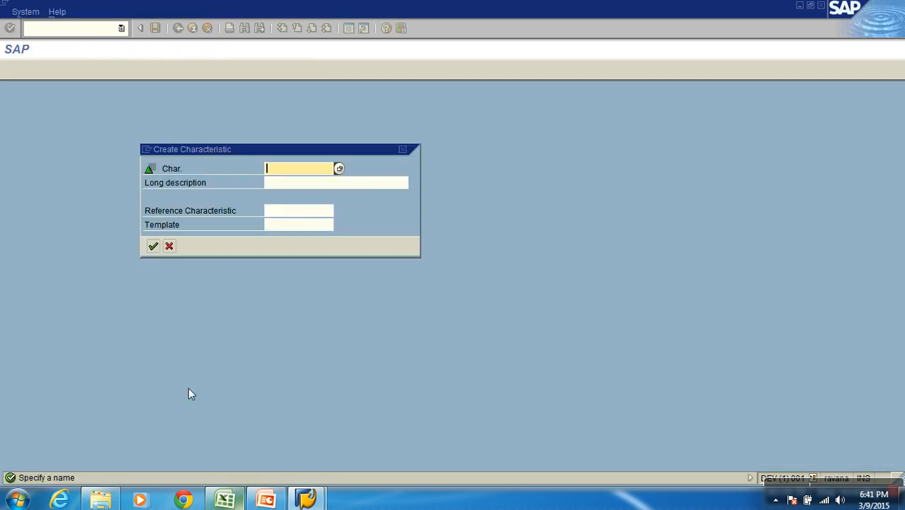
pyautogui.moveTo(245, 154); pyautogui.dragTo(304, 134)
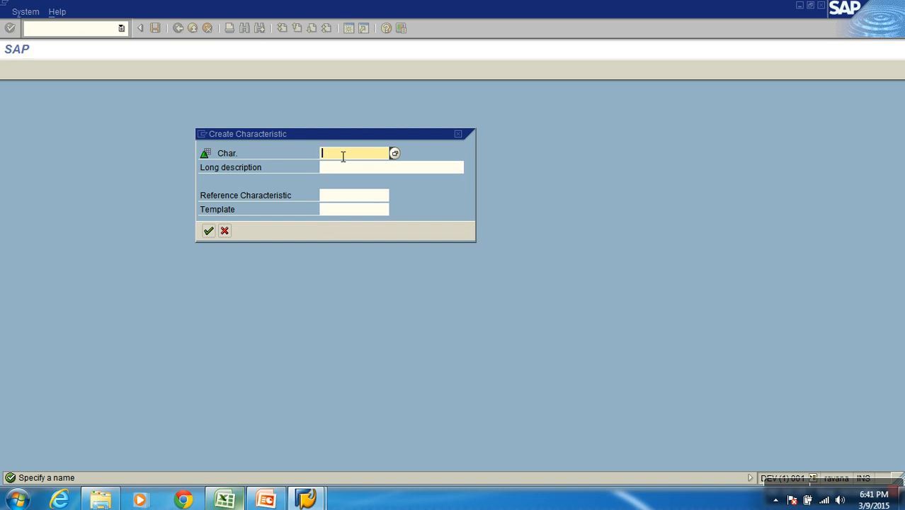
pyautogui.write('Z')
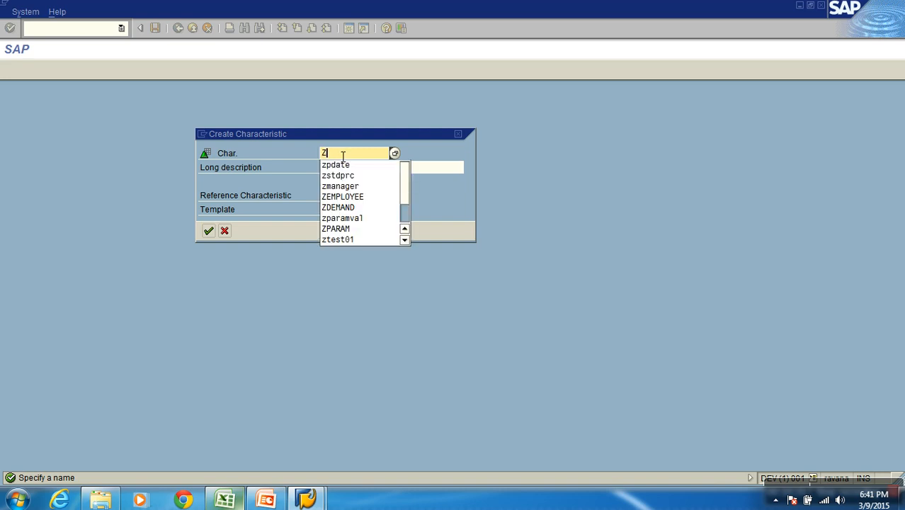
pyautogui.write('SLS')
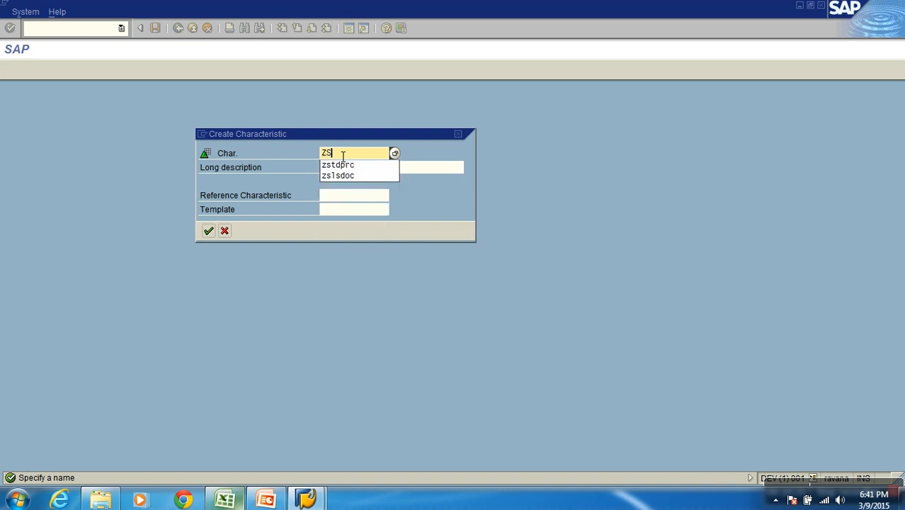
pyautogui.press('BackSpace')
pyautogui.press('BackSpace')
pyautogui.press('BackSpace')
pyautogui.write('DOC_')
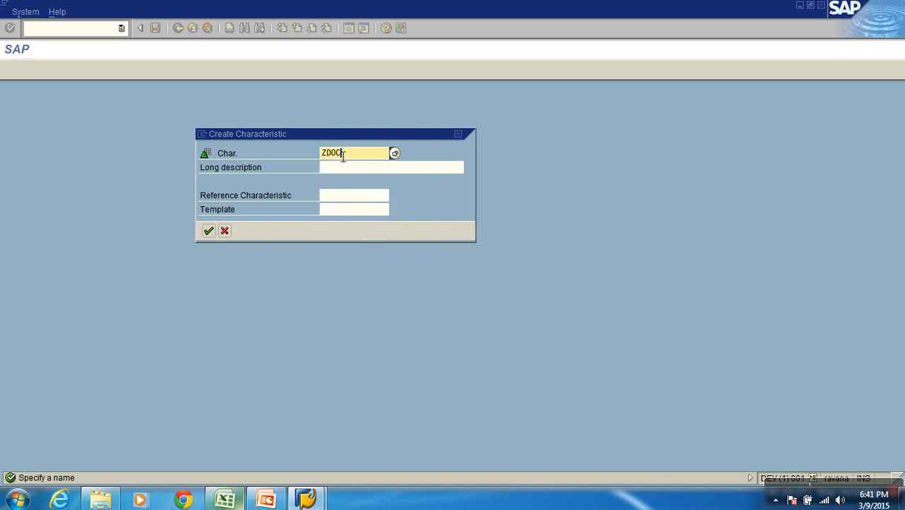
pyautogui.write('NUM')
# Set the characteristic's long description to "Sales Document Number"
pyautogui.click(360, 170)
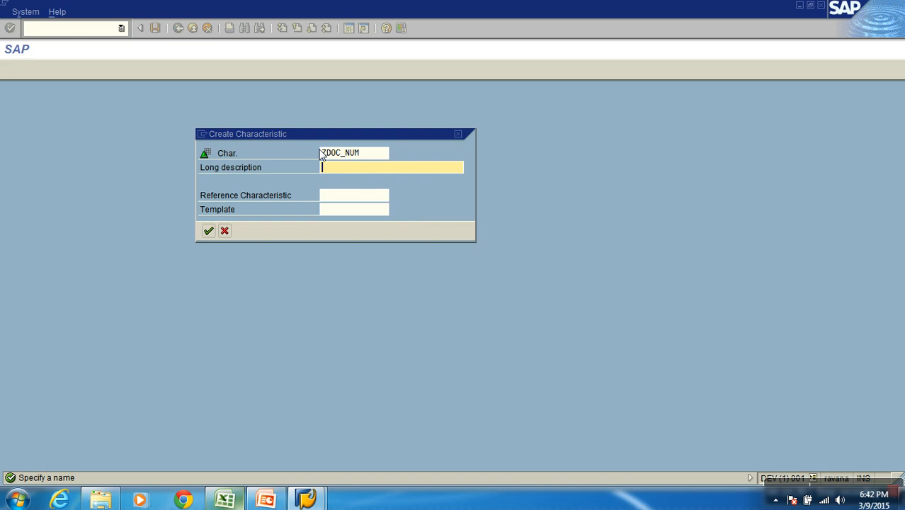
pyautogui.click(326, 155)
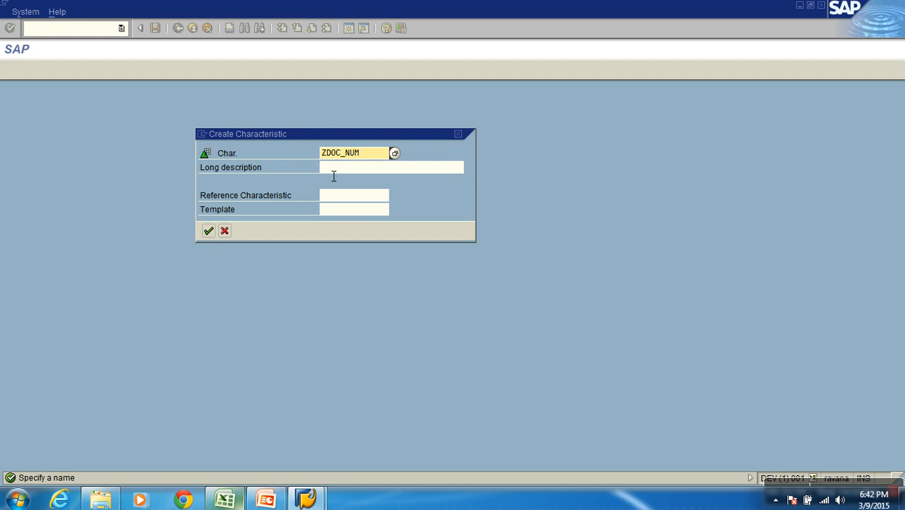
pyautogui.click(343, 158)
pyautogui.click(359, 170)
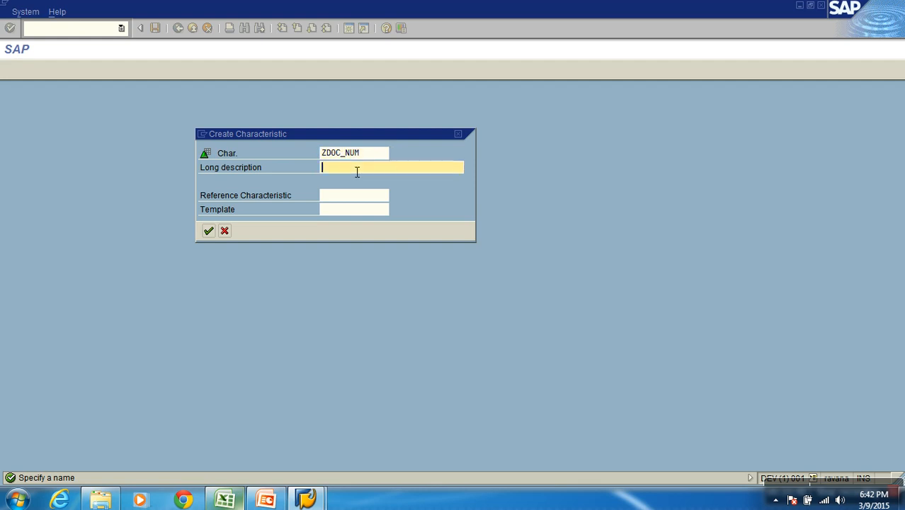
pyautogui.write('Sales Document Number')
# Change the characteristic's technical name to ZCDOC_NUM
pyautogui.click(326, 153)
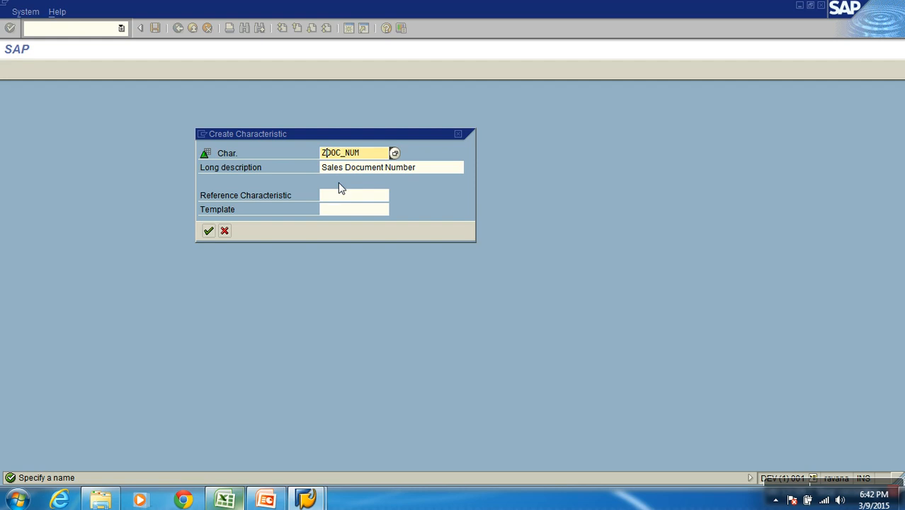
pyautogui.write('c')
pyautogui.press('BackSpace')
pyautogui.write('C')
pyautogui.rightClick(338, 182)
pyautogui.click(376, 154)
# Confirm creating the ZCDOC_NUM characteristic and open its data type choices for review
pyautogui.click(208, 231)
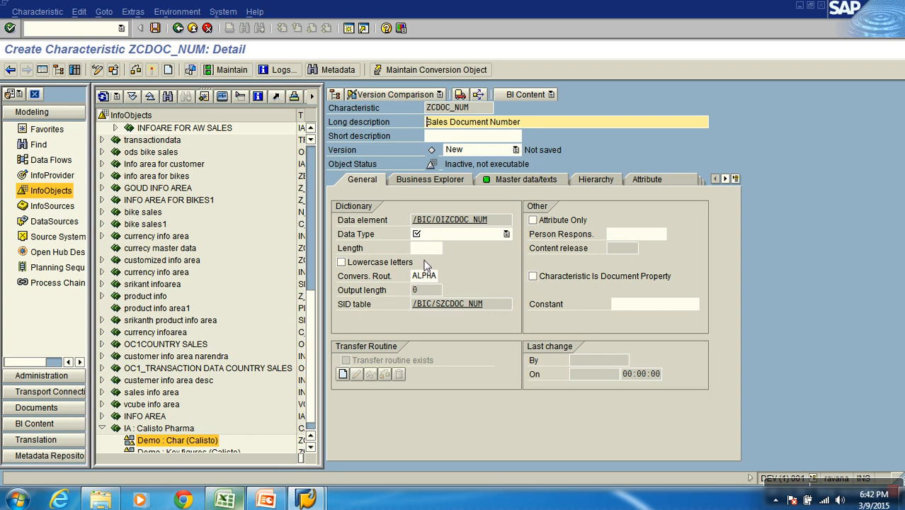
pyautogui.moveTo(476, 113); pyautogui.dragTo(427, 114)
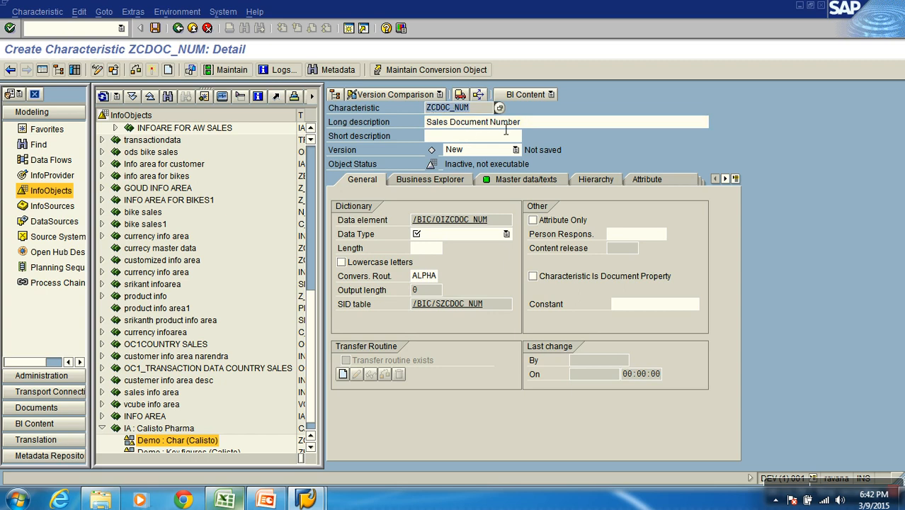
pyautogui.moveTo(544, 124); pyautogui.dragTo(411, 128)
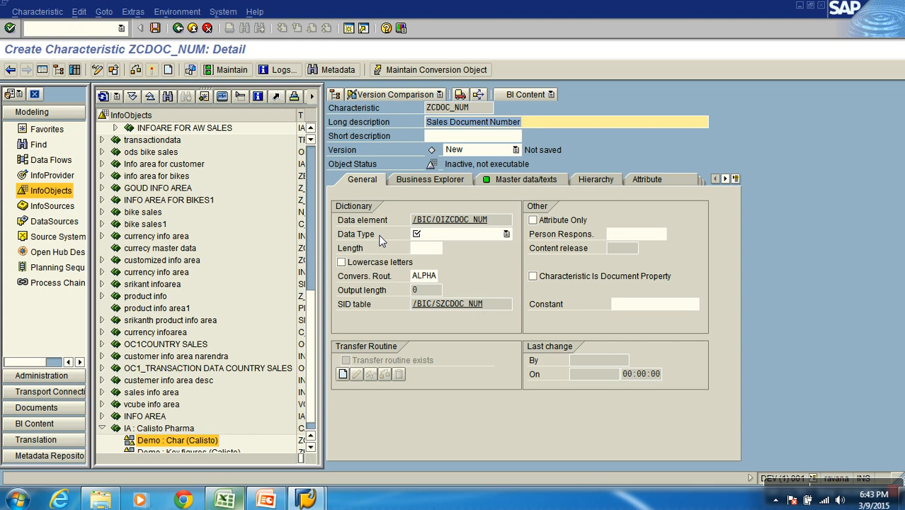
pyautogui.click(507, 234)
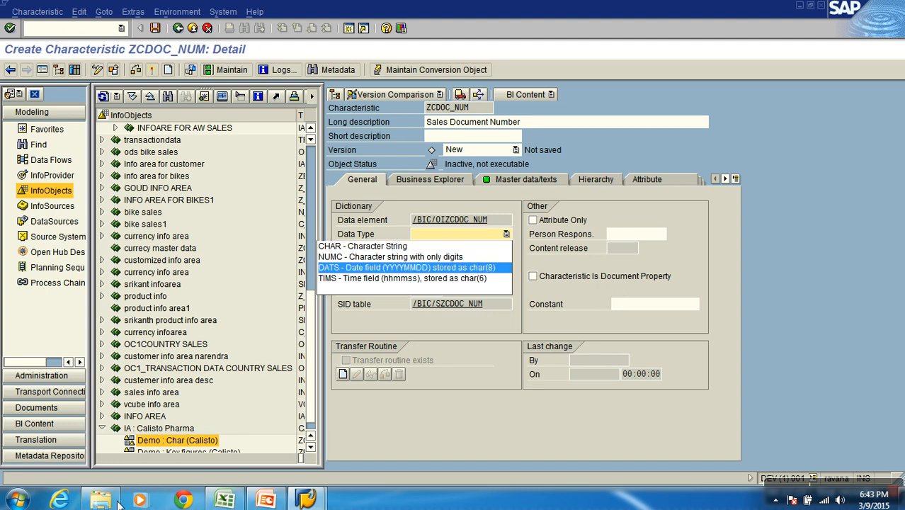
# Open Notepad, write the sample values 100.00 and '100' on separate indented lines, and highlight each value
pyautogui.click(16, 499)
pyautogui.click(49, 238)
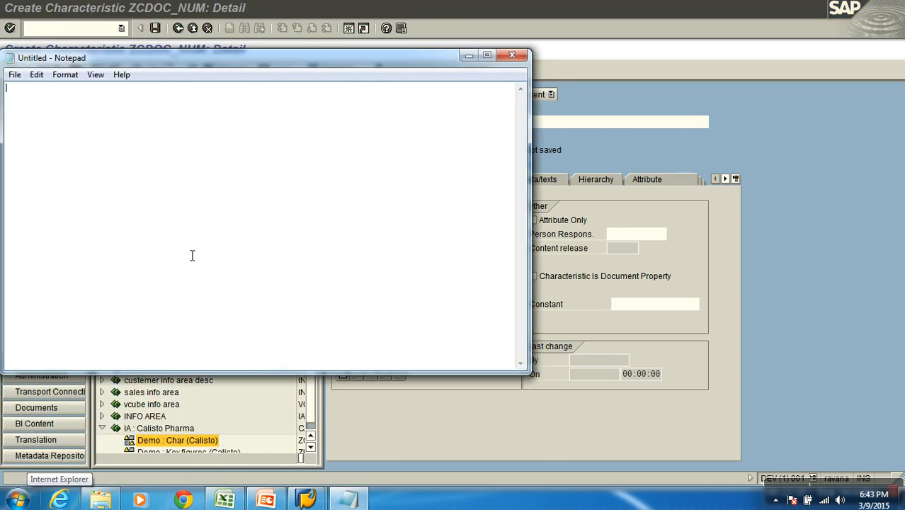
pyautogui.press('Tab')
pyautogui.write('100.00')
pyautogui.press('Tab')
pyautogui.press('Return')
pyautogui.press('Tab')
pyautogui.write("'100'")
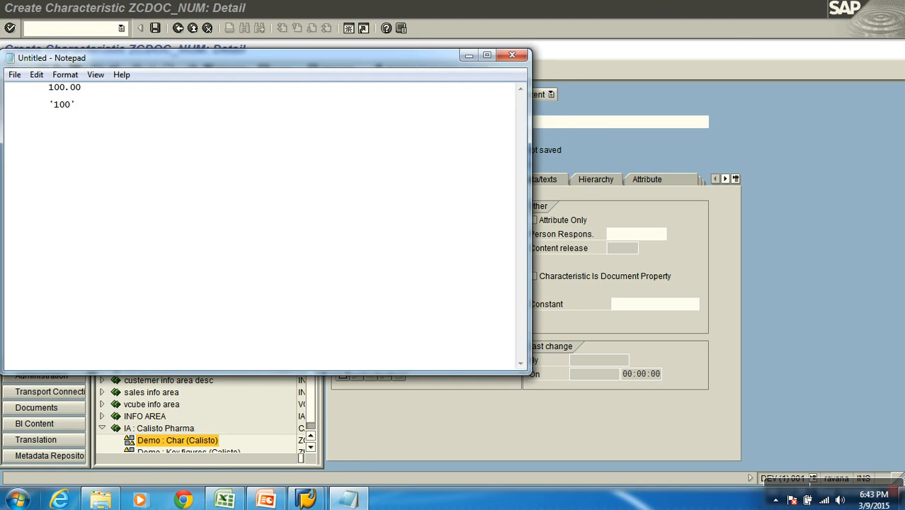
pyautogui.moveTo(55, 89); pyautogui.dragTo(86, 93)
pyautogui.click(76, 108)
pyautogui.doubleClick(63, 108)
# Review the characteristic's data type choices in SAP, and inspect the first Sales Order No in the S1SALES_TRAN workbook in Excel
pyautogui.click(593, 149)
pyautogui.click(496, 234)
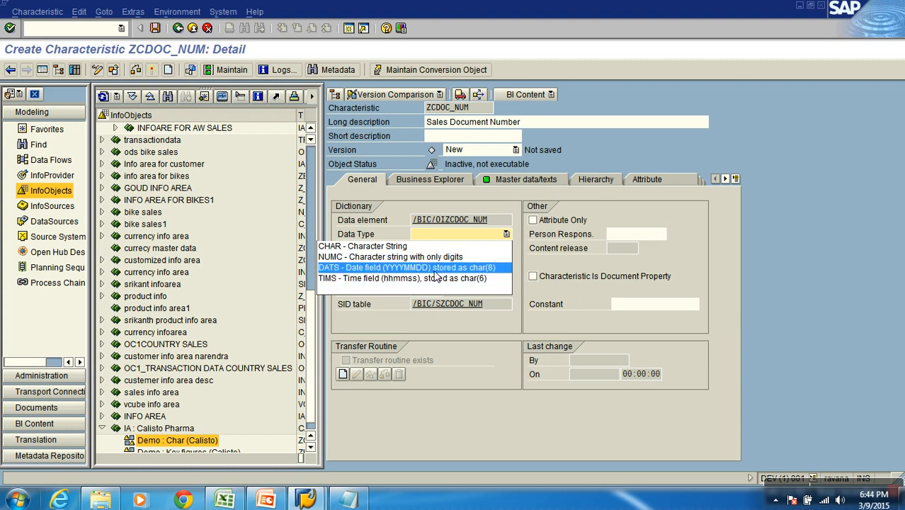
pyautogui.click(222, 500)
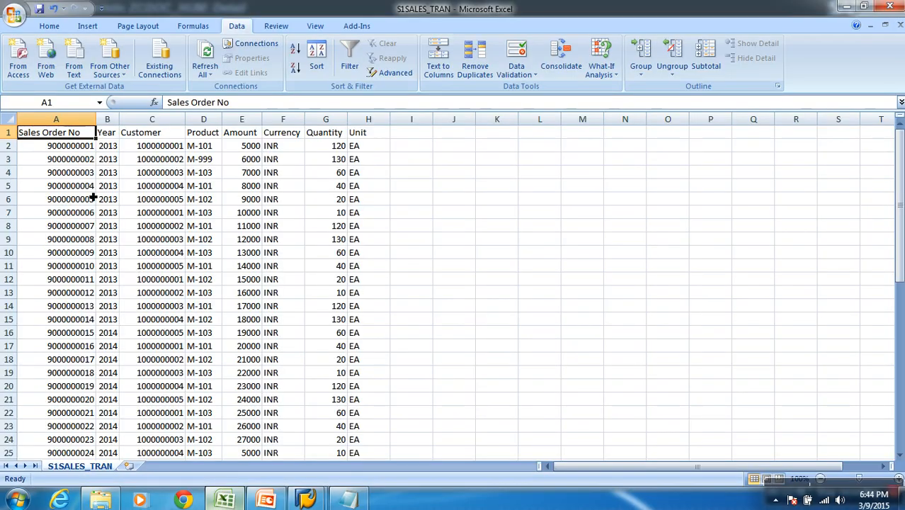
pyautogui.click(78, 148)
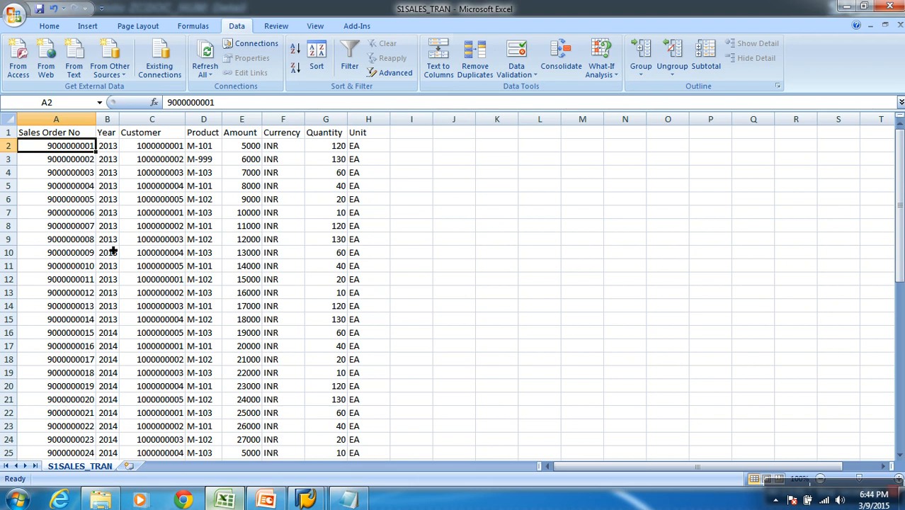
# Return to SAP and set the characteristic's data type to NUMC, the character string with only digits
pyautogui.hotkey('alt', 'Tab')
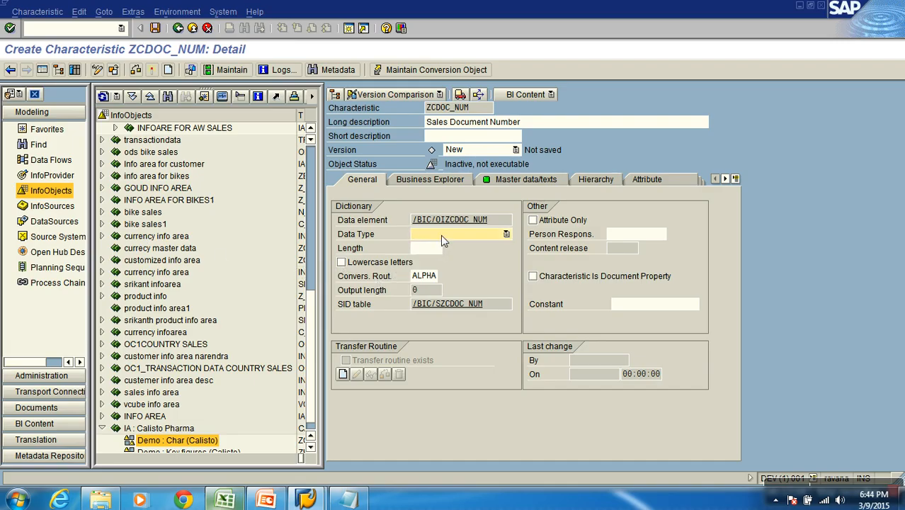
pyautogui.click(441, 234)
pyautogui.click(428, 257)
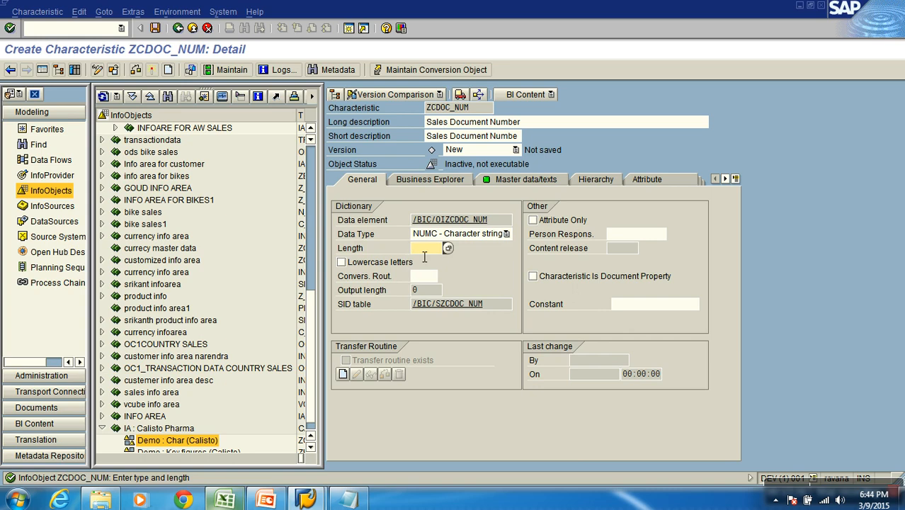
# Switch to Excel to examine the digits of the first sales order number and the end of the Sales Order No column
pyautogui.hotkey('alt', 'Tab')
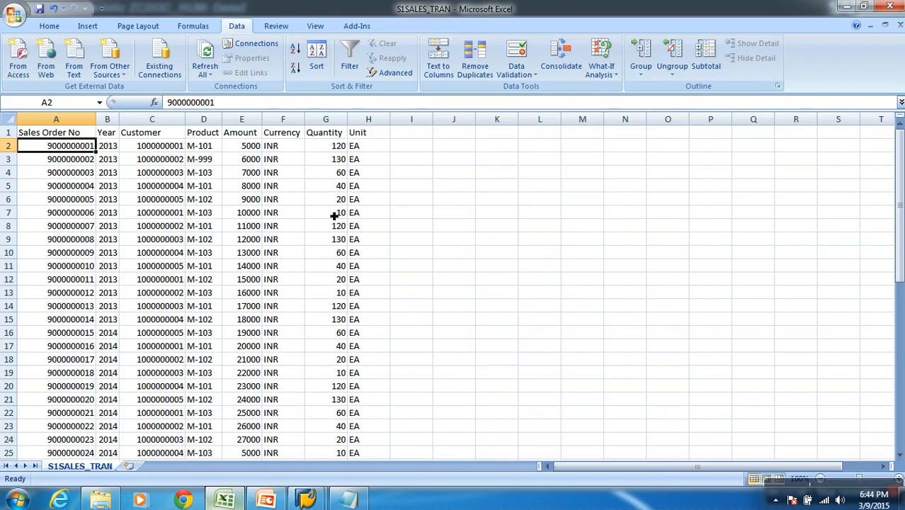
pyautogui.click(187, 104)
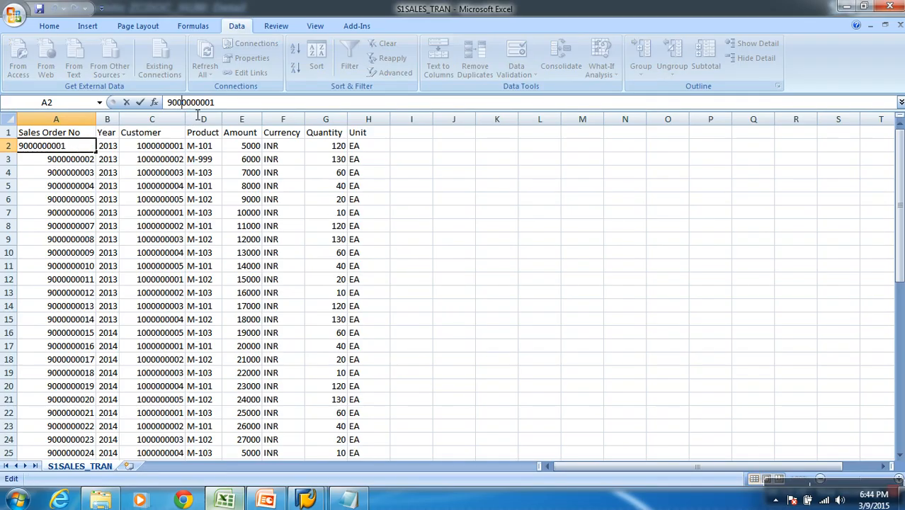
pyautogui.click(224, 109)
pyautogui.click(112, 213)
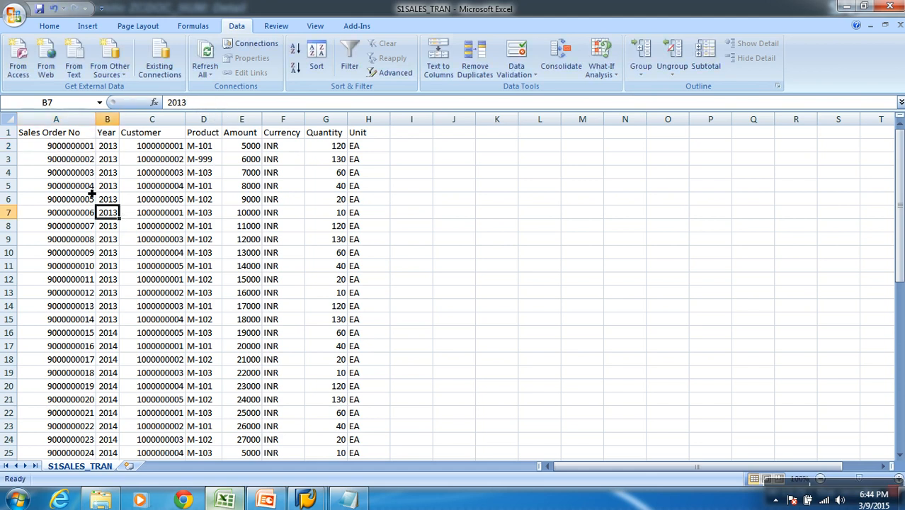
pyautogui.click(85, 151)
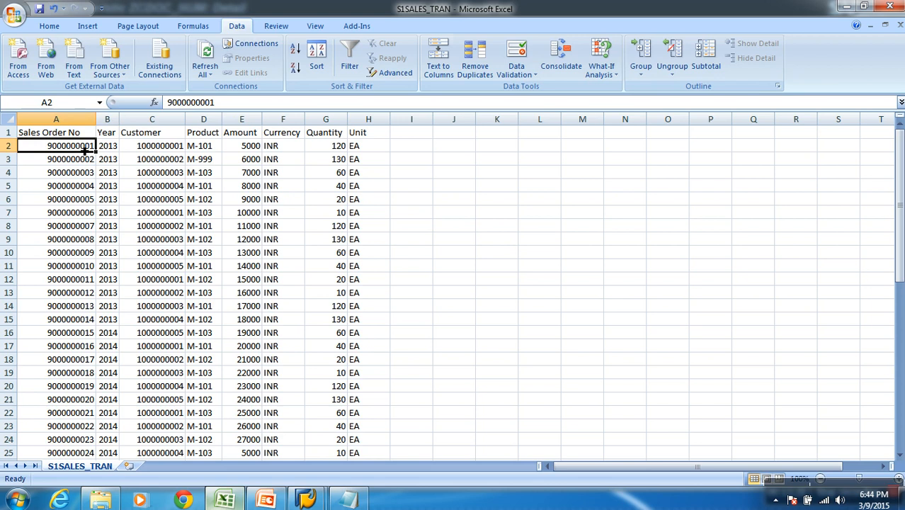
pyautogui.scroll(-13, 84, 151)
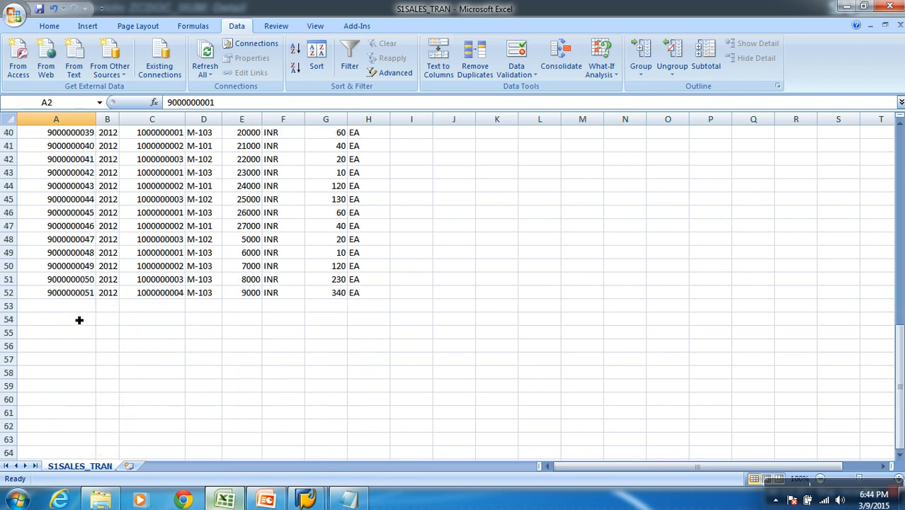
pyautogui.click(78, 308)
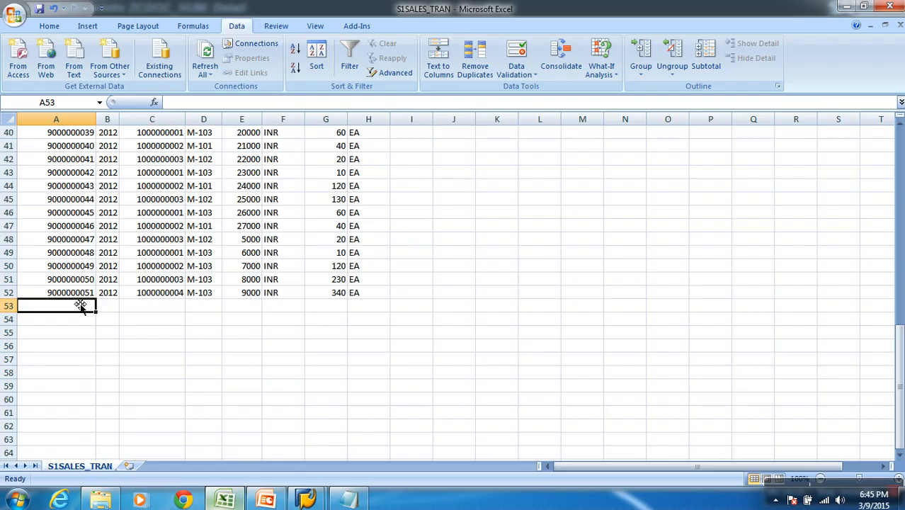
# Return to SAP, set the characteristic's length to 10, and activate the characteristic
pyautogui.hotkey('alt', 'Tab')
pyautogui.write('10')
pyautogui.press('Return')
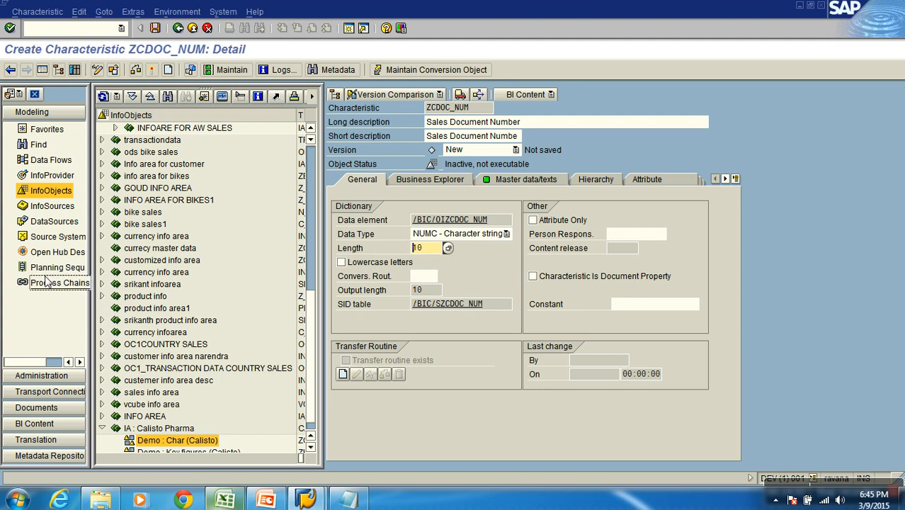
pyautogui.click(151, 71)
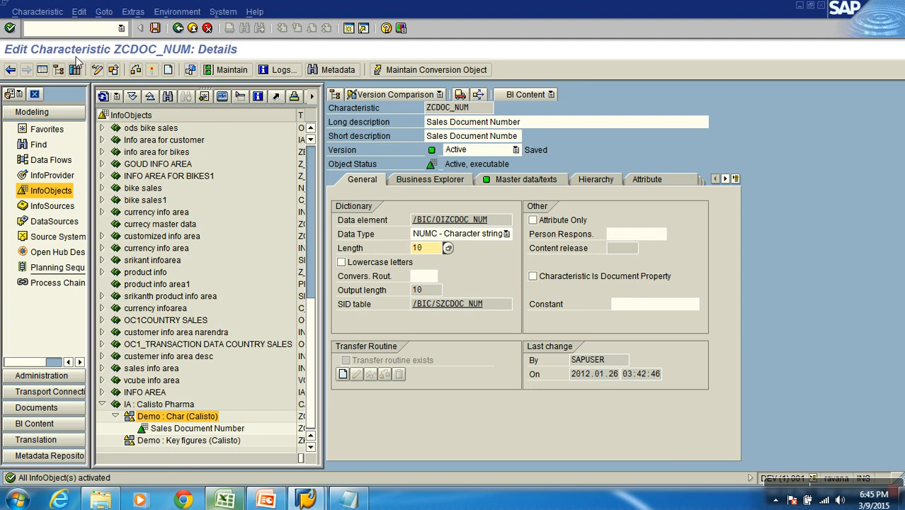
pyautogui.click(194, 31)
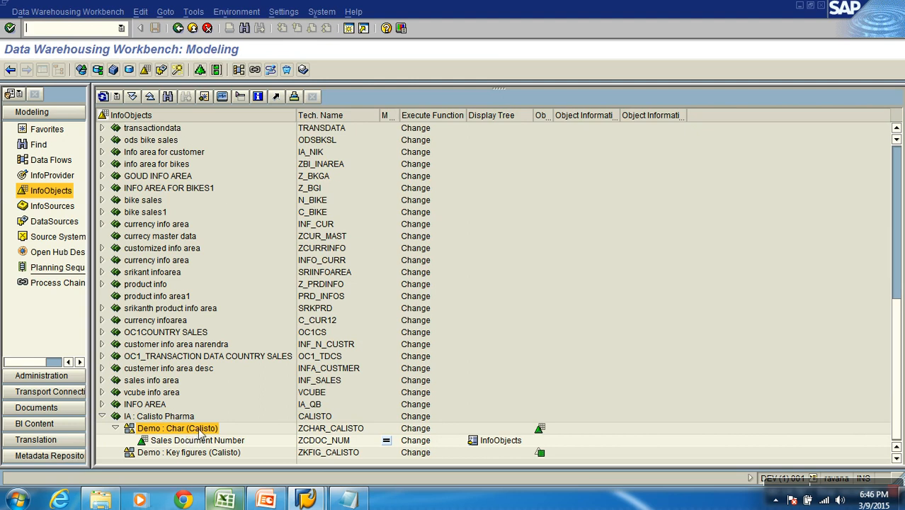
# Switch to the S1SALES_TRAN workbook in Excel and examine its Year column
pyautogui.click(228, 500)
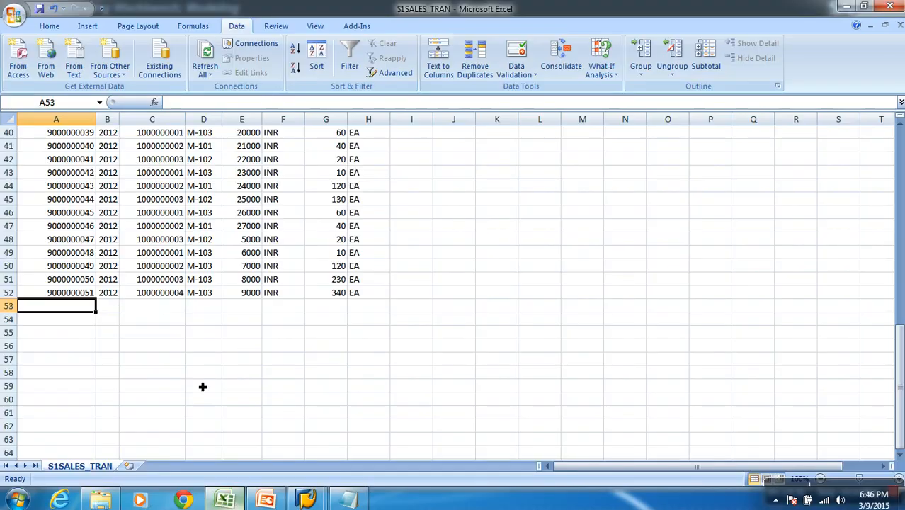
pyautogui.click(107, 119)
pyautogui.scroll(3, 120, 234)
pyautogui.scroll(10, 124, 226)
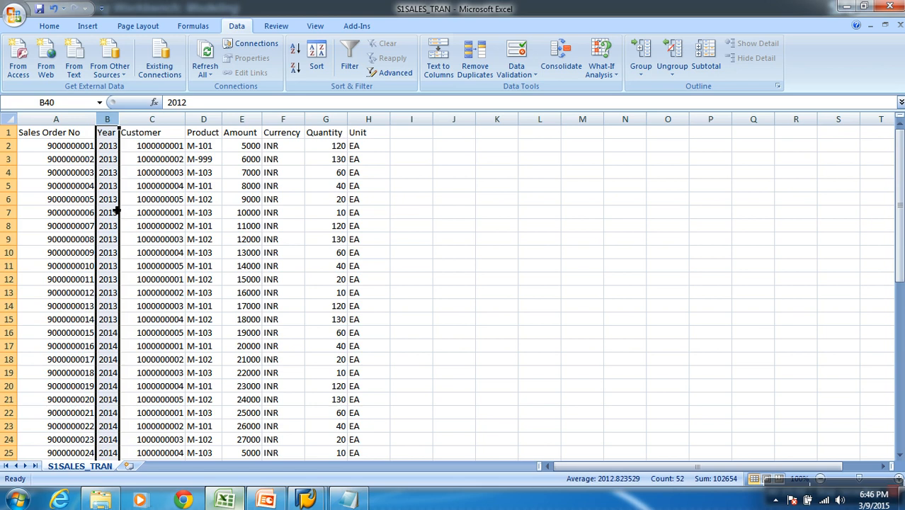
# Replace the sales order number in cell A3 with an alphanumeric sample value, and undo the entry
pyautogui.click(76, 162)
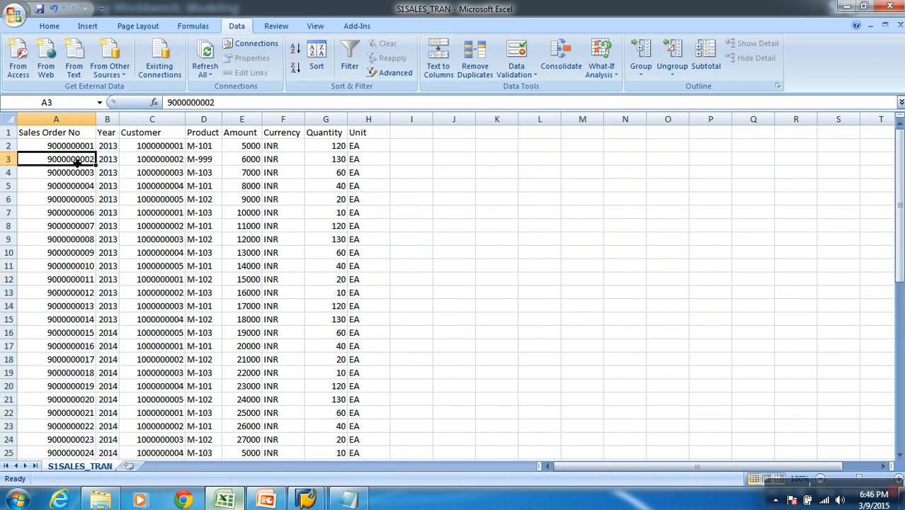
pyautogui.write('abc0')
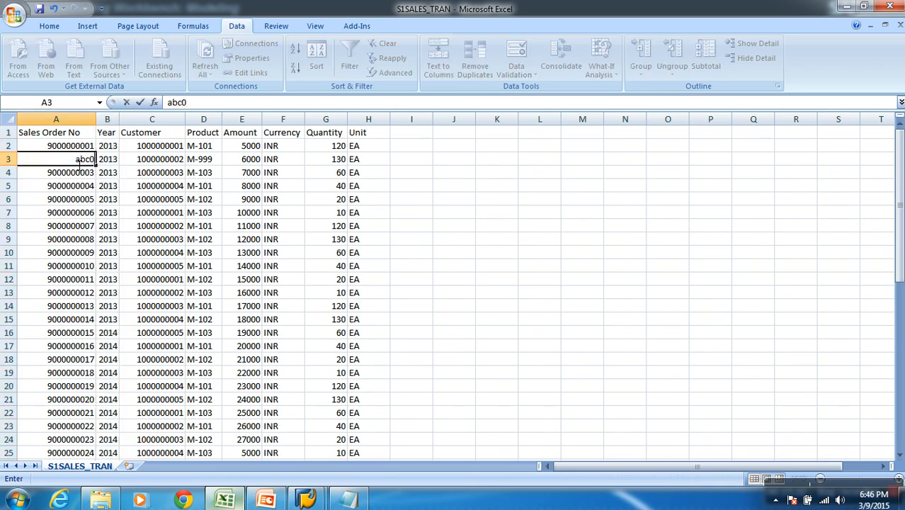
pyautogui.write('0001')
pyautogui.press('Return')
pyautogui.moveTo(73, 177); pyautogui.dragTo(74, 179)
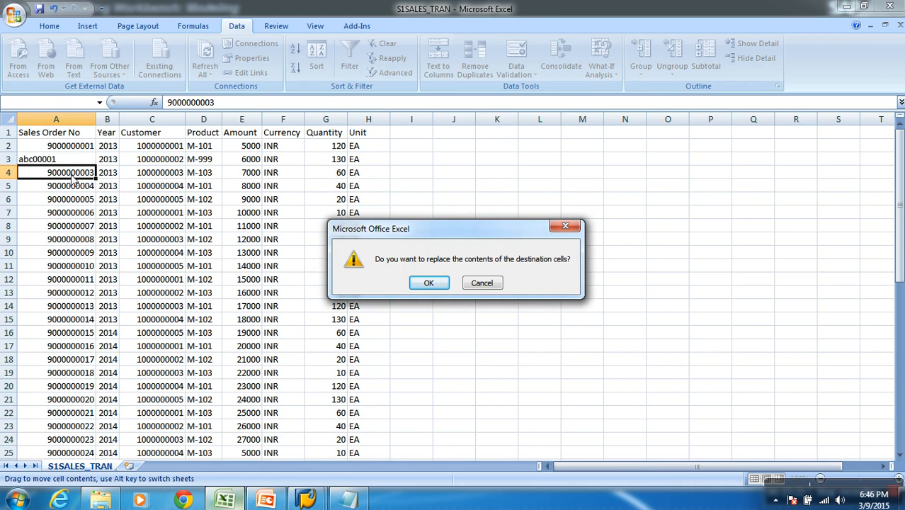
pyautogui.press('Escape')
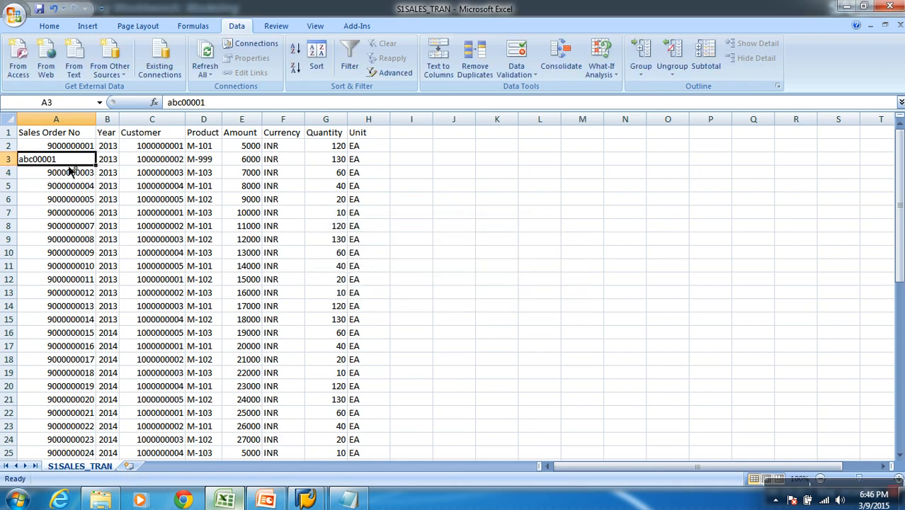
pyautogui.hotkey('ctrl', 'z')
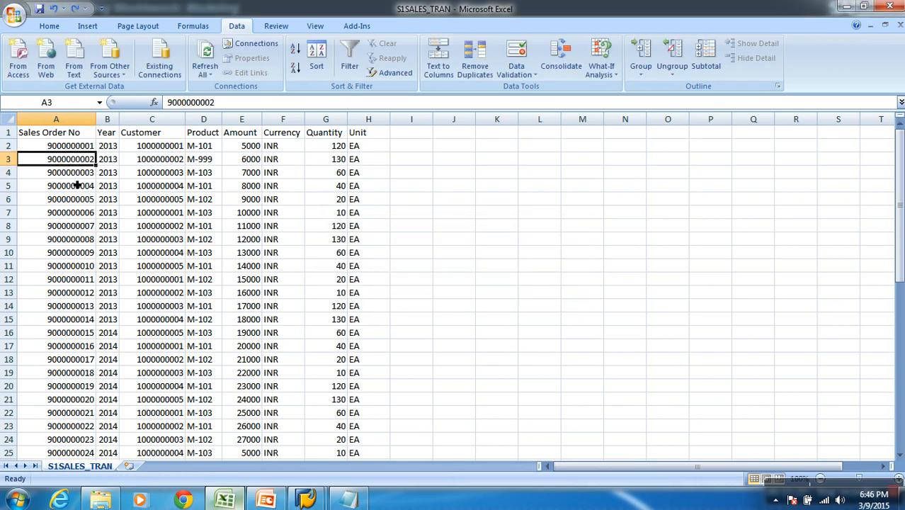
# Select the Year column in the worksheet, and return to SAP to collapse the IA_PRA InfoArea in the InfoObjects tree
pyautogui.click(107, 119)
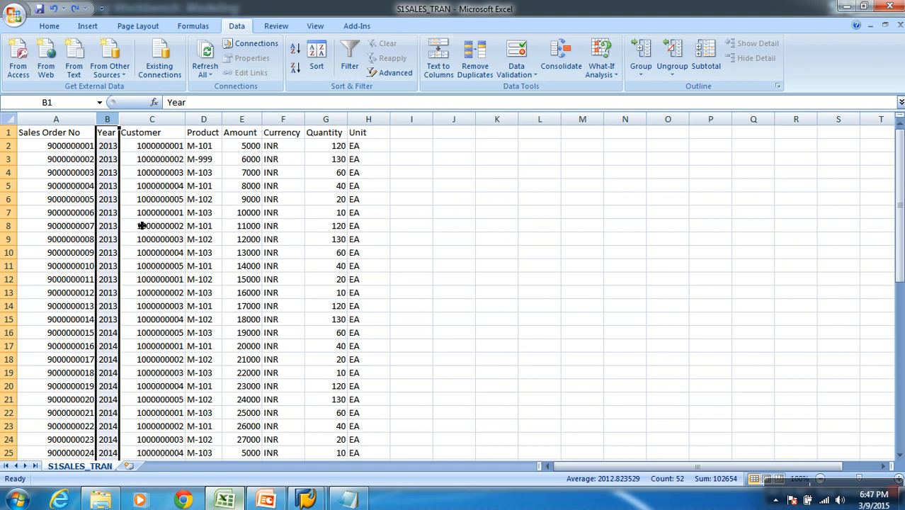
pyautogui.hotkey('alt', 'Tab')
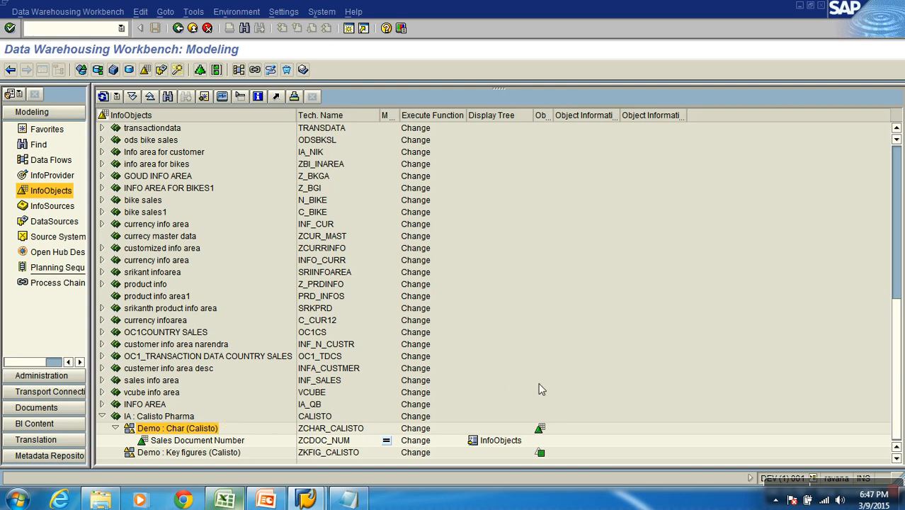
pyautogui.moveTo(896, 325); pyautogui.dragTo(899, 168)
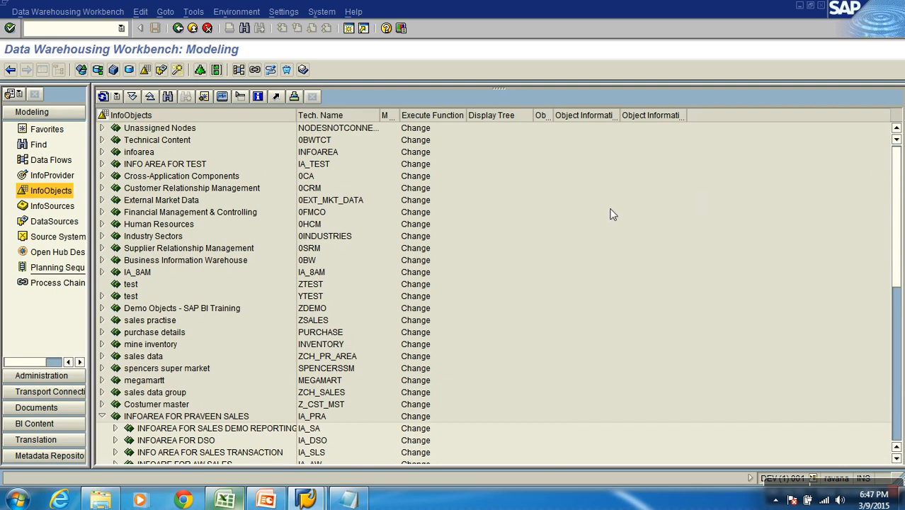
pyautogui.click(102, 415)
# Expand the Unassigned Nodes InfoArea in the InfoObjects tree to view its catalogs
pyautogui.scroll(-4, 144, 403)
pyautogui.scroll(-4, 143, 404)
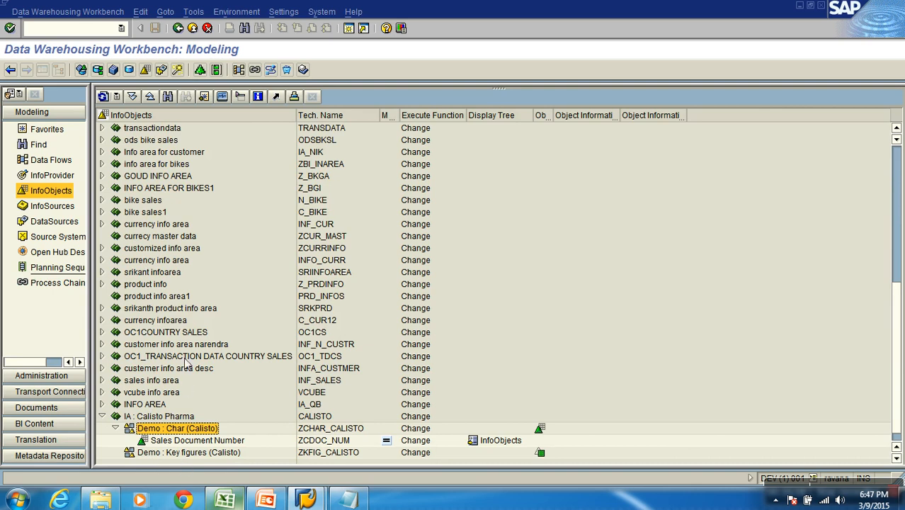
pyautogui.scroll(6, 186, 357)
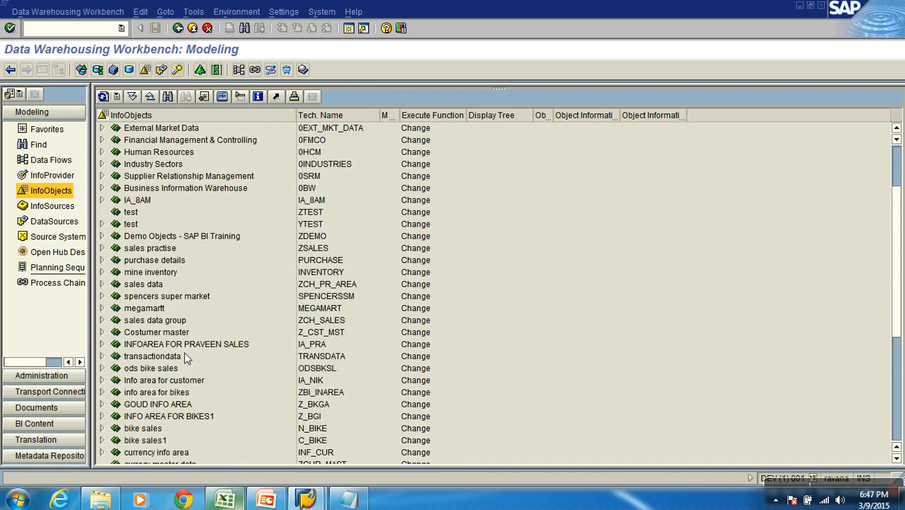
pyautogui.scroll(2, 190, 335)
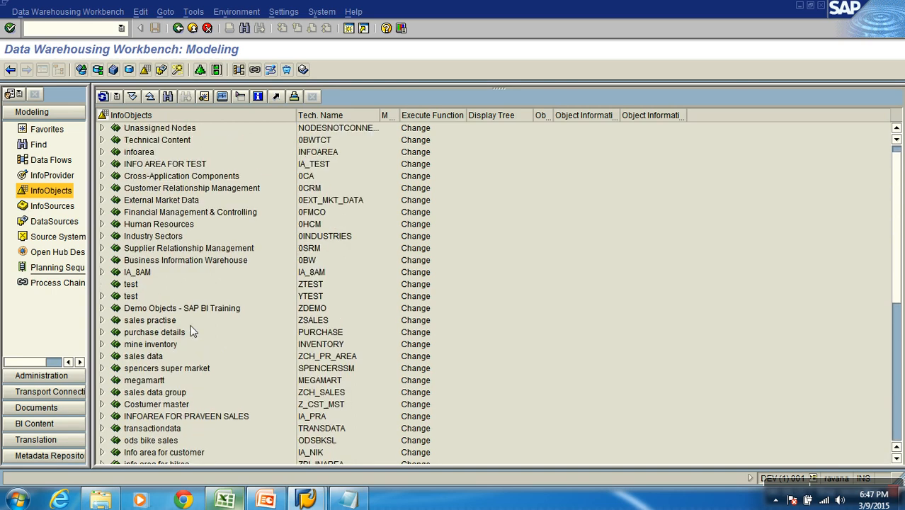
pyautogui.click(156, 128)
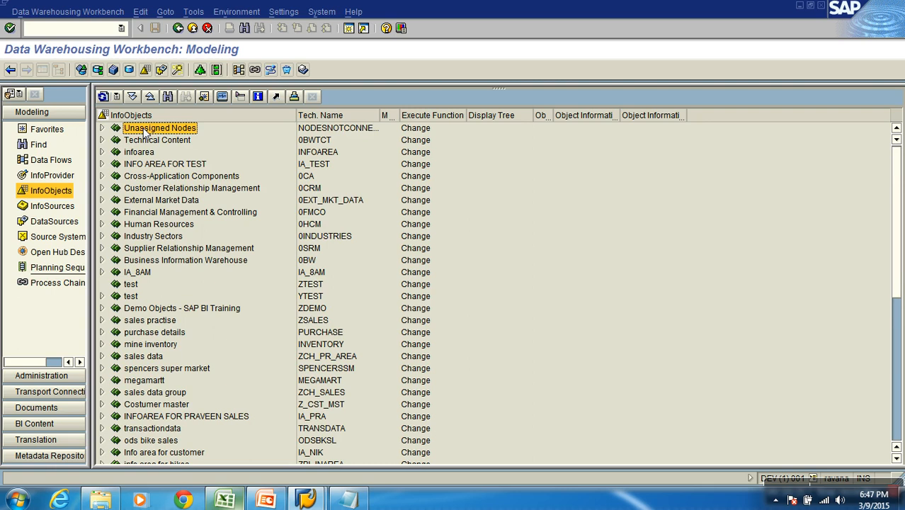
pyautogui.click(102, 129)
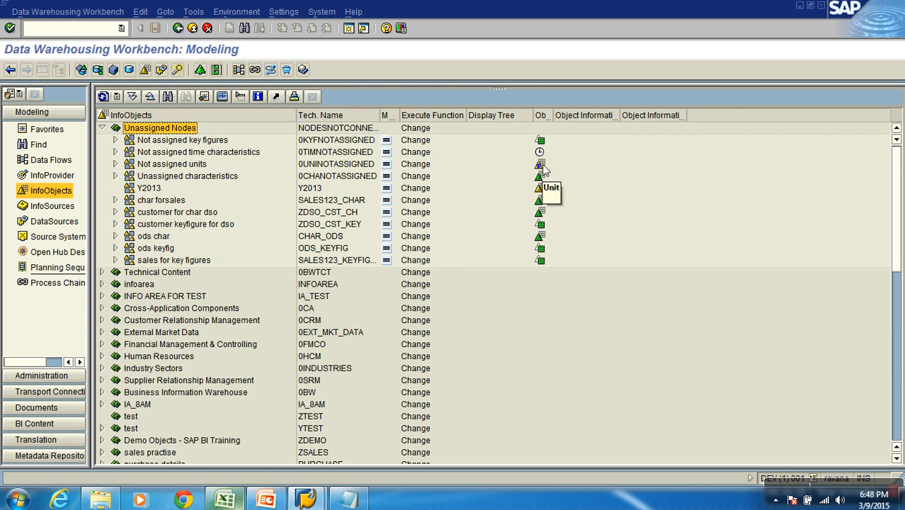
# Expand the Not assigned time characteristics catalog and display the details of Calendar day (0CALDAY), checking its length
pyautogui.click(225, 153)
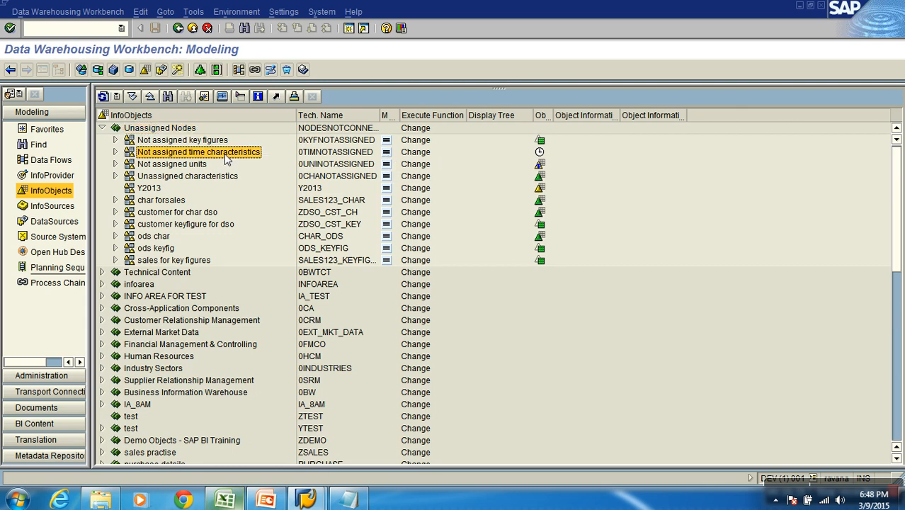
pyautogui.click(115, 152)
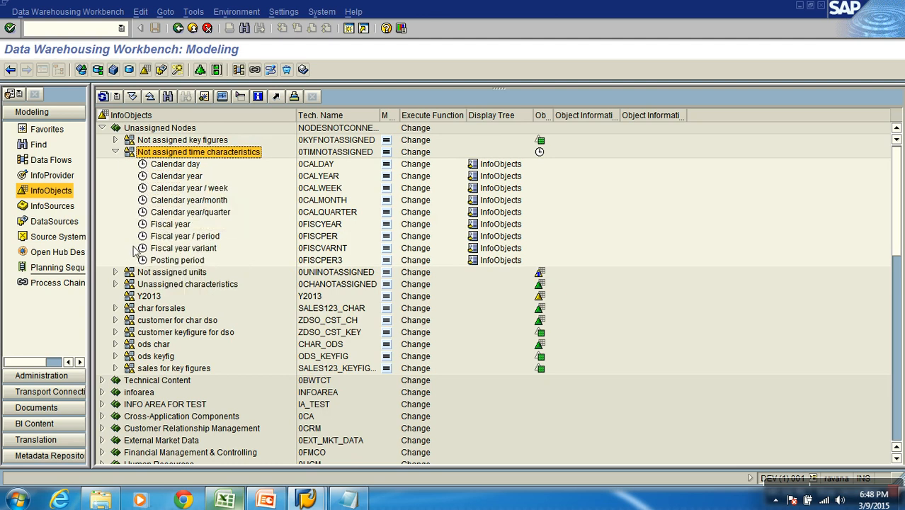
pyautogui.click(310, 165)
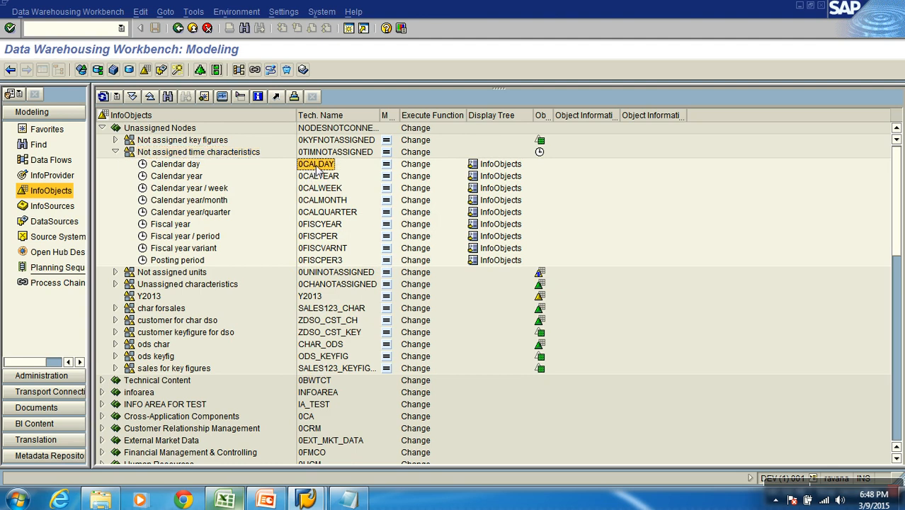
pyautogui.rightClick(316, 170)
pyautogui.click(340, 174)
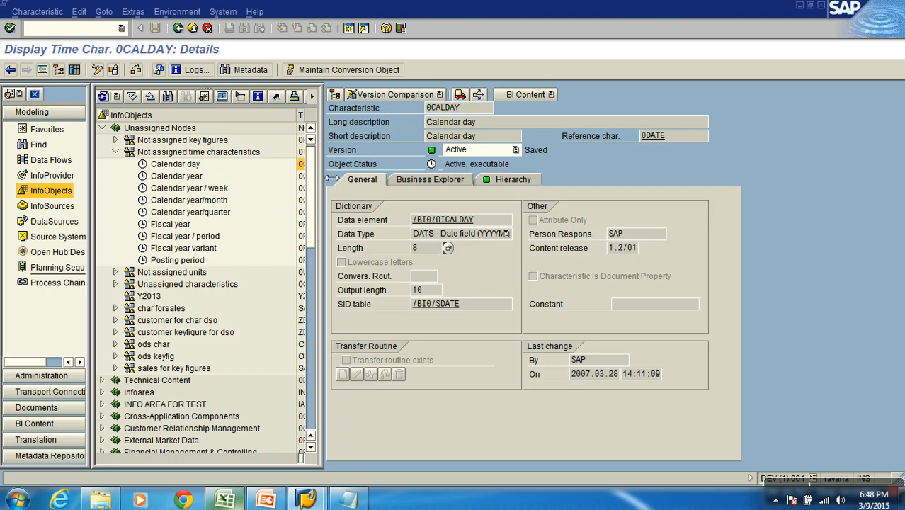
pyautogui.click(439, 251)
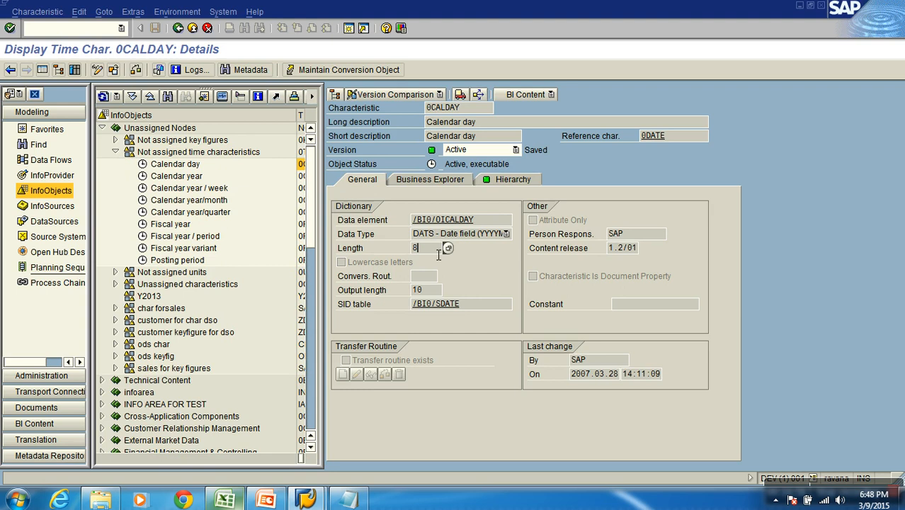
pyautogui.click(192, 28)
# Display the details of the Calendar year characteristic (0CALYEAR), and return to the InfoObjects tree
pyautogui.rightClick(315, 177)
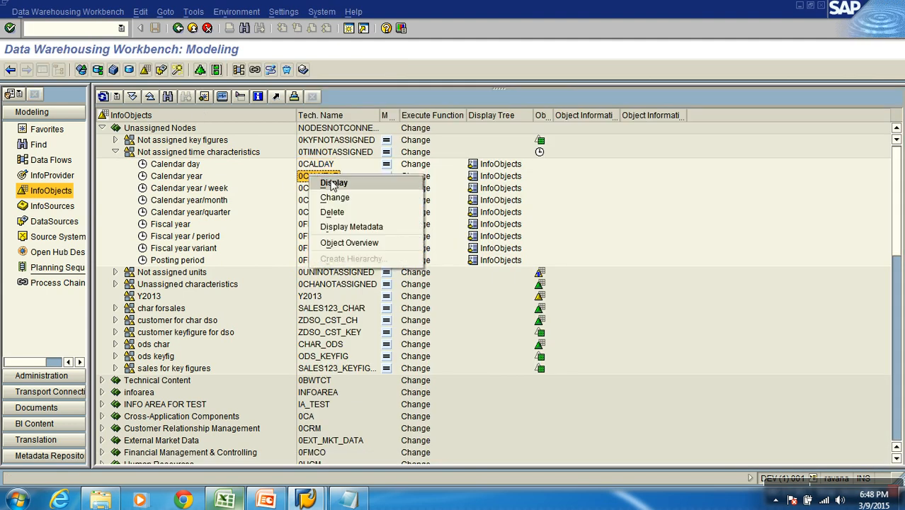
pyautogui.click(333, 183)
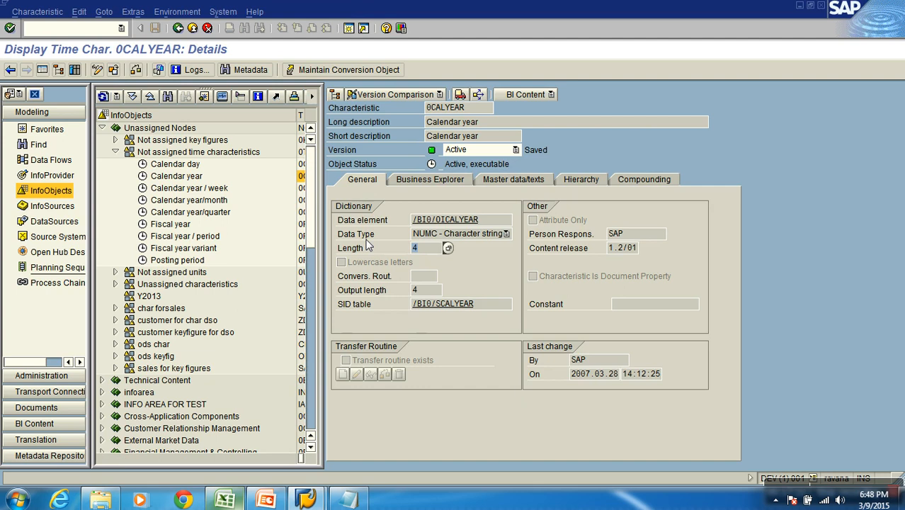
pyautogui.click(192, 28)
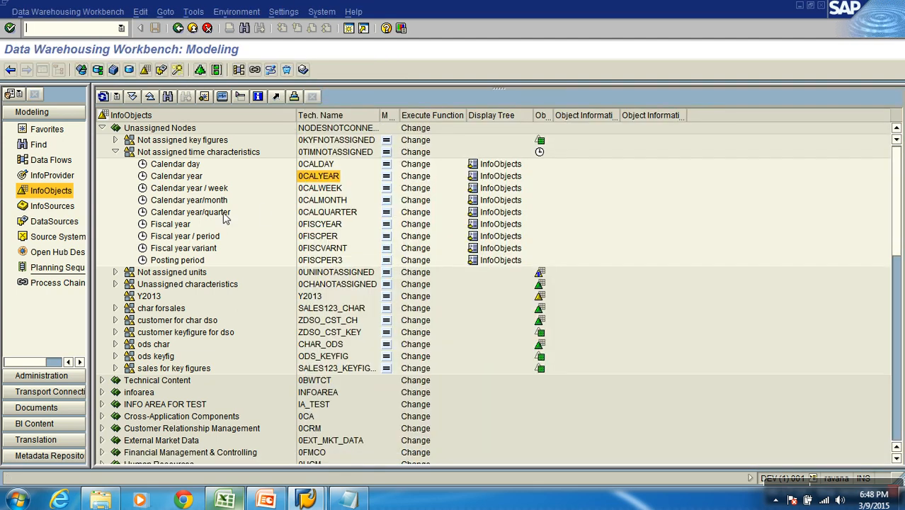
# Display the Calendar year/month characteristic (0CALMONTH) and examine its length, output length and conversion routine
pyautogui.rightClick(326, 201)
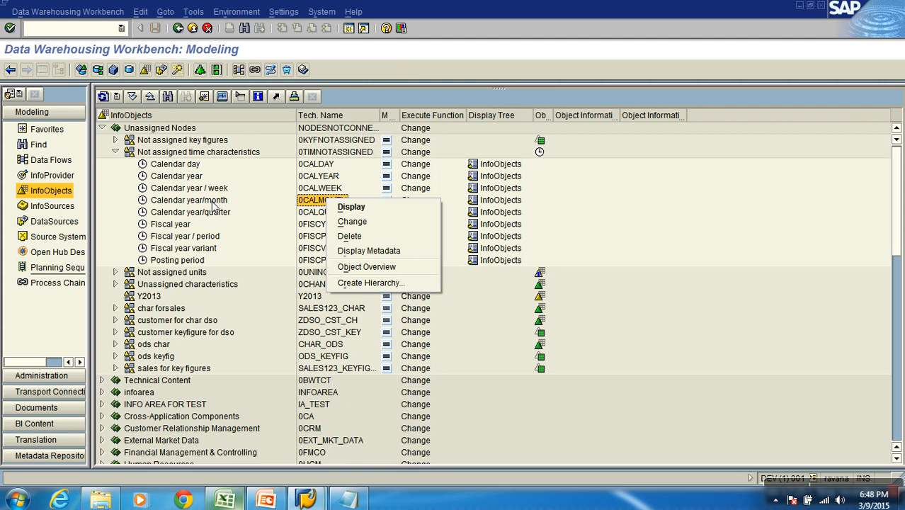
pyautogui.click(354, 207)
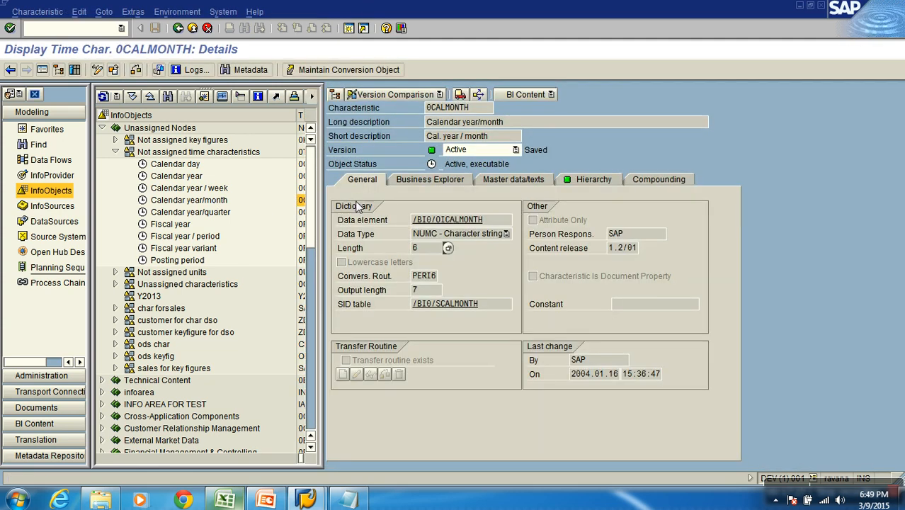
pyautogui.moveTo(423, 248); pyautogui.dragTo(401, 249)
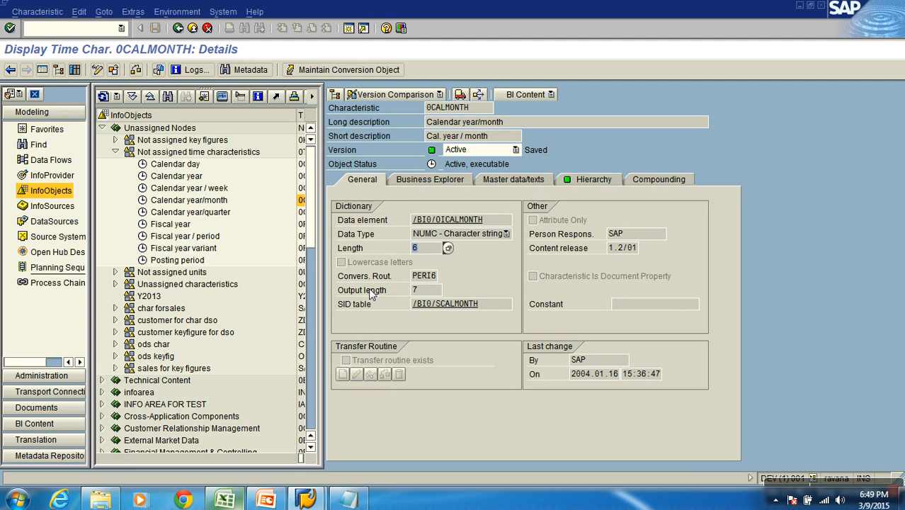
pyautogui.click(358, 248)
pyautogui.moveTo(432, 253); pyautogui.dragTo(412, 254)
pyautogui.click(434, 301)
pyautogui.click(431, 294)
pyautogui.click(433, 280)
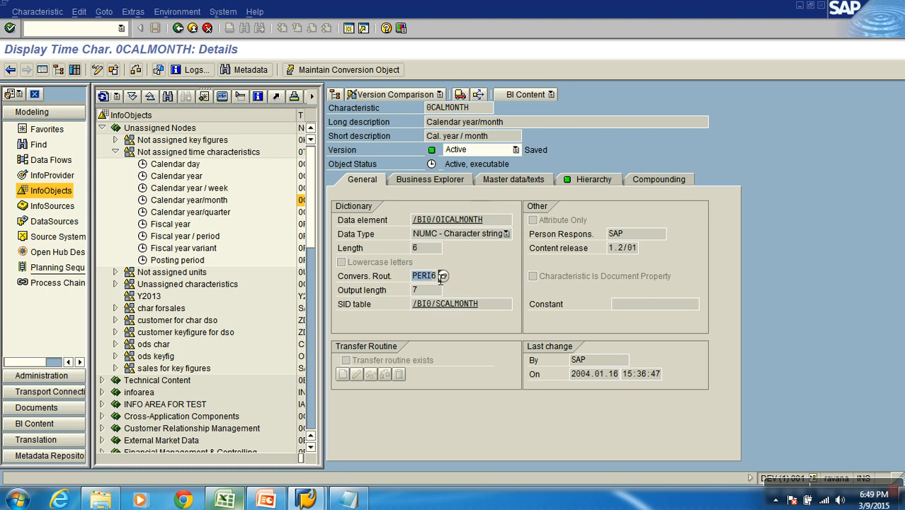
pyautogui.click(188, 28)
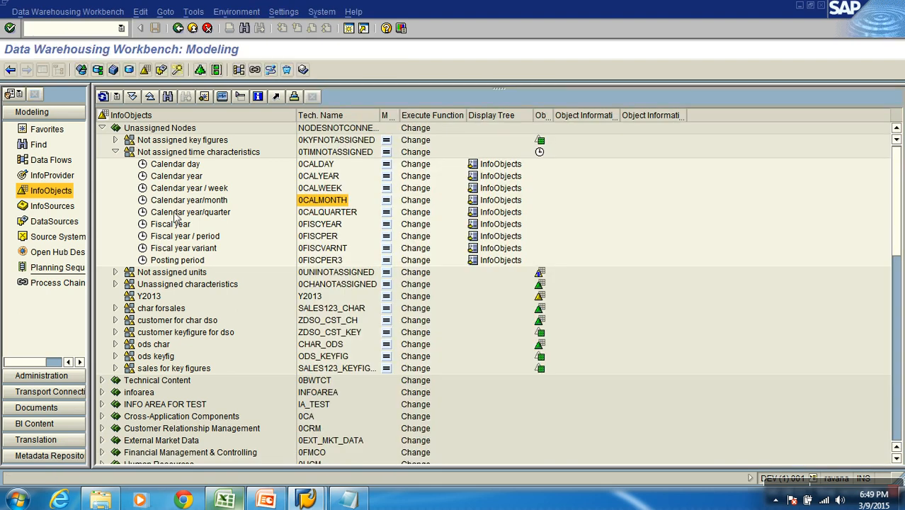
# Collapse the Unassigned Nodes InfoArea, and switch to the S1SALES_TRAN workbook in Excel to select the Customer column
pyautogui.click(326, 177)
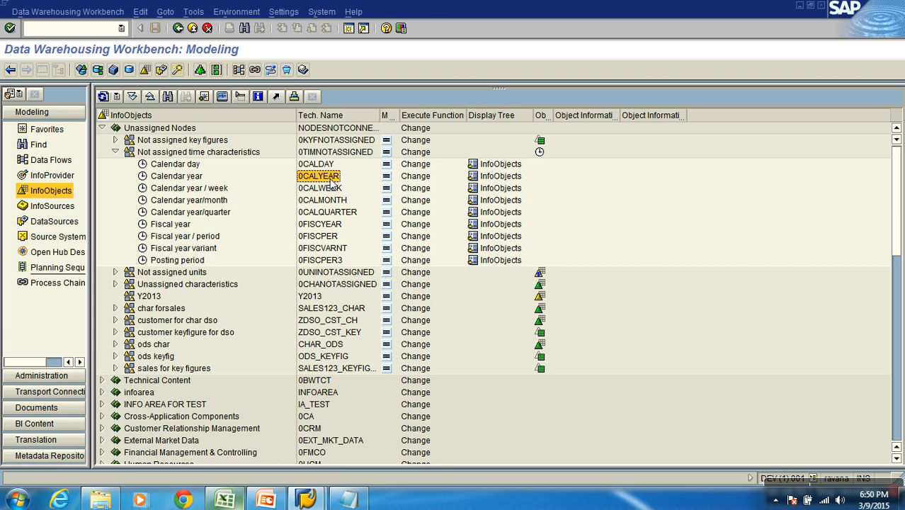
pyautogui.click(102, 127)
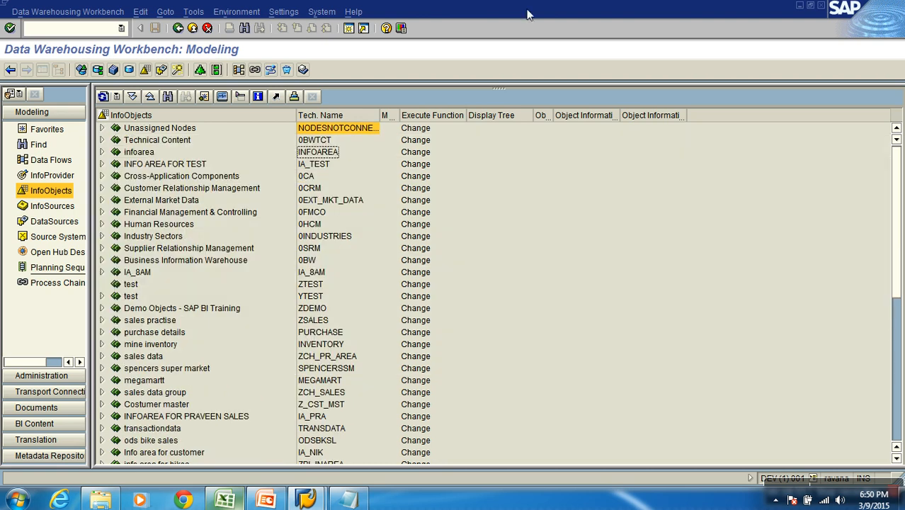
pyautogui.click(232, 502)
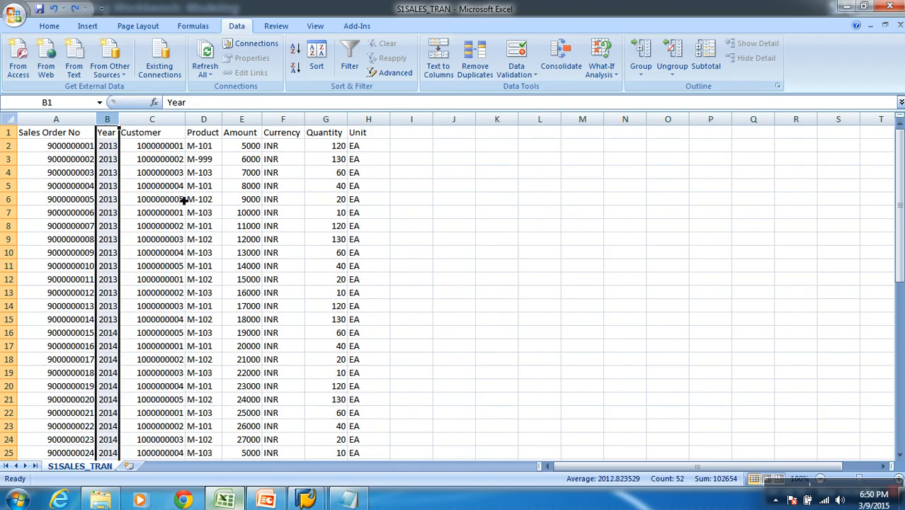
pyautogui.click(178, 128)
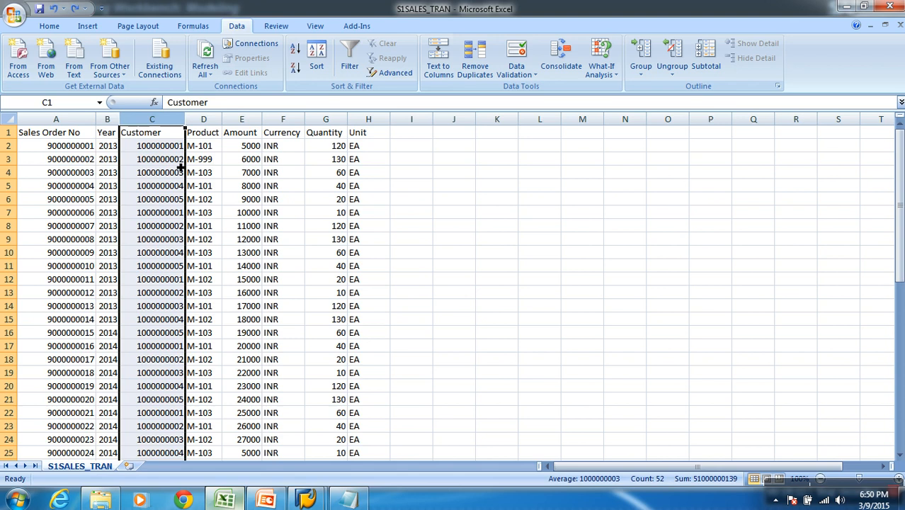
# Return to SAP and start a new characteristic in the Demo : Char (Calisto) catalog, named ZCUSTMR with the long description Customer Number
pyautogui.hotkey('alt', 'Tab')
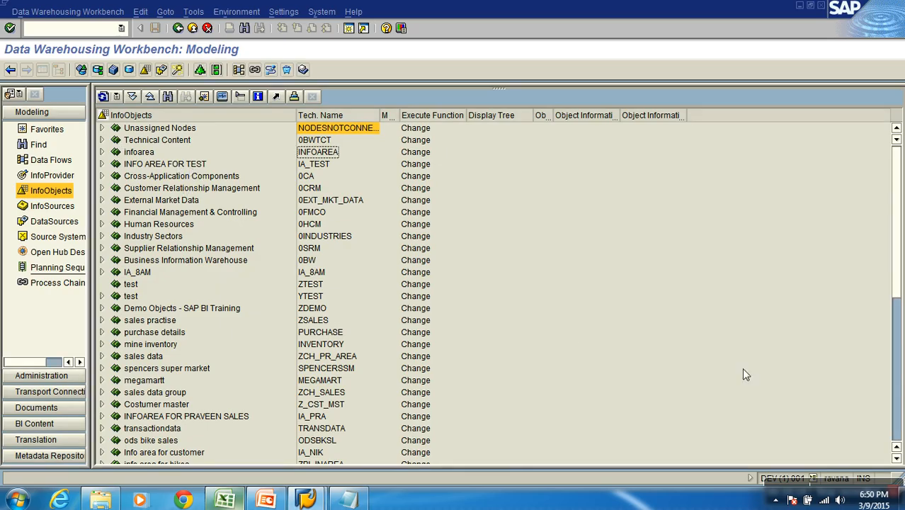
pyautogui.click(896, 380)
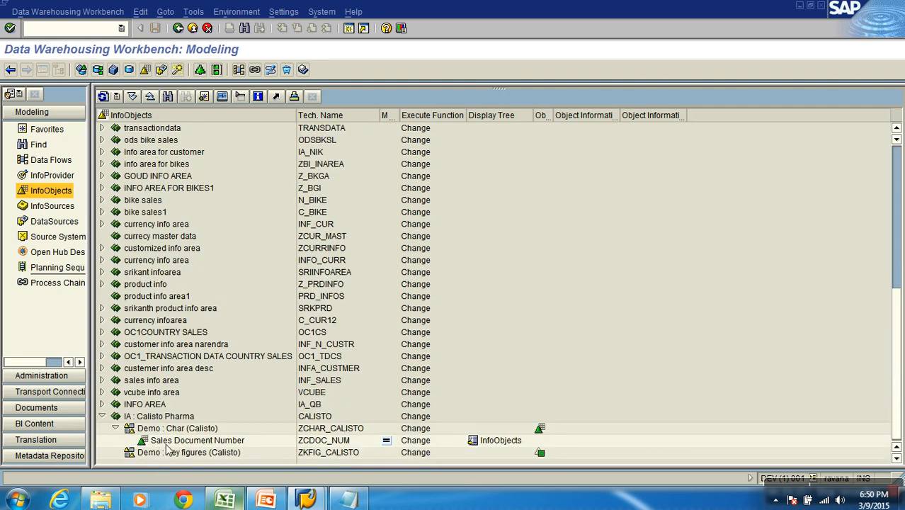
pyautogui.click(193, 429)
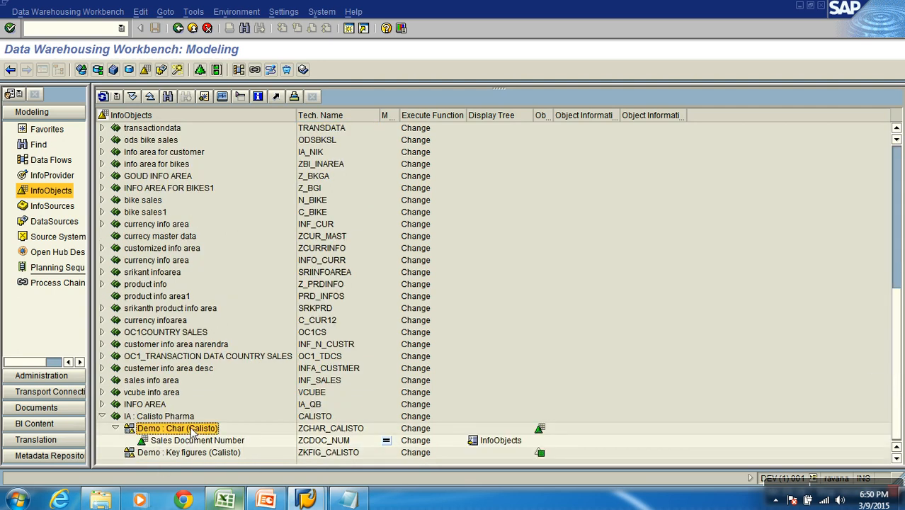
pyautogui.rightClick(192, 430)
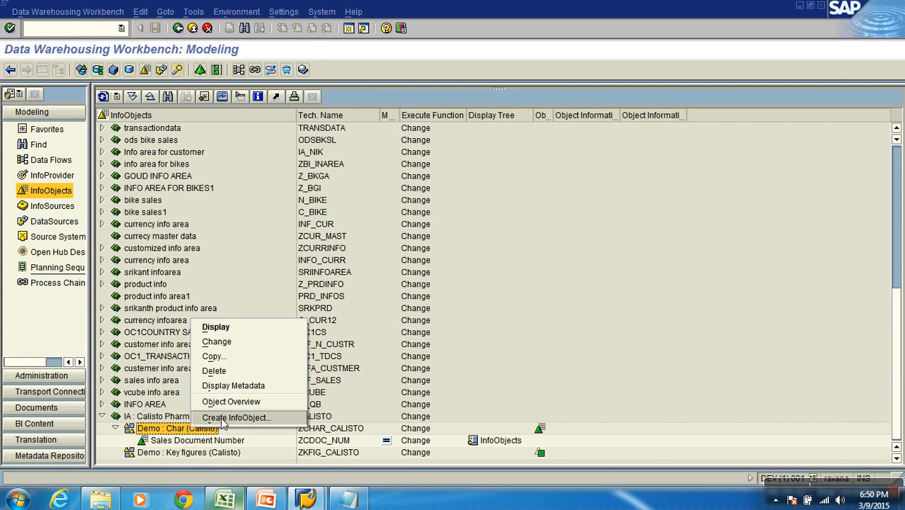
pyautogui.click(221, 417)
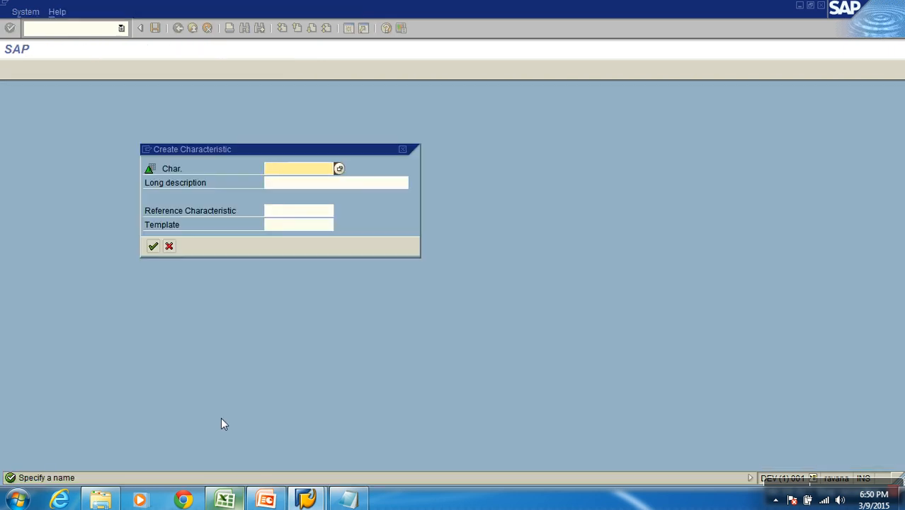
pyautogui.write('ZC')
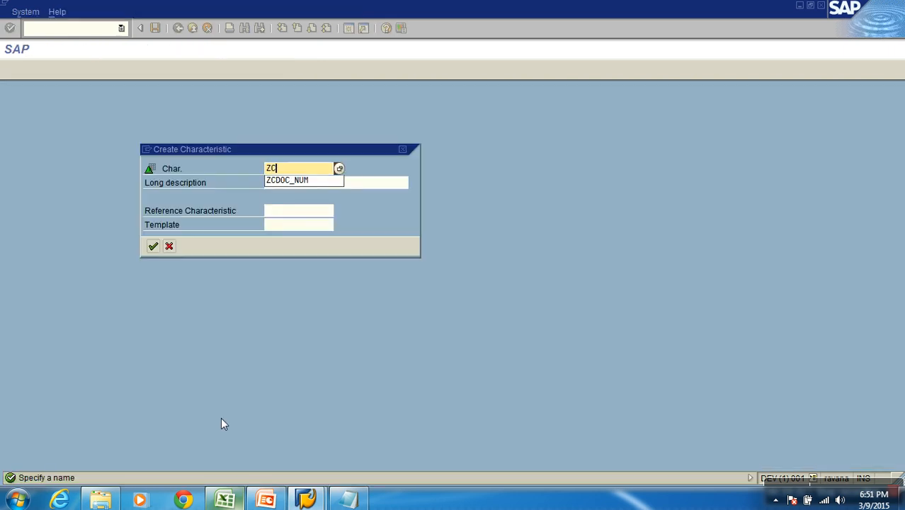
pyautogui.write('USTMR')
pyautogui.press('Tab')
pyautogui.write('Customer Nu')
pyautogui.write('r')
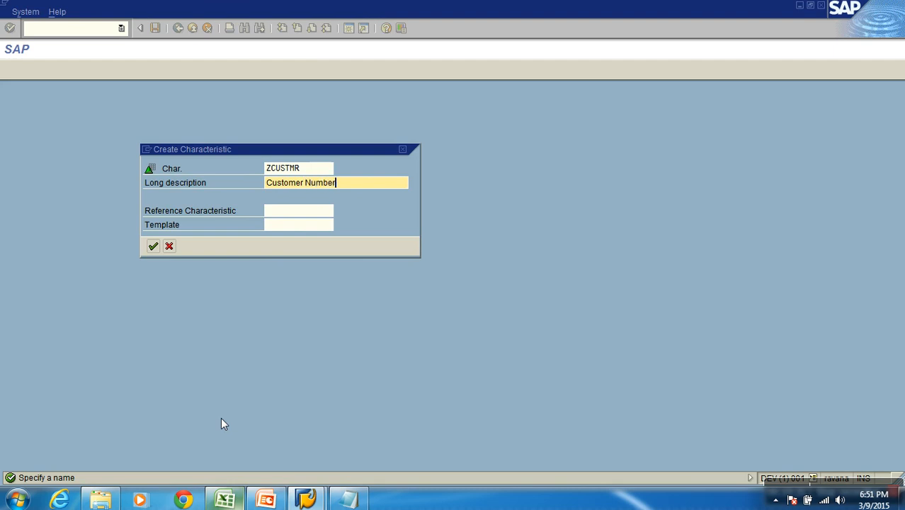
# Change the new characteristic's name to XCUSTMER and confirm its creation
pyautogui.click(273, 170)
pyautogui.press('BackSpace')
pyautogui.write('x')
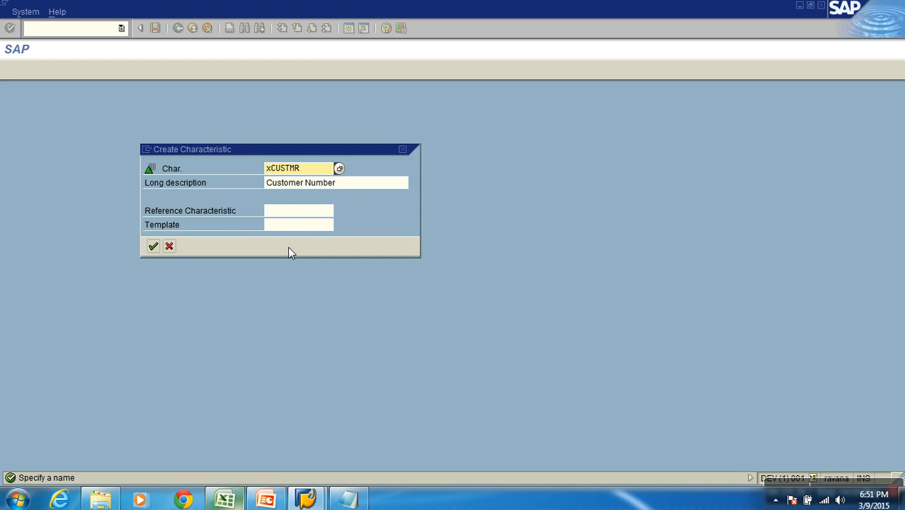
pyautogui.press('End')
pyautogui.press('BackSpace')
pyautogui.write('er')
pyautogui.click(153, 245)
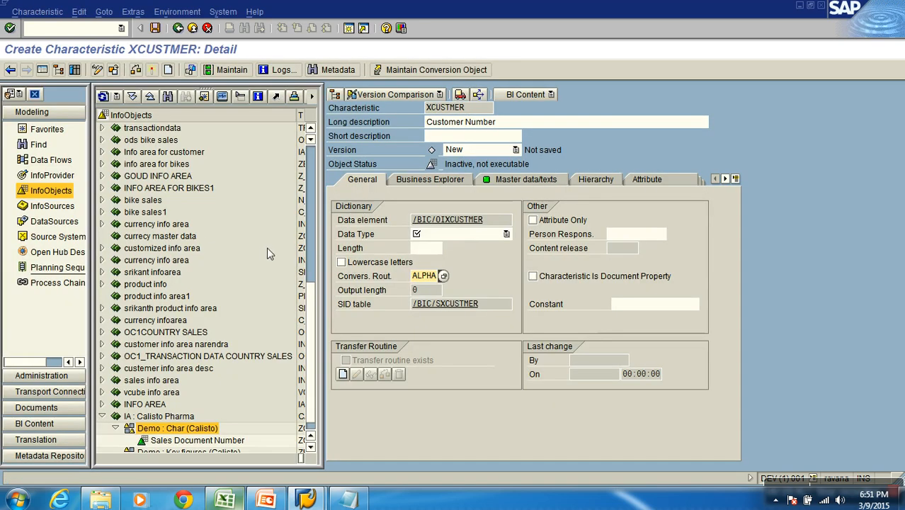
# Set XCUSTMER's data type to NUMC with length 10, activate the characteristic, and return to the InfoObjects tree
pyautogui.click(469, 233)
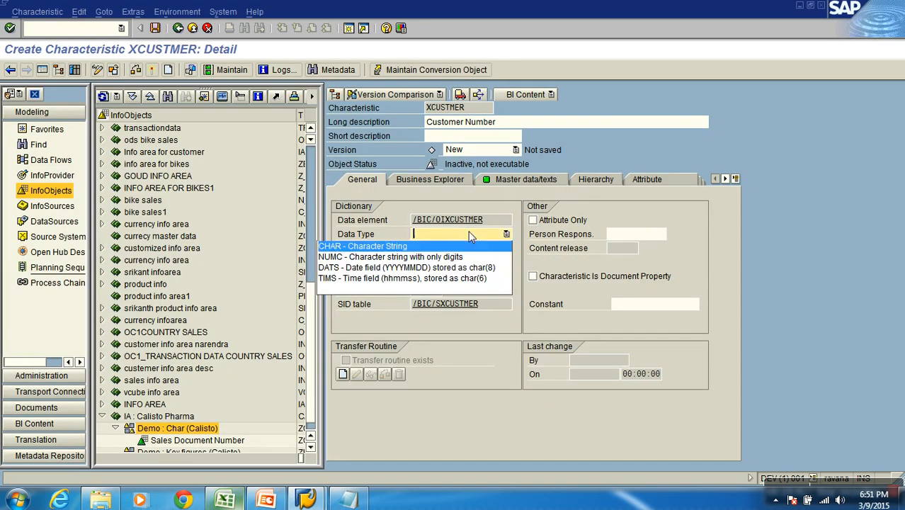
pyautogui.click(434, 256)
pyautogui.write('10')
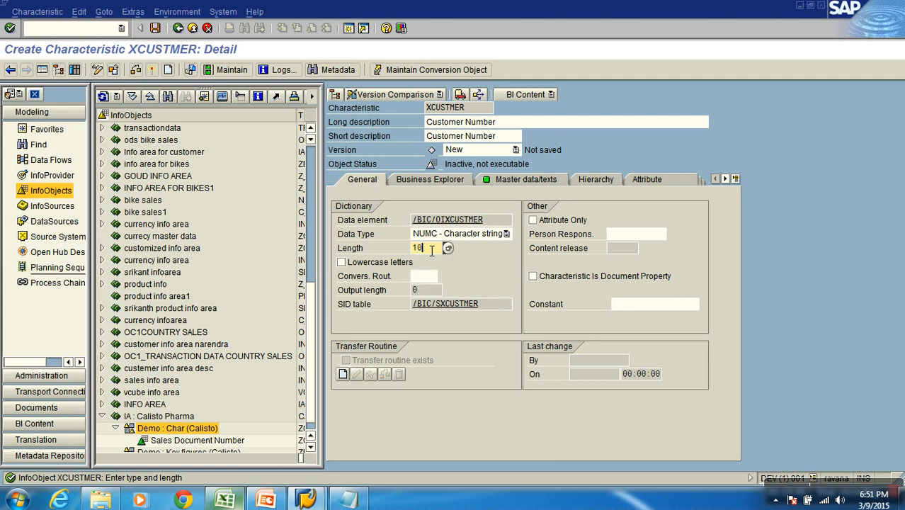
pyautogui.press('Return')
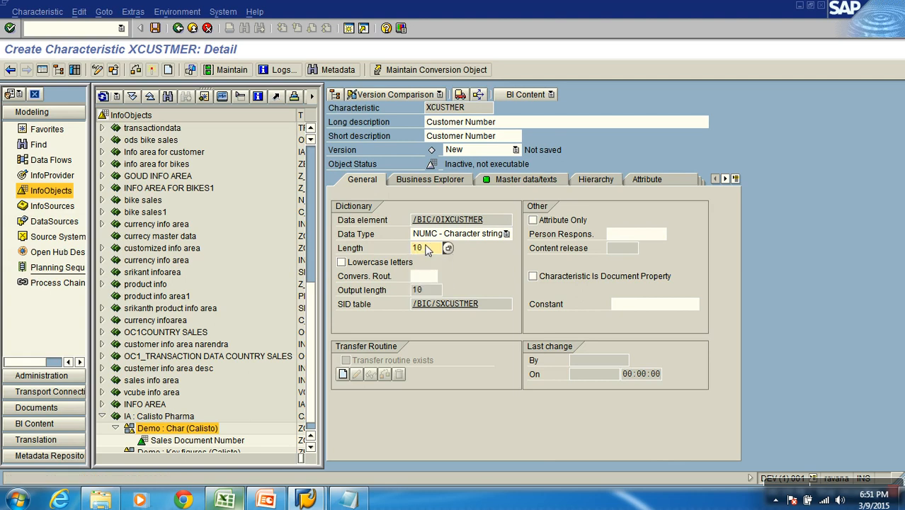
pyautogui.click(152, 70)
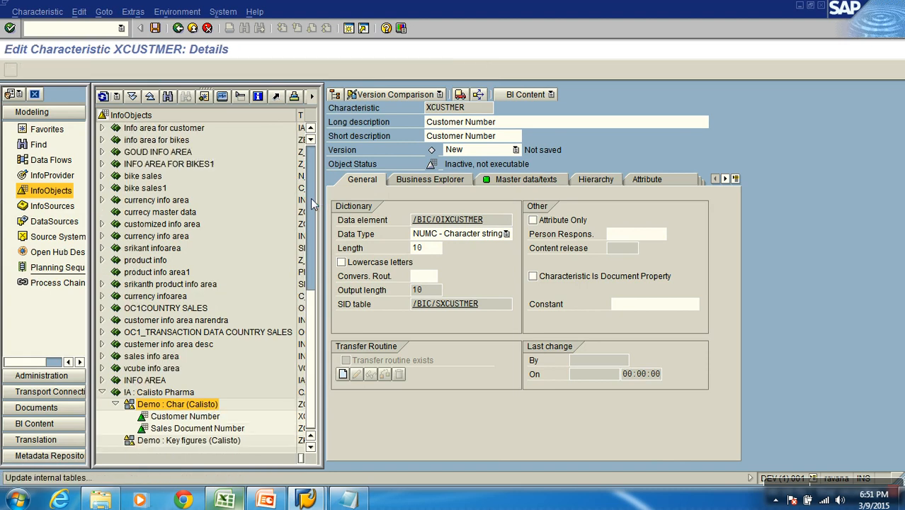
pyautogui.click(197, 26)
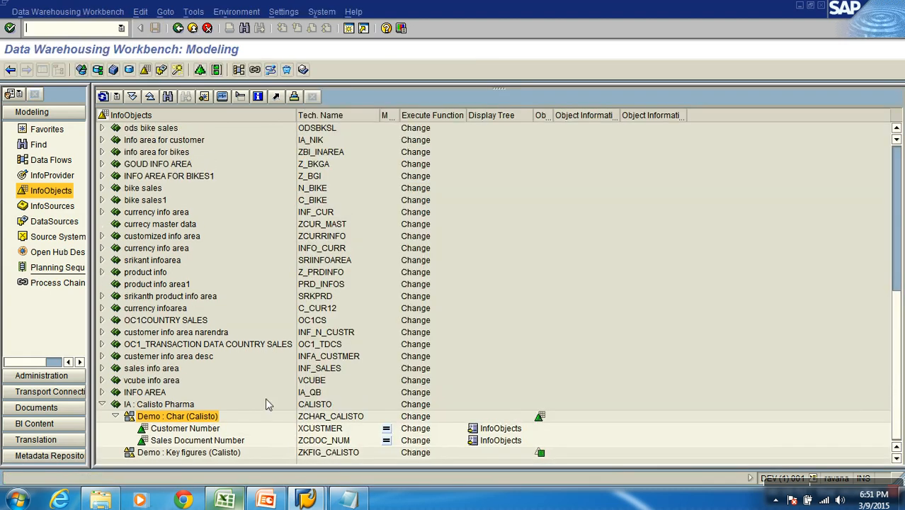
# Select the Product column in the S1SALES_TRAN workbook in Excel, and switch back to SAP
pyautogui.click(226, 500)
pyautogui.click(216, 121)
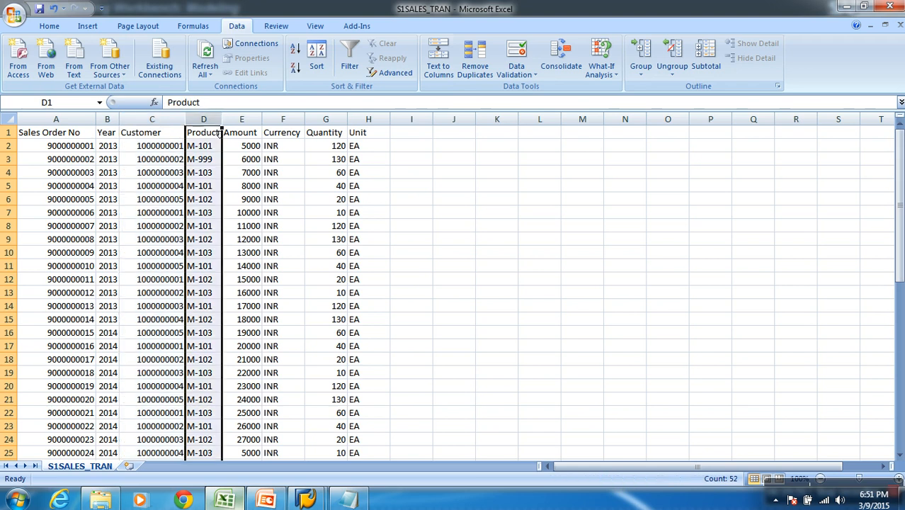
pyautogui.hotkey('alt', 'Tab')
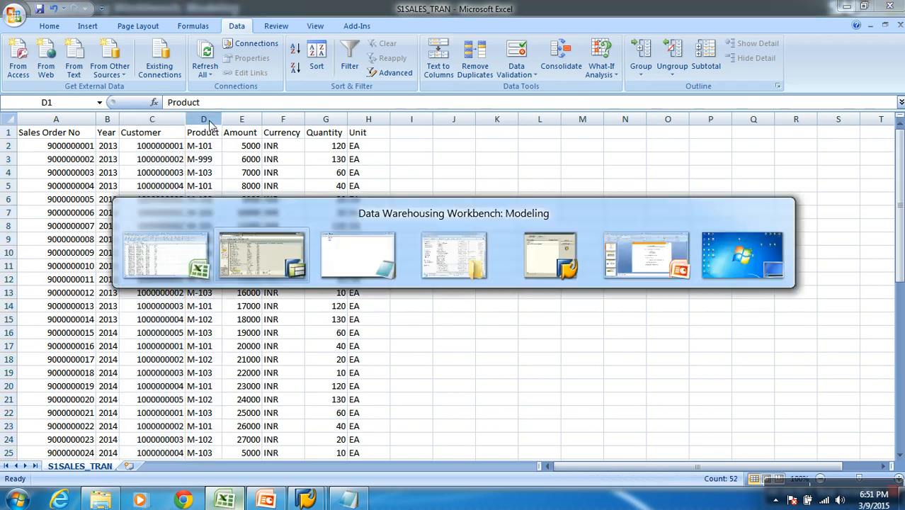
# Create a characteristic in the Demo : Char (Calisto) catalog named XPRODUCT with the long description Product Number
pyautogui.rightClick(209, 417)
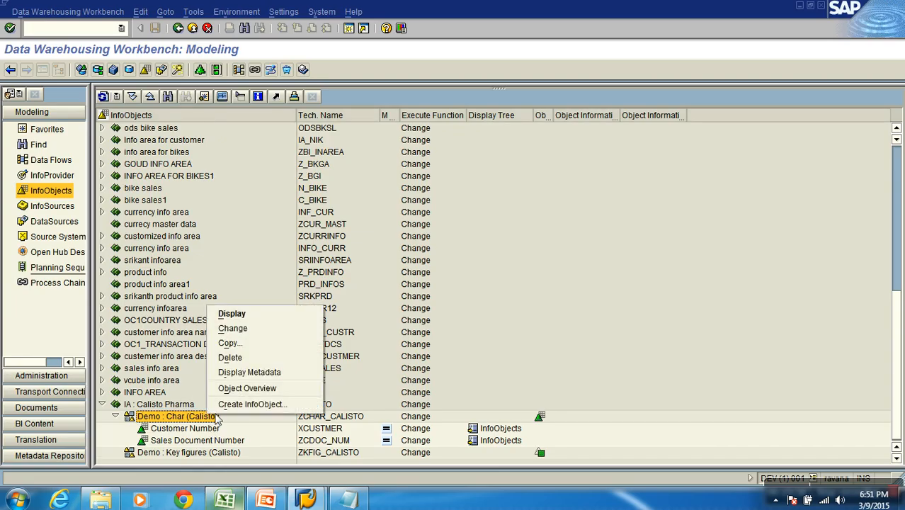
pyautogui.click(276, 404)
pyautogui.write('x')
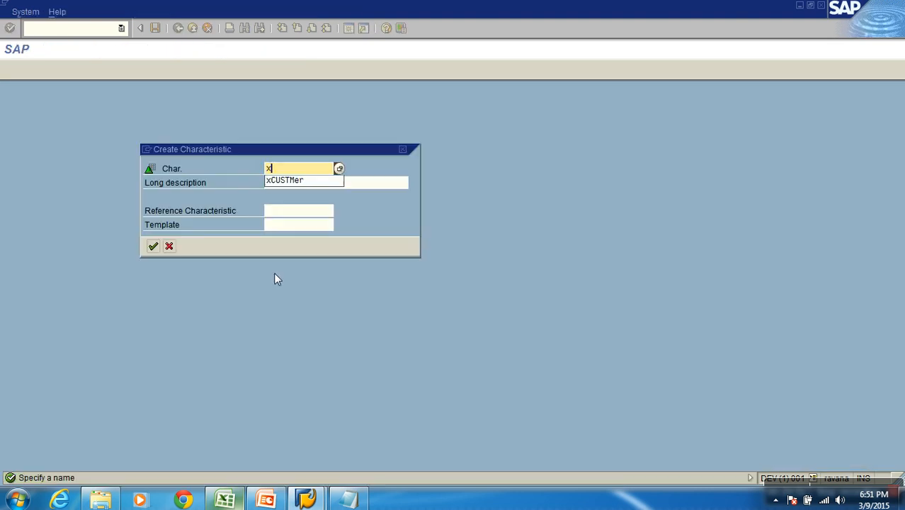
pyautogui.write('product')
pyautogui.press('Tab')
pyautogui.write('Product Number')
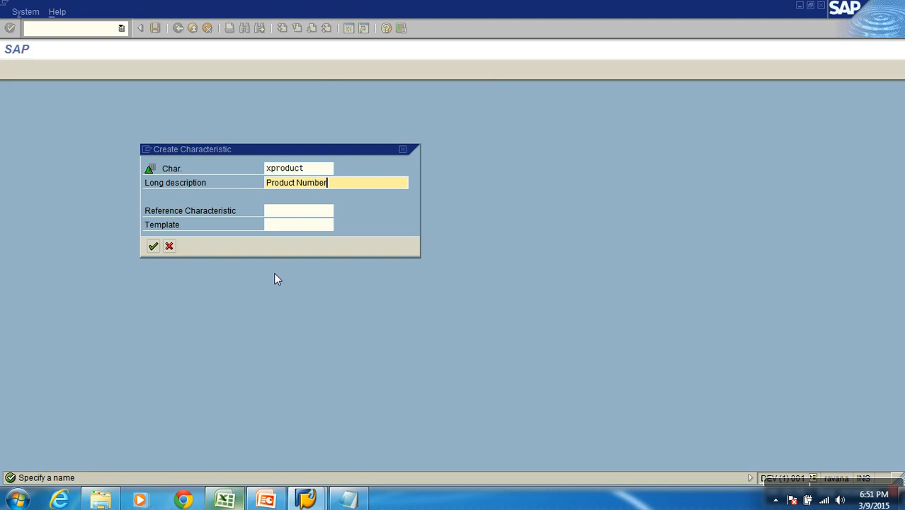
pyautogui.press('Return')
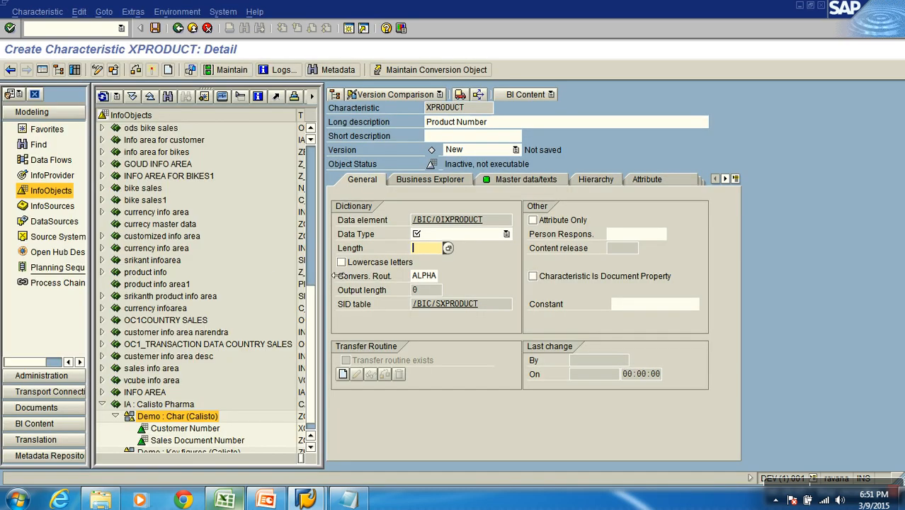
# Check the product codes in Excel, set XPRODUCT's data type to CHAR with length 5, and activate the characteristic
pyautogui.click(438, 237)
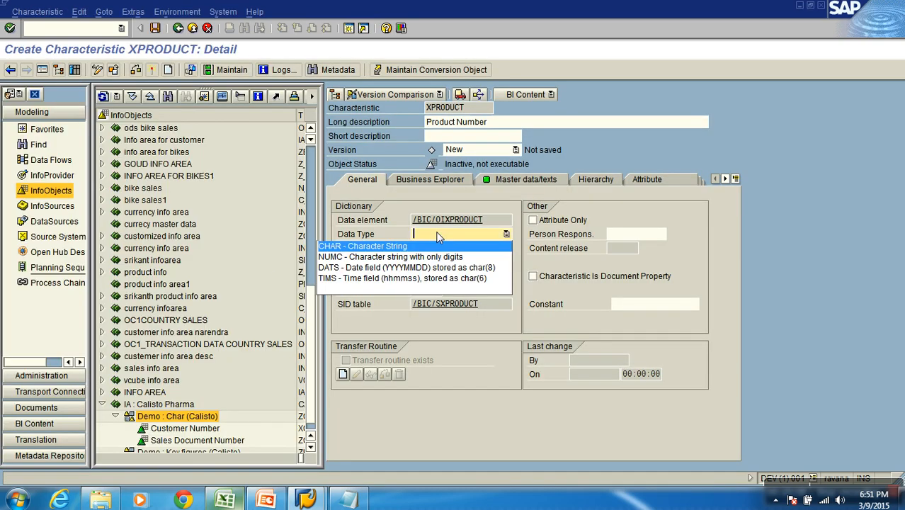
pyautogui.hotkey('alt', 'Tab')
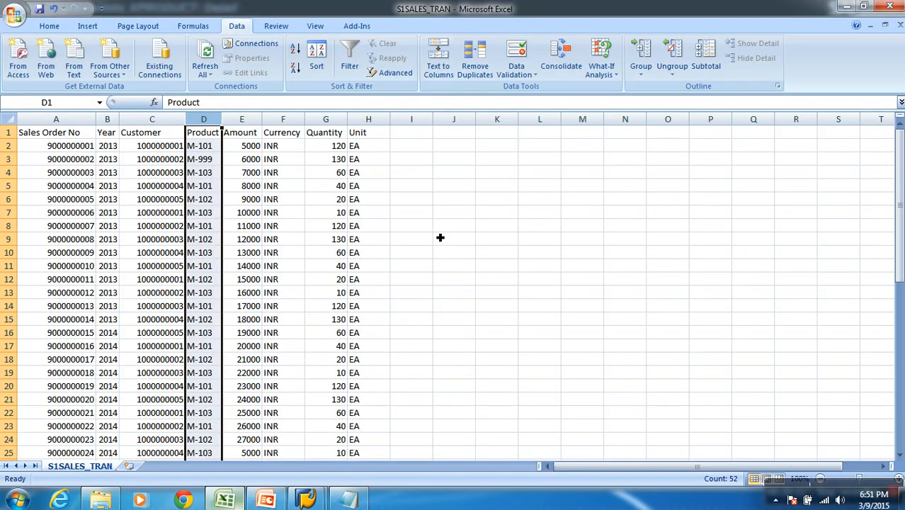
pyautogui.hotkey('alt', 'Tab')
pyautogui.click(439, 237)
pyautogui.click(433, 247)
pyautogui.click(434, 253)
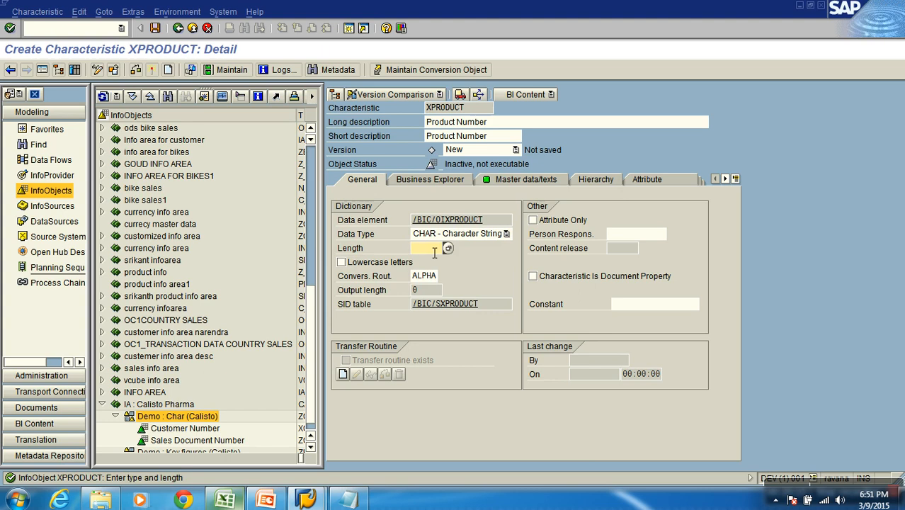
pyautogui.write('5')
pyautogui.press('Return')
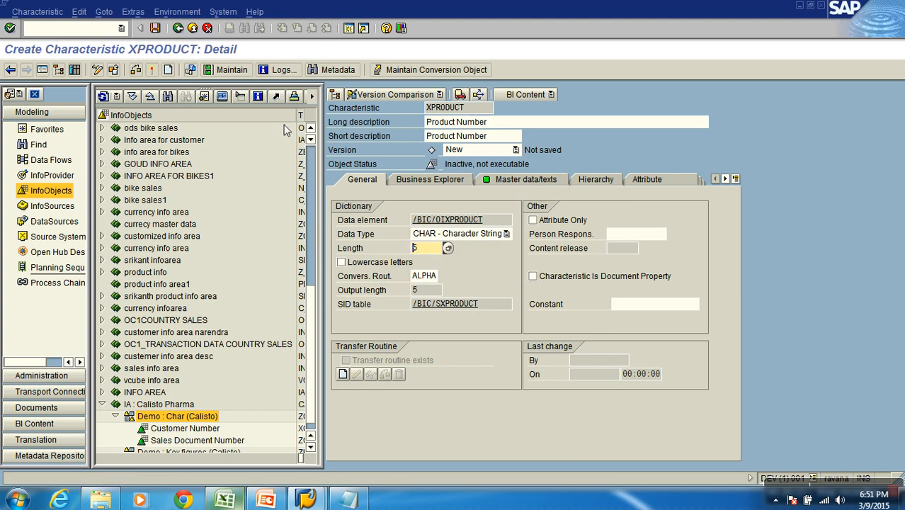
pyautogui.click(152, 71)
pyautogui.click(167, 70)
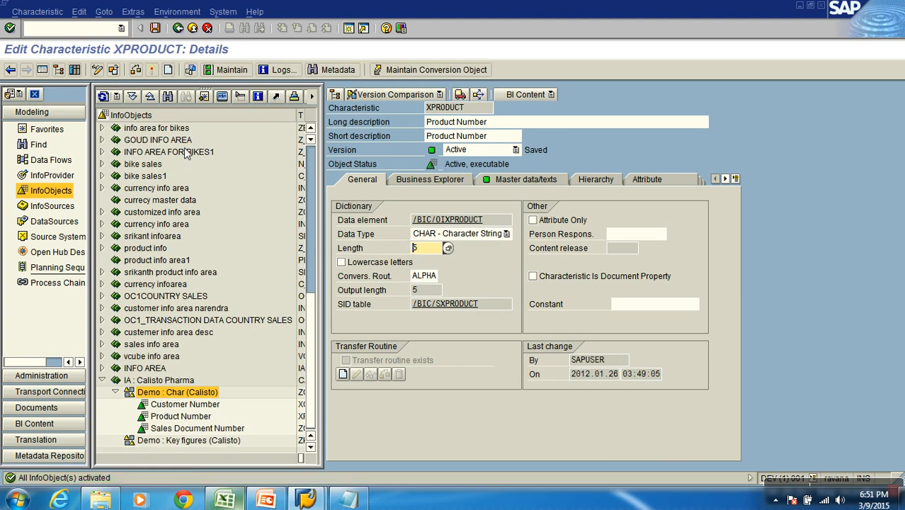
# Mute the computer's speaker volume
pyautogui.click(841, 501)
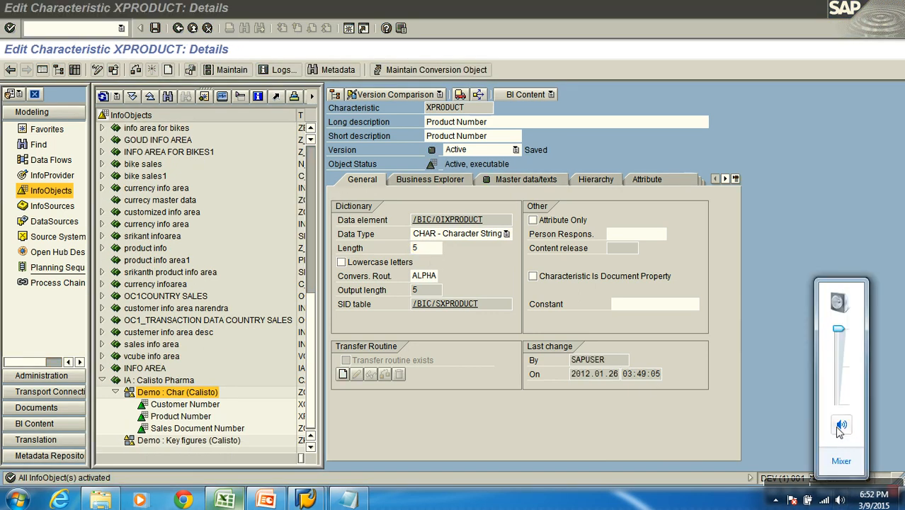
pyautogui.click(651, 346)
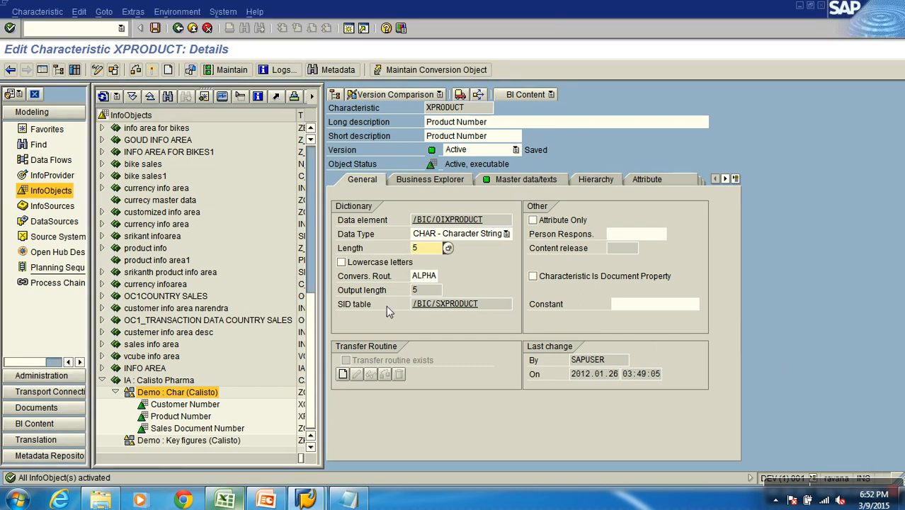
# Switch to the S1SALES_TRAN workbook in Excel, rename the Amount header to Gross Amount, and widen its column
pyautogui.click(225, 500)
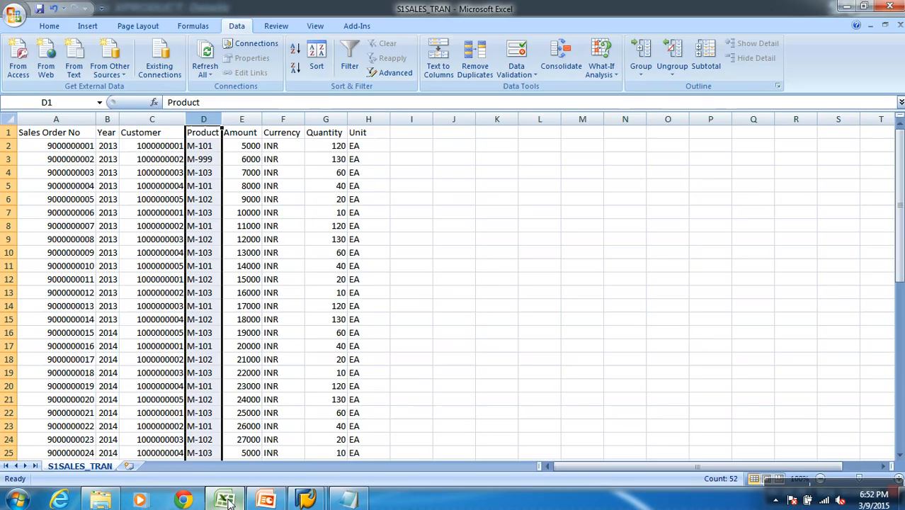
pyautogui.click(260, 122)
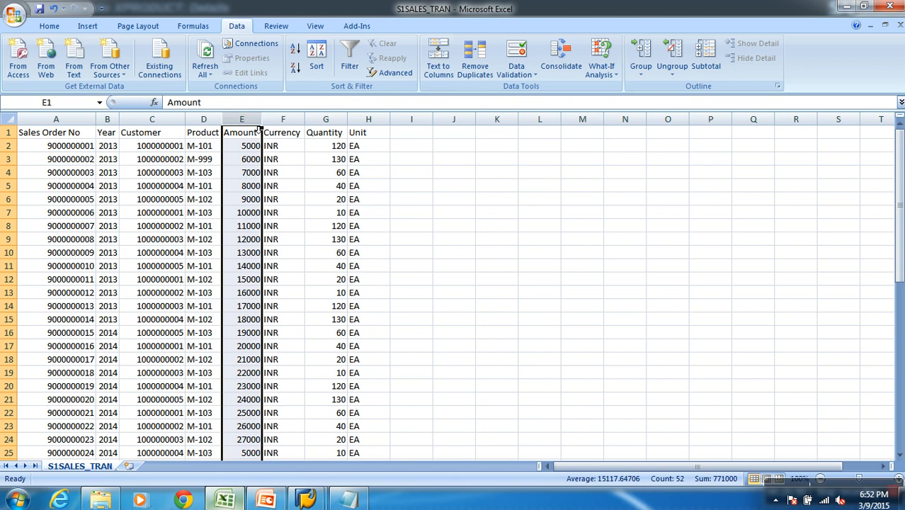
pyautogui.moveTo(261, 124); pyautogui.dragTo(279, 122)
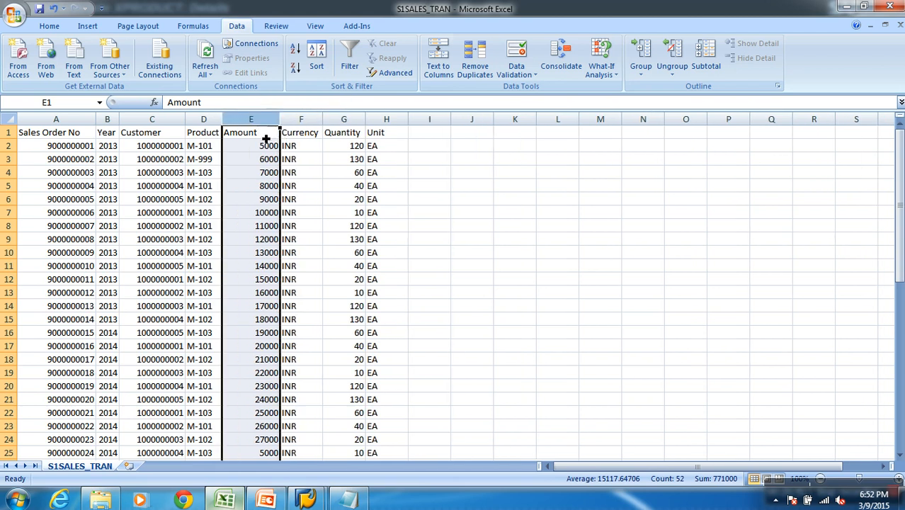
pyautogui.click(267, 136)
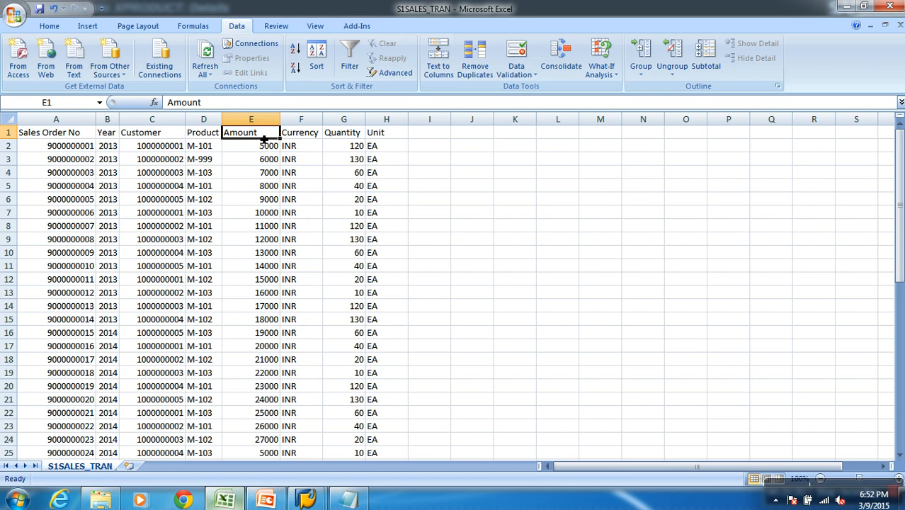
pyautogui.press('Delete')
pyautogui.write('Gross')
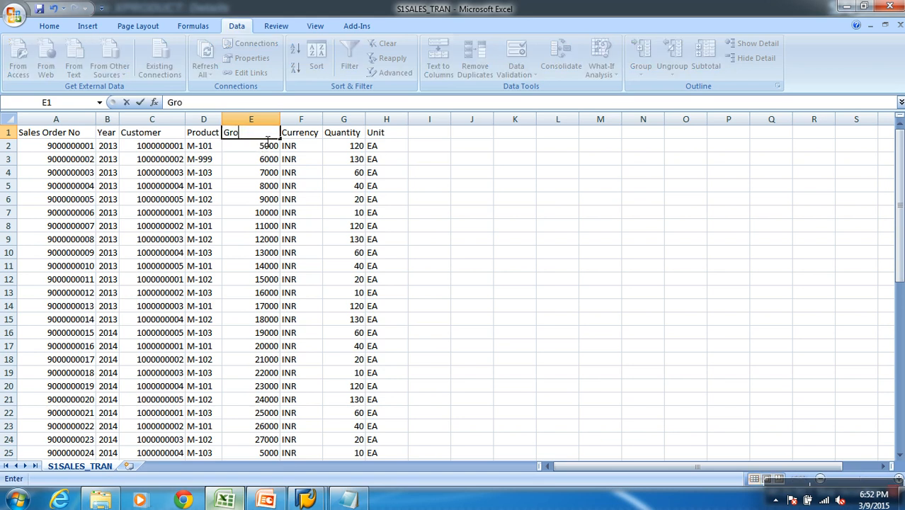
pyautogui.write(' Amount')
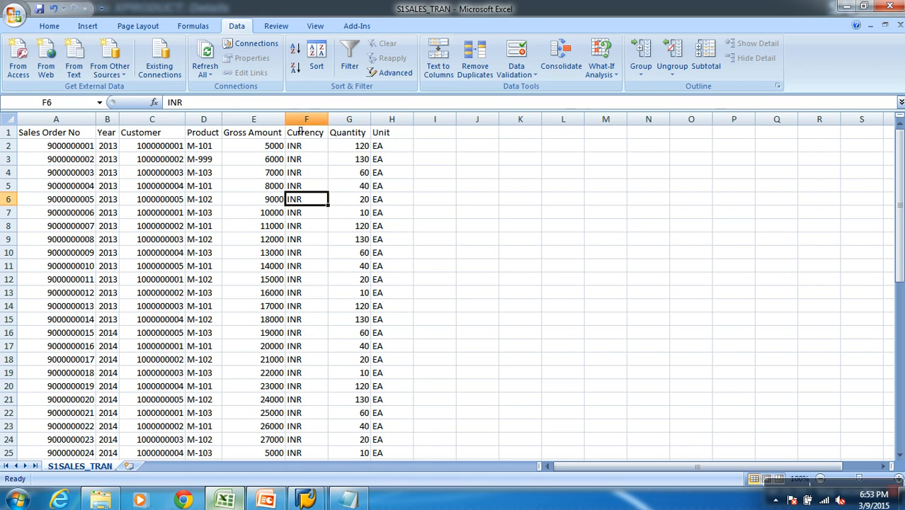
pyautogui.moveTo(285, 119); pyautogui.dragTo(316, 119)
# Append [USD] to the Gross Amount header in cell E1
pyautogui.click(303, 132)
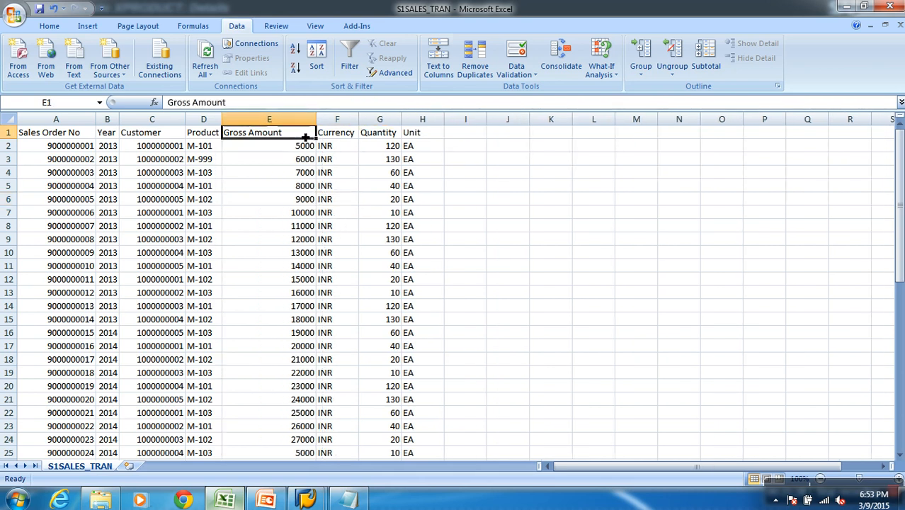
pyautogui.doubleClick(305, 133)
pyautogui.write('[')
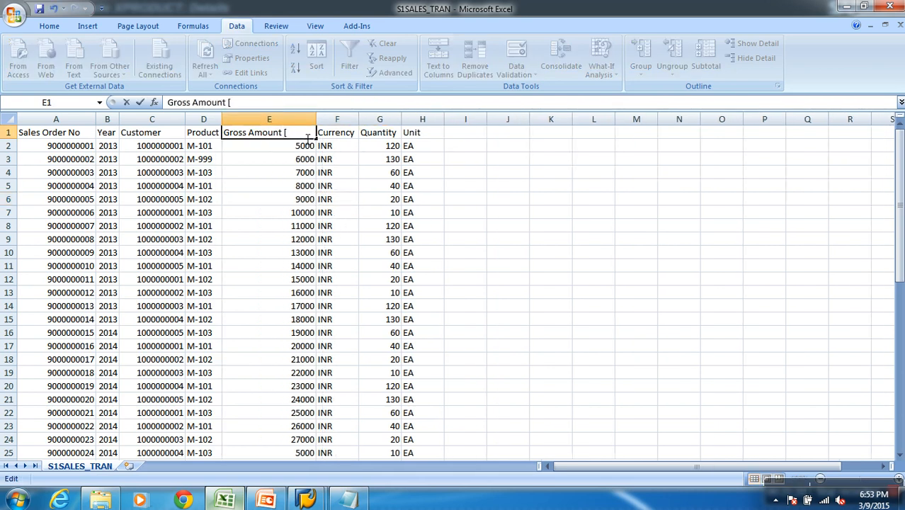
pyautogui.write('USD]')
pyautogui.click(286, 187)
# Remove the [USD] suffix from the header in cell E1, leaving Gross Amount
pyautogui.click(278, 139)
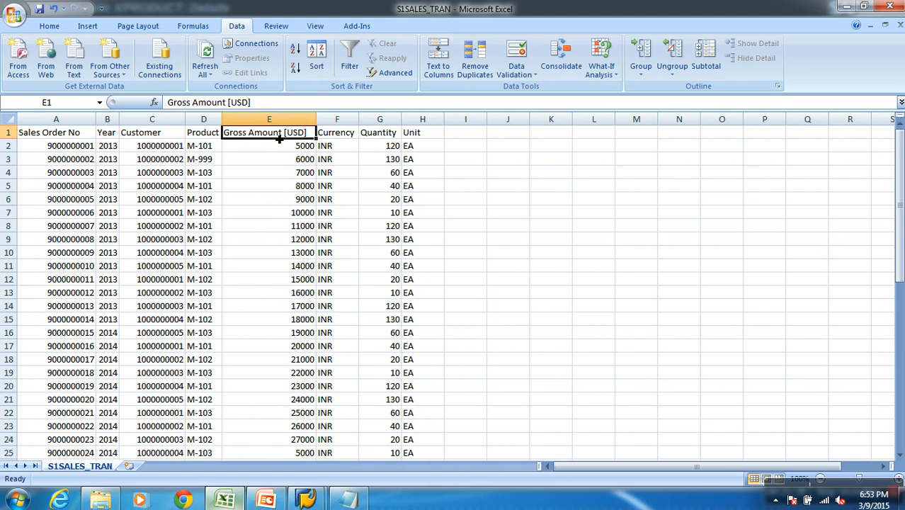
pyautogui.doubleClick(312, 136)
pyautogui.press('BackSpace')
pyautogui.press('BackSpace')
pyautogui.press('BackSpace')
pyautogui.press('BackSpace')
pyautogui.press('BackSpace')
pyautogui.press('BackSpace')
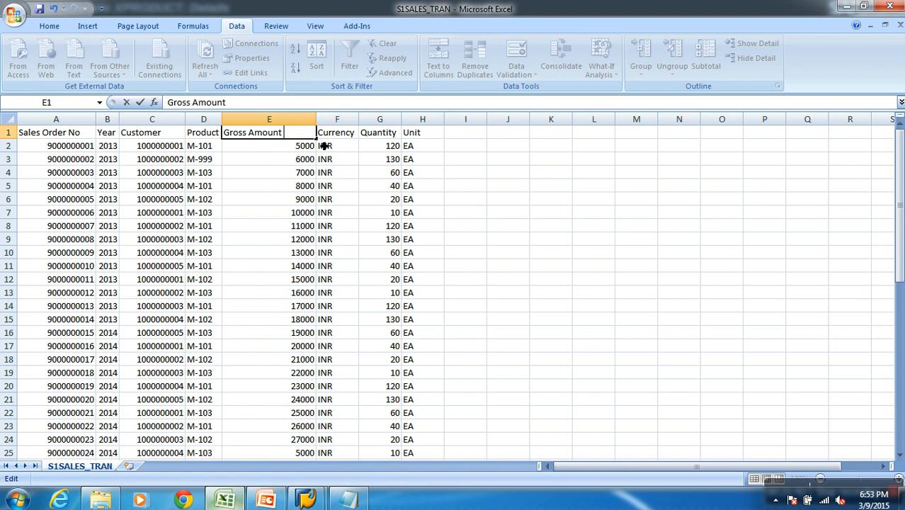
pyautogui.click(324, 213)
# Examine how the Gross Amount and Currency columns belong together in the sales data
pyautogui.click(351, 132)
pyautogui.hotkey('ctrl', 'space')
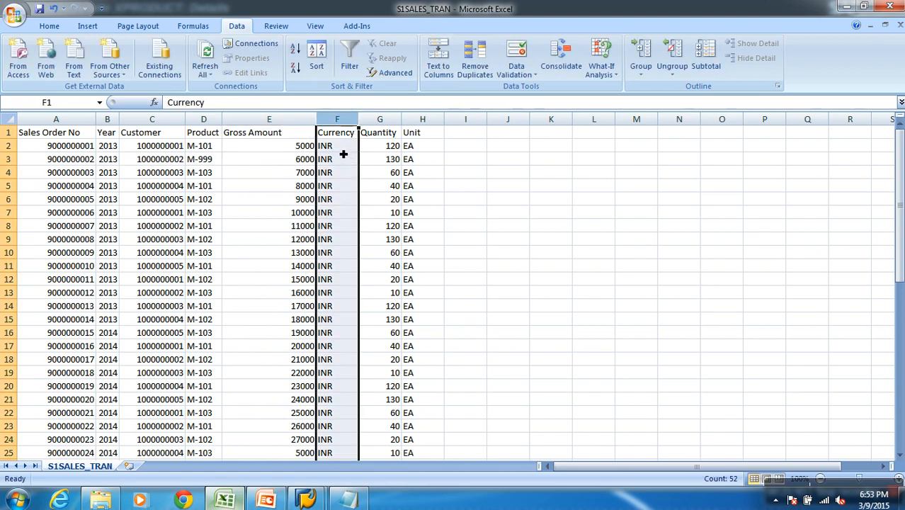
pyautogui.click(347, 155)
pyautogui.click(293, 147)
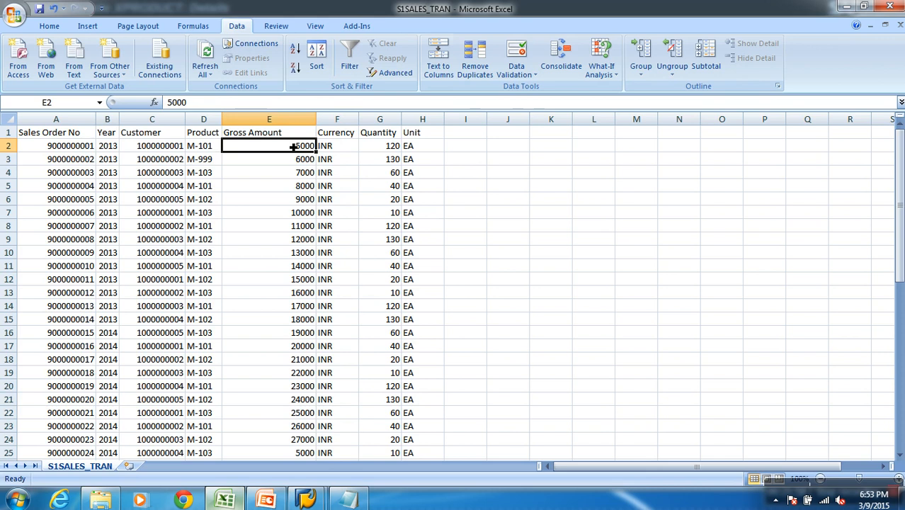
pyautogui.click(354, 126)
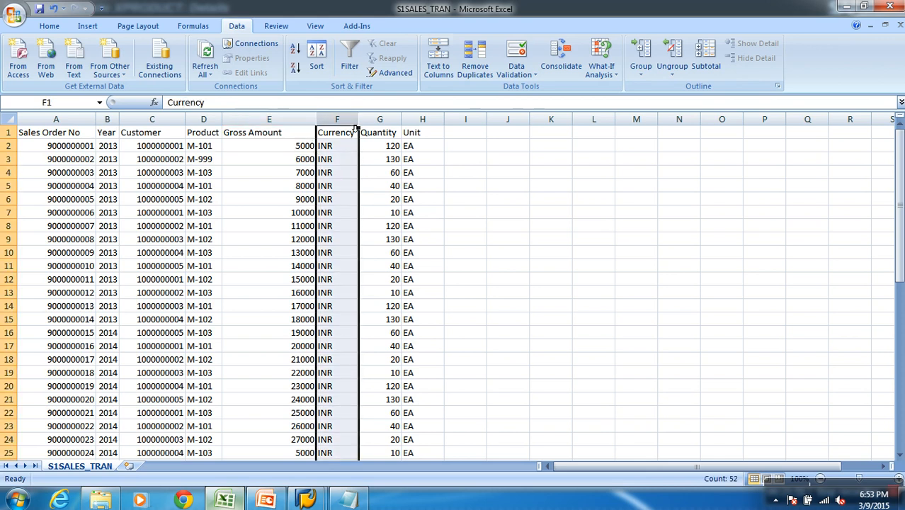
pyautogui.click(290, 128)
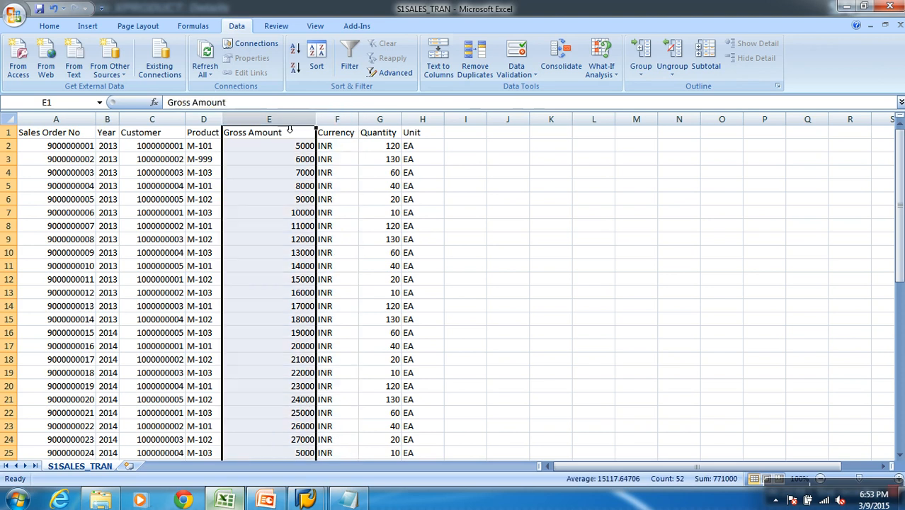
pyautogui.click(340, 128)
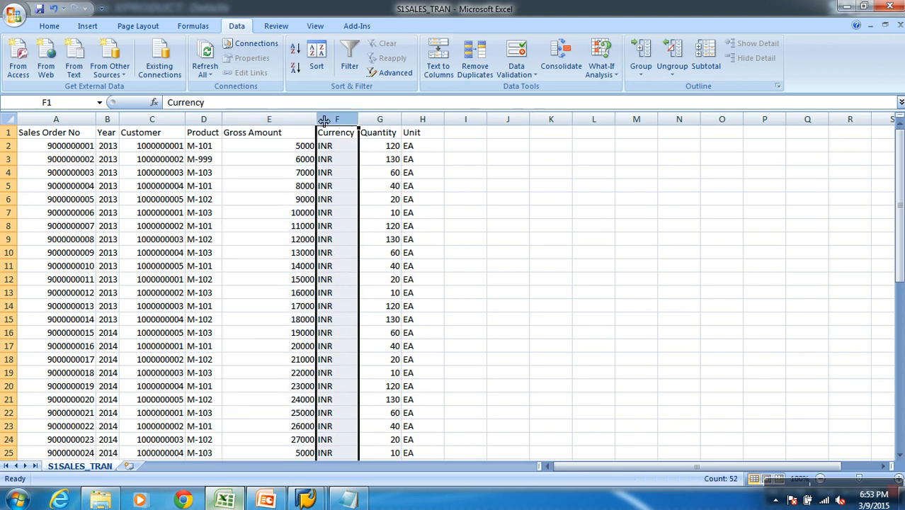
pyautogui.click(302, 129)
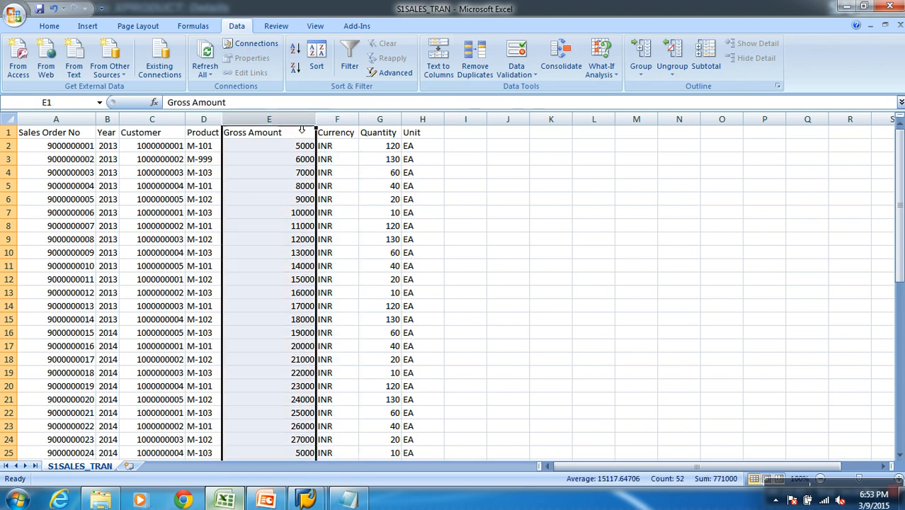
pyautogui.click(347, 136)
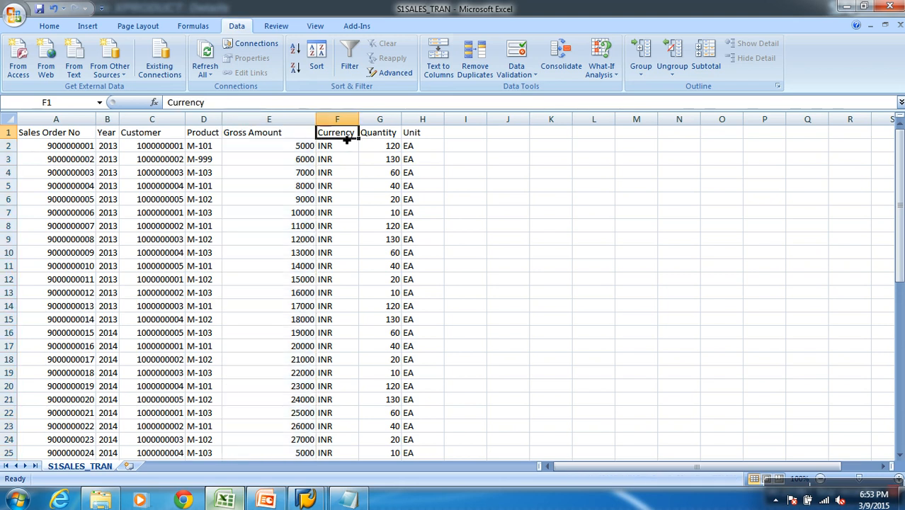
pyautogui.click(295, 136)
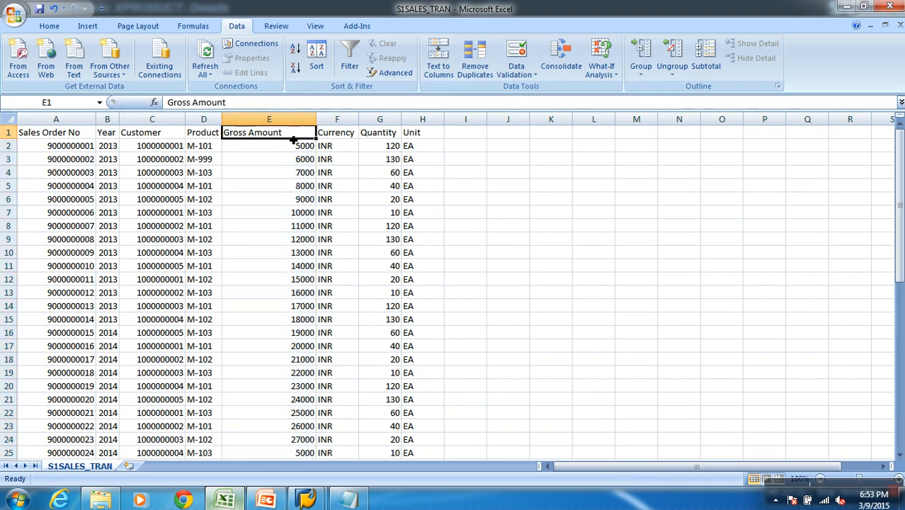
pyautogui.click(349, 124)
pyautogui.click(294, 134)
pyautogui.click(340, 119)
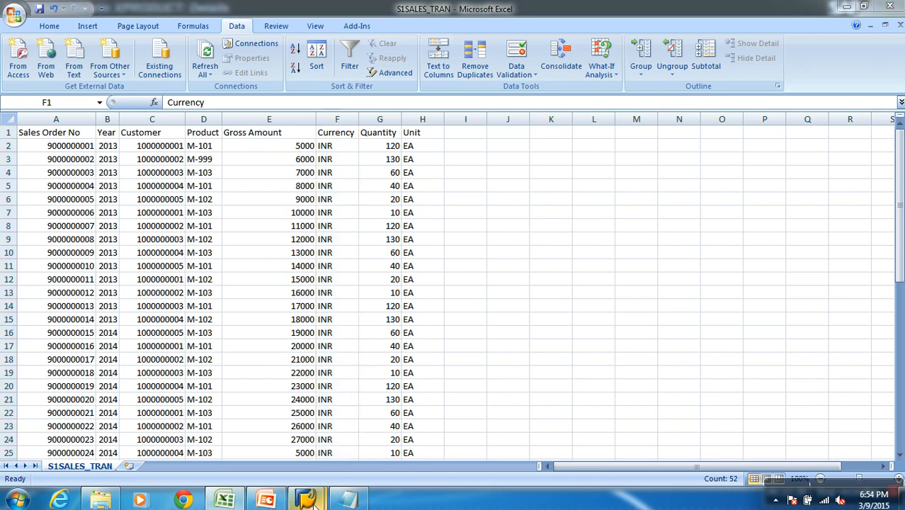
# Switch to SAP, leave the XPRODUCT details, and expand Unassigned Nodes with its time characteristics collapsed
pyautogui.moveTo(306, 500)
pyautogui.click(352, 449)
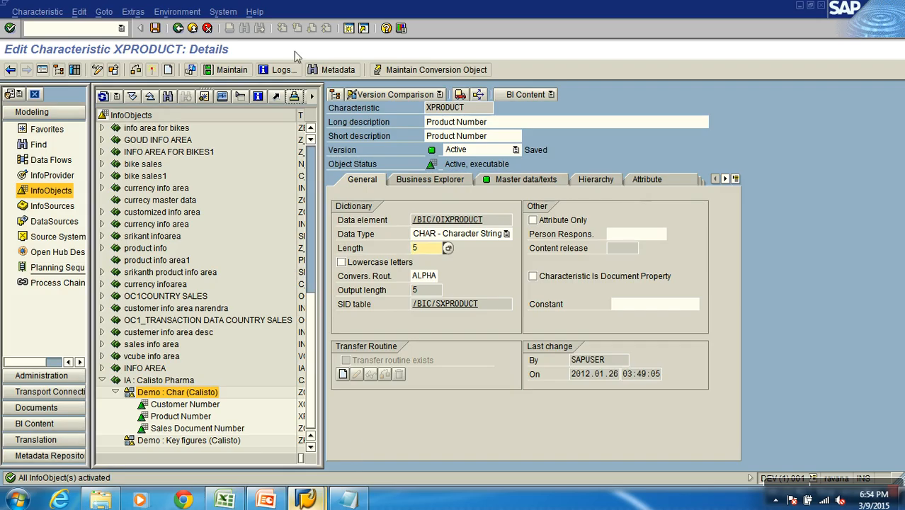
pyautogui.click(192, 27)
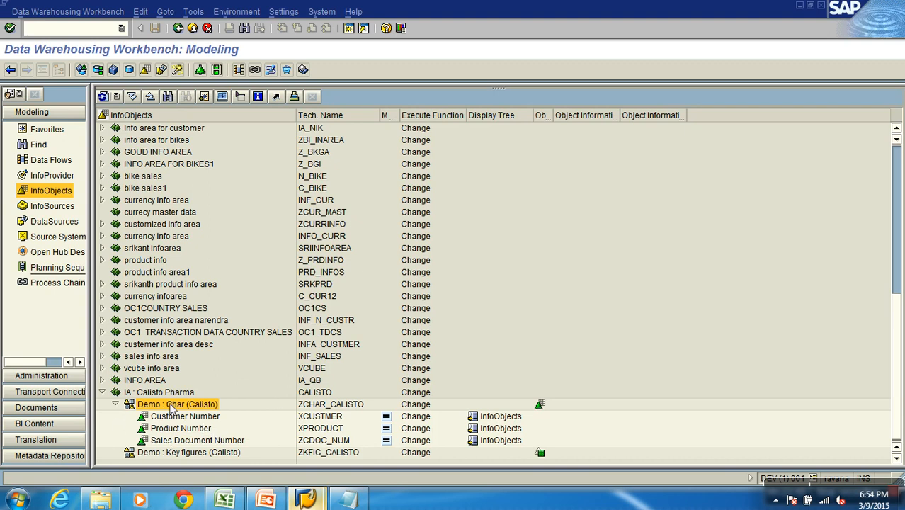
pyautogui.click(170, 454)
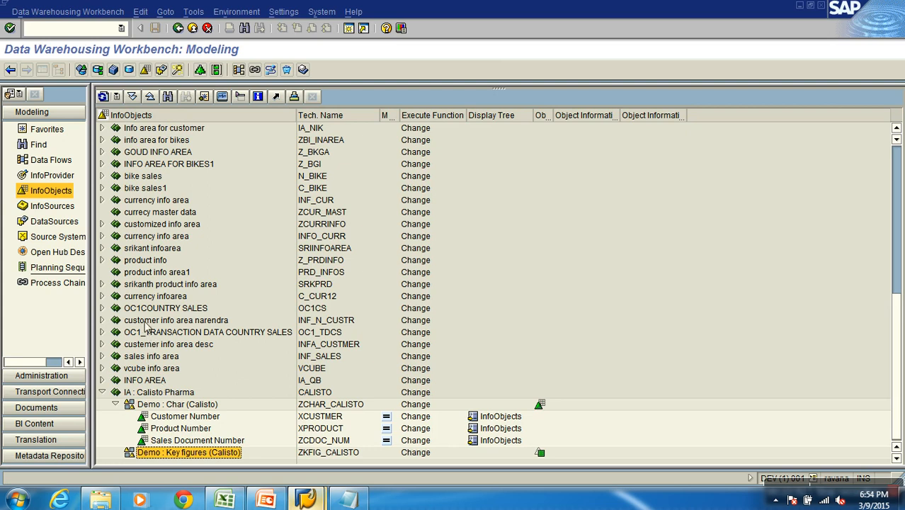
pyautogui.scroll(9, 150, 298)
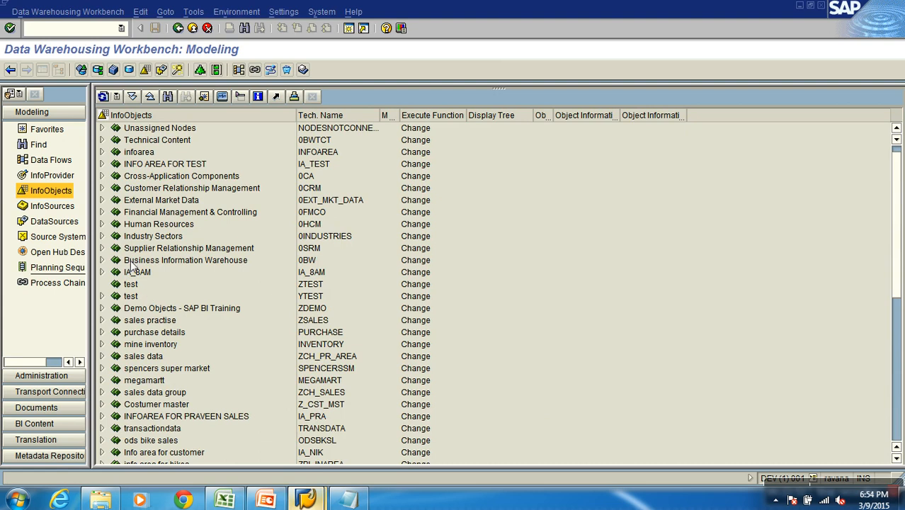
pyautogui.click(102, 129)
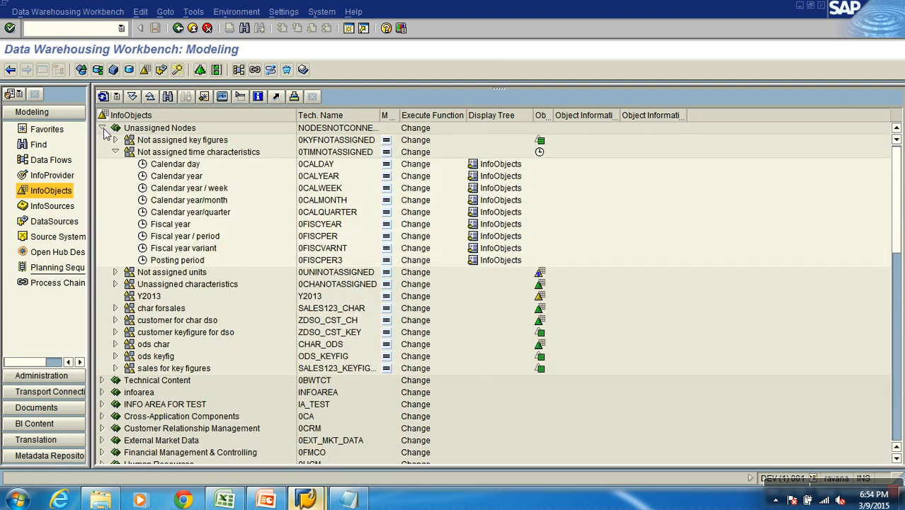
pyautogui.click(115, 151)
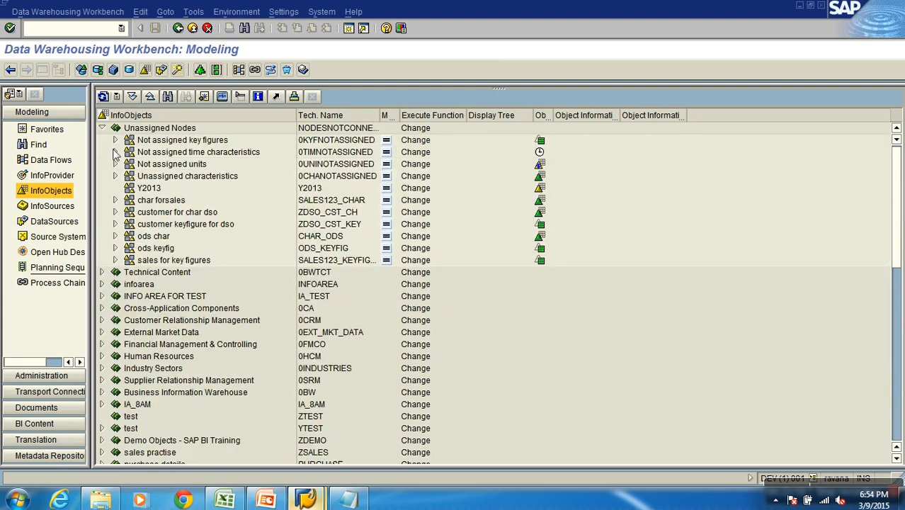
# Create the unit InfoObject XCURRENY with the long description List of Currencies under Not assigned units
pyautogui.click(193, 167)
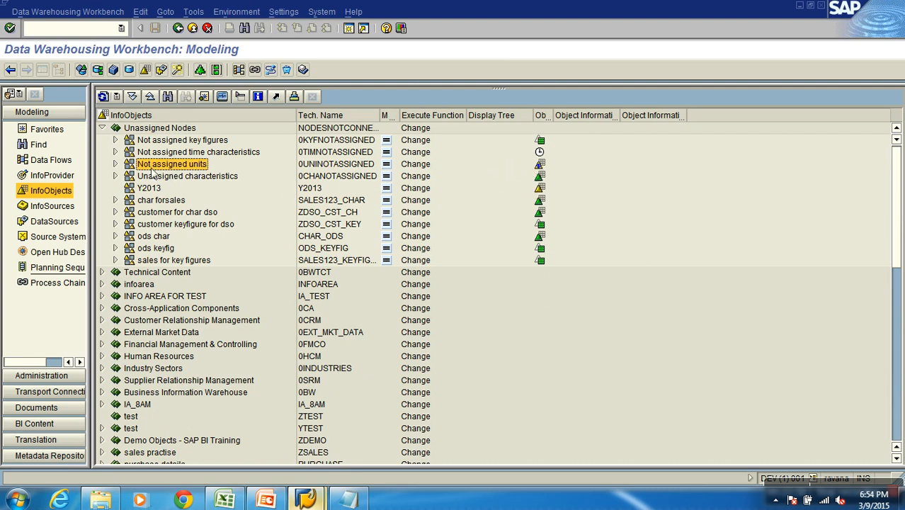
pyautogui.rightClick(201, 168)
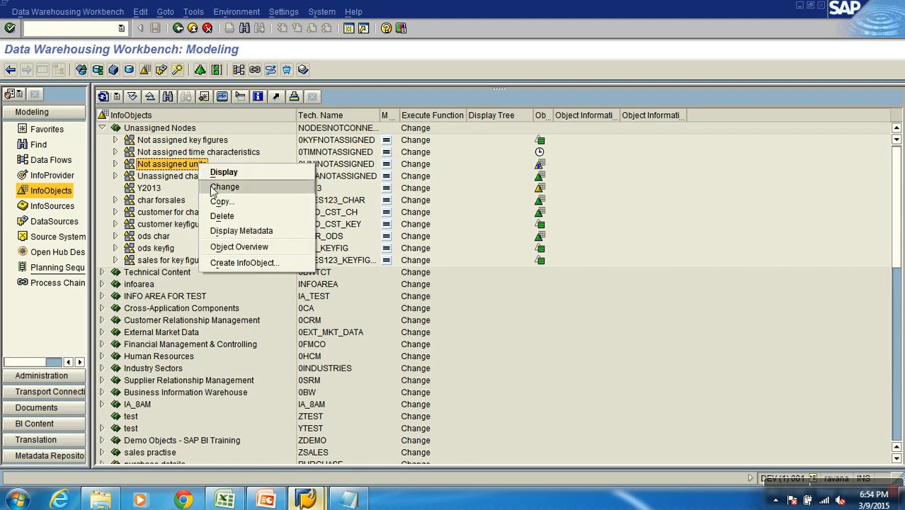
pyautogui.click(245, 263)
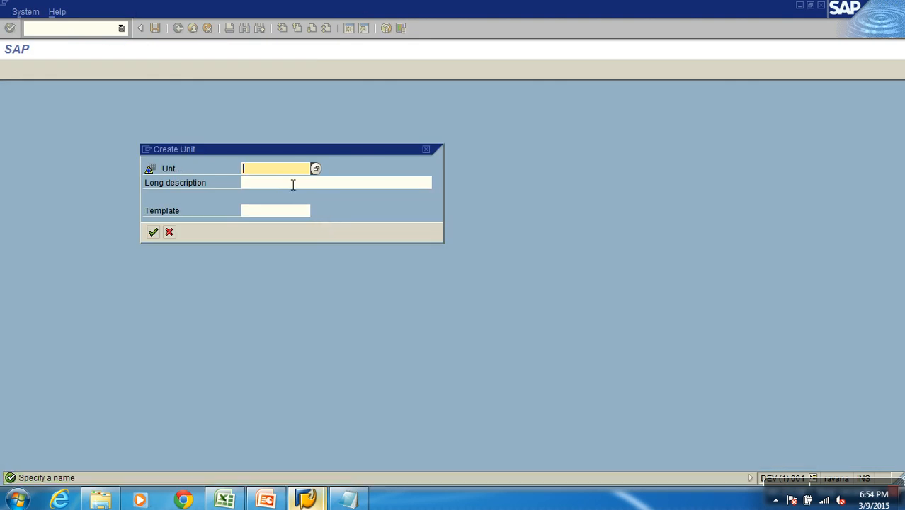
pyautogui.write('XCURRENY')
pyautogui.click(292, 182)
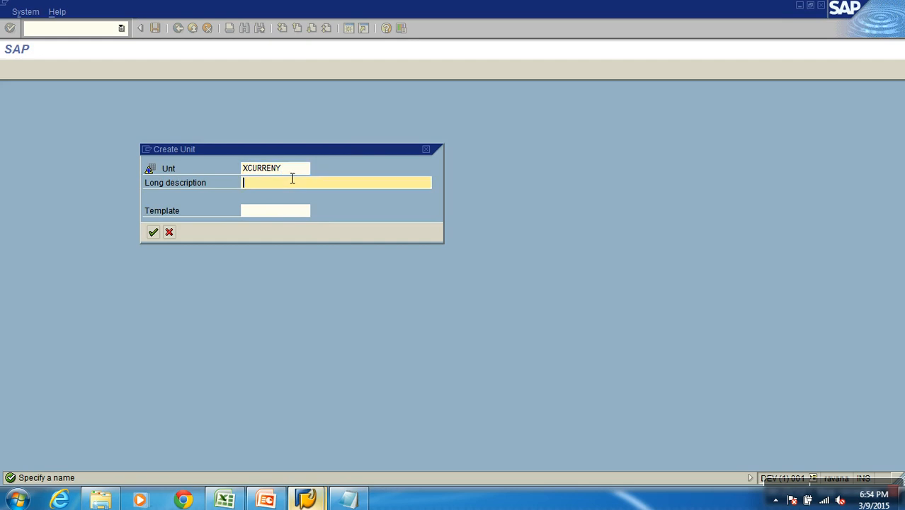
pyautogui.write('List of Currencies')
pyautogui.click(153, 232)
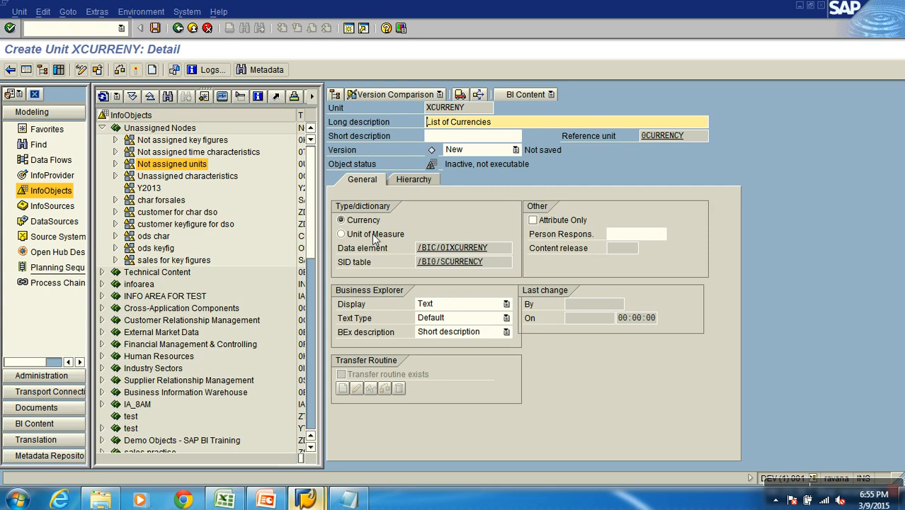
# Set the unit type of XCURRENY to Currency, activate it, and return to the InfoObjects tree with Not assigned units collapsed
pyautogui.click(373, 235)
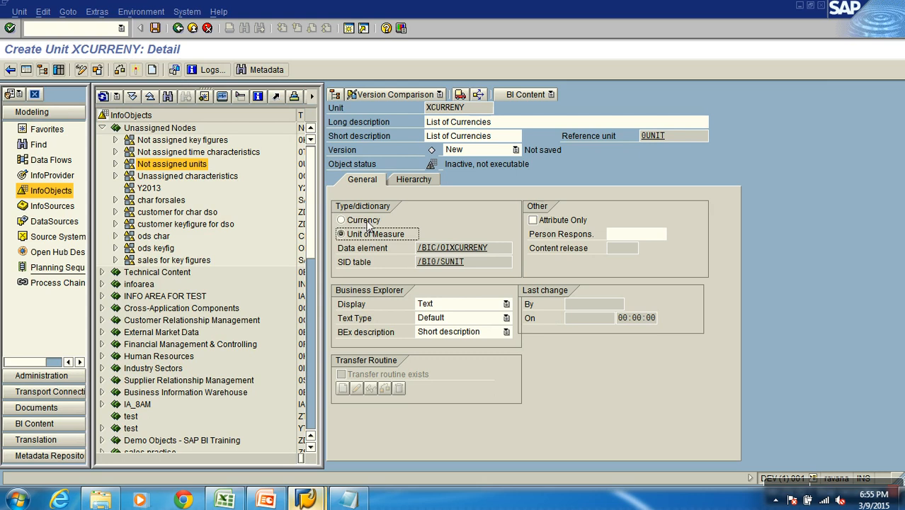
pyautogui.click(368, 223)
pyautogui.click(136, 71)
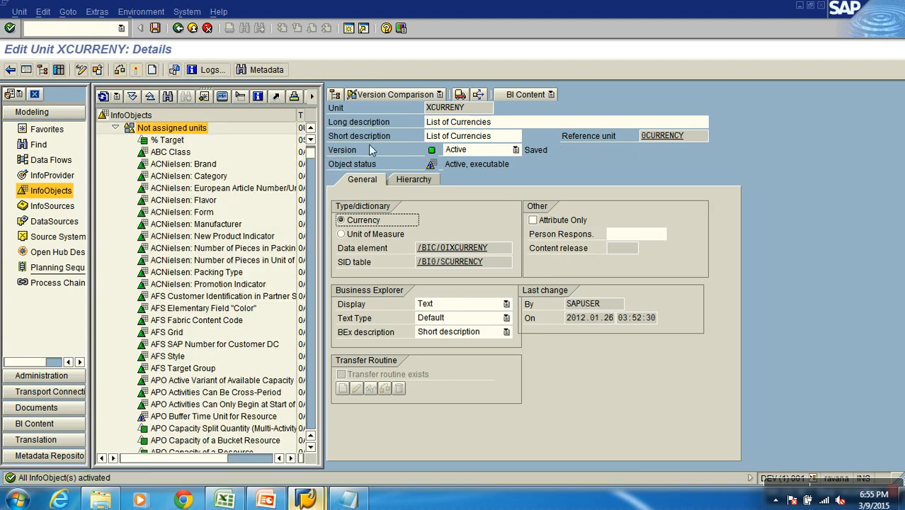
pyautogui.click(476, 108)
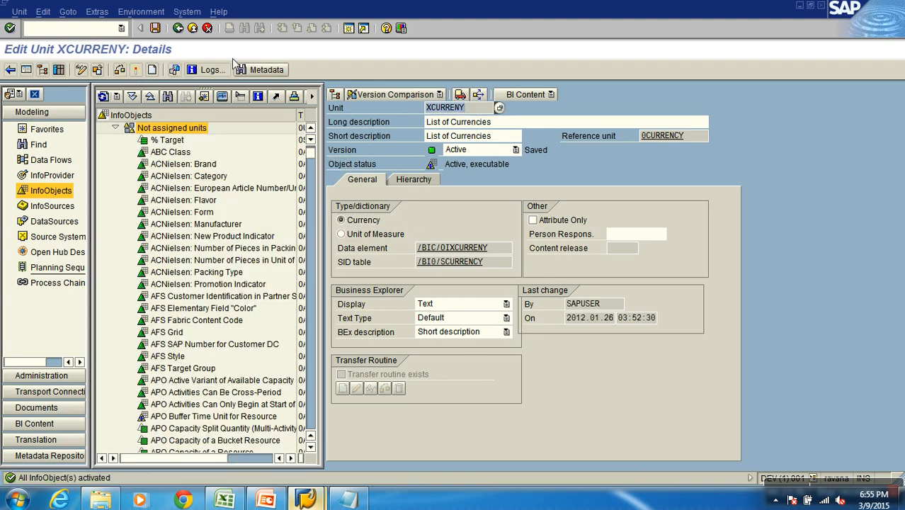
pyautogui.click(178, 29)
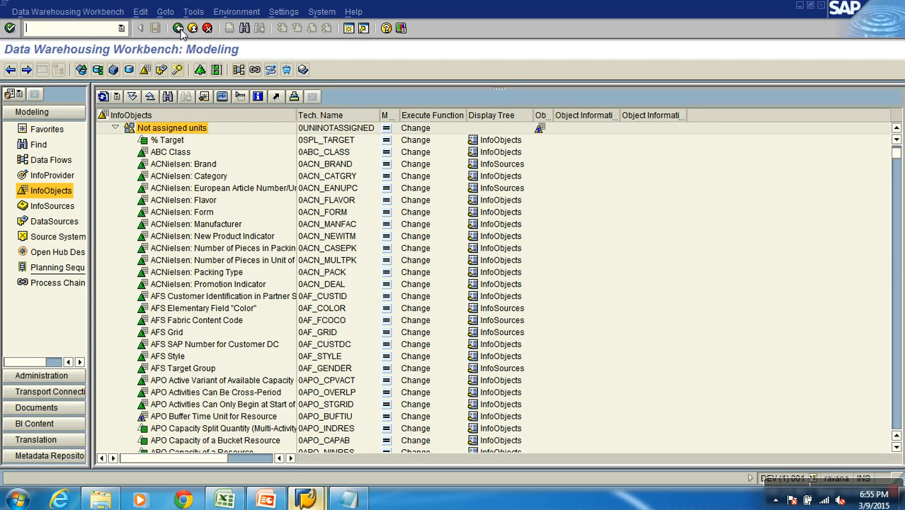
pyautogui.click(115, 128)
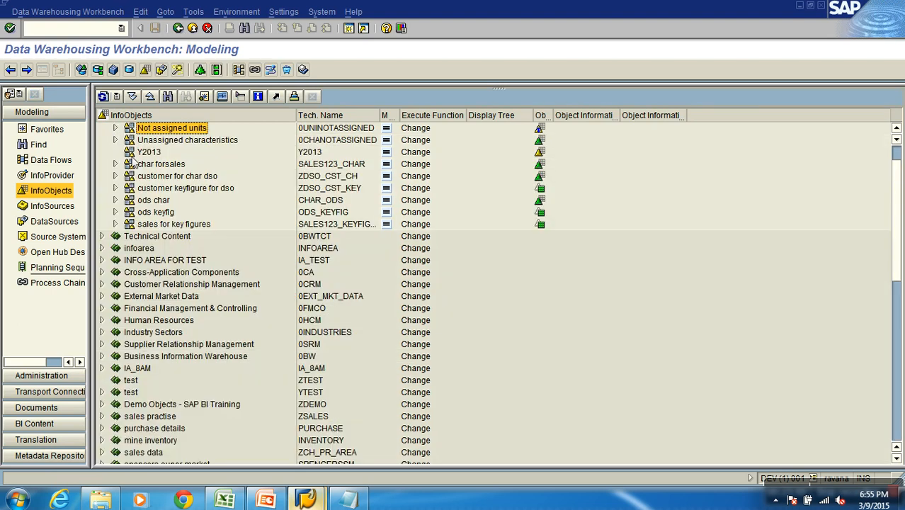
# Switch to the S1SALES_TRAN workbook in Excel and examine the Currency and Gross Amount columns together
pyautogui.click(237, 496)
pyautogui.click(341, 134)
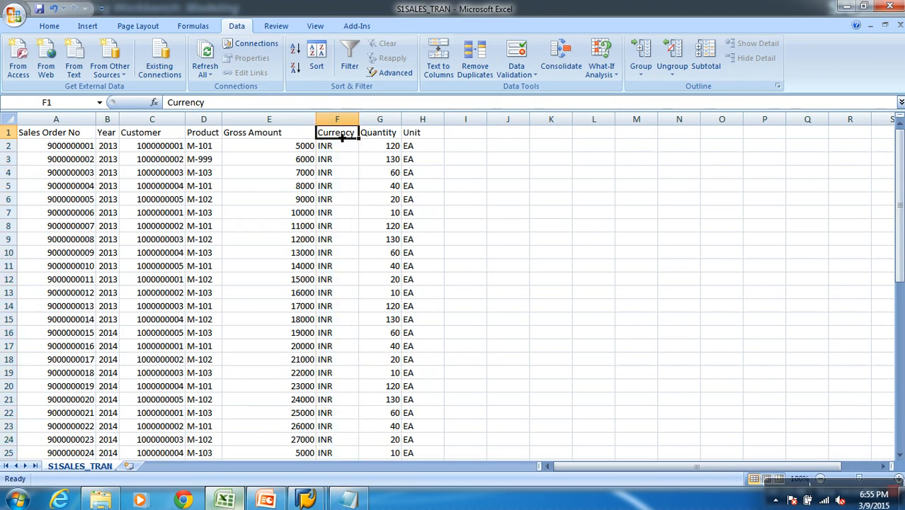
pyautogui.click(280, 139)
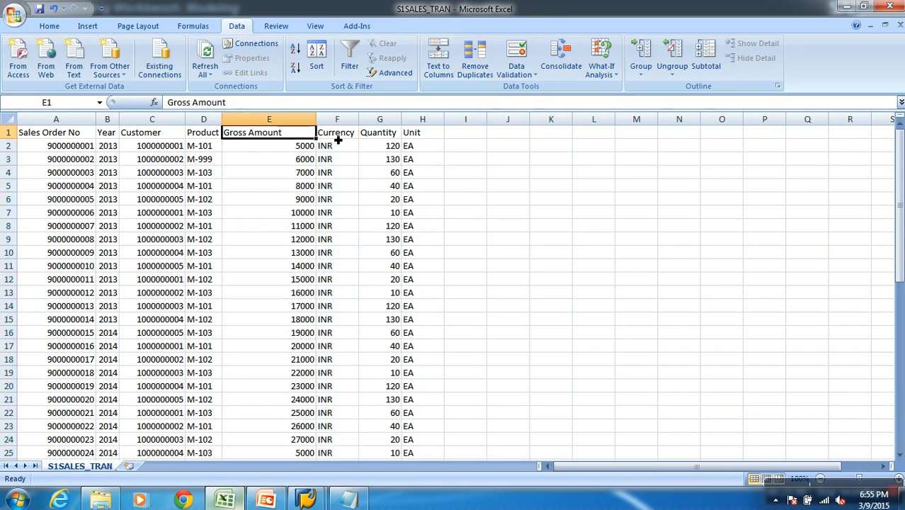
pyautogui.click(339, 140)
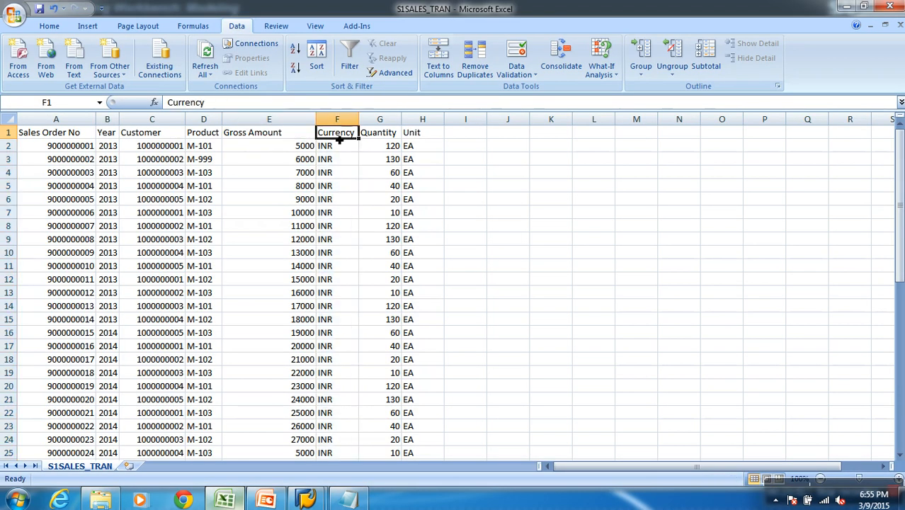
pyautogui.click(282, 139)
# Switch back to the SAP Data Warehousing Workbench and collapse the Unassigned Nodes info area
pyautogui.moveTo(306, 500)
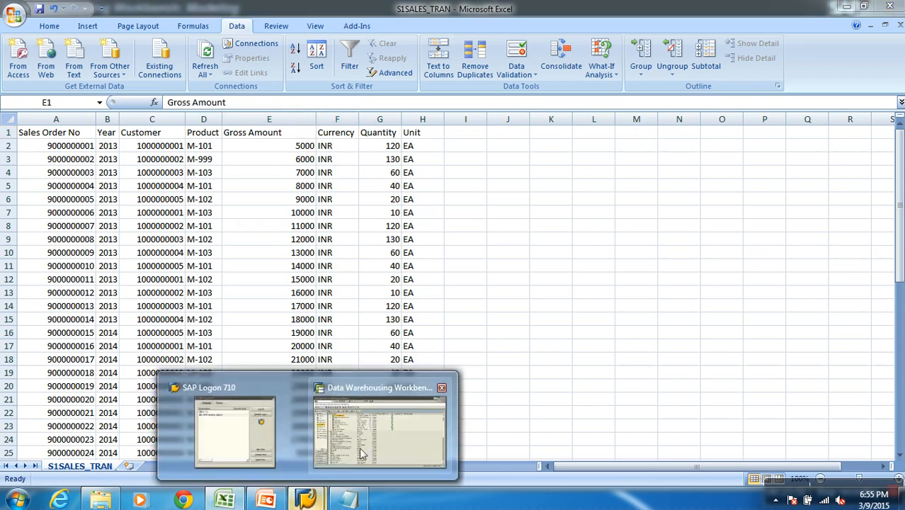
pyautogui.click(380, 428)
pyautogui.scroll(1, 139, 156)
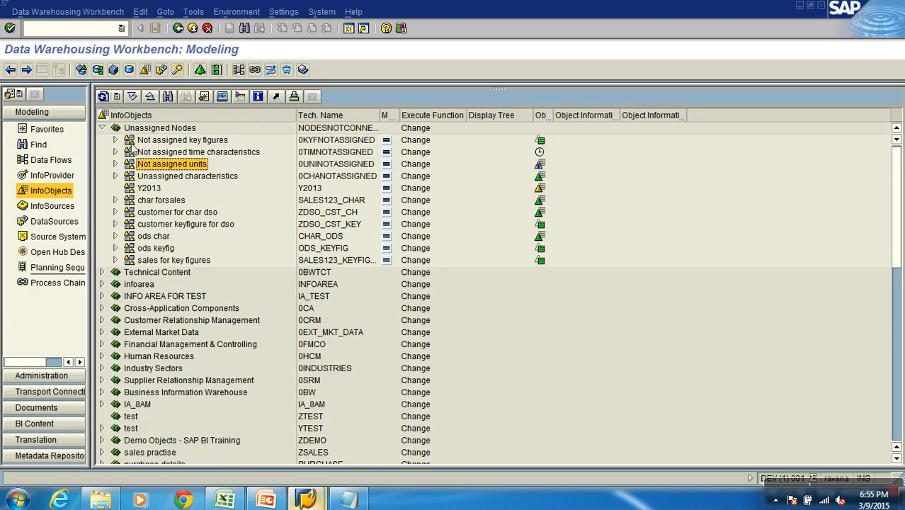
pyautogui.click(102, 129)
pyautogui.scroll(-3, 179, 233)
pyautogui.scroll(-5, 177, 234)
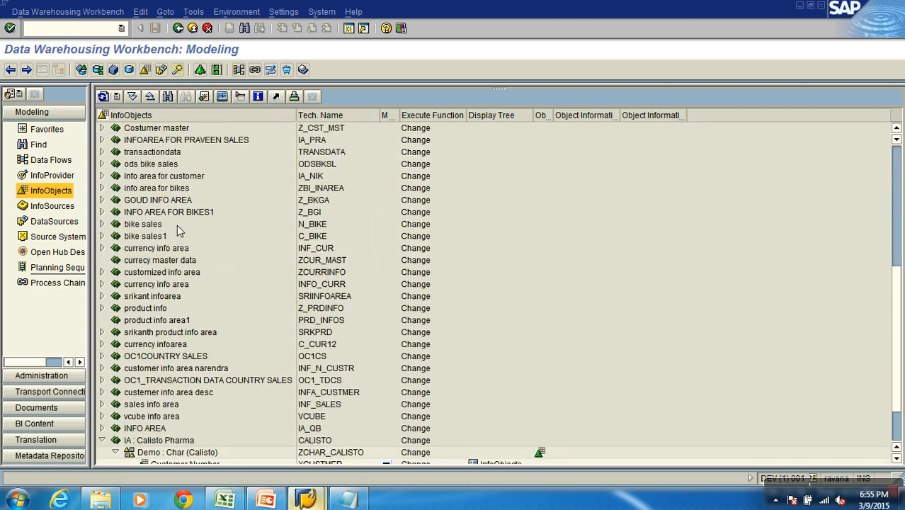
# Create the key figure ZGRAMNT with the long description Gross Amount in the Demo : Key figures (Calisto) catalog
pyautogui.click(221, 457)
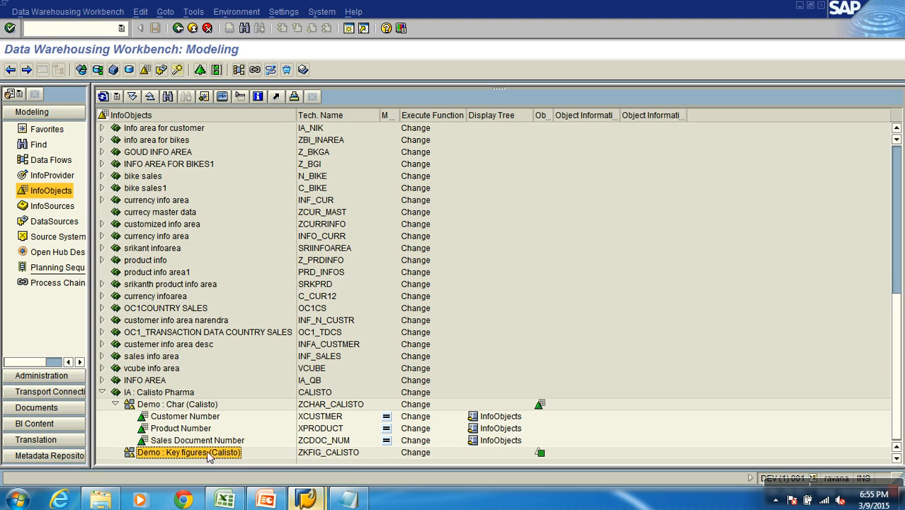
pyautogui.rightClick(213, 457)
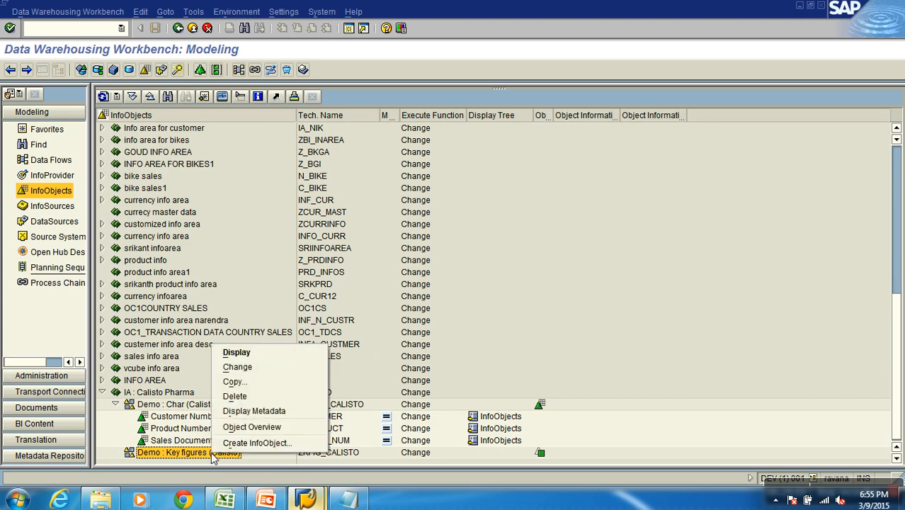
pyautogui.click(254, 443)
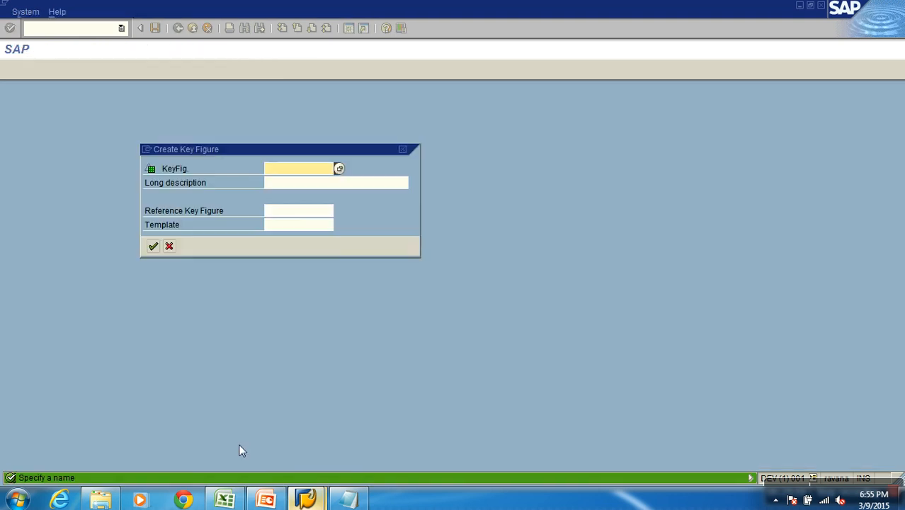
pyautogui.write('ZA')
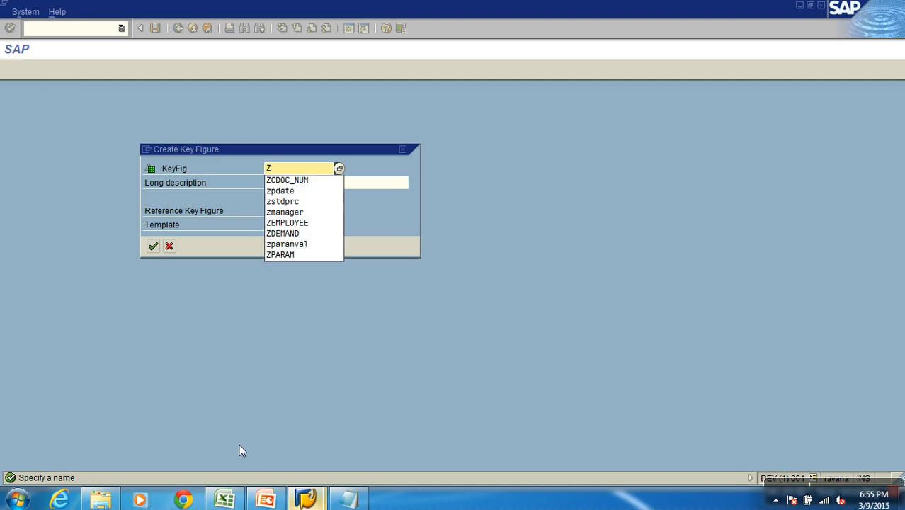
pyautogui.press('BackSpace')
pyautogui.write('GRAMOU')
pyautogui.press('BackSpace')
pyautogui.press('BackSpace')
pyautogui.write('NT')
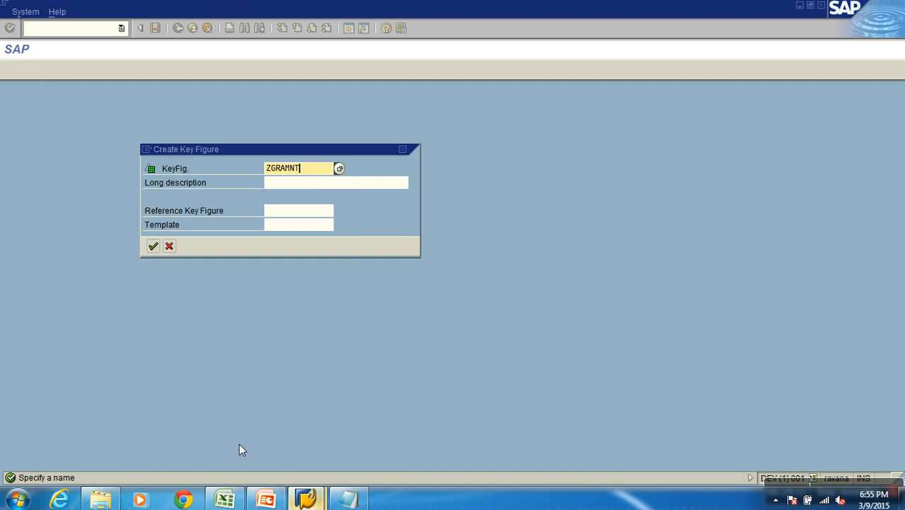
pyautogui.press('Tab')
pyautogui.write('Gross Amount')
pyautogui.press('Return')
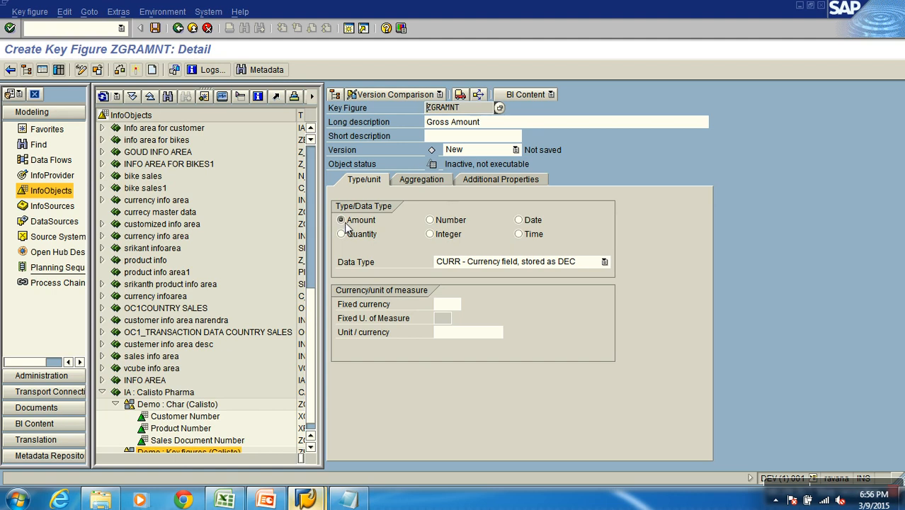
# Compare the Number and Amount types of key figure ZGRAMNT and their currency settings, ending on Amount
pyautogui.click(437, 222)
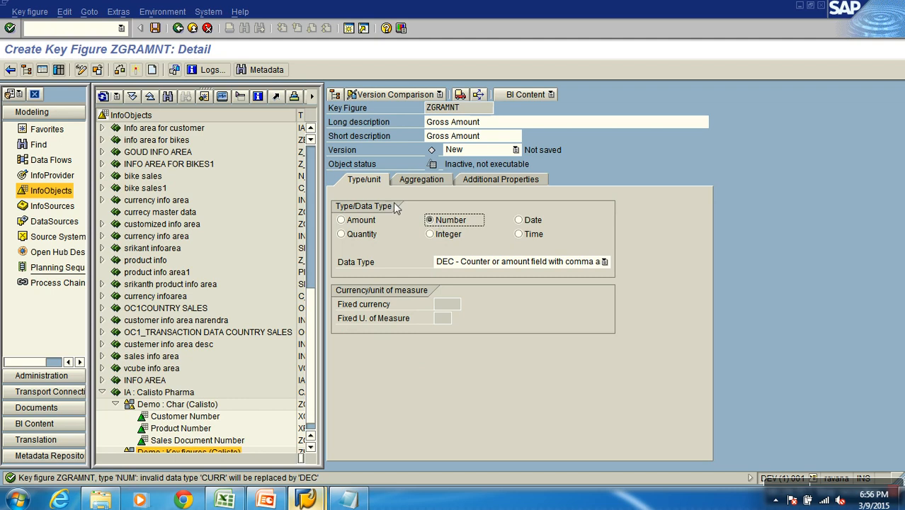
pyautogui.click(364, 221)
pyautogui.click(446, 224)
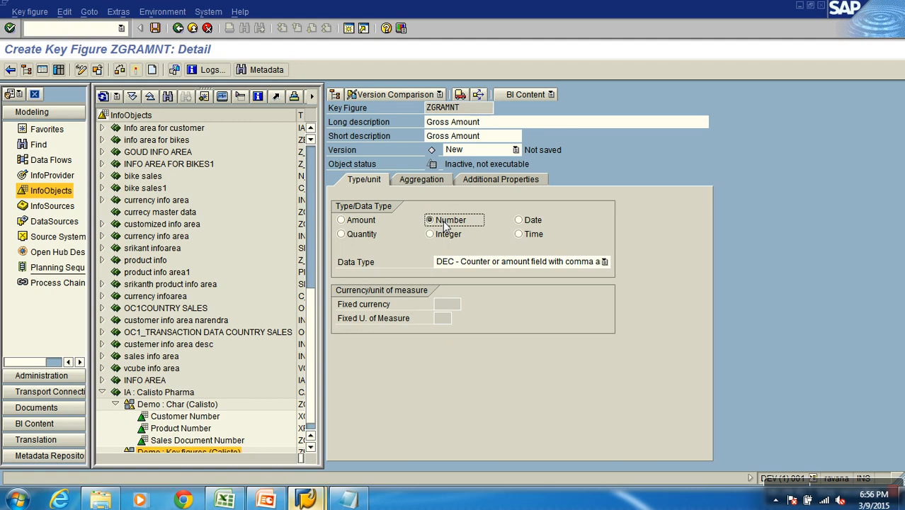
pyautogui.click(374, 225)
pyautogui.click(440, 223)
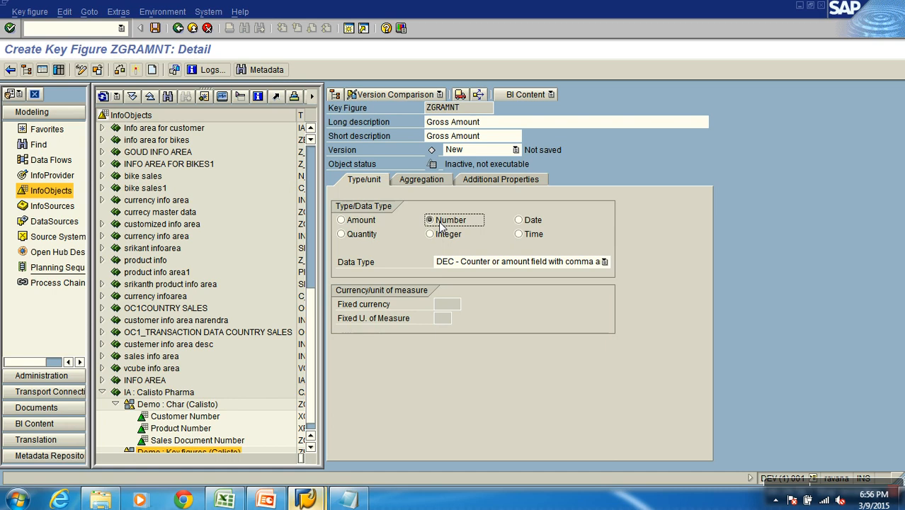
pyautogui.click(367, 224)
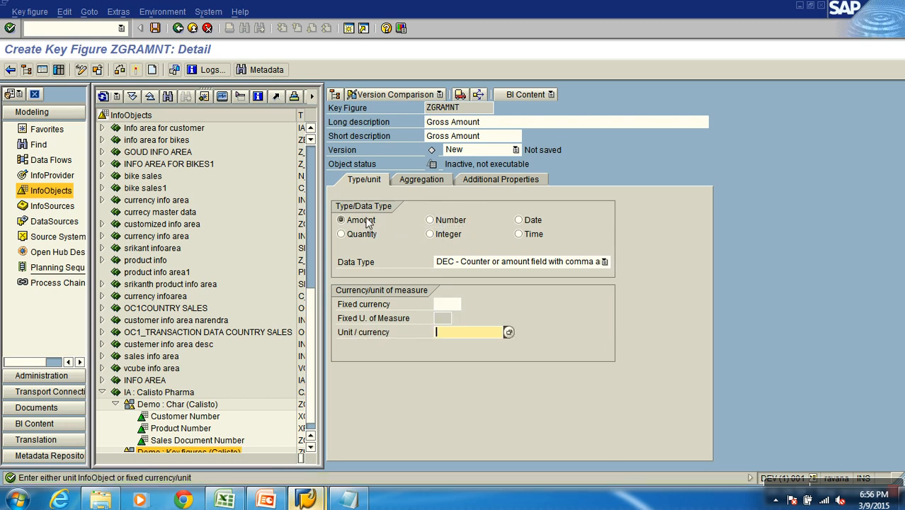
pyautogui.click(450, 220)
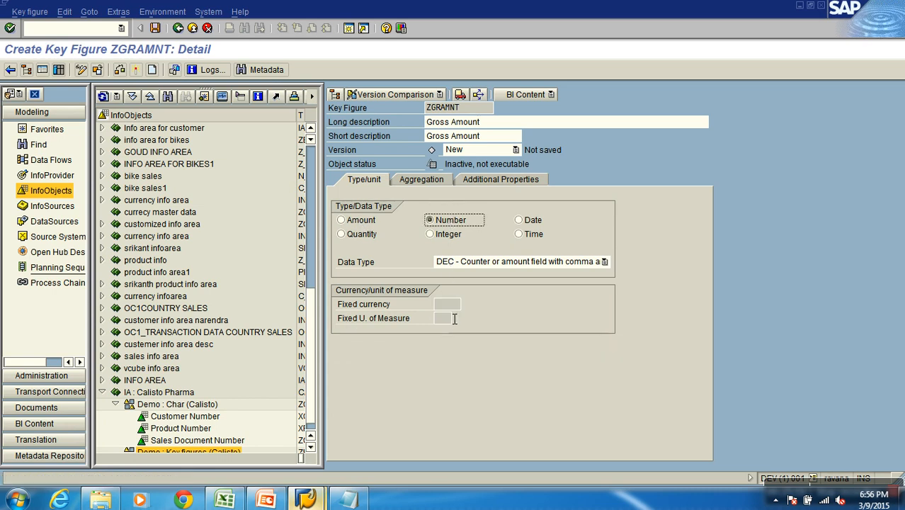
pyautogui.click(346, 222)
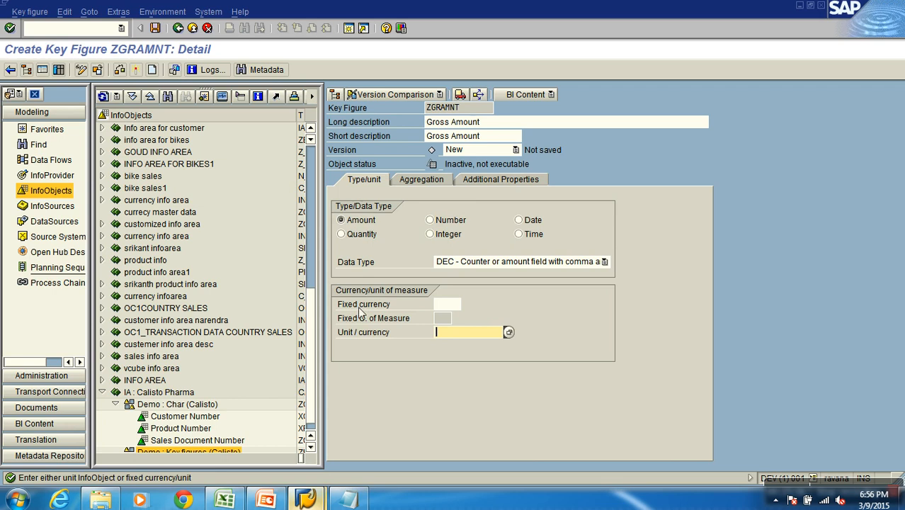
pyautogui.click(445, 306)
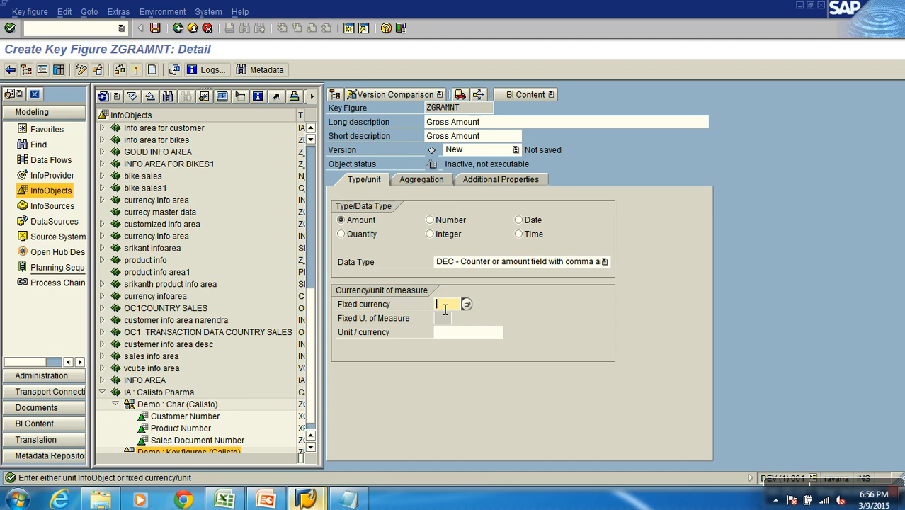
pyautogui.write('USD')
pyautogui.press('BackSpace')
pyautogui.press('BackSpace')
pyautogui.press('BackSpace')
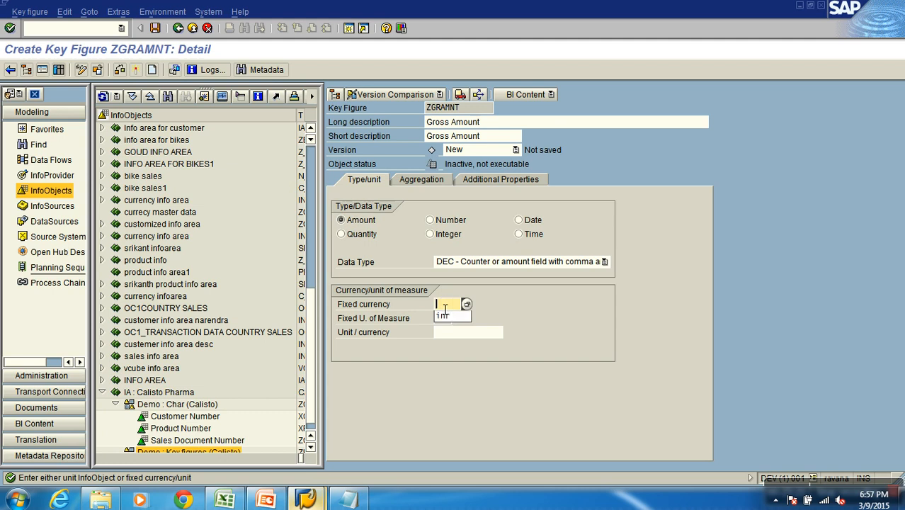
pyautogui.click(546, 310)
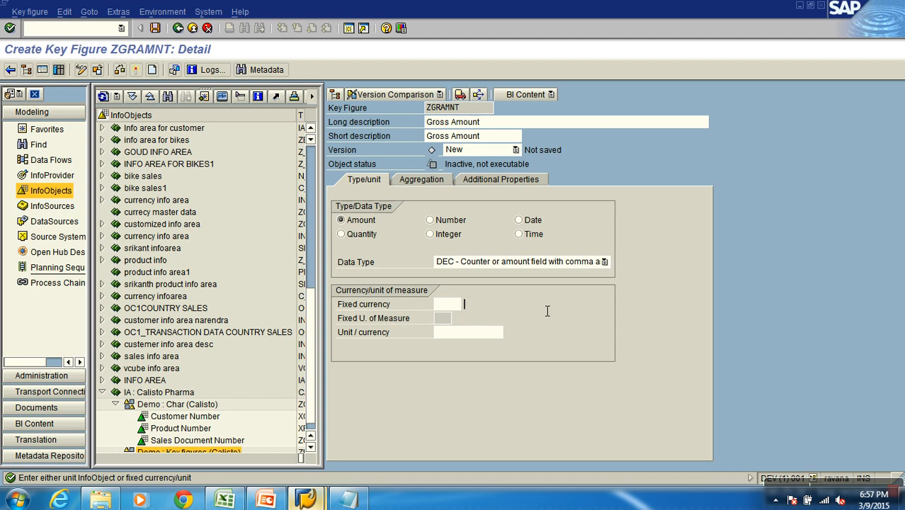
# Assign the unit InfoObject XCURRENY as the unit/currency of key figure ZGRAMNT, finding it with the pattern XCUR*
pyautogui.click(473, 333)
pyautogui.write('X')
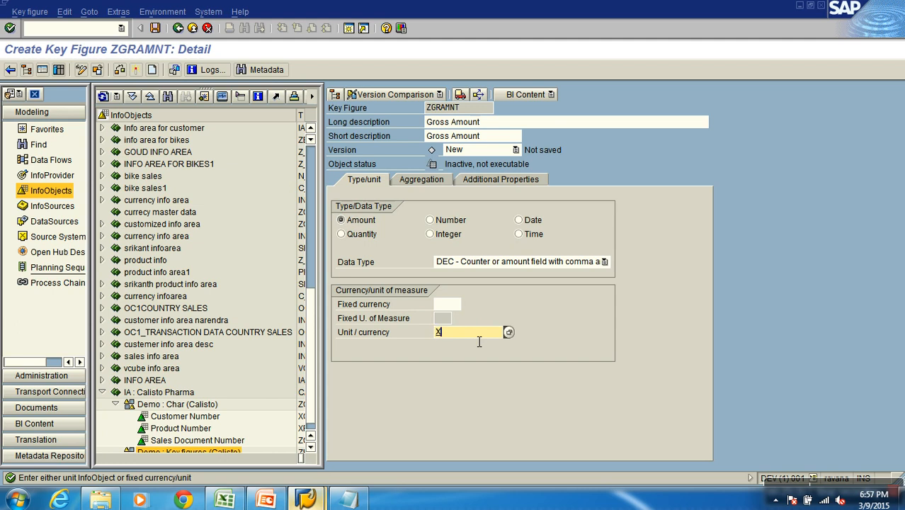
pyautogui.write('CUR*')
pyautogui.press('Return')
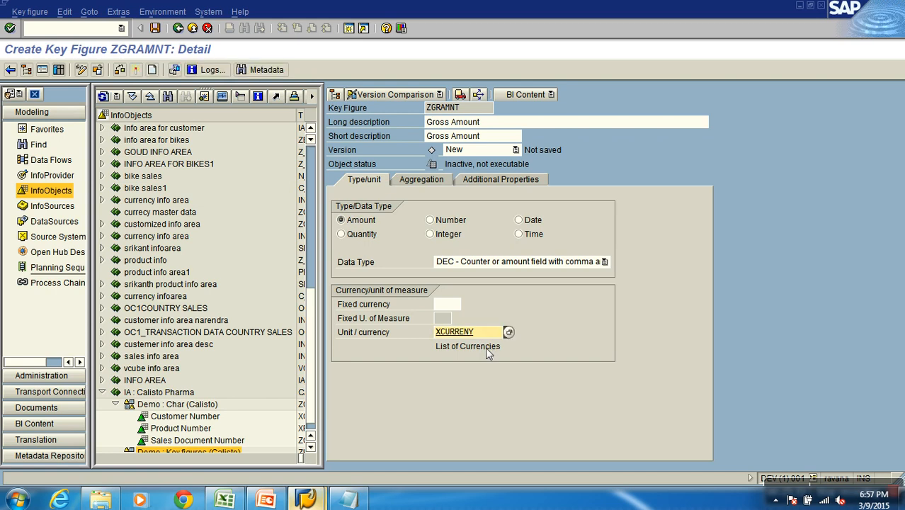
# Activate key figure ZGRAMNT and return to the InfoObjects tree overview
pyautogui.click(483, 111)
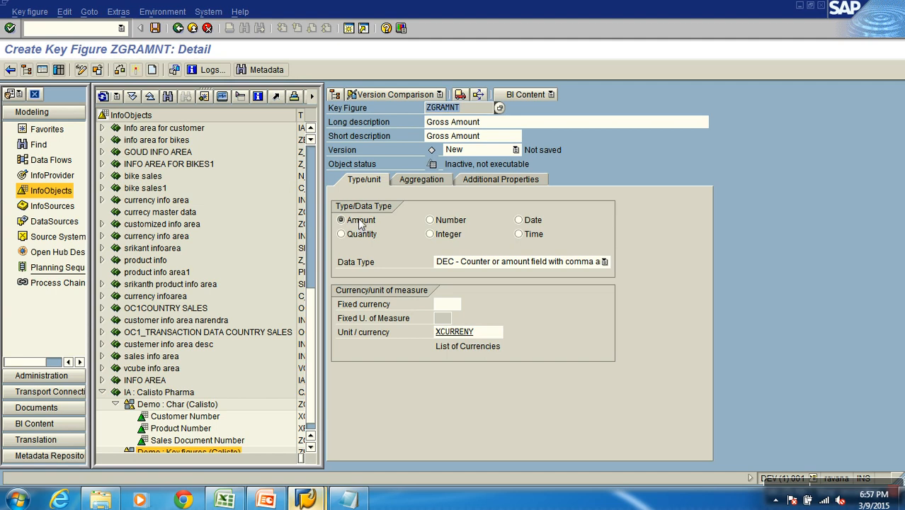
pyautogui.click(488, 333)
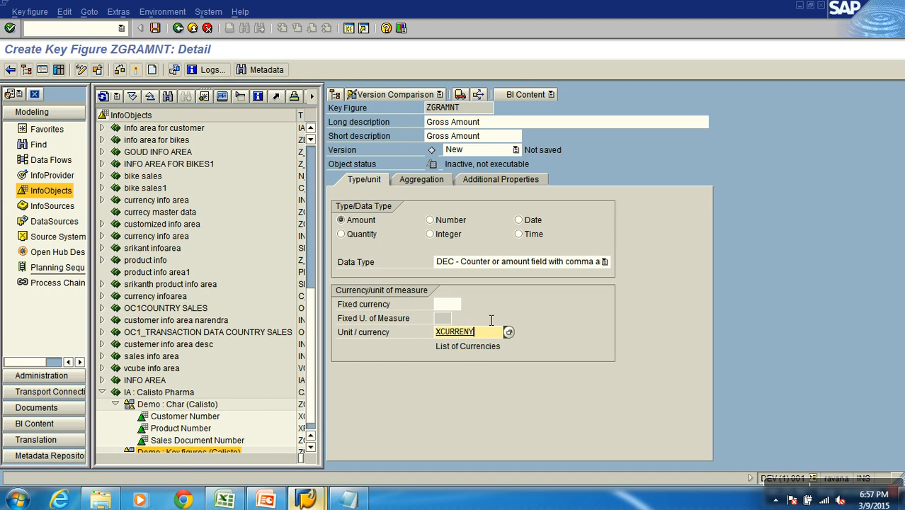
pyautogui.click(135, 71)
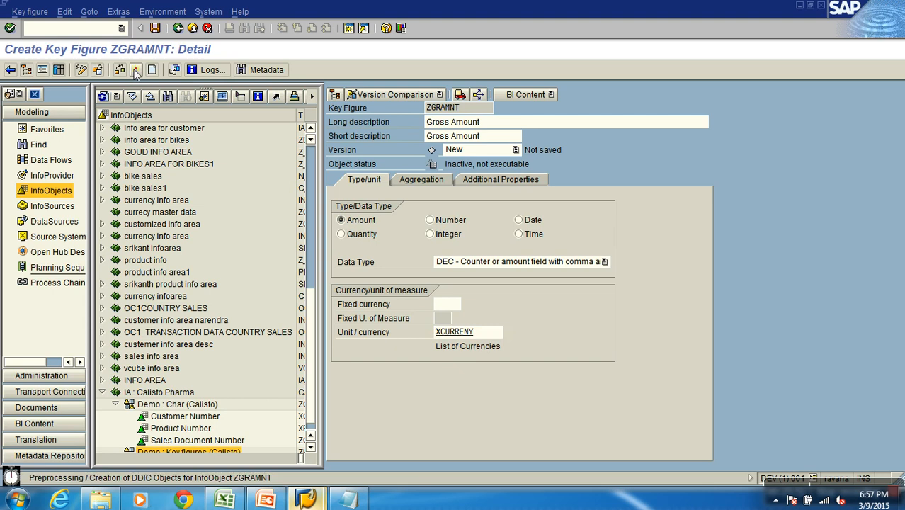
pyautogui.click(192, 28)
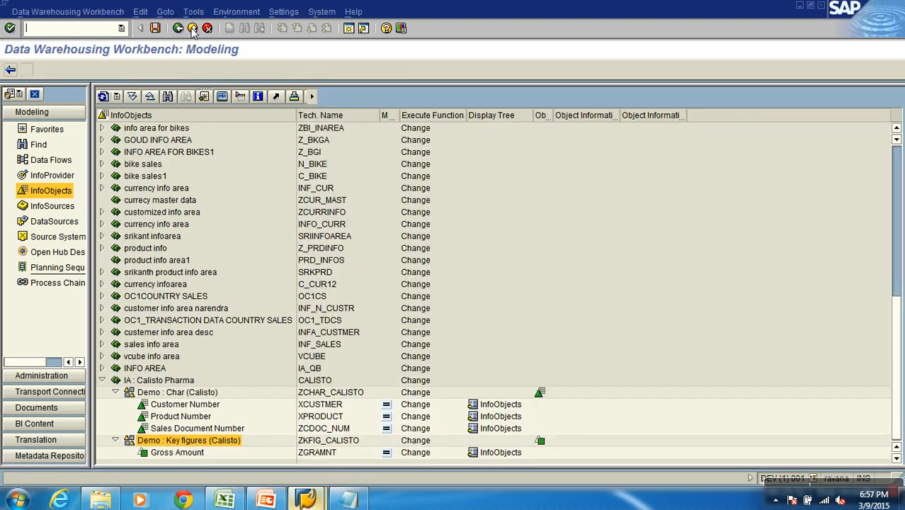
# Reopen the Gross Amount key figure from the Demo : Key figures (Calisto) catalog and review its currency settings
pyautogui.moveTo(241, 500)
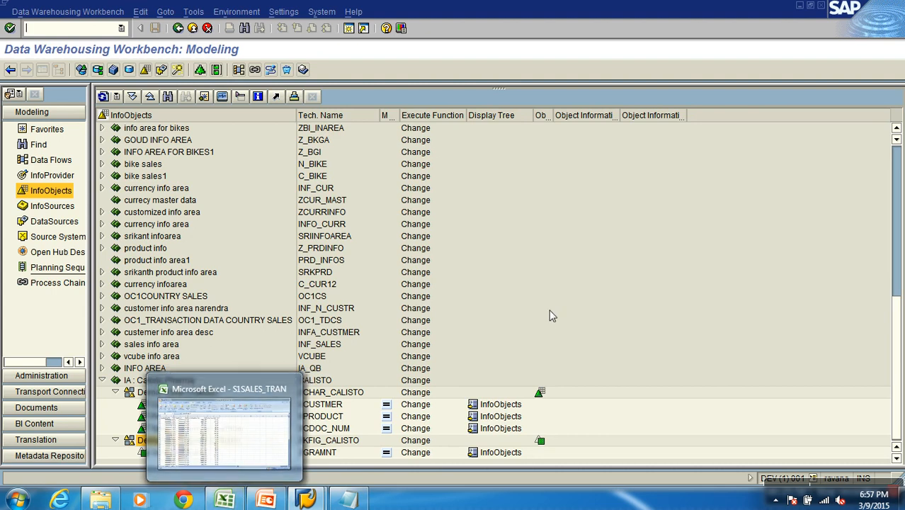
pyautogui.doubleClick(177, 451)
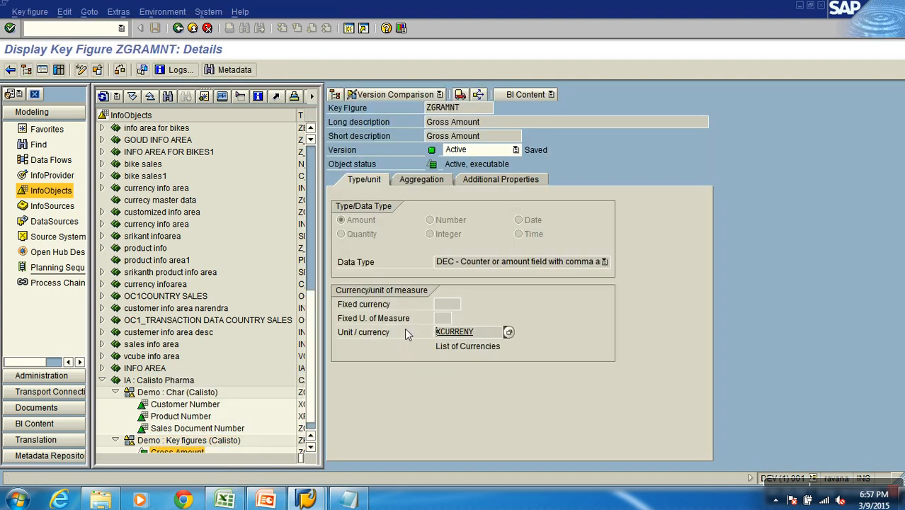
pyautogui.click(457, 308)
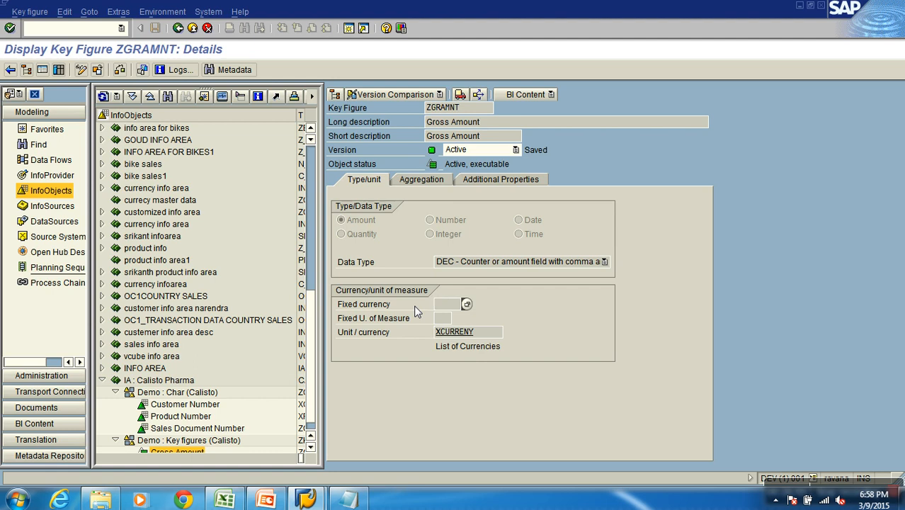
# Switch to the S1SALES_TRAN workbook in Excel and try deleting the Currency column
pyautogui.click(264, 500)
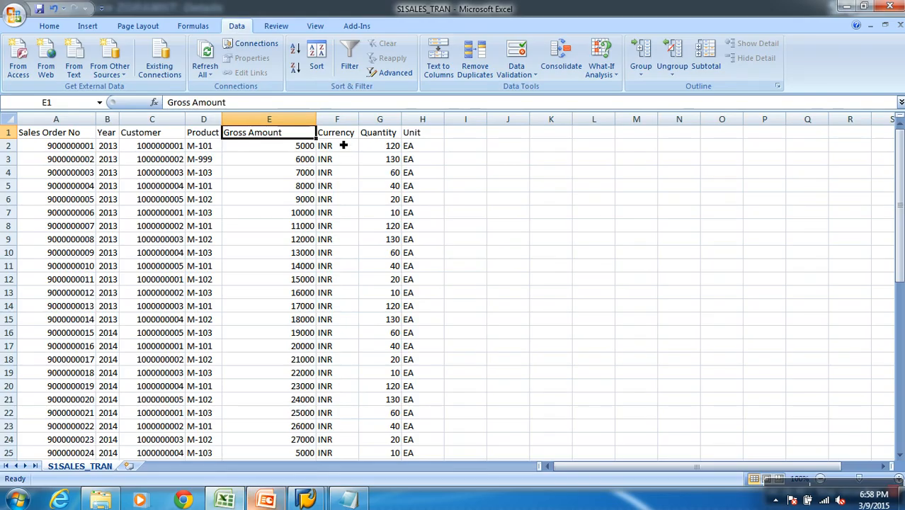
pyautogui.click(337, 119)
pyautogui.rightClick(337, 119)
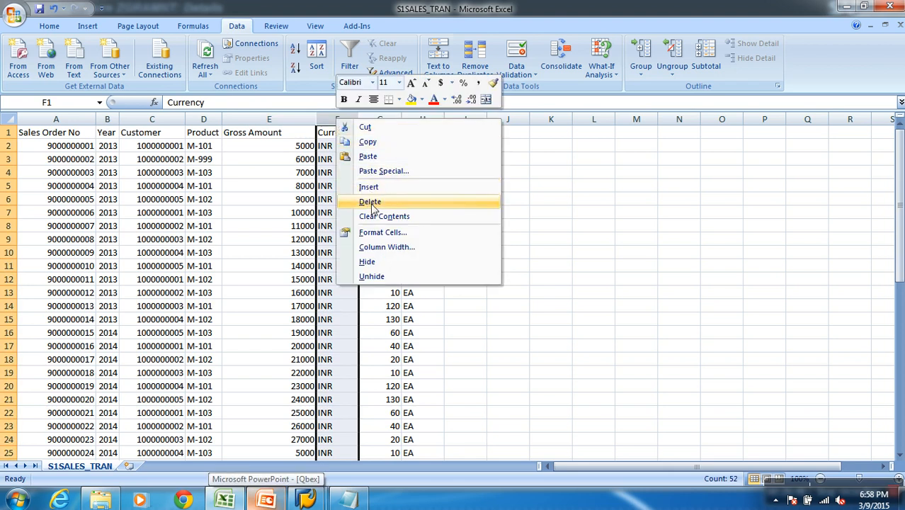
pyautogui.click(371, 203)
pyautogui.click(313, 136)
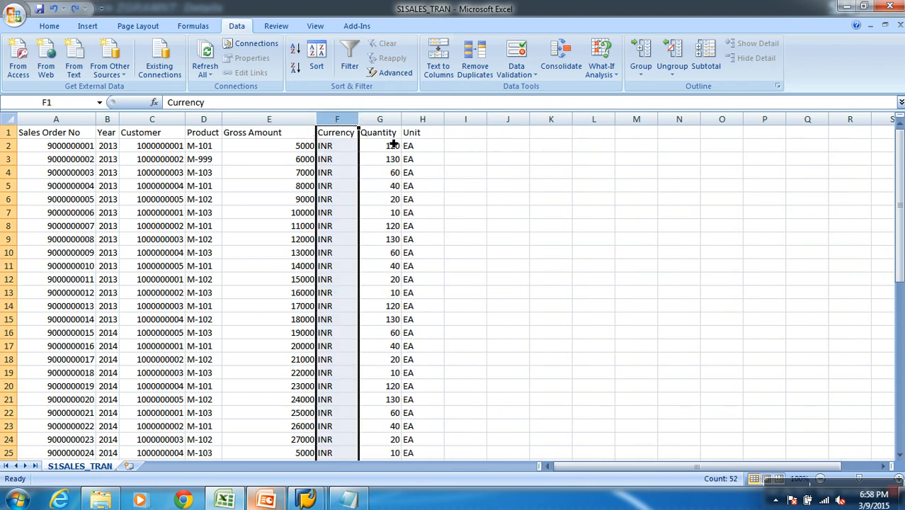
# Widen the Quantity and Unit columns of the S1SALES_TRAN sheet and select the Unit column
pyautogui.click(395, 134)
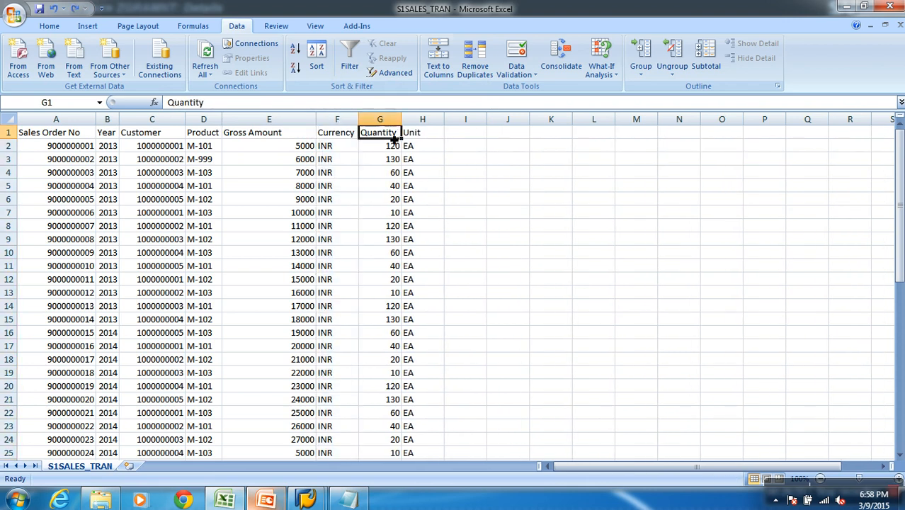
pyautogui.moveTo(401, 119); pyautogui.dragTo(432, 119)
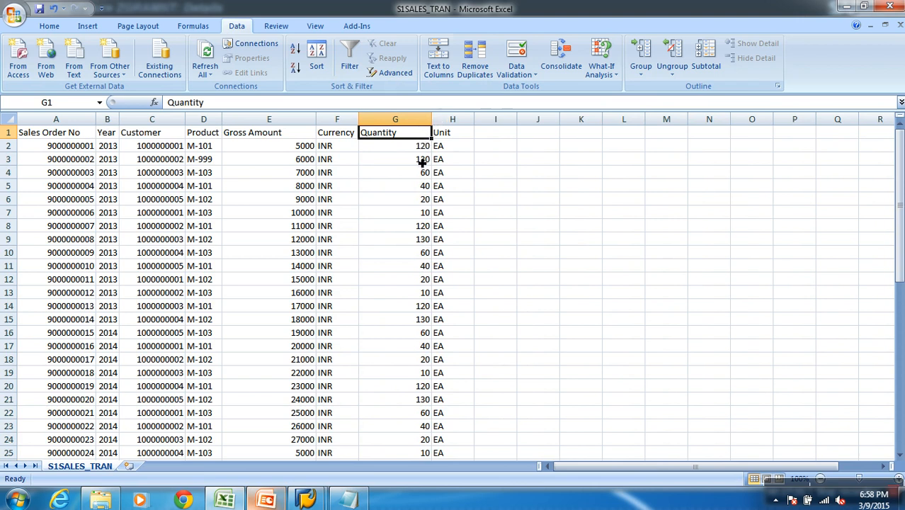
pyautogui.click(421, 148)
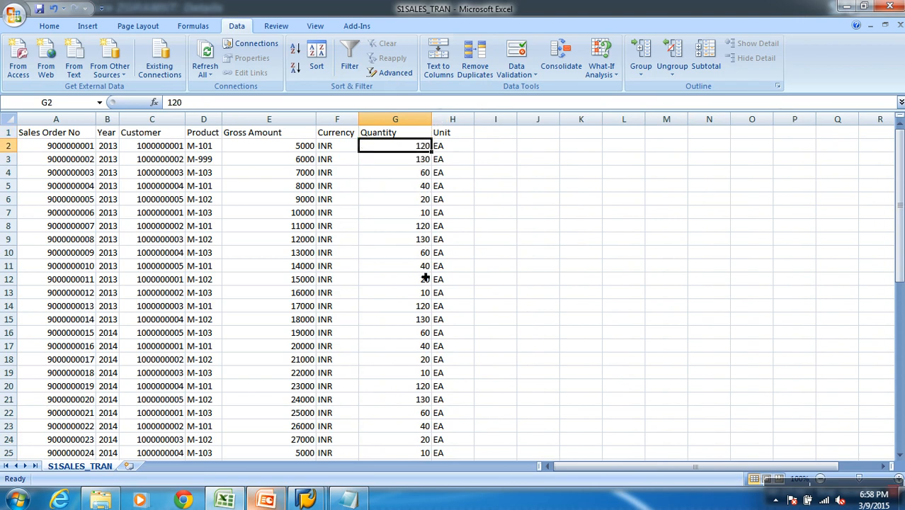
pyautogui.moveTo(475, 120); pyautogui.dragTo(499, 121)
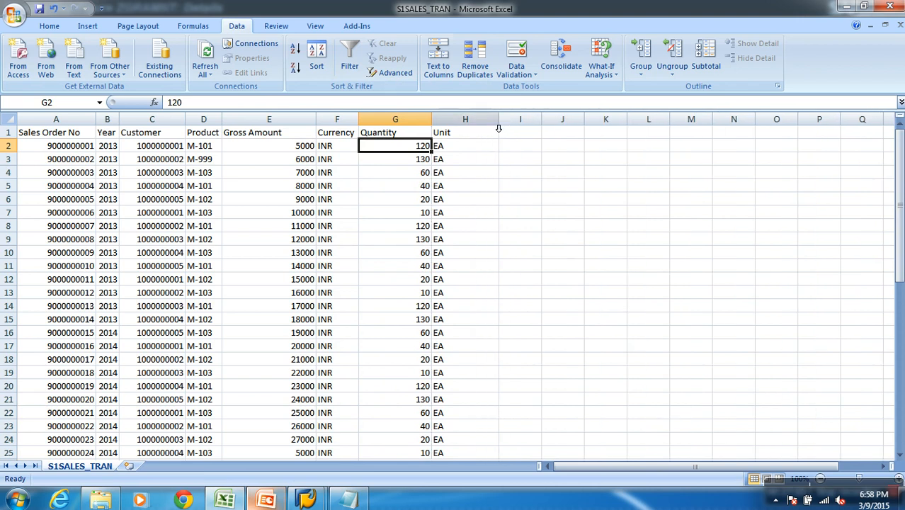
pyautogui.click(494, 119)
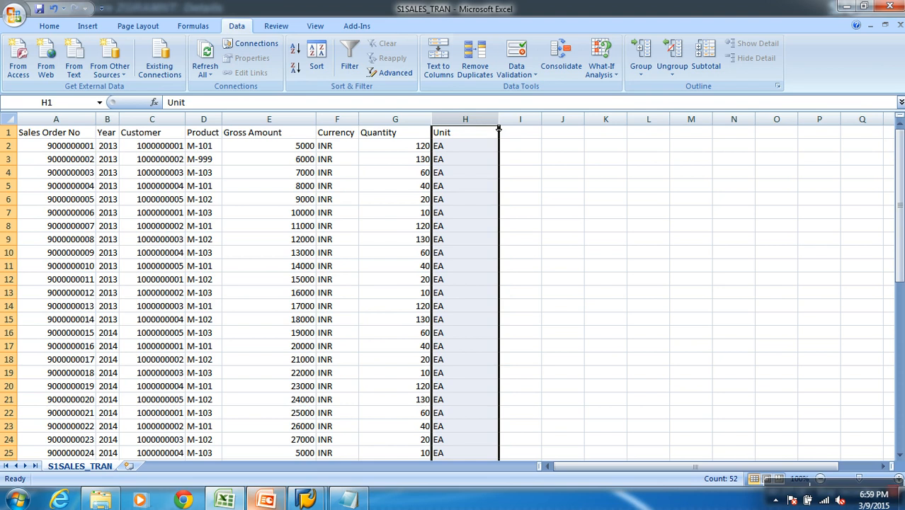
# Try adding the unit [KG] to the Quantity header in G1, and restore the original header
pyautogui.doubleClick(420, 138)
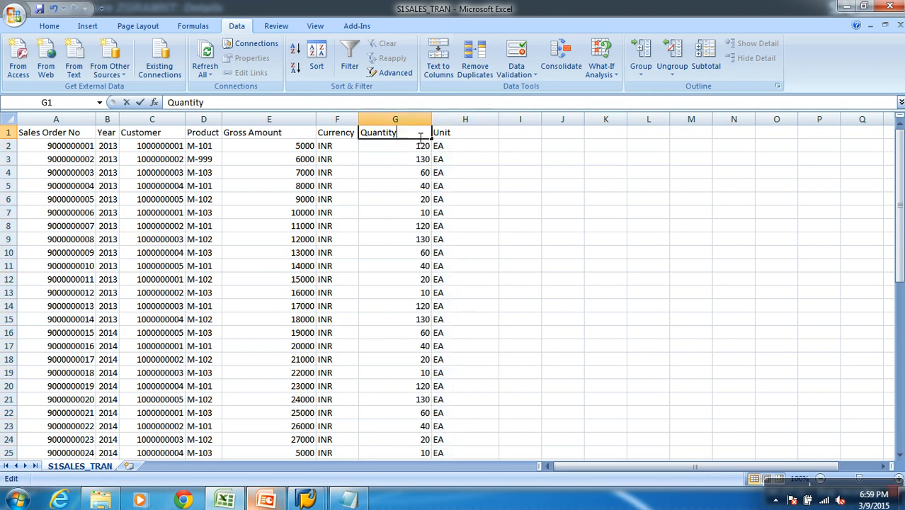
pyautogui.write('[KG]')
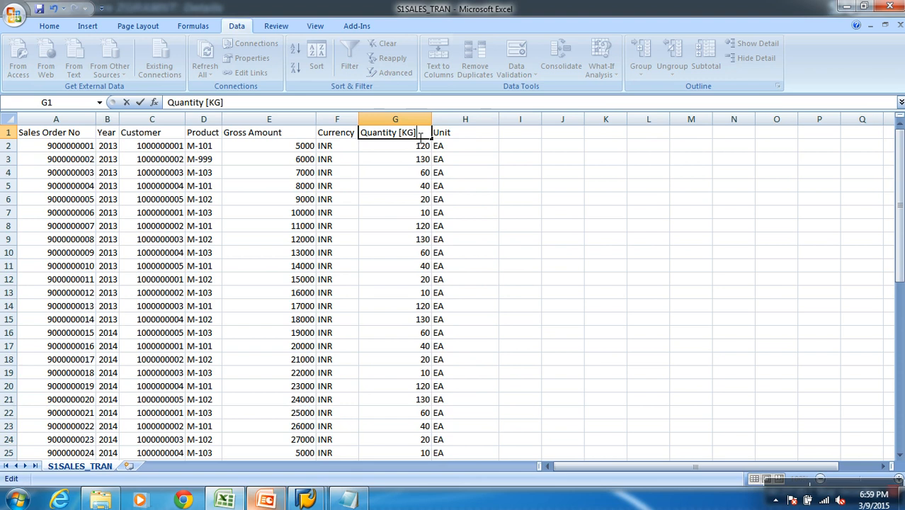
pyautogui.press('BackSpace')
pyautogui.press('BackSpace')
pyautogui.press('BackSpace')
pyautogui.press('BackSpace')
pyautogui.press('BackSpace')
pyautogui.click(460, 196)
# Compare the Quantity column with its matching Unit column in the S1SALES_TRAN sheet
pyautogui.click(408, 150)
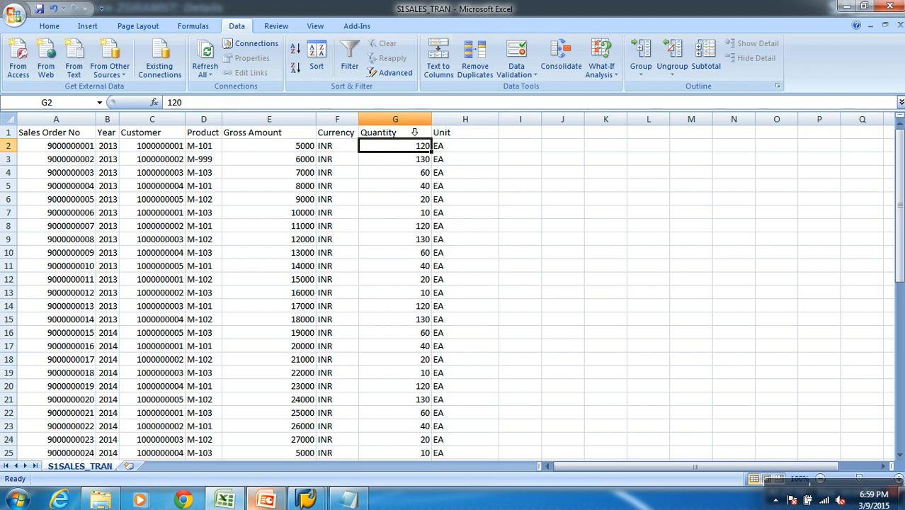
pyautogui.click(418, 131)
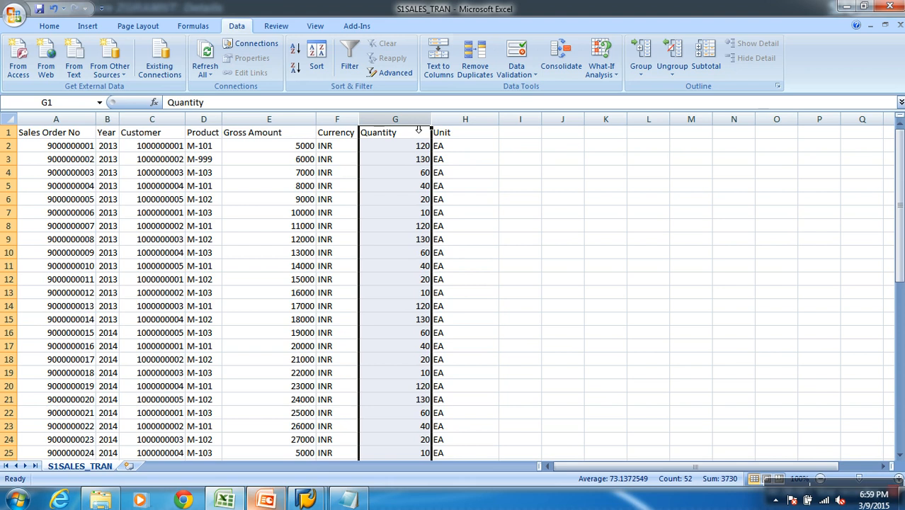
pyautogui.click(469, 127)
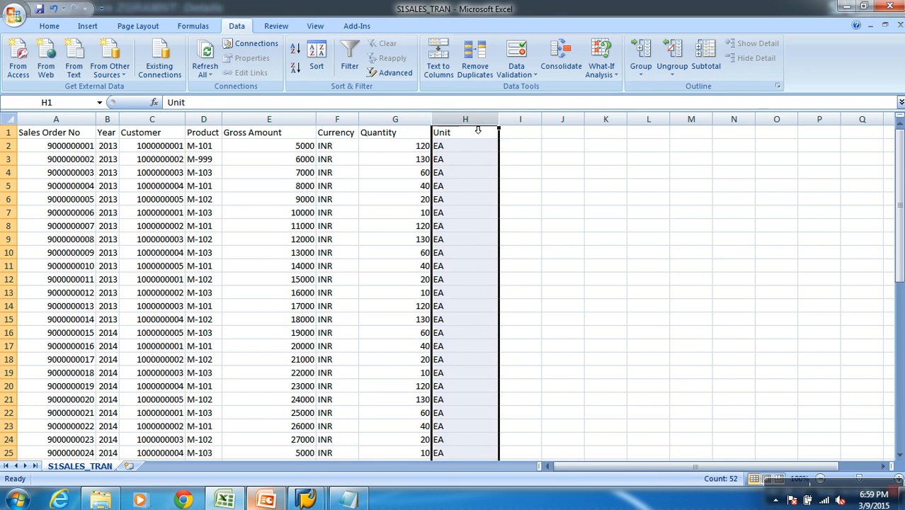
pyautogui.click(397, 135)
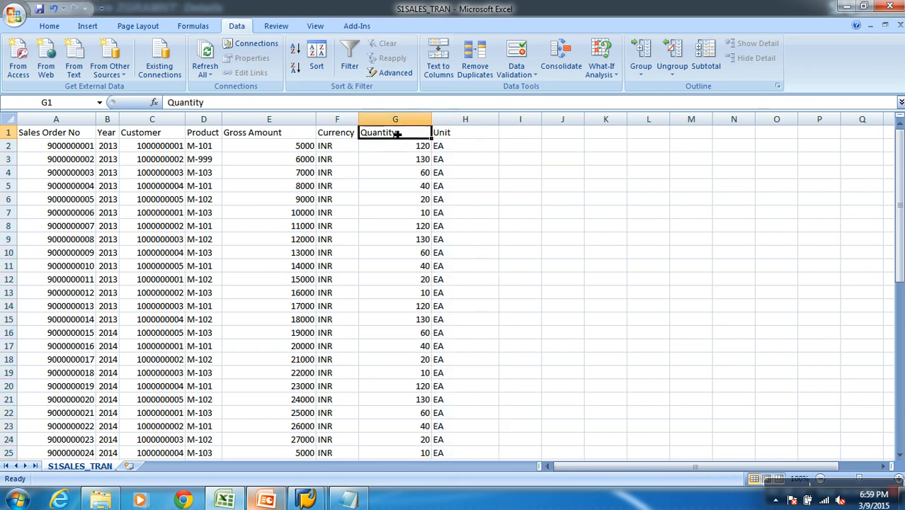
pyautogui.click(488, 130)
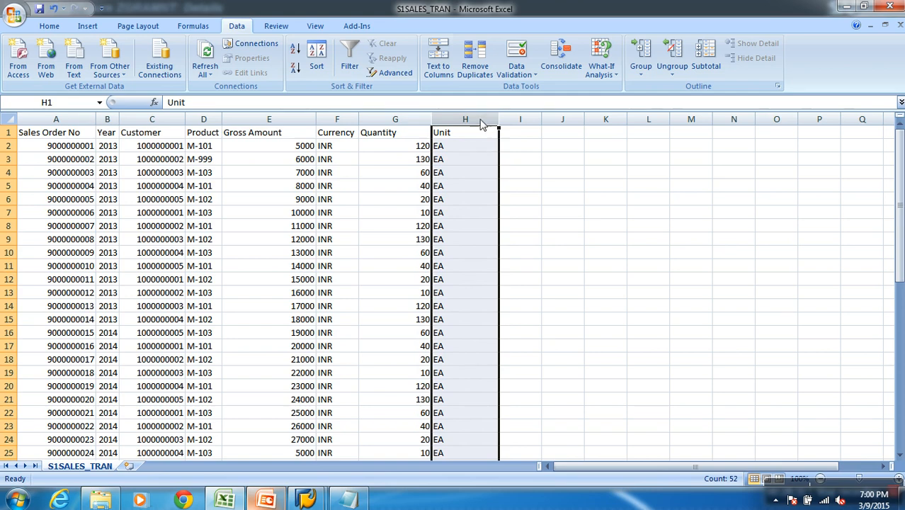
# Switch to SAP, leave the ZGRAMNT display and expand Unassigned Nodes down to the contents of Not assigned units
pyautogui.hotkey('alt', 'Tab')
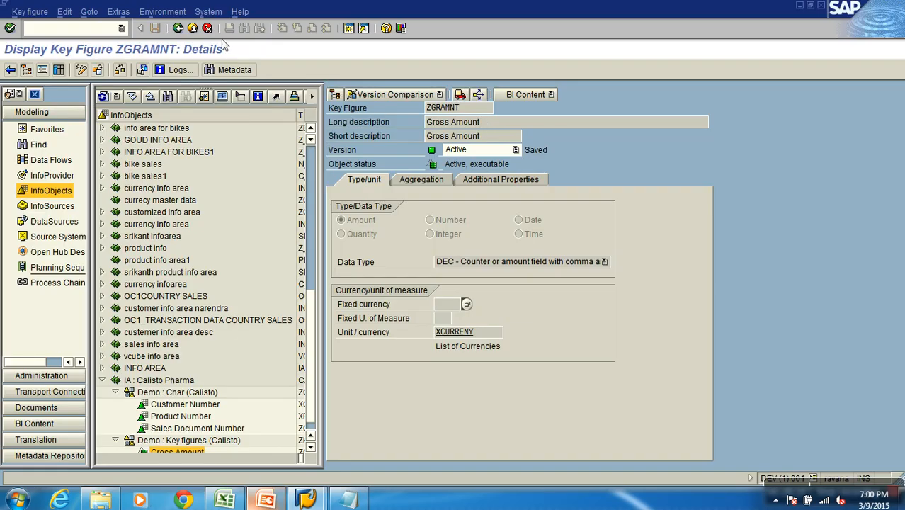
pyautogui.click(179, 29)
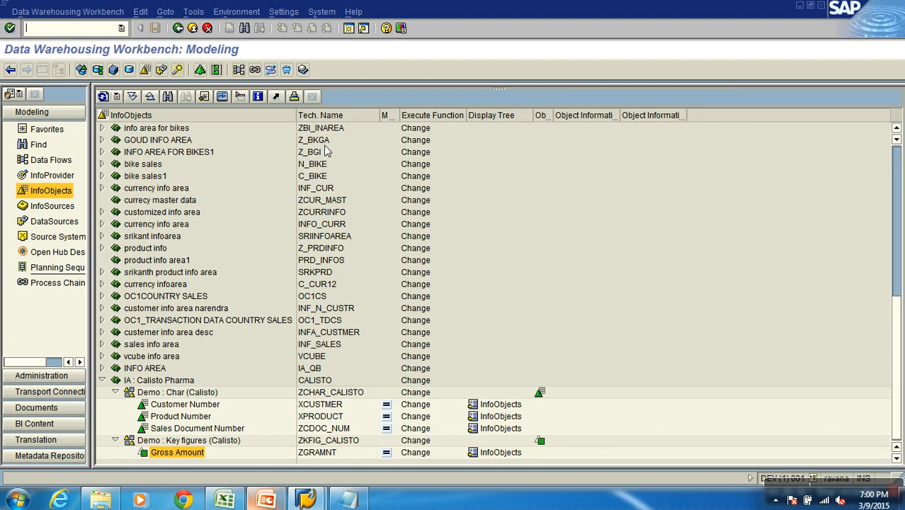
pyautogui.click(896, 162)
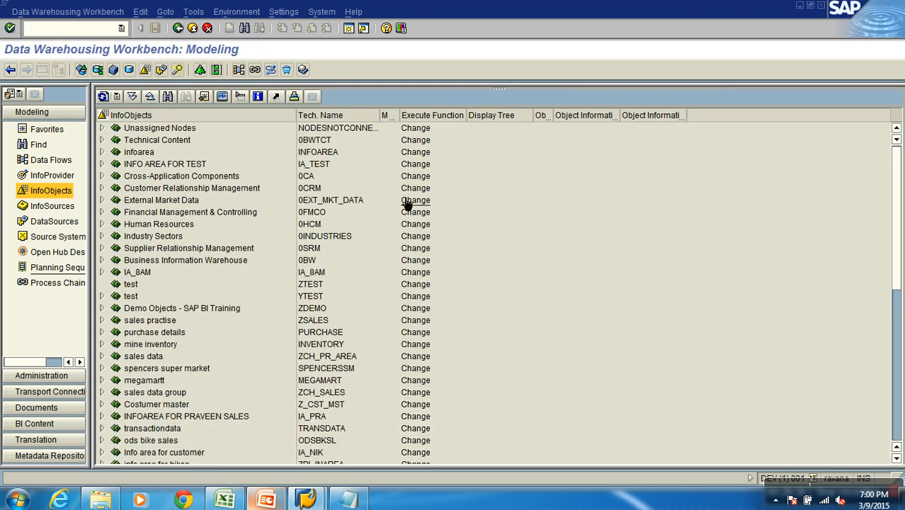
pyautogui.click(102, 128)
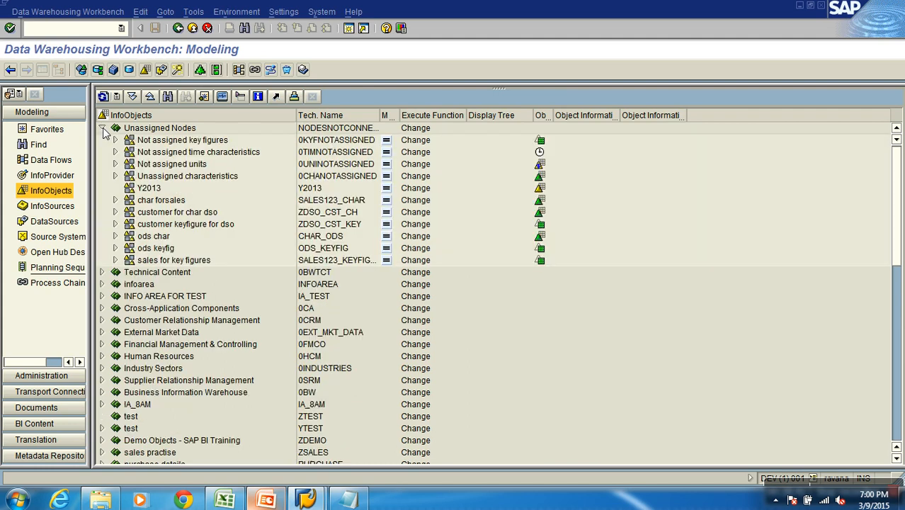
pyautogui.click(115, 164)
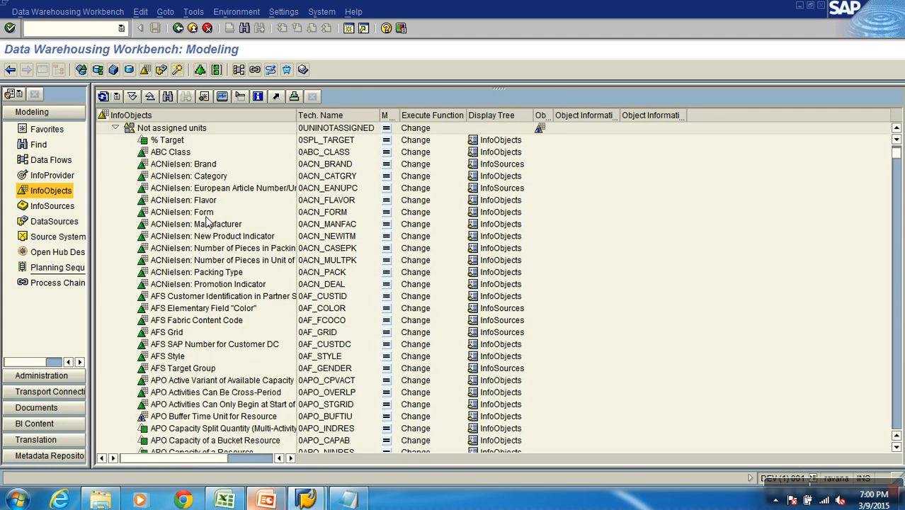
# Look through the InfoObjects under Not assigned units for the standard unit of measure
pyautogui.scroll(-2, 208, 222)
pyautogui.scroll(3, 208, 222)
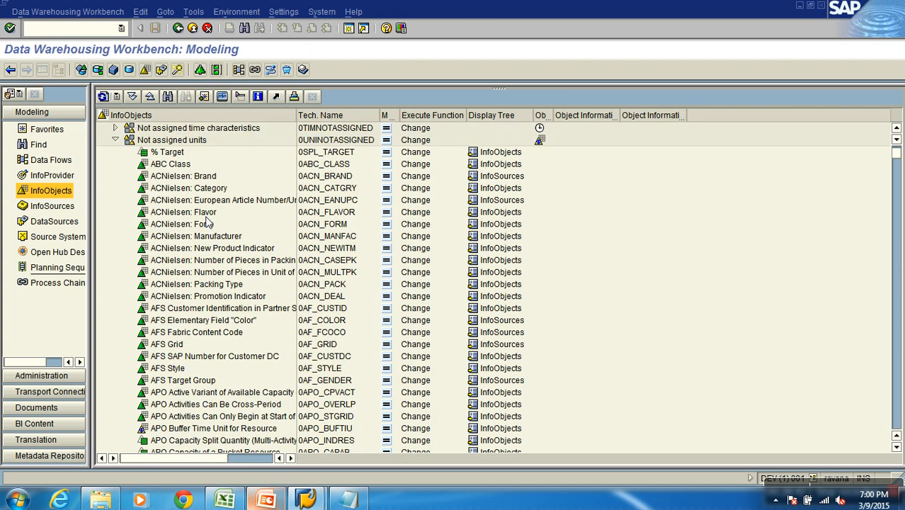
pyautogui.scroll(-10, 208, 222)
pyautogui.scroll(-18, 208, 222)
pyautogui.scroll(-11, 208, 223)
pyautogui.scroll(-11, 208, 222)
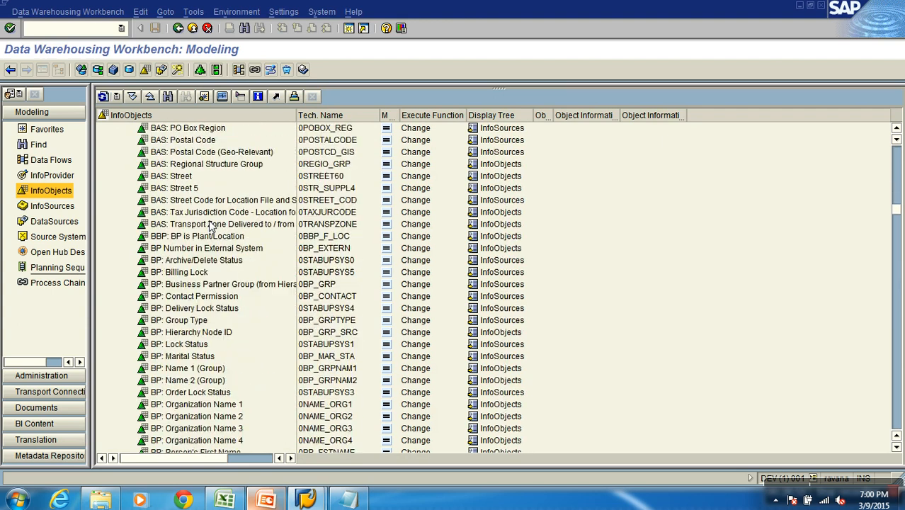
pyautogui.scroll(-17, 210, 223)
pyautogui.scroll(-16, 216, 237)
pyautogui.scroll(-15, 219, 229)
pyautogui.scroll(-13, 222, 228)
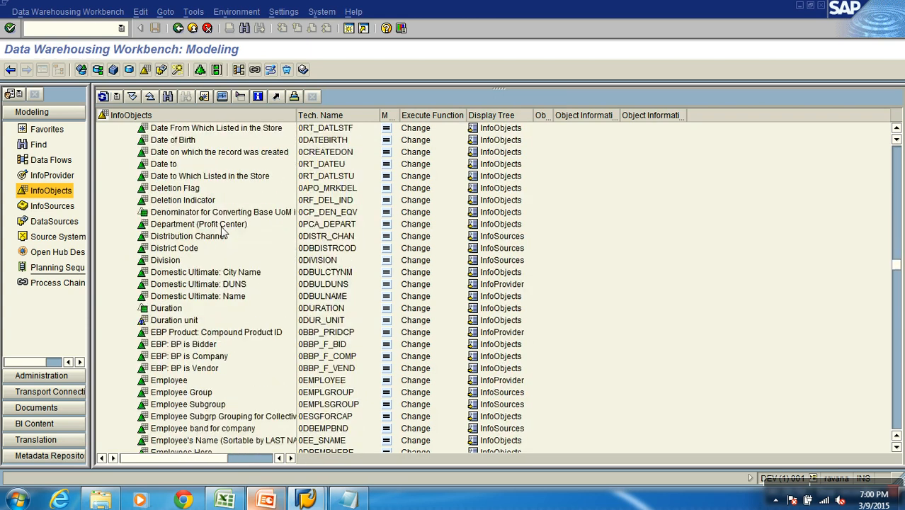
# Search the InfoObjects tree for 0UNIT
pyautogui.click(168, 97)
pyautogui.write('0')
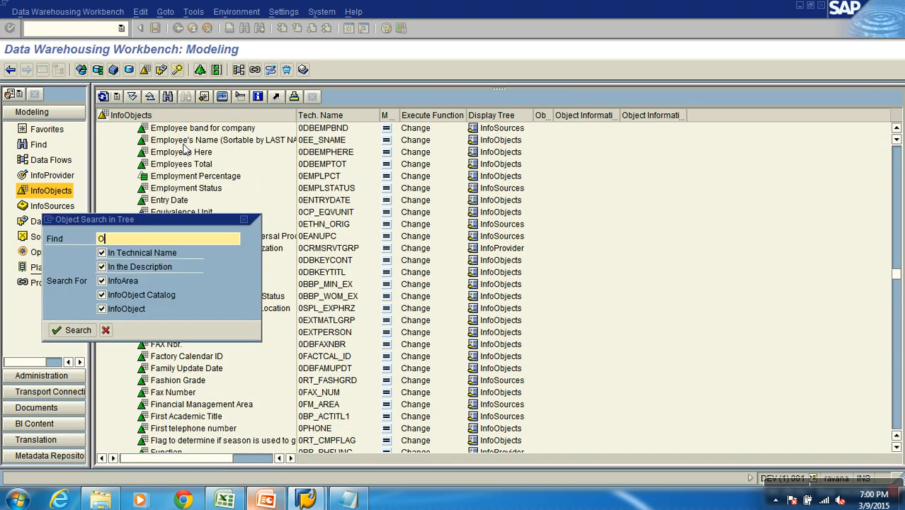
pyautogui.write('UNIT')
pyautogui.press('Return')
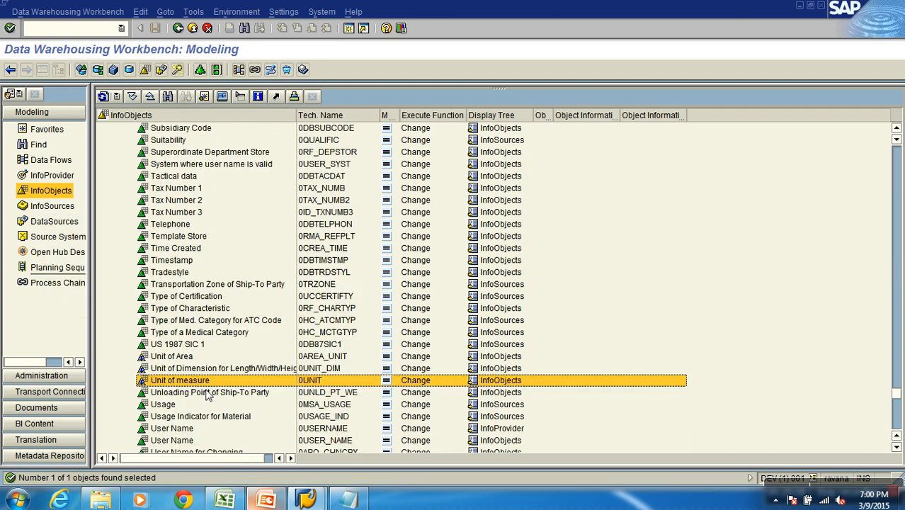
# Display the details of the Unit of measure InfoObject 0UNIT, review them and return to the InfoObjects tree
pyautogui.click(181, 381)
pyautogui.rightClick(315, 383)
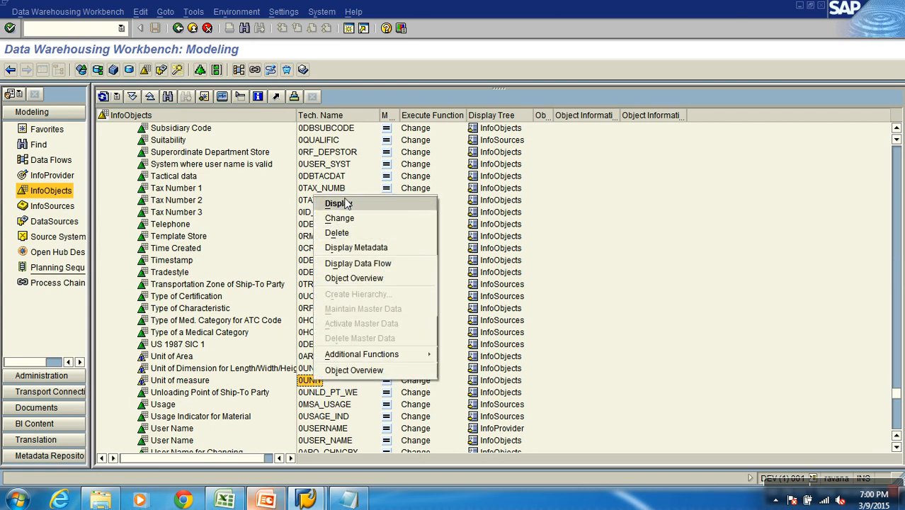
pyautogui.click(338, 204)
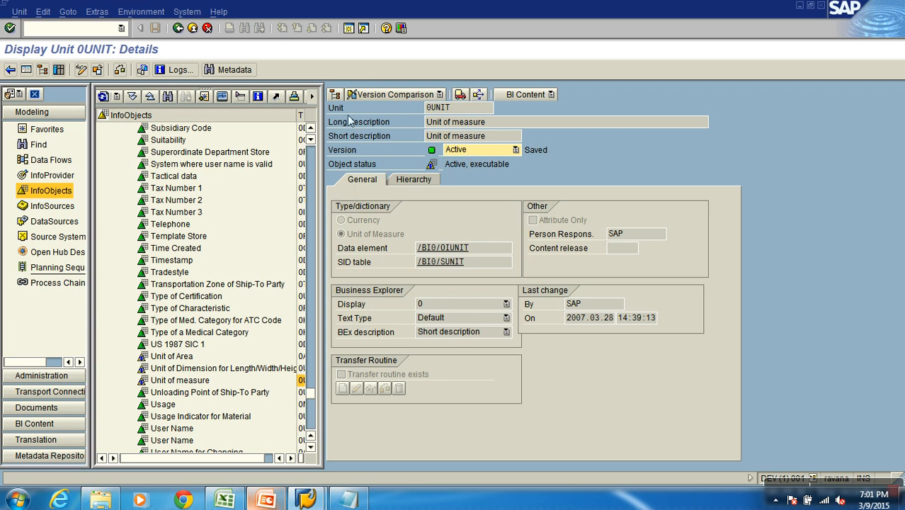
pyautogui.click(192, 29)
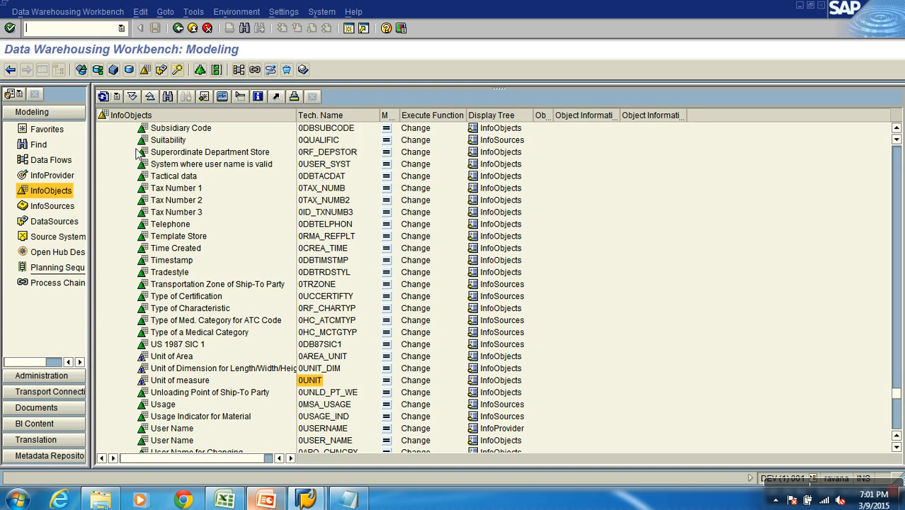
# Collapse Not assigned units and Unassigned Nodes, and return to the IA : Calisto Pharma InfoArea in the tree
pyautogui.moveTo(898, 396); pyautogui.dragTo(896, 149)
pyautogui.click(116, 164)
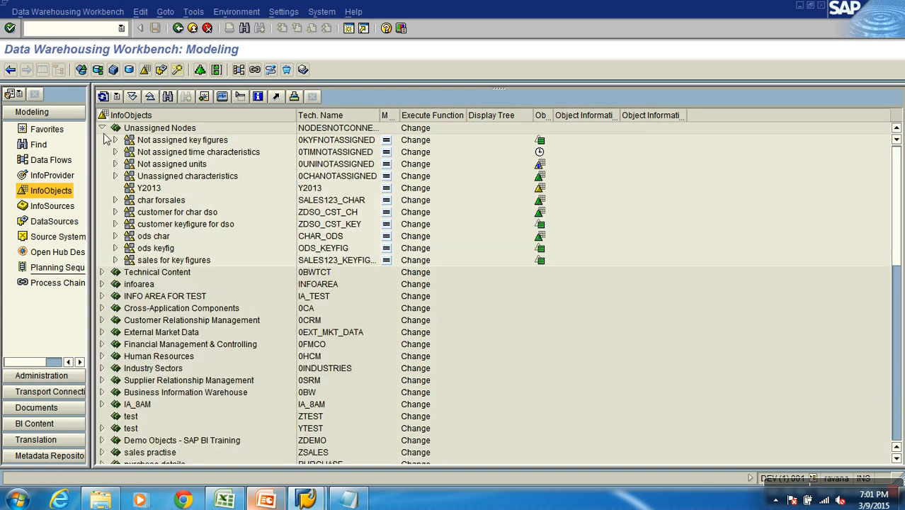
pyautogui.click(102, 128)
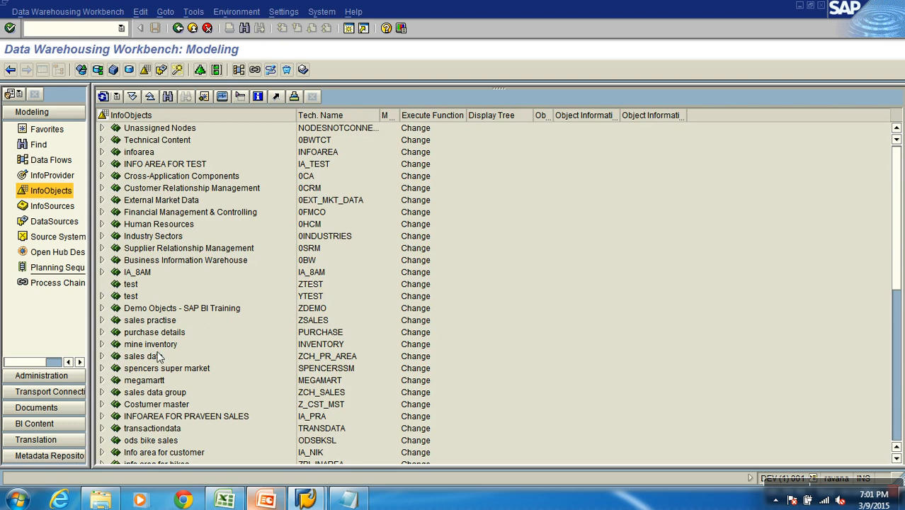
pyautogui.scroll(-5, 157, 355)
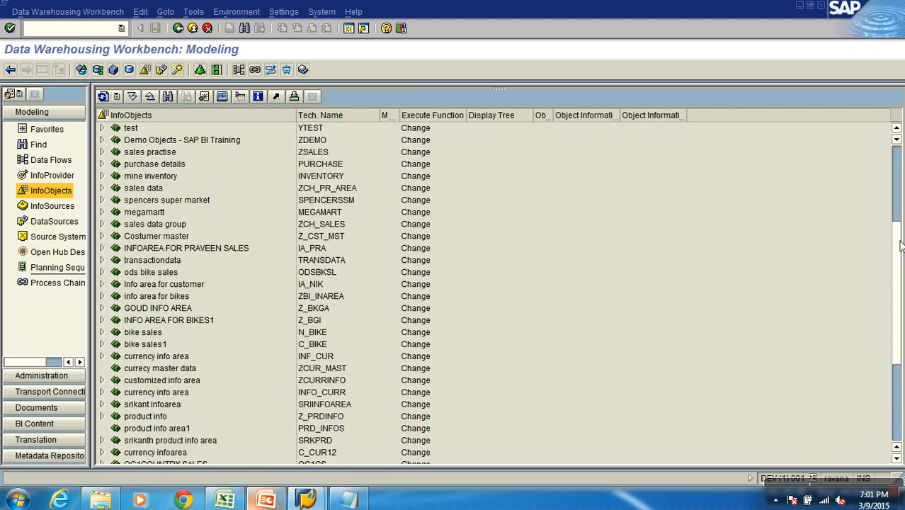
pyautogui.scroll(-5, 898, 247)
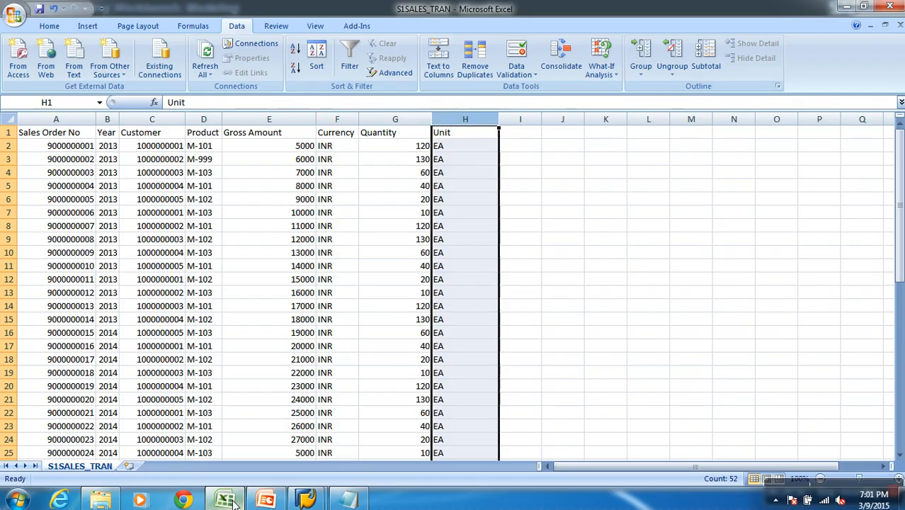
# Check the Quantity column in the S1SALES_TRAN workbook in Excel and return to the SAP InfoObjects tree
pyautogui.click(233, 501)
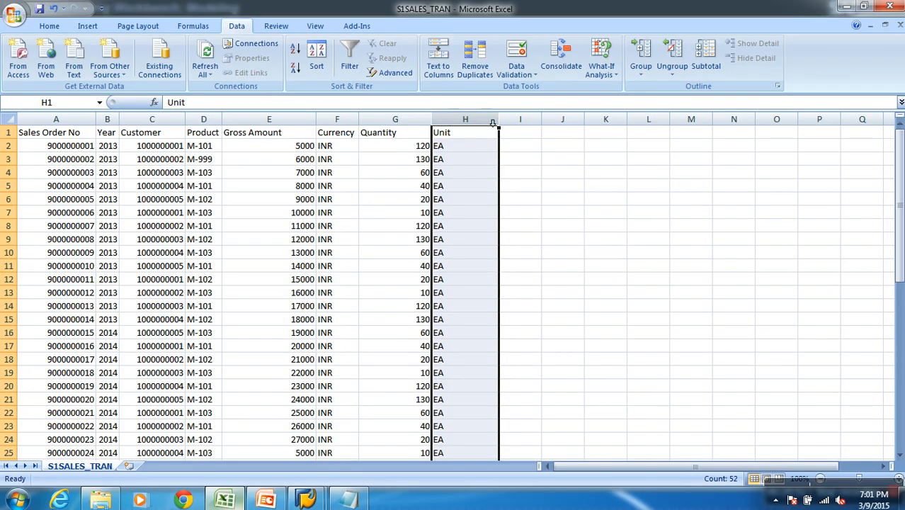
pyautogui.click(399, 138)
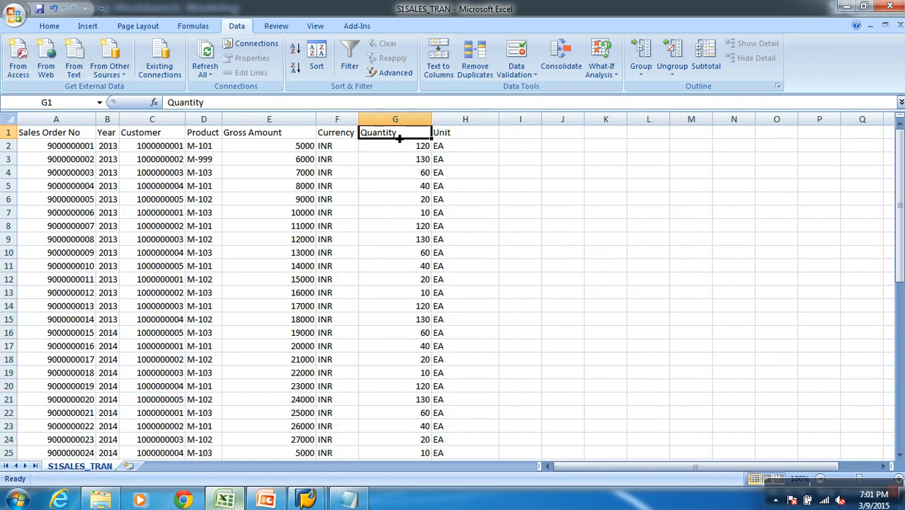
pyautogui.hotkey('alt', 'Tab')
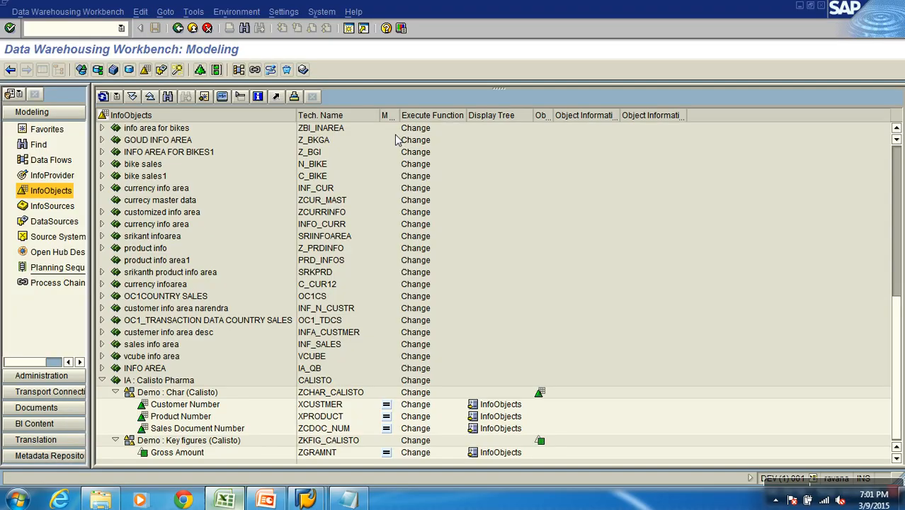
# Create key figure XQUANTITY with the long description Quantity Sold in the Demo : Key figures (Calisto) catalog
pyautogui.click(189, 442)
pyautogui.rightClick(190, 443)
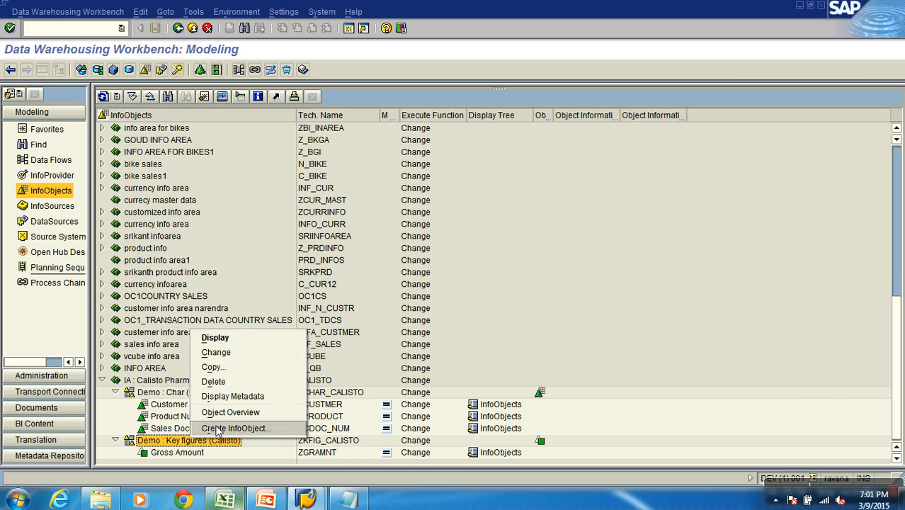
pyautogui.click(212, 427)
pyautogui.write('X')
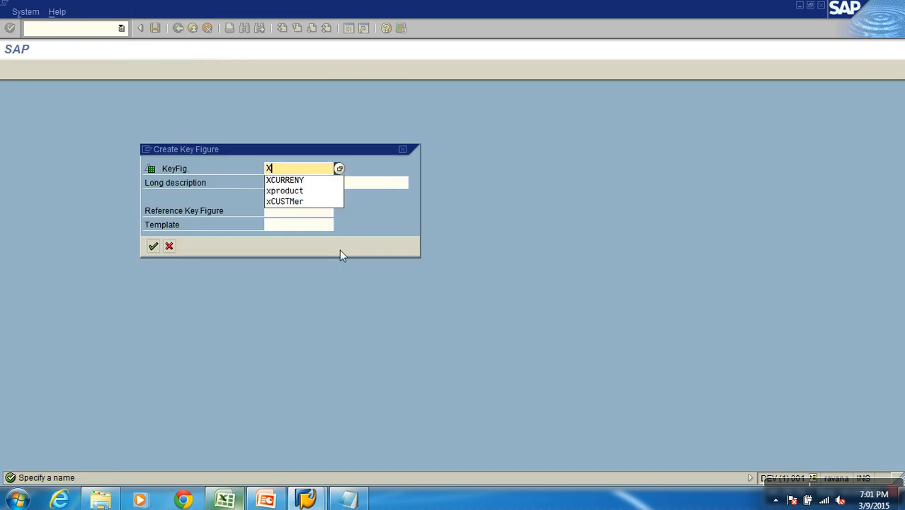
pyautogui.write('QUANTITY')
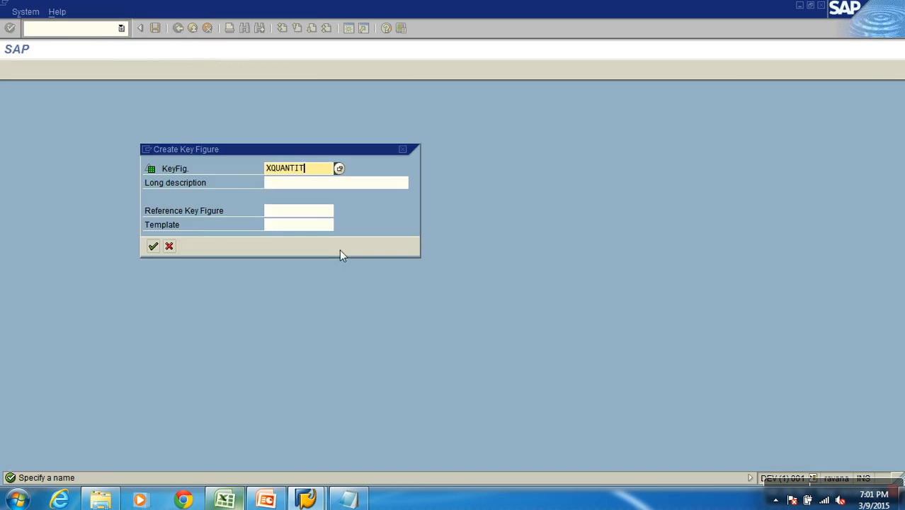
pyautogui.press('Tab')
pyautogui.write('Q')
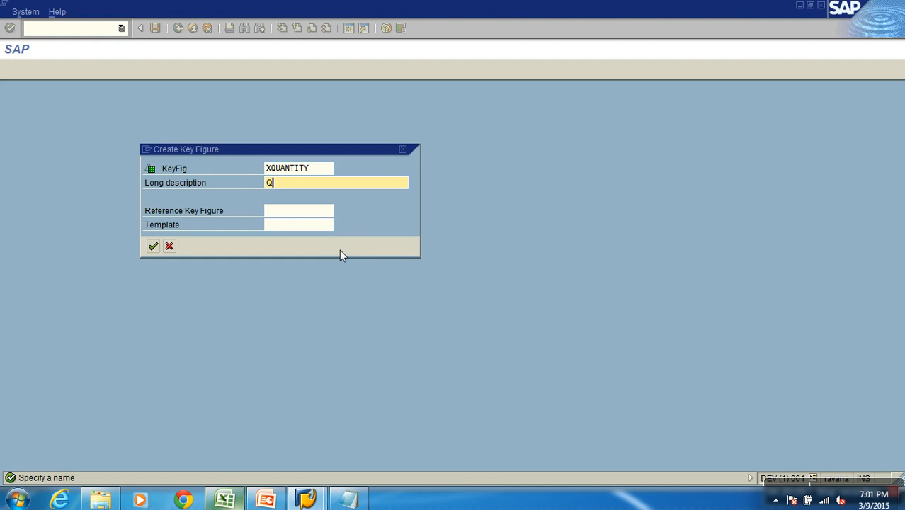
pyautogui.write('uantity Sold')
pyautogui.click(153, 246)
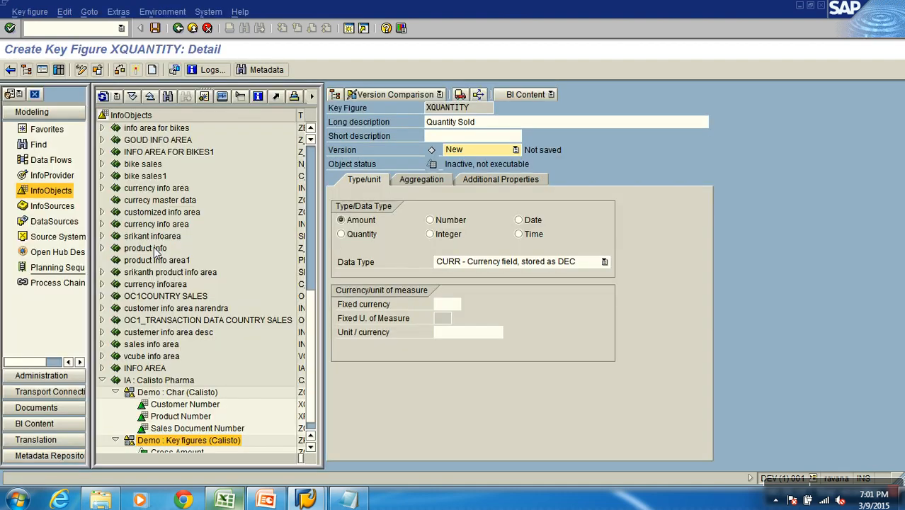
# Set the key figure's data type to Quantity with KG as the fixed unit of measure
pyautogui.click(362, 236)
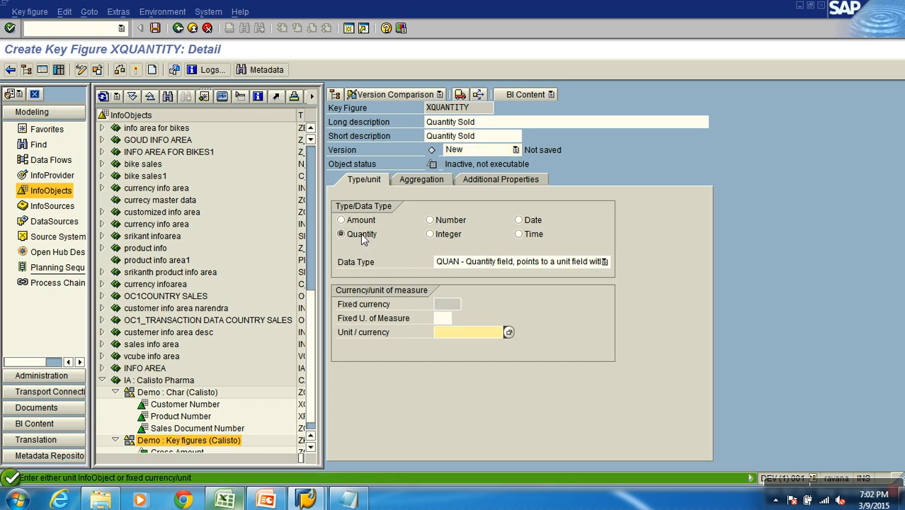
pyautogui.click(442, 318)
pyautogui.write('KG')
pyautogui.press('Return')
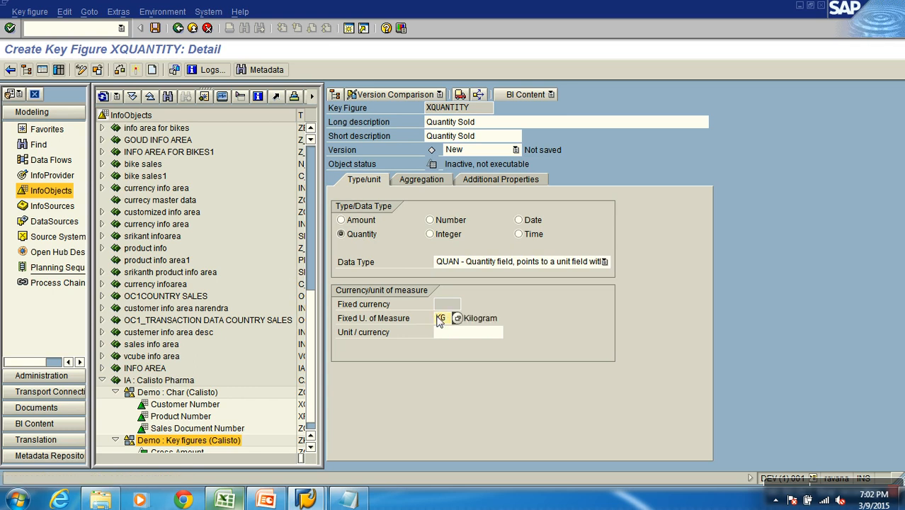
# Replace the fixed unit of measure with the unit InfoObject 0UNIT, activate the key figure and return to the InfoObjects tree
pyautogui.press('BackSpace')
pyautogui.press('BackSpace')
pyautogui.click(450, 336)
pyautogui.write('0UNIT')
pyautogui.press('Return')
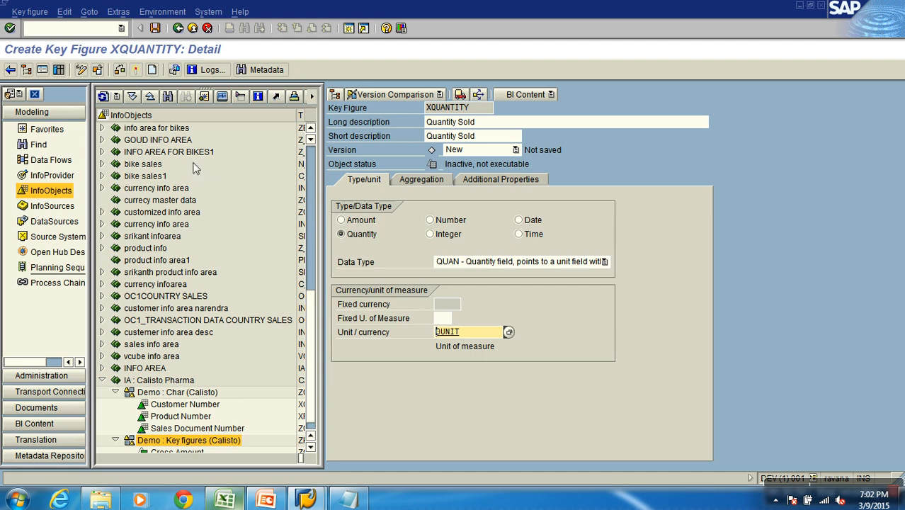
pyautogui.click(136, 70)
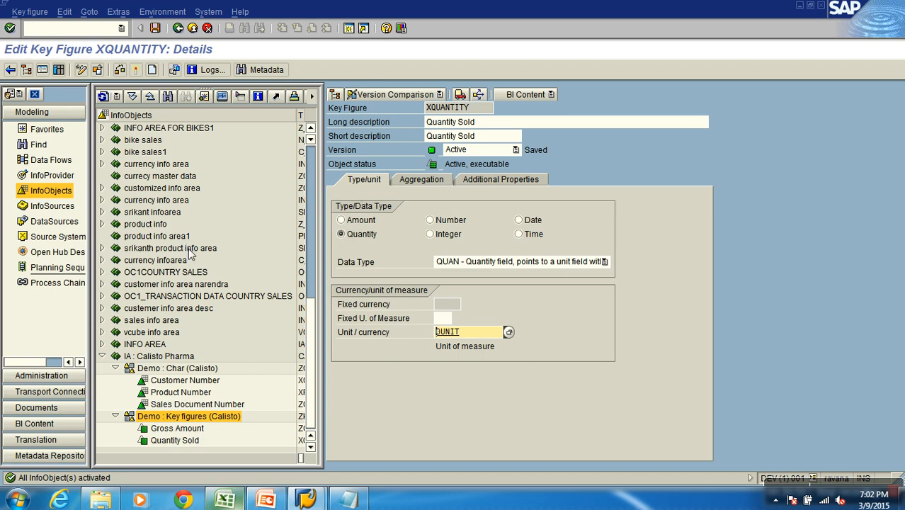
pyautogui.click(192, 28)
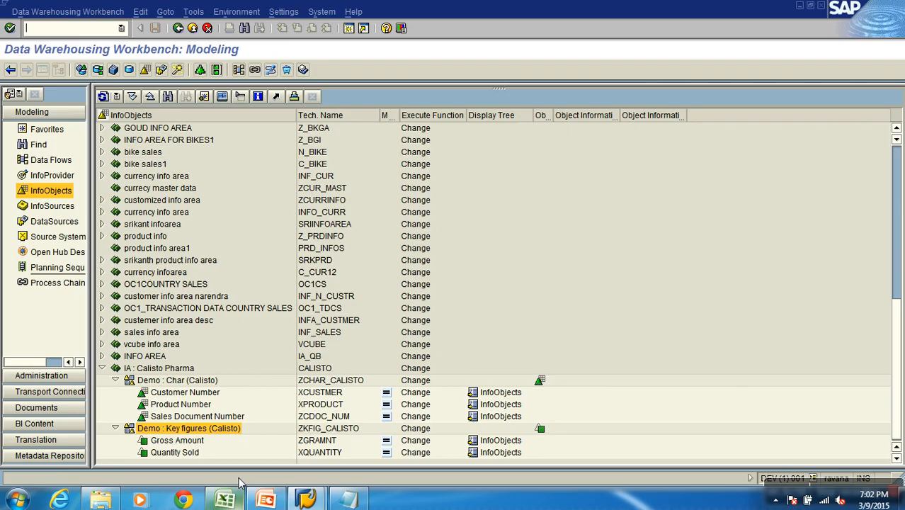
# Review the columns of the S1SALES_TRAN workbook in Excel and return to the SAP workbench
pyautogui.click(226, 500)
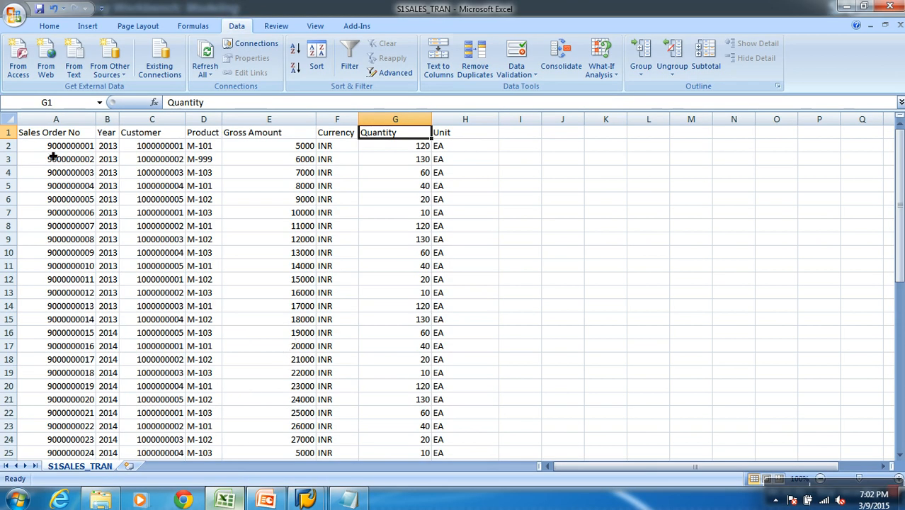
pyautogui.hotkey('alt', 'Tab')
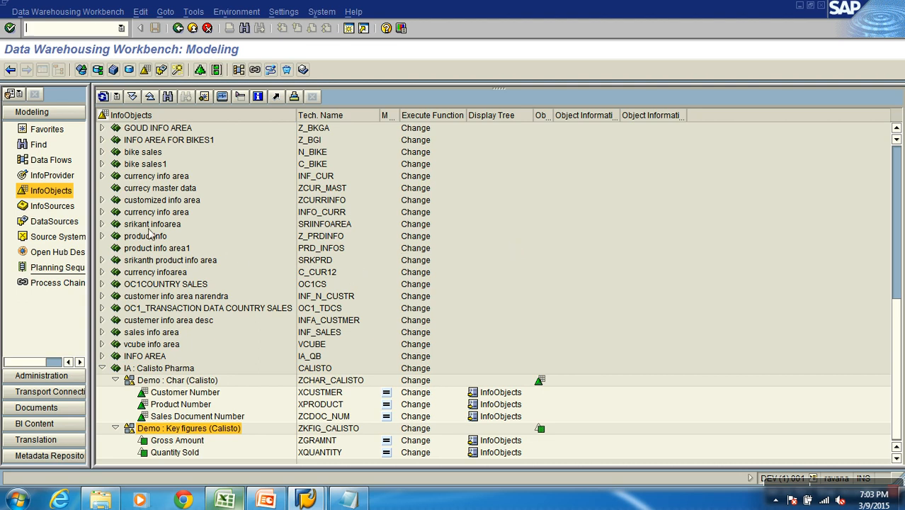
# Locate the IA : Calisto Pharma InfoArea in the InfoProvider tree and in the Favorites
pyautogui.click(62, 177)
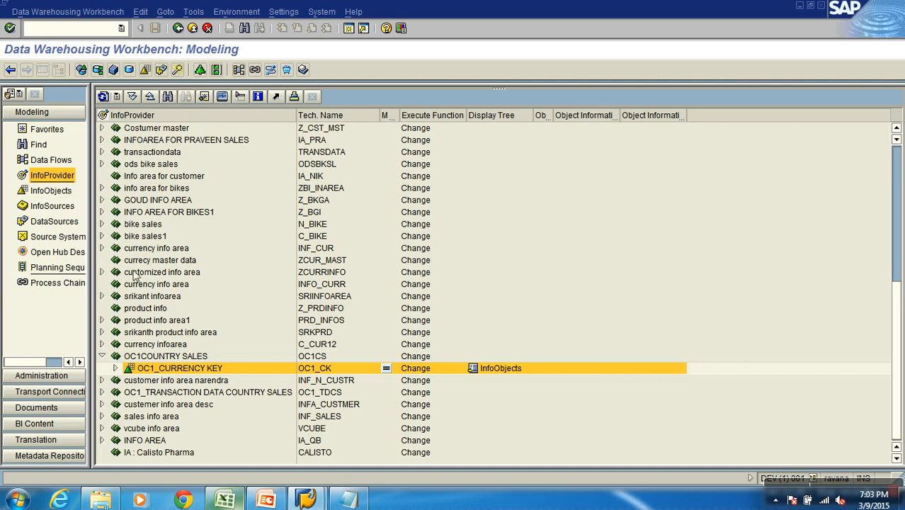
pyautogui.click(159, 358)
pyautogui.click(189, 454)
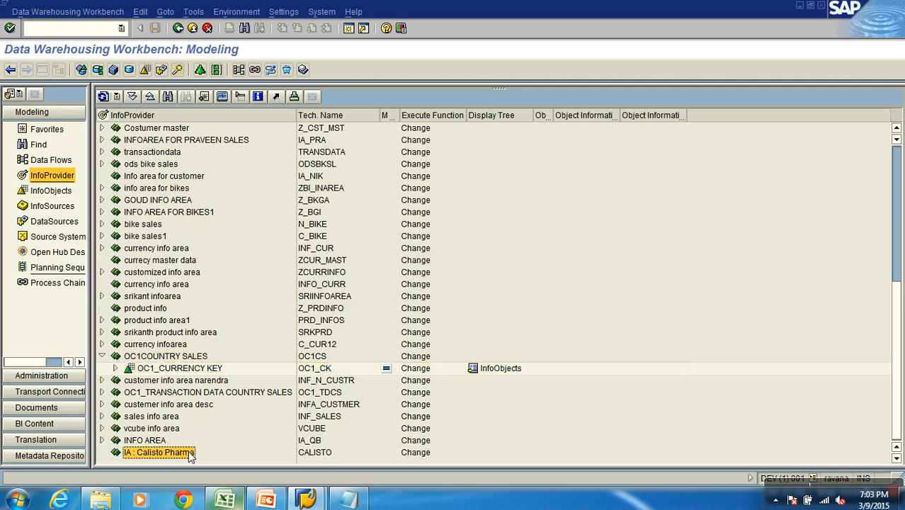
pyautogui.click(53, 131)
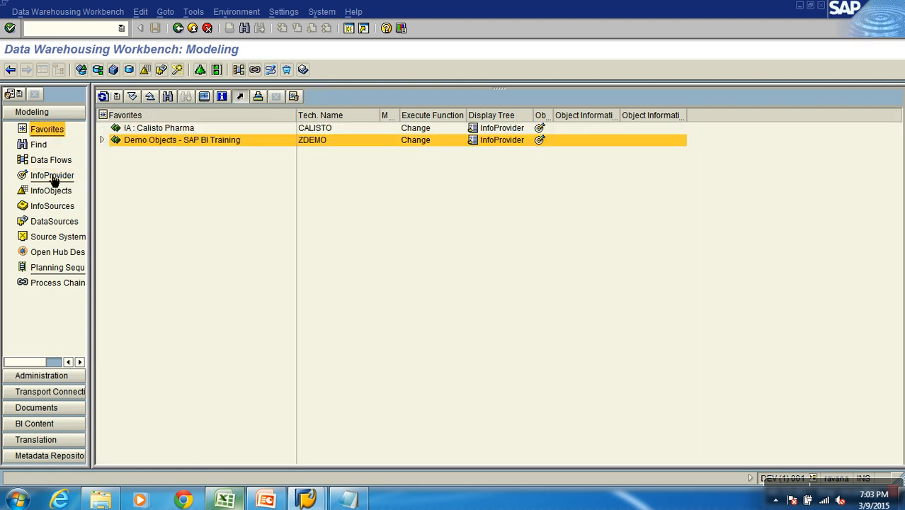
pyautogui.click(49, 179)
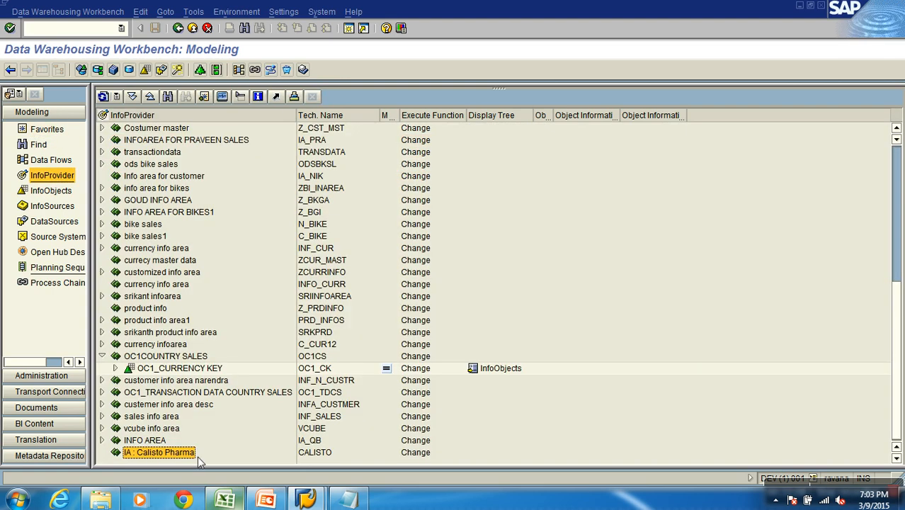
# Create a standard InfoCube XSALES described as Demo Sales Cube in the IA : Calisto Pharma InfoArea from the Favorites
pyautogui.click(57, 131)
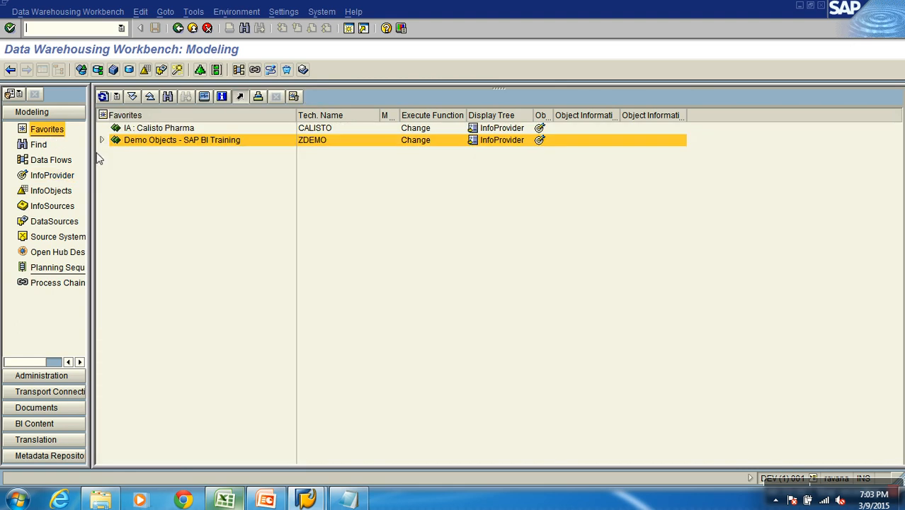
pyautogui.click(168, 129)
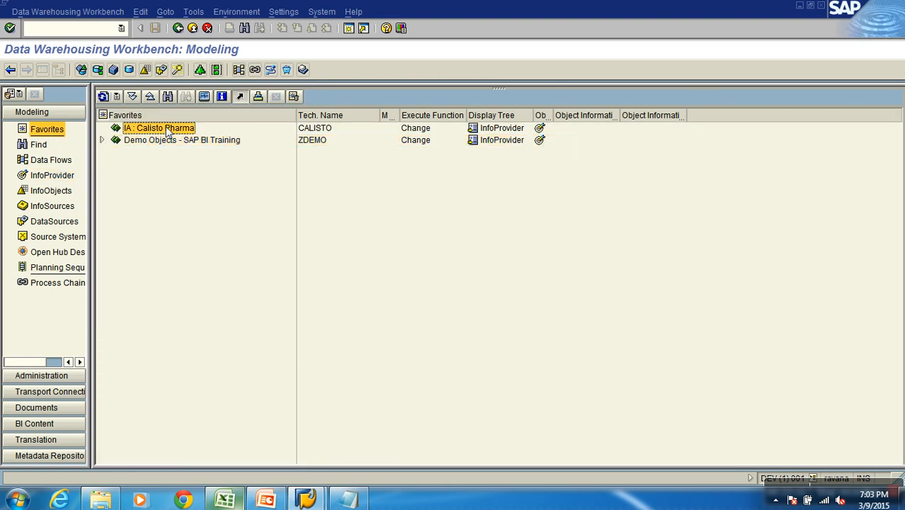
pyautogui.rightClick(168, 130)
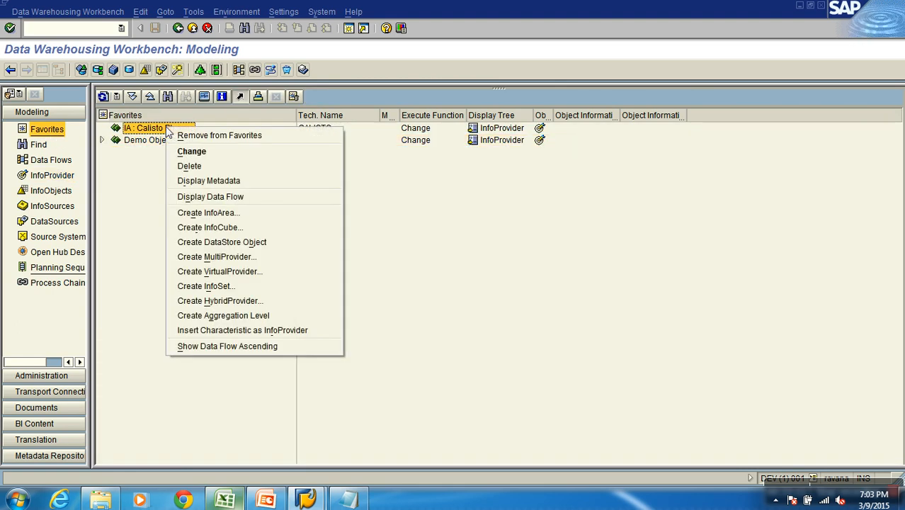
pyautogui.click(242, 227)
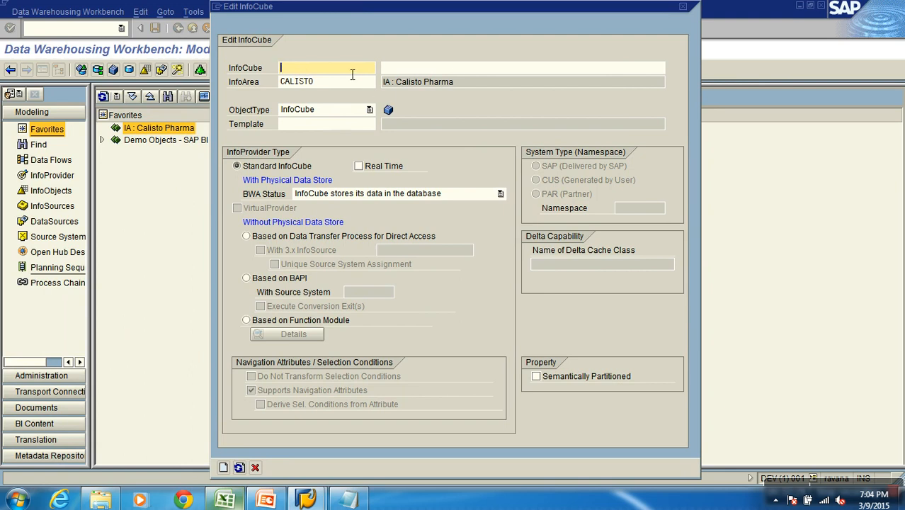
pyautogui.write('SALES')
pyautogui.press('Tab')
pyautogui.write('Demo Sales Cube')
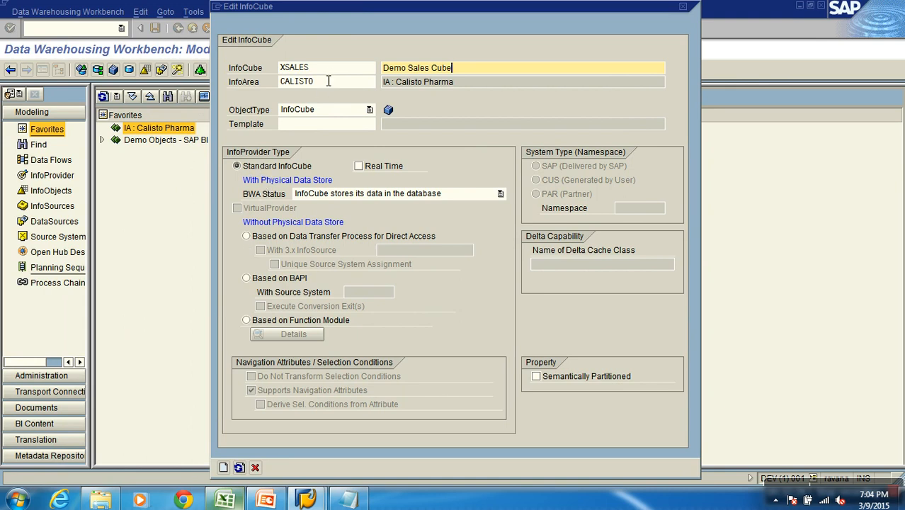
pyautogui.hotkey('shift', 'Tab')
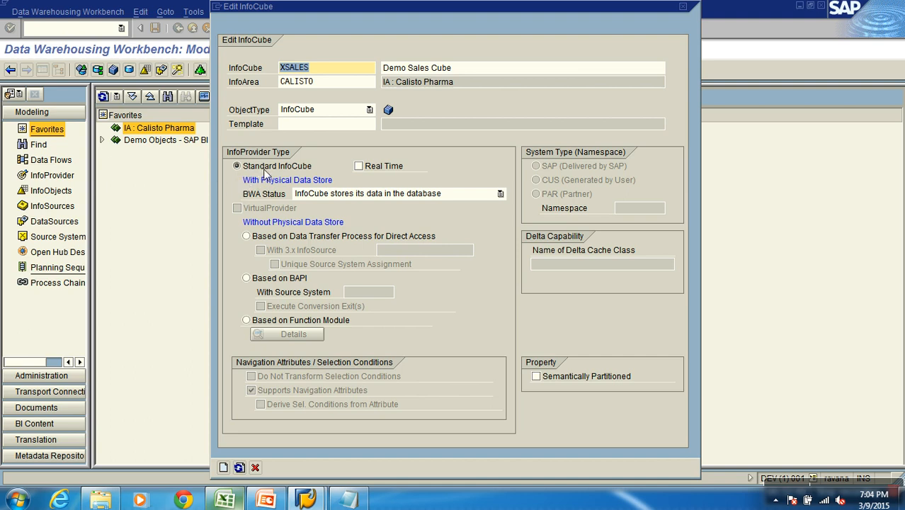
pyautogui.click(223, 467)
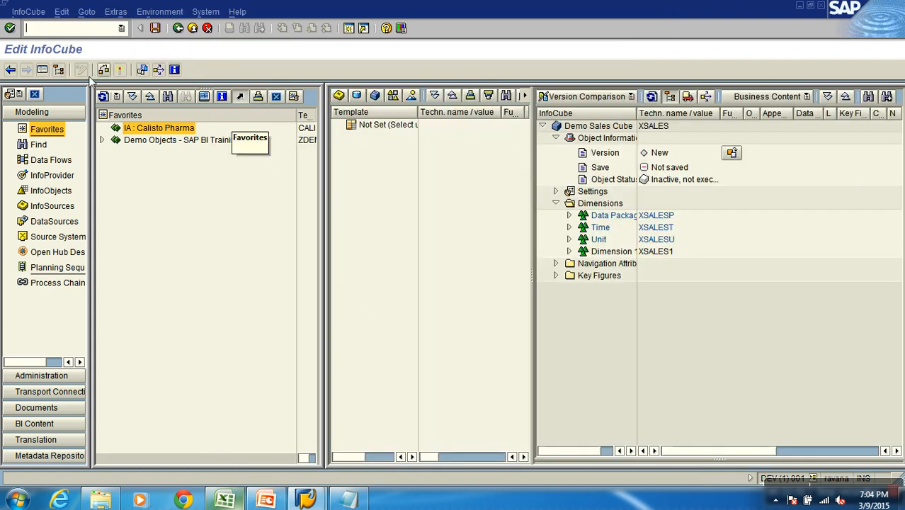
# Enlarge the cube editing area and its InfoCube column, with the Object Information and Dimensions nodes collapsed
pyautogui.click(45, 67)
pyautogui.moveTo(322, 149); pyautogui.dragTo(198, 150)
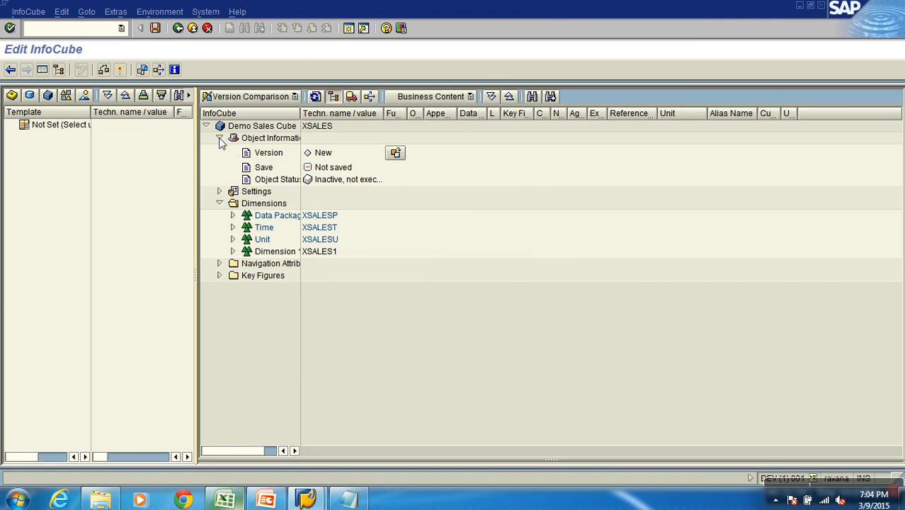
pyautogui.click(220, 137)
pyautogui.click(220, 161)
pyautogui.moveTo(301, 119); pyautogui.dragTo(424, 119)
# Check the cube's technical name and its description dialog, leaving the description as it is
pyautogui.click(281, 128)
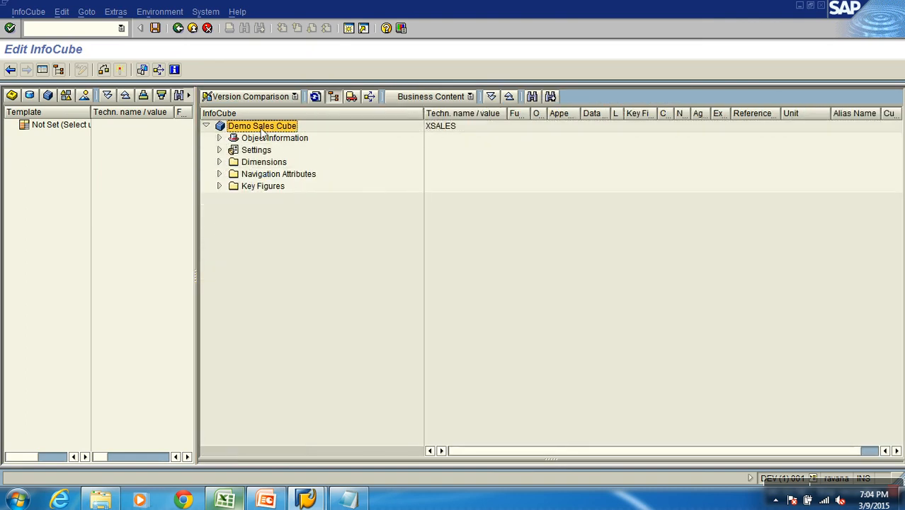
pyautogui.click(446, 128)
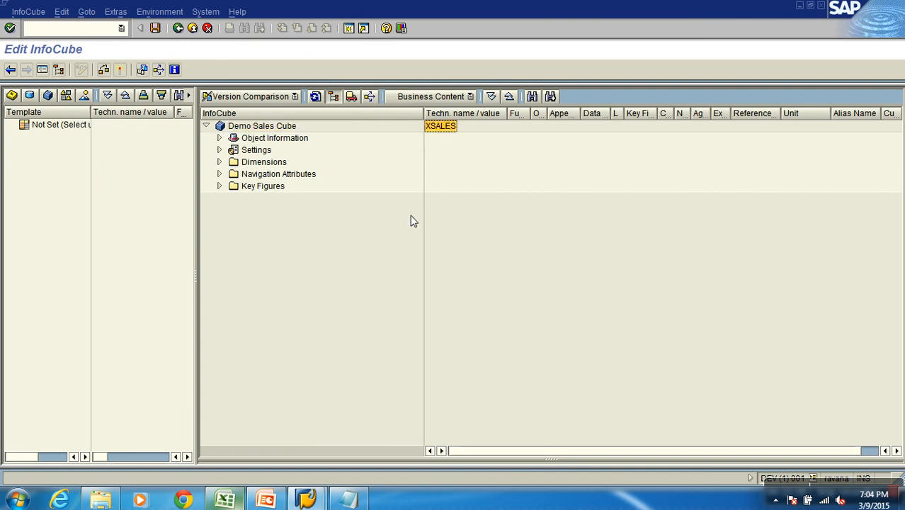
pyautogui.click(288, 128)
pyautogui.rightClick(289, 128)
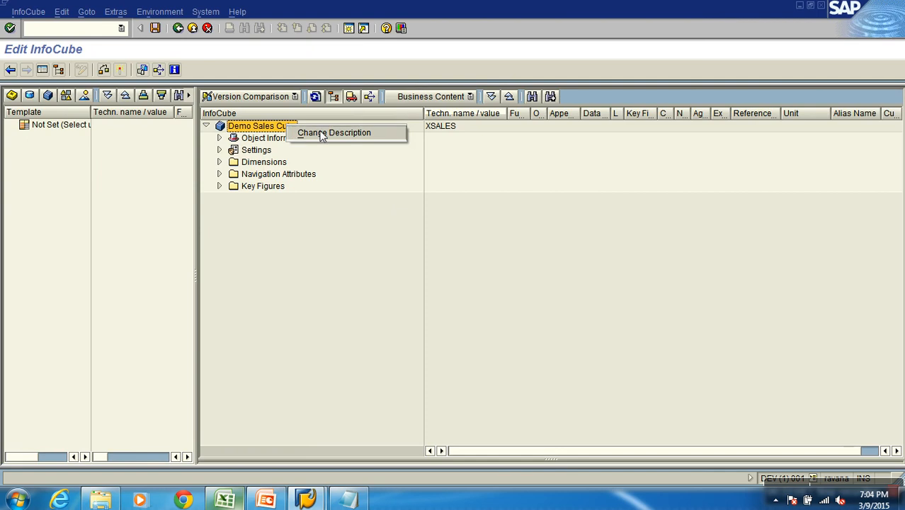
pyautogui.click(320, 134)
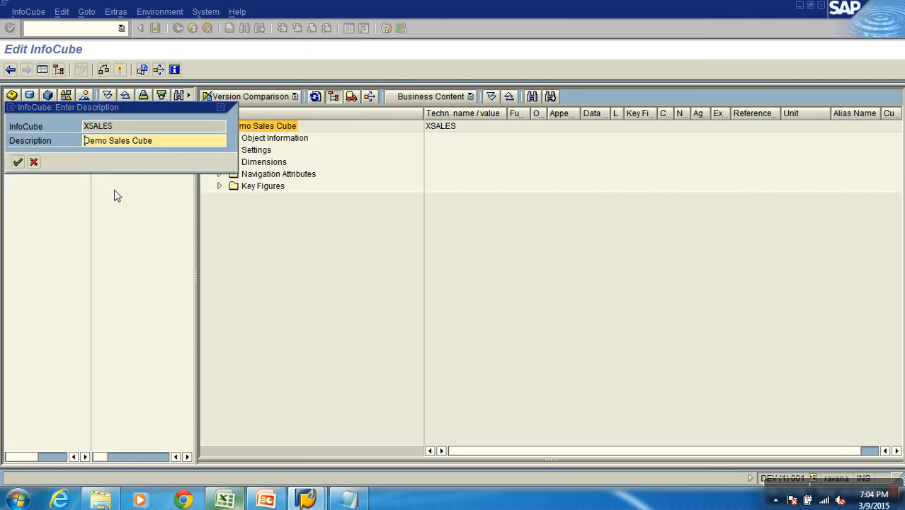
pyautogui.click(33, 162)
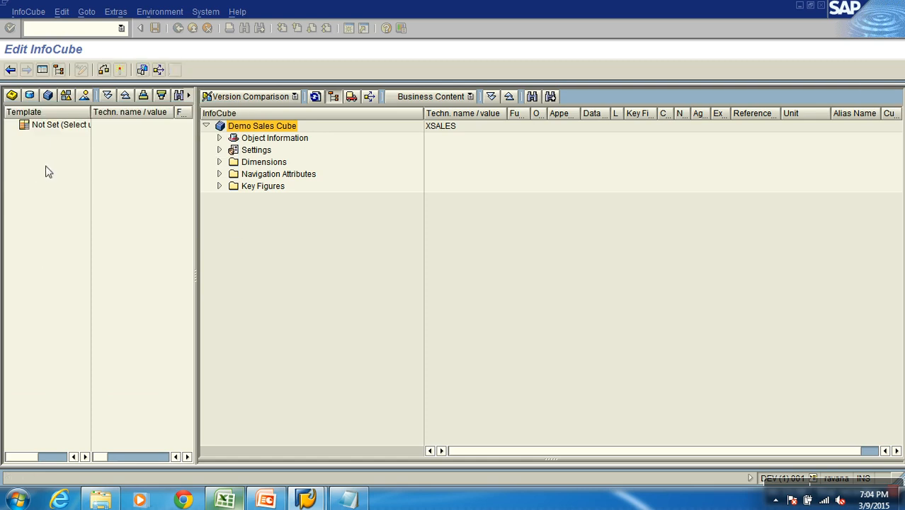
# Review the cube's version and object status under Object Information, and expand its Settings node
pyautogui.click(219, 138)
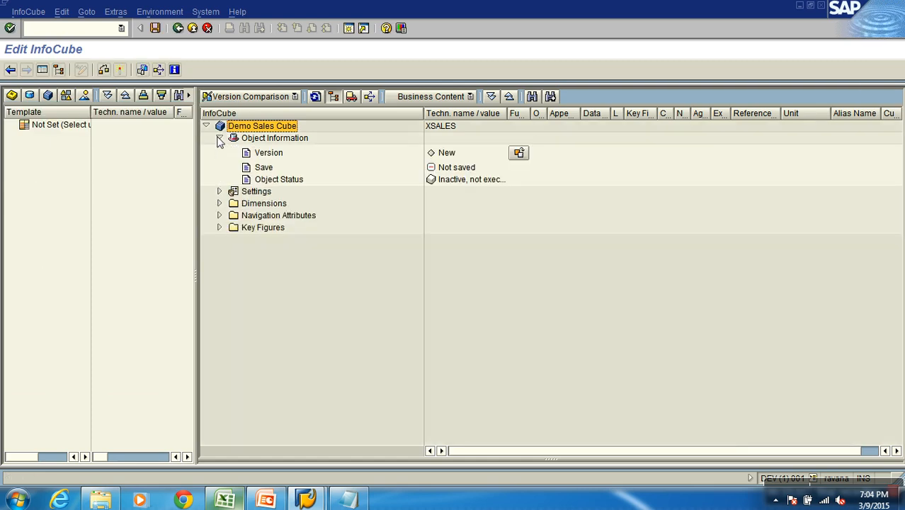
pyautogui.click(441, 152)
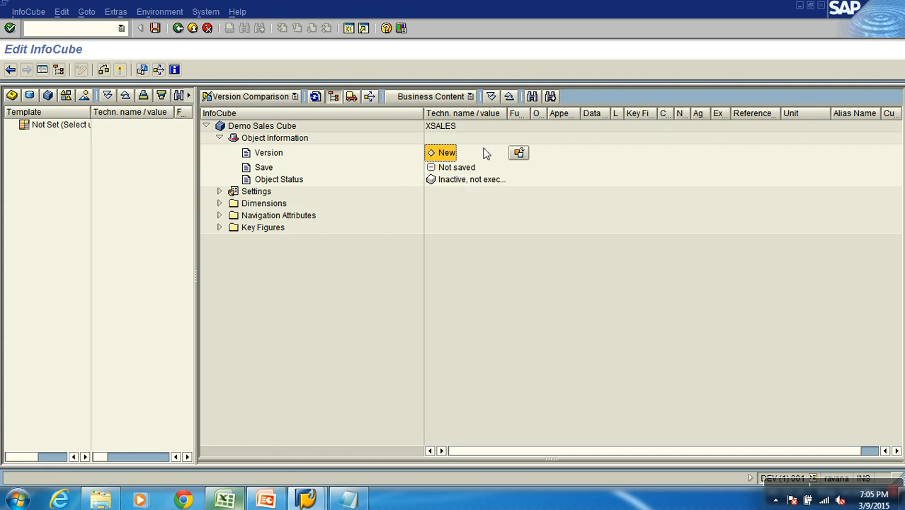
pyautogui.moveTo(511, 119); pyautogui.dragTo(561, 119)
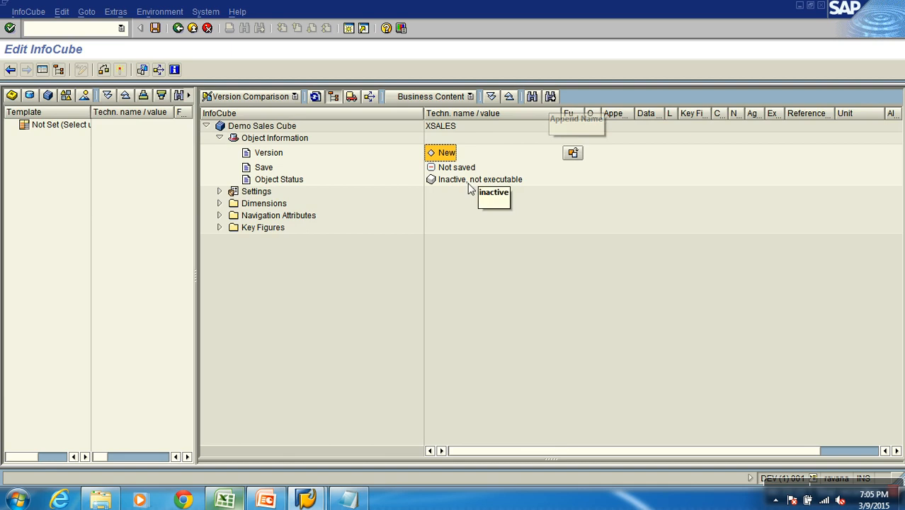
pyautogui.click(446, 181)
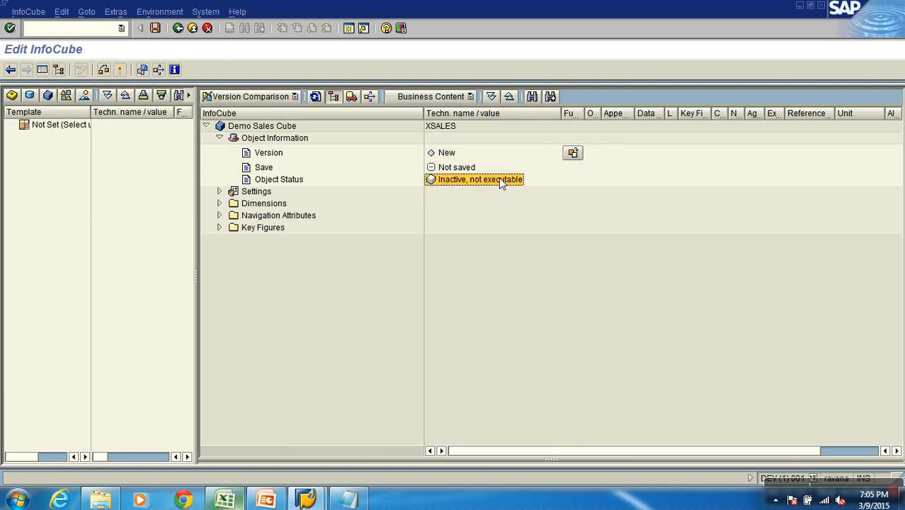
pyautogui.click(219, 138)
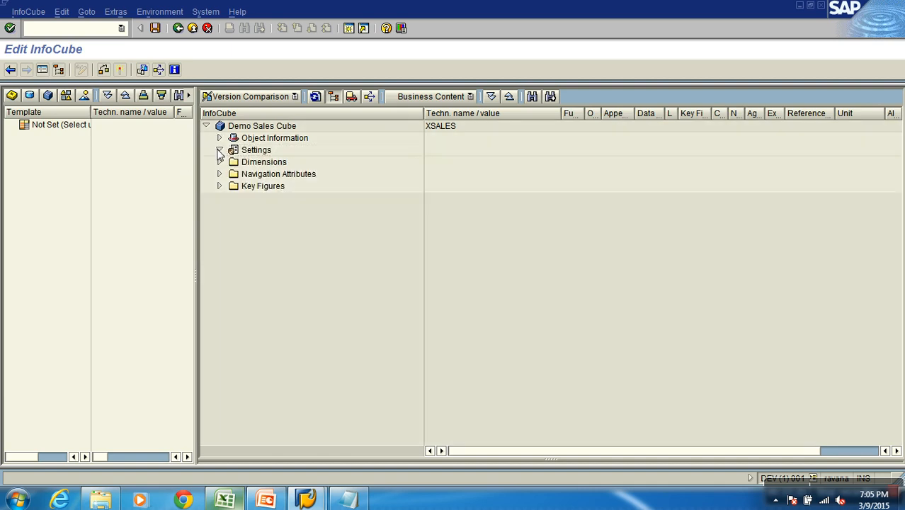
pyautogui.click(219, 150)
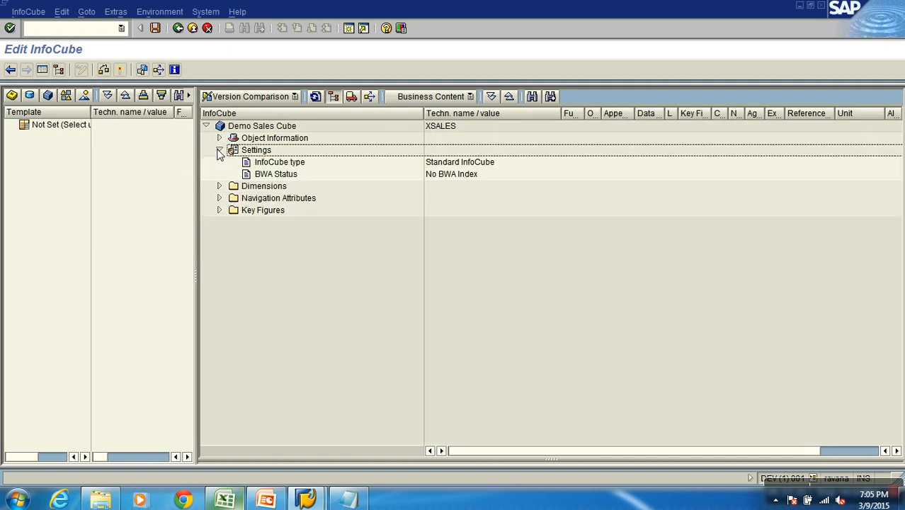
# Check the InfoCube type under the cube's Settings node, and collapse the node
pyautogui.click(290, 165)
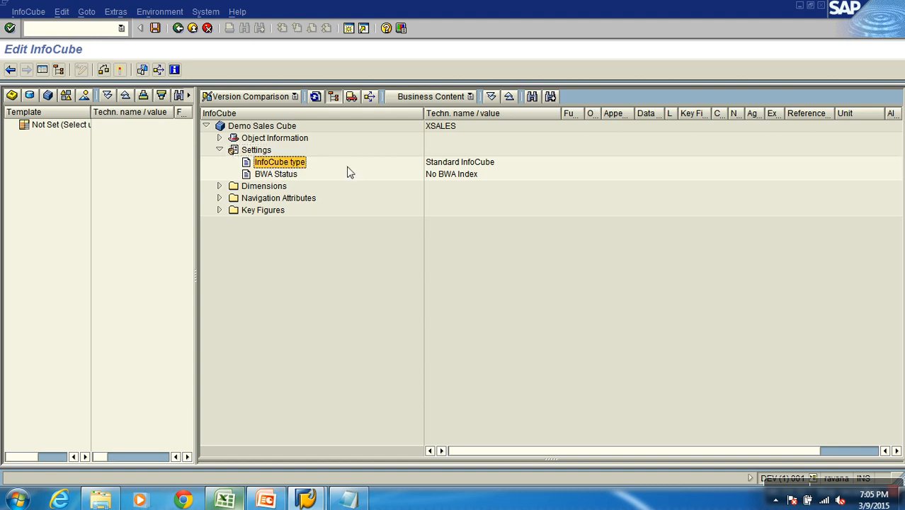
pyautogui.click(448, 165)
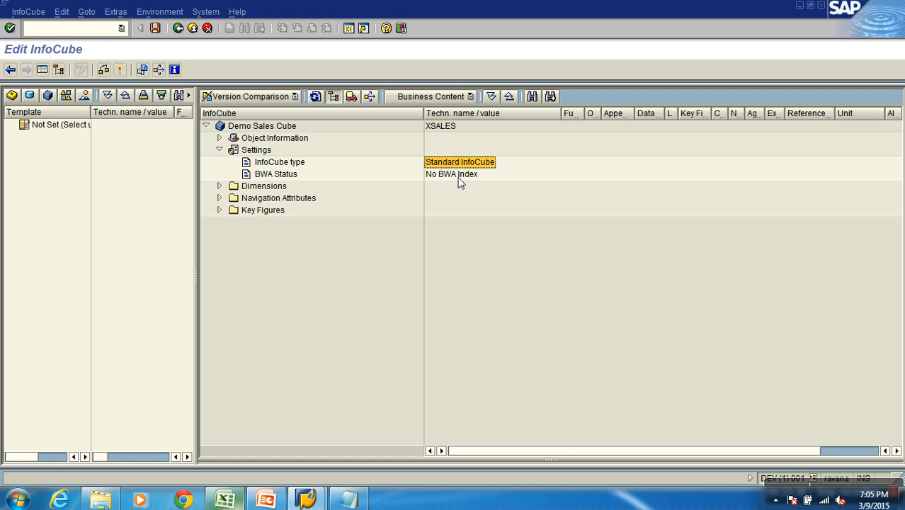
pyautogui.click(220, 150)
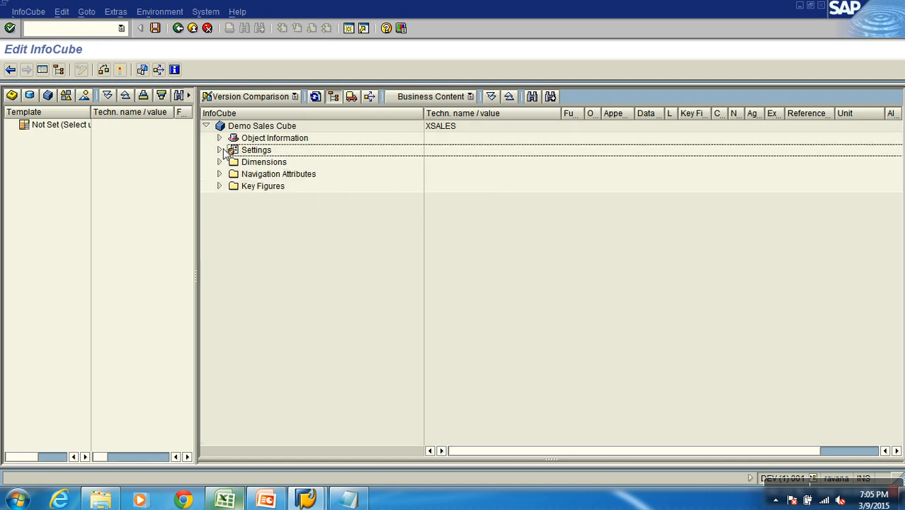
# Expand the cube's Key Figures and Dimensions folders
pyautogui.click(266, 163)
pyautogui.click(247, 184)
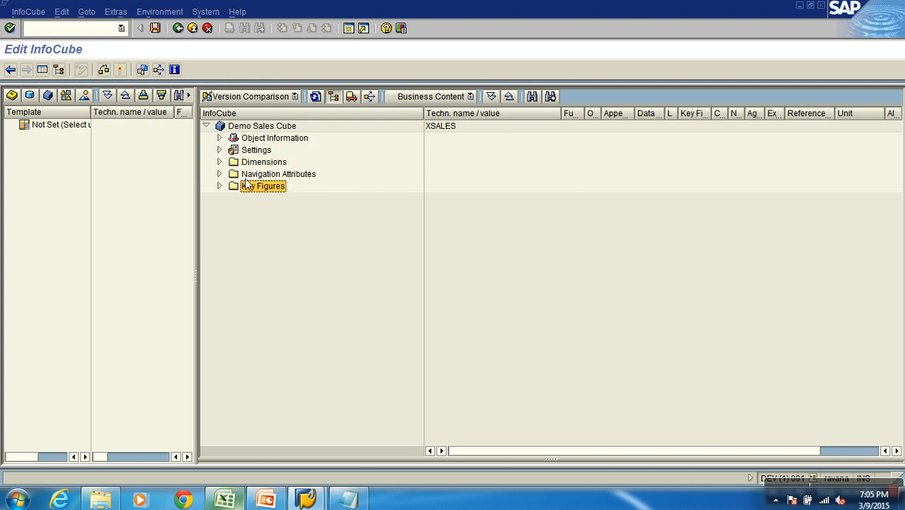
pyautogui.click(218, 187)
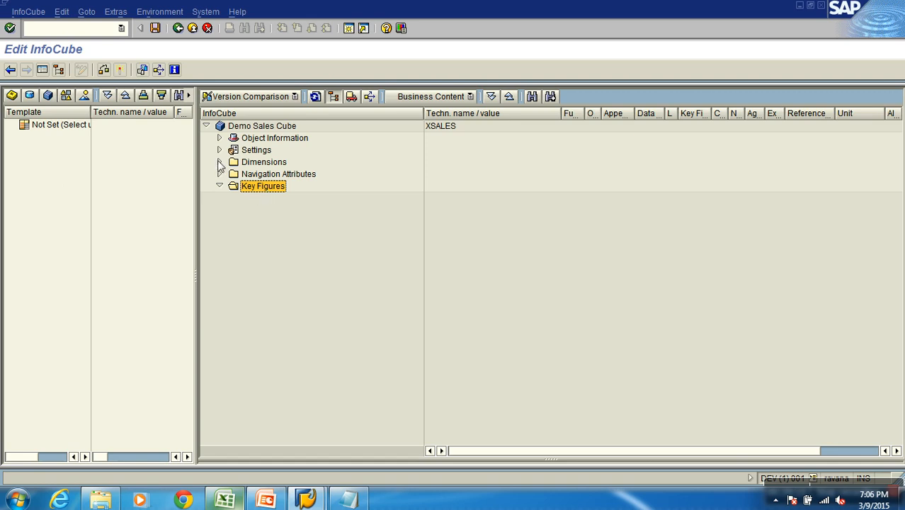
pyautogui.click(255, 165)
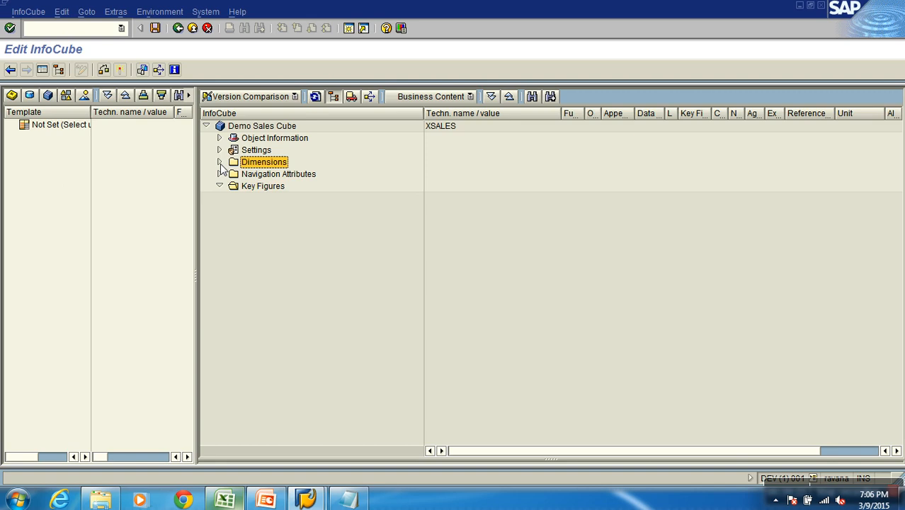
pyautogui.click(219, 163)
# Examine the cube's Data Package, Time, Unit and Dimension 1 dimensions in the Dimensions folder
pyautogui.click(259, 175)
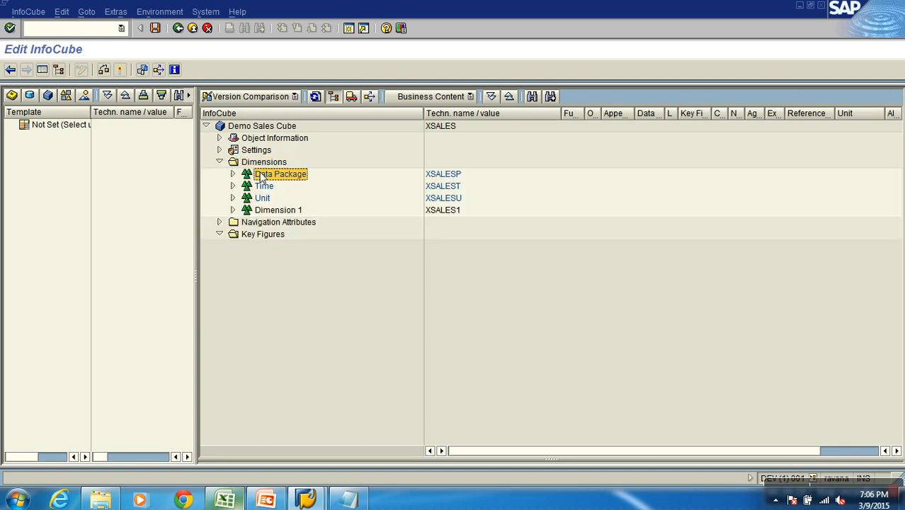
pyautogui.click(262, 199)
pyautogui.click(264, 212)
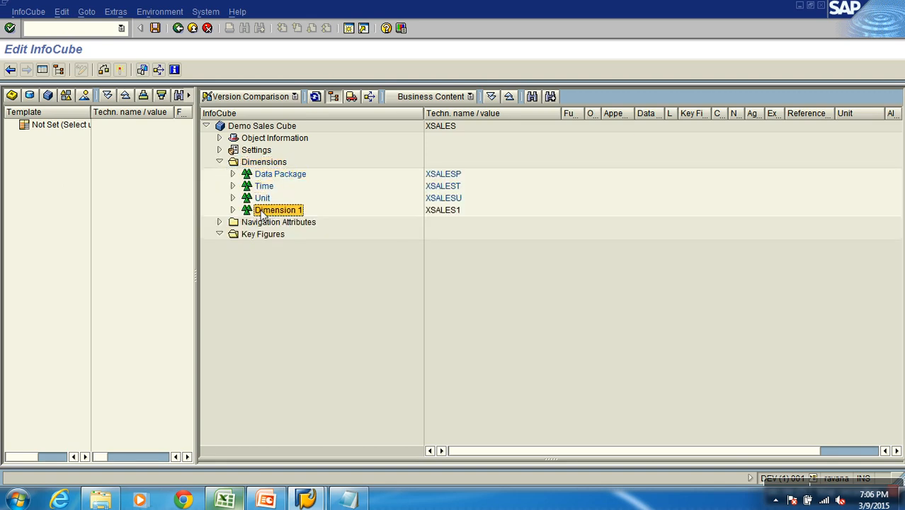
pyautogui.click(289, 176)
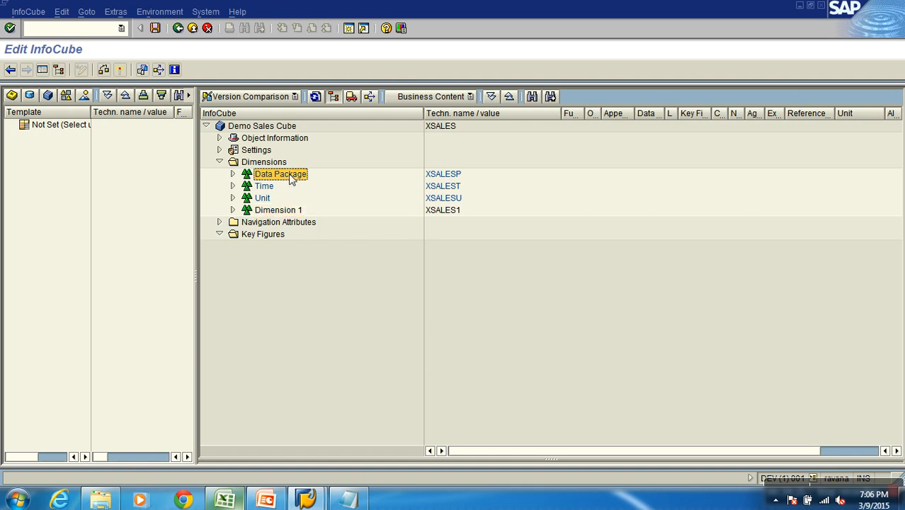
pyautogui.click(265, 187)
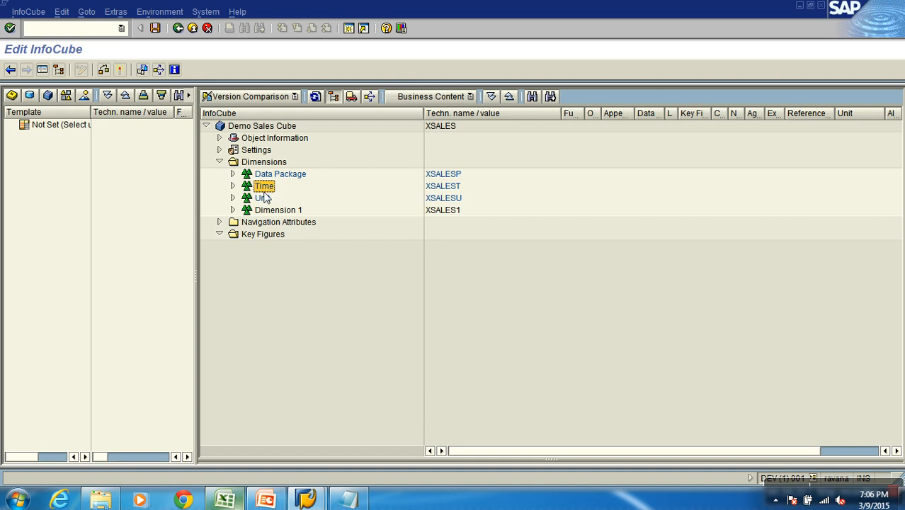
pyautogui.click(264, 199)
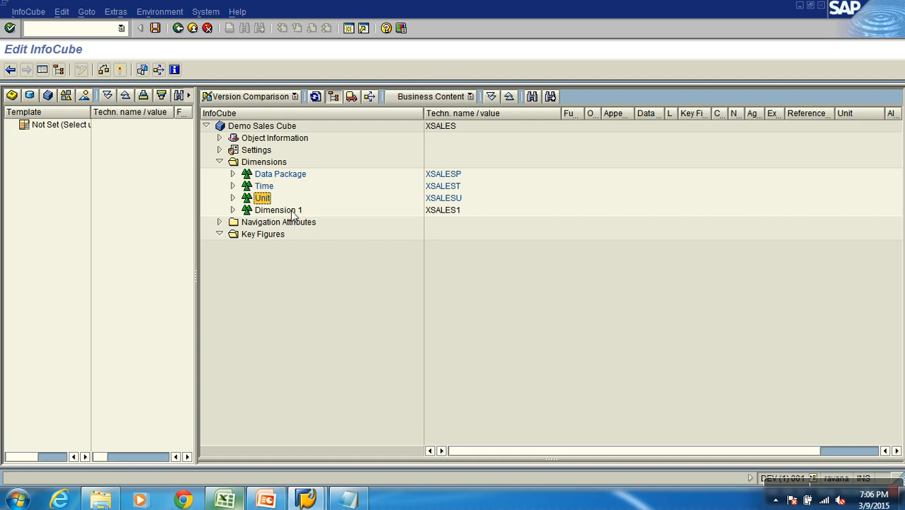
pyautogui.click(291, 212)
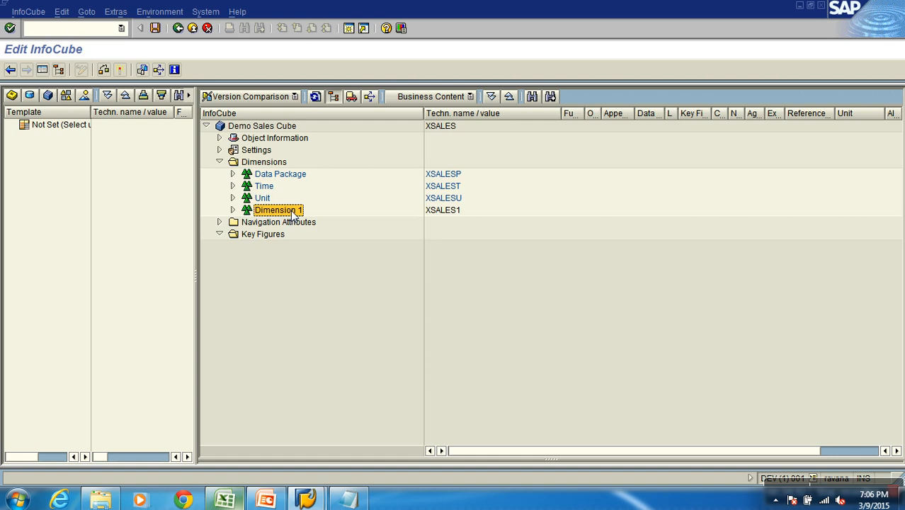
pyautogui.click(291, 176)
pyautogui.click(267, 186)
pyautogui.click(263, 199)
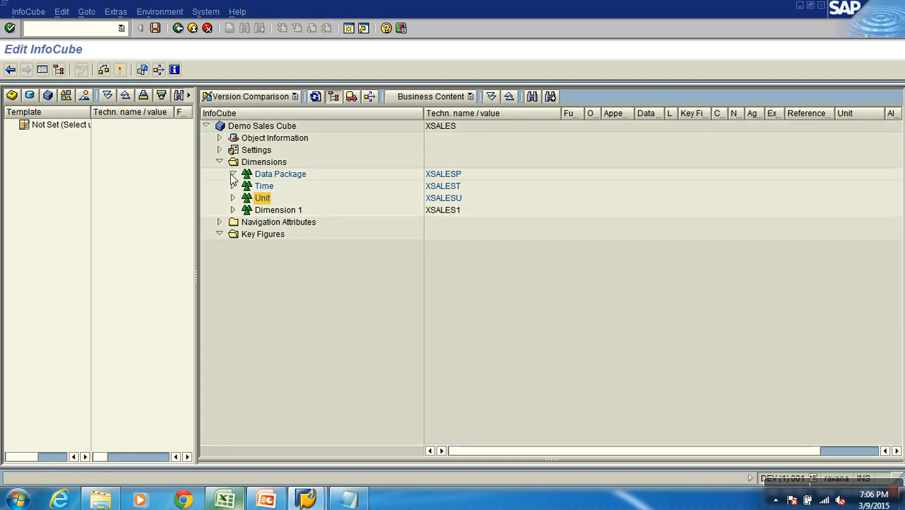
# Check the technical characteristics inside the Data Package dimension, including Request ID, and collapse the dimension
pyautogui.click(232, 175)
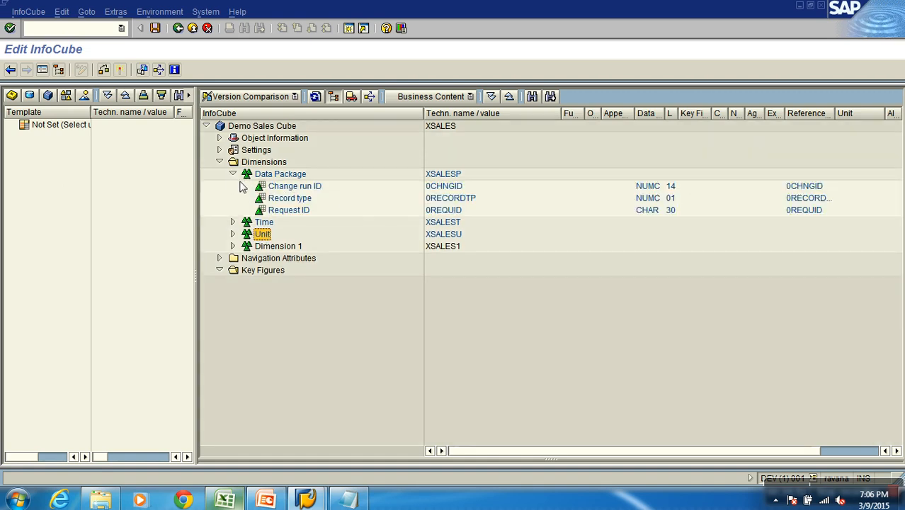
pyautogui.click(445, 211)
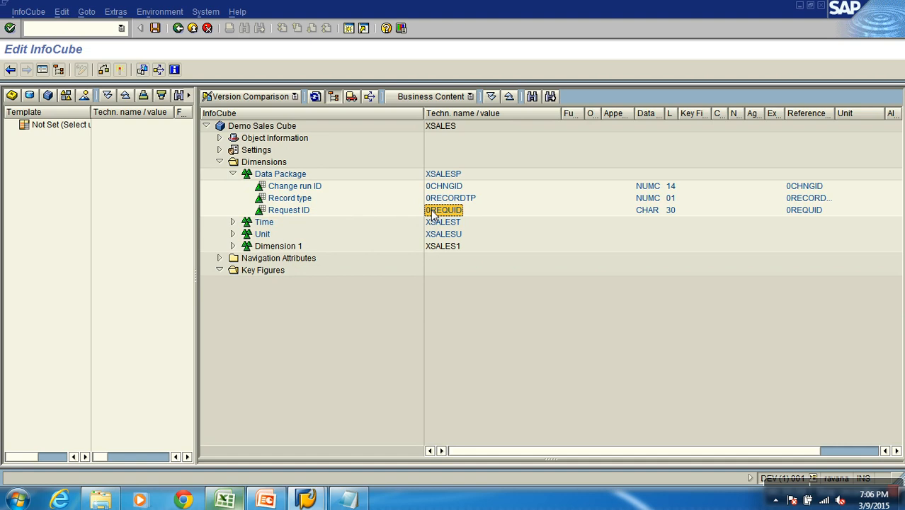
pyautogui.click(233, 175)
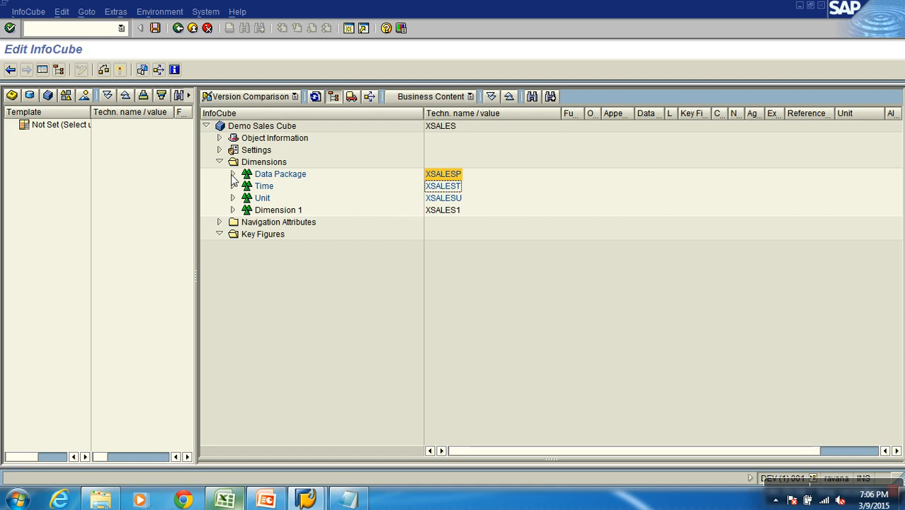
pyautogui.click(265, 188)
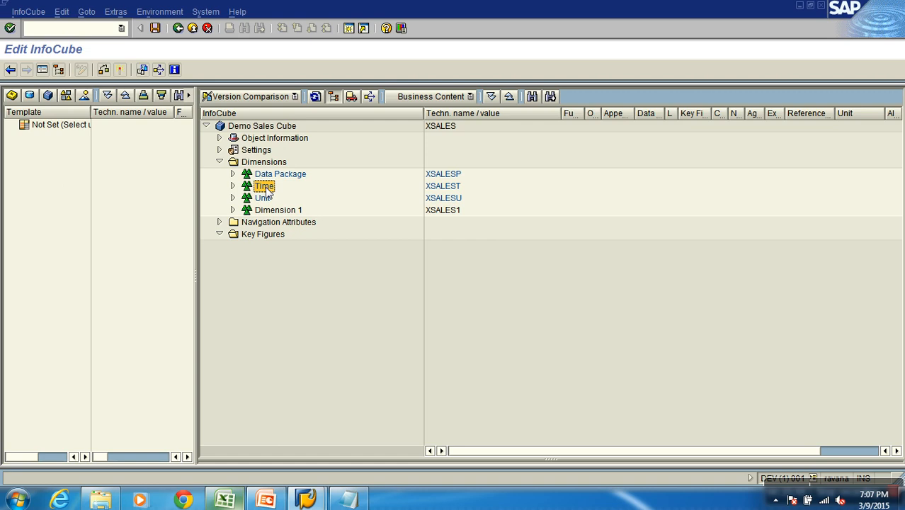
pyautogui.rightClick(266, 189)
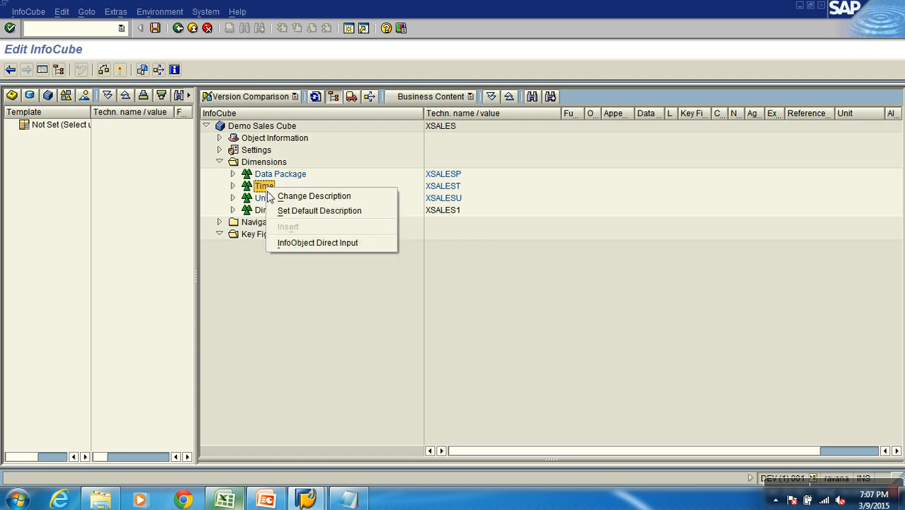
pyautogui.click(309, 333)
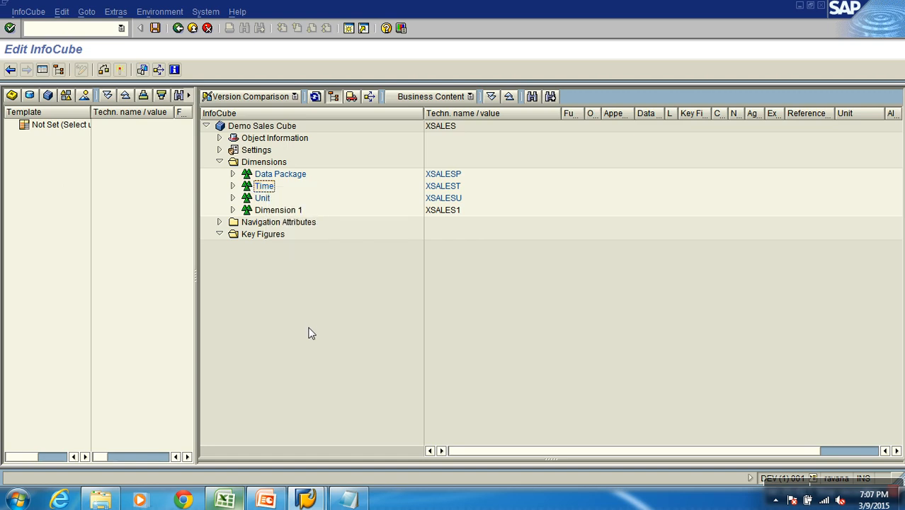
# Insert the calendar year characteristic 0CALYEAR into the Time dimension through InfoObject Direct Input, choosing it from the list of time InfoObjects
pyautogui.rightClick(268, 189)
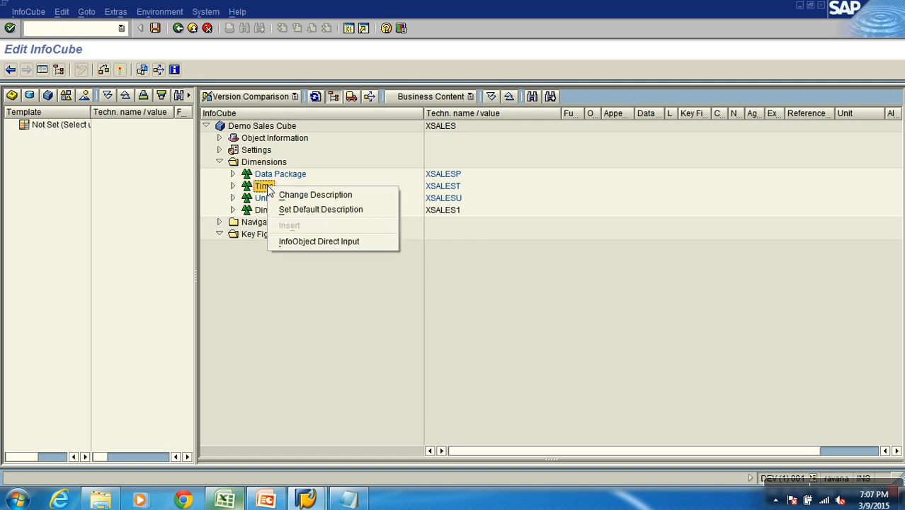
pyautogui.click(301, 241)
pyautogui.write('0')
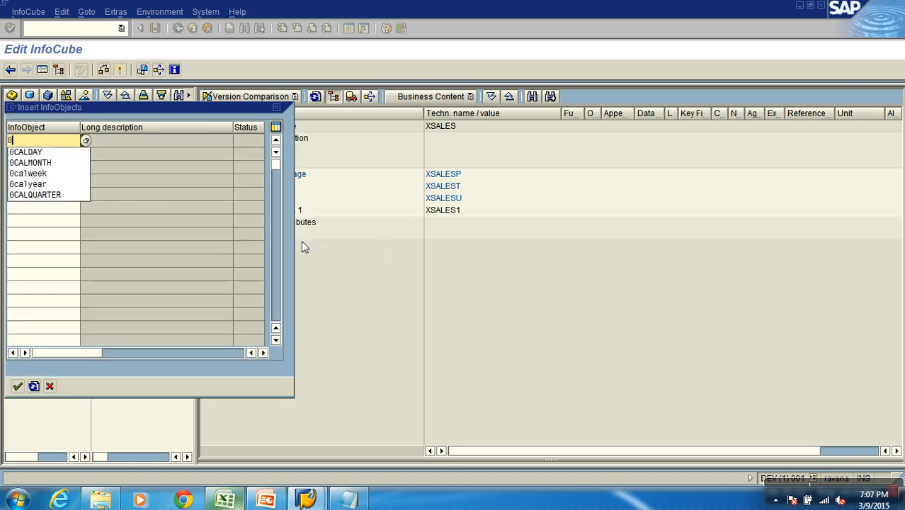
pyautogui.write('CALYEAR')
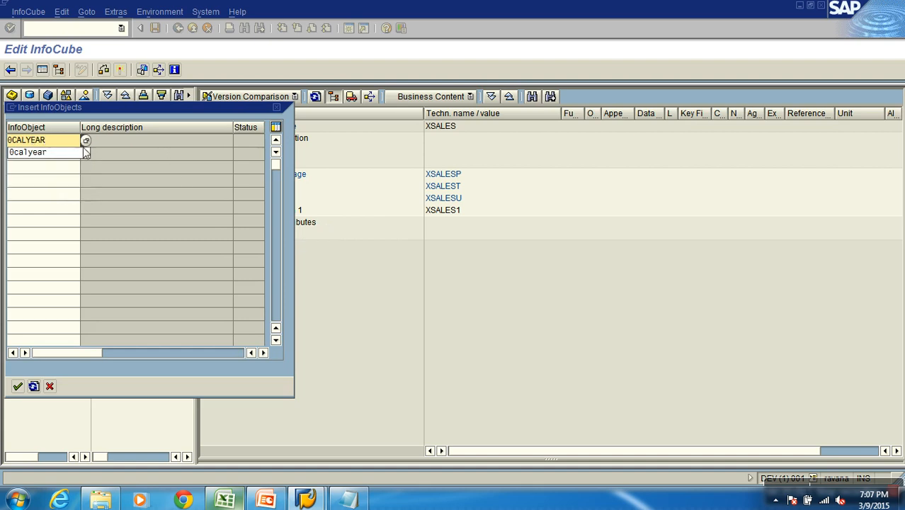
pyautogui.press('BackSpace')
pyautogui.press('BackSpace')
pyautogui.press('BackSpace')
pyautogui.press('BackSpace')
pyautogui.press('BackSpace')
pyautogui.press('BackSpace')
pyautogui.press('BackSpace')
pyautogui.press('BackSpace')
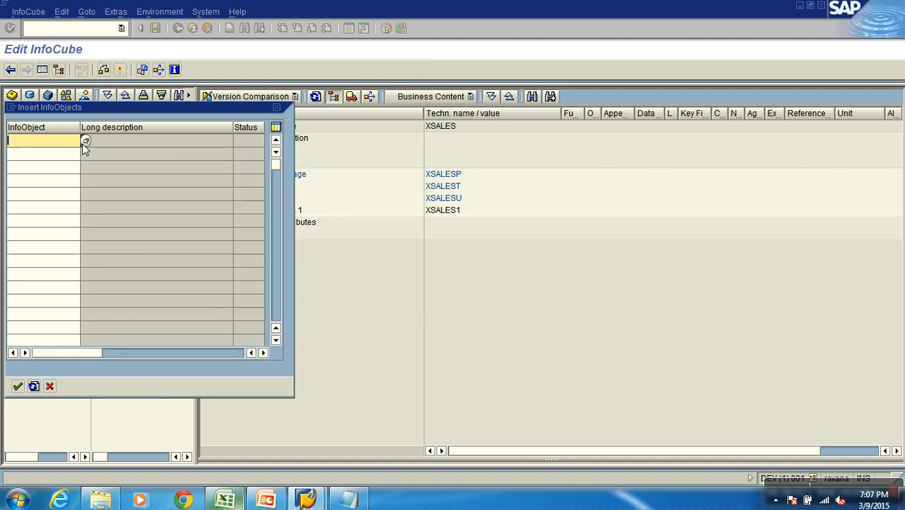
pyautogui.click(85, 143)
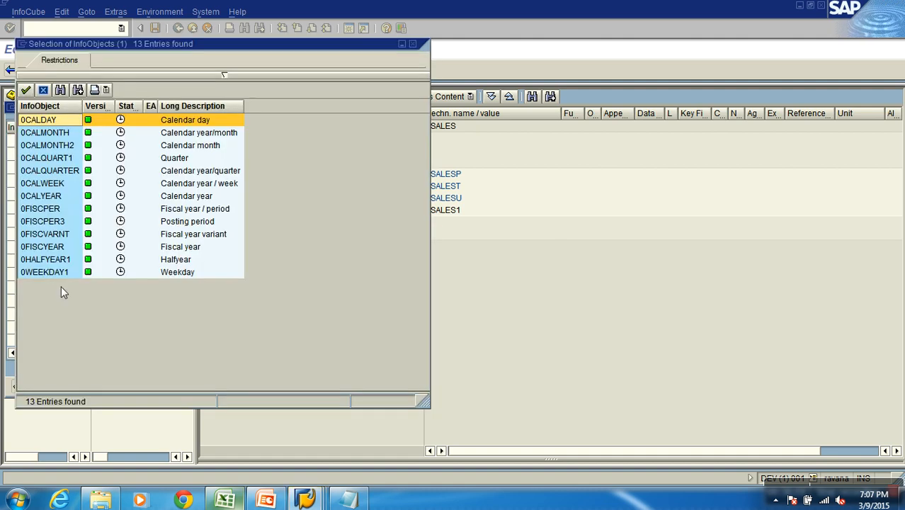
pyautogui.doubleClick(54, 196)
pyautogui.click(19, 386)
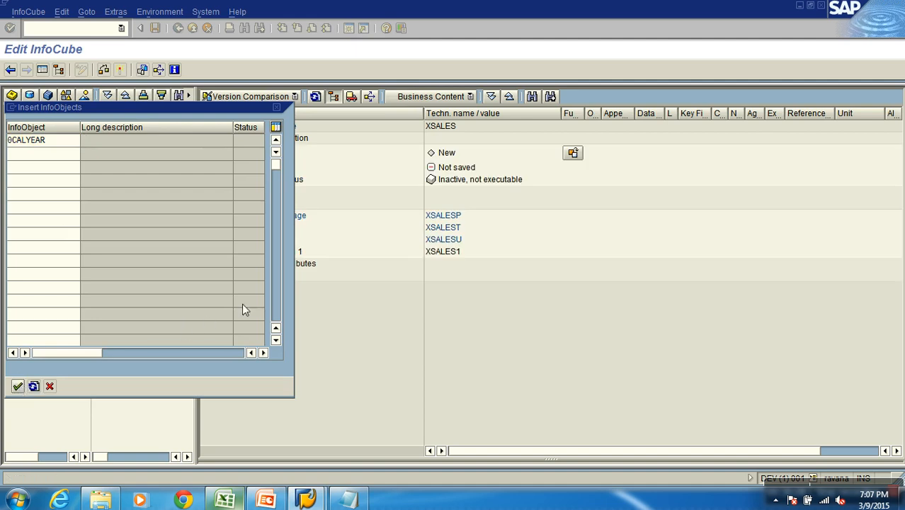
# Review the calendar year entry and technical name of the Time dimension, collapse it and expand the Unit dimension
pyautogui.click(232, 227)
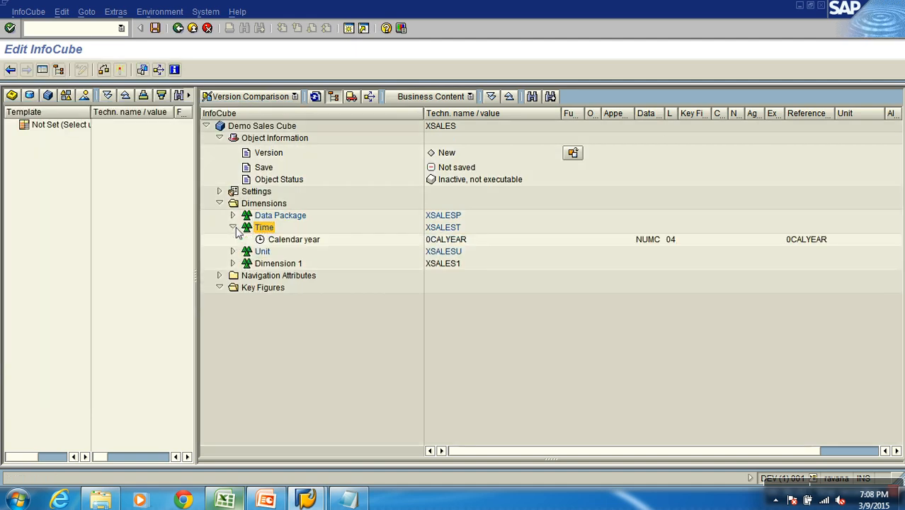
pyautogui.click(436, 241)
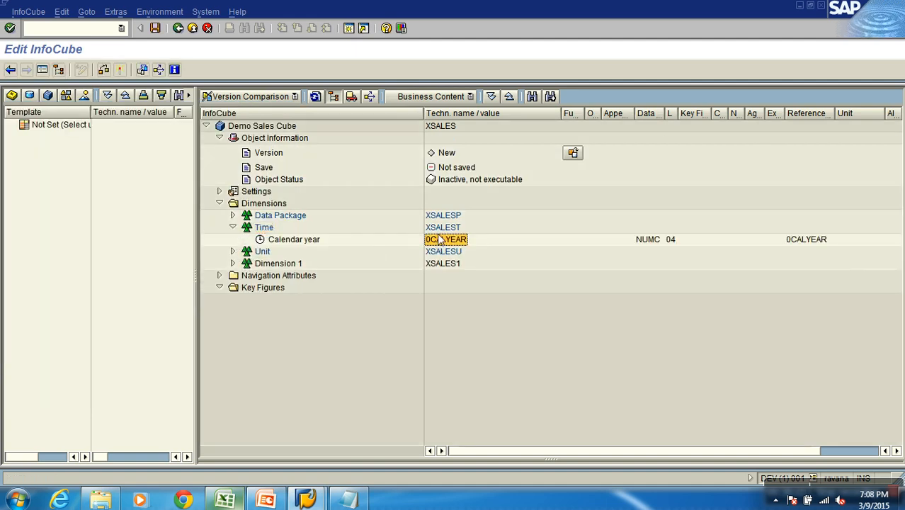
pyautogui.click(444, 229)
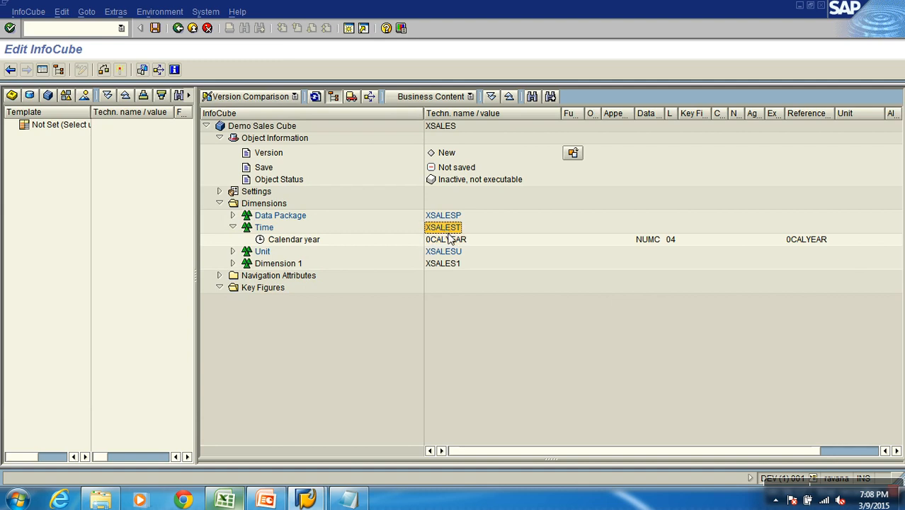
pyautogui.click(448, 241)
pyautogui.click(445, 228)
pyautogui.click(233, 228)
pyautogui.click(260, 240)
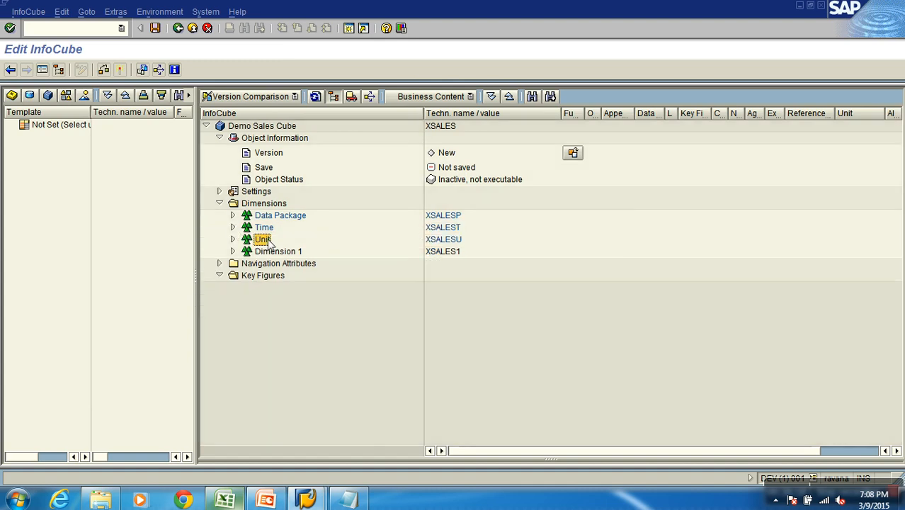
pyautogui.click(233, 239)
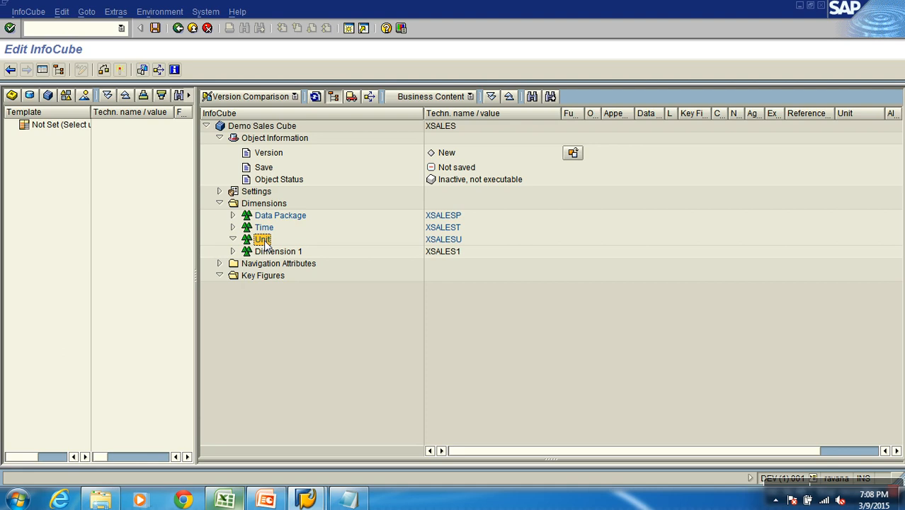
# Start InfoObject Direct Input for the Key Figures folder and search for InfoObjects matching XGR*
pyautogui.click(270, 278)
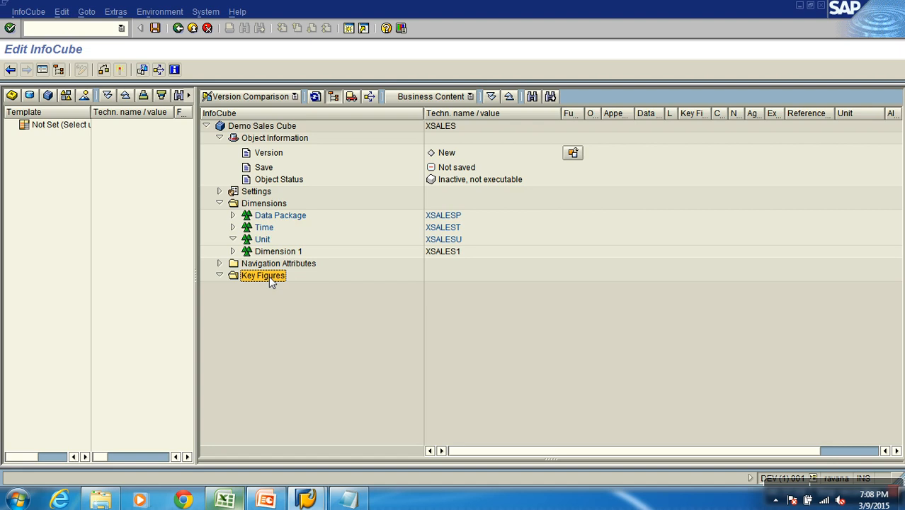
pyautogui.rightClick(268, 275)
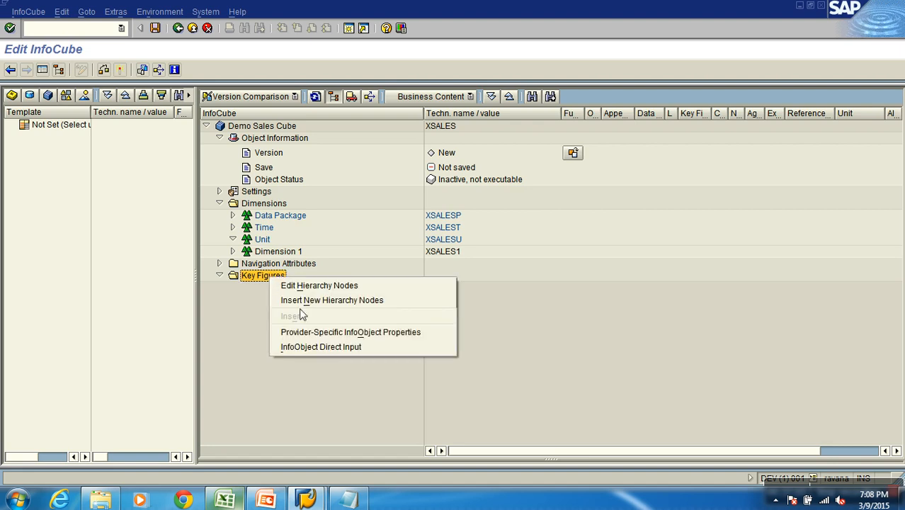
pyautogui.click(323, 348)
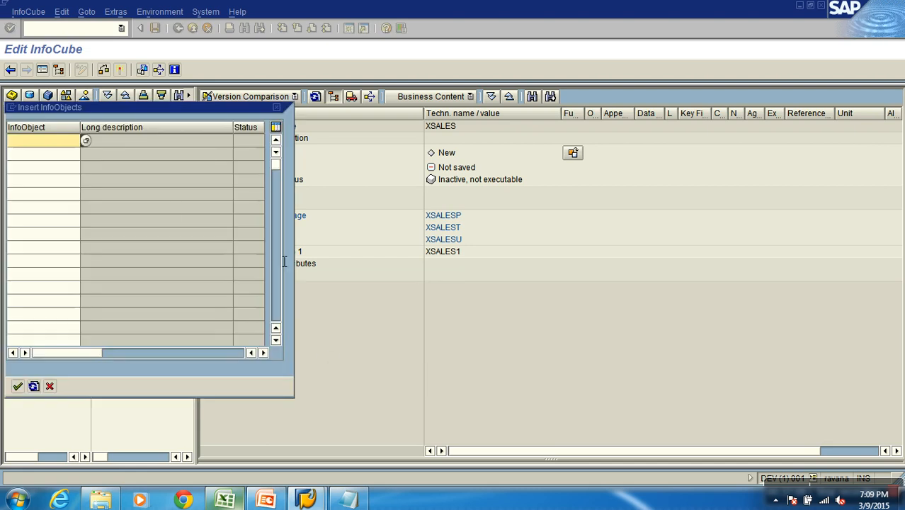
pyautogui.write('X')
pyautogui.write('AM')
pyautogui.press('BackSpace')
pyautogui.press('BackSpace')
pyautogui.write('GR*')
pyautogui.press('F4')
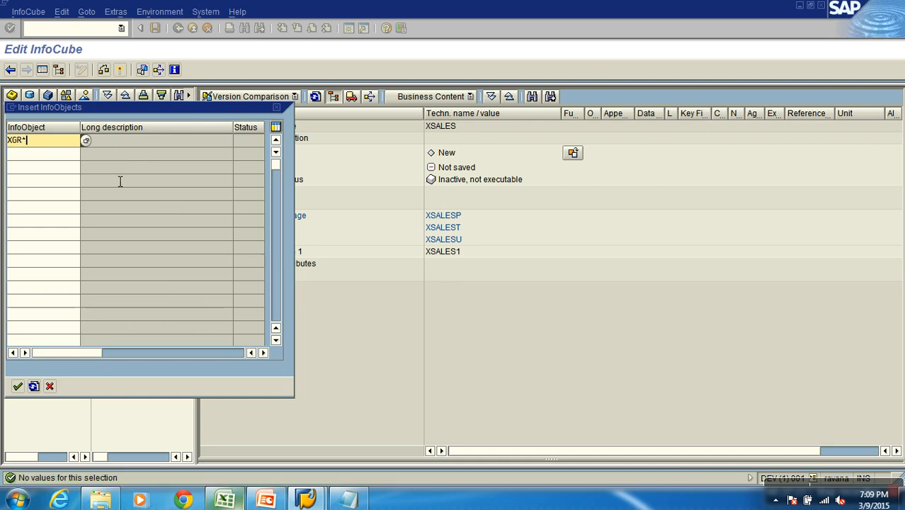
# Search for InfoObjects starting with ZGR instead and insert the Gross Amount key figure ZGRAMNT into the Key Figures folder
pyautogui.click(86, 142)
pyautogui.press('Left')
pyautogui.press('Left')
pyautogui.press('Left')
pyautogui.press('BackSpace')
pyautogui.write('Z')
pyautogui.press('F4')
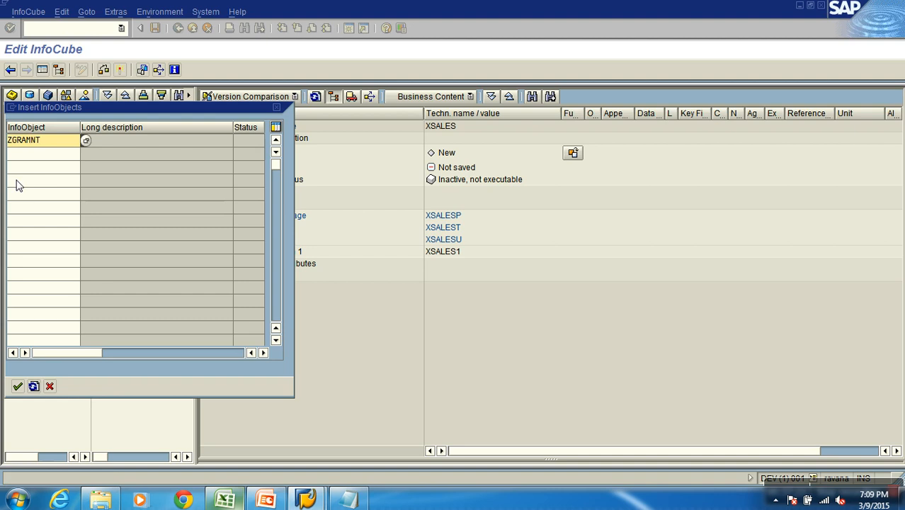
pyautogui.click(18, 387)
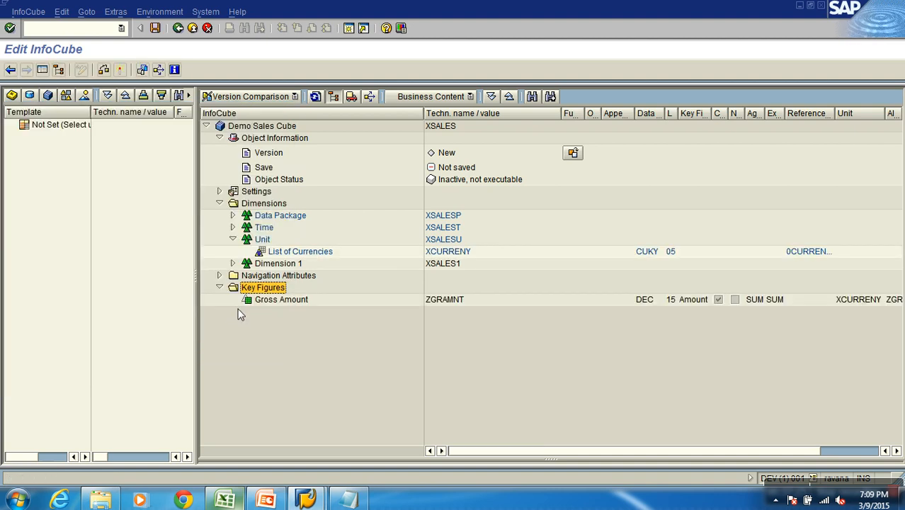
# Widen the InfoCube structure area and check the Gross Amount key figure's technical name, data type, length, key figure type and unit
pyautogui.click(264, 301)
pyautogui.moveTo(195, 172); pyautogui.dragTo(21, 167)
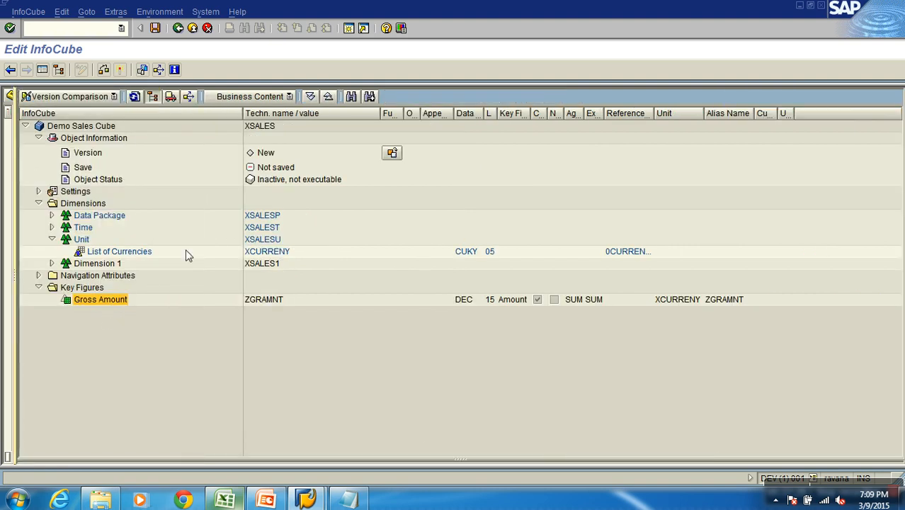
pyautogui.moveTo(242, 126); pyautogui.dragTo(201, 124)
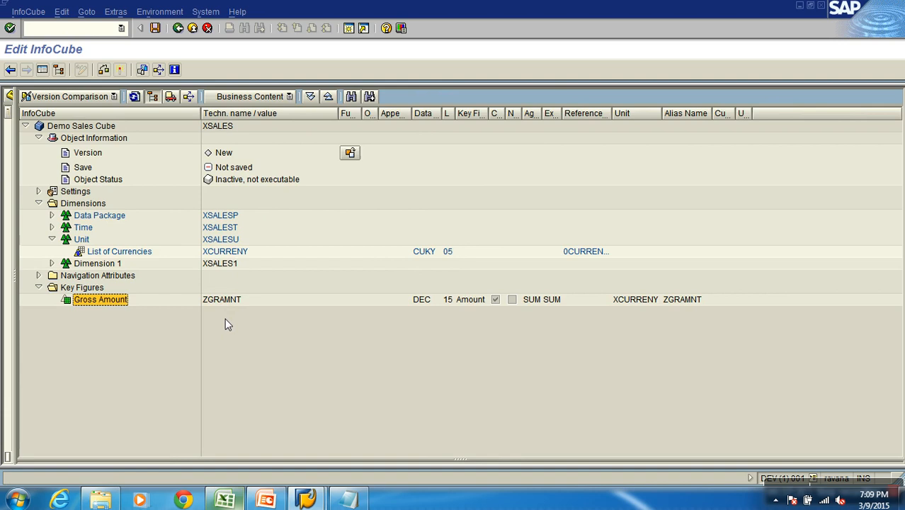
pyautogui.click(219, 298)
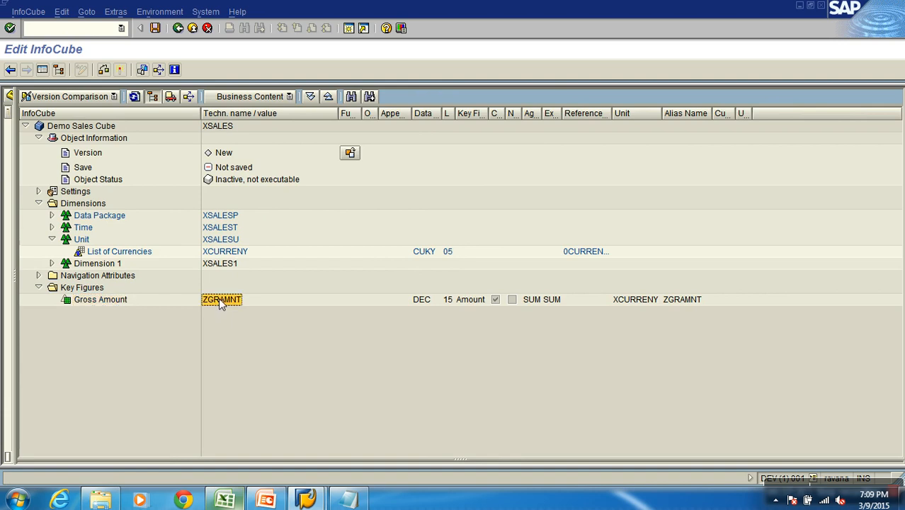
pyautogui.click(419, 302)
pyautogui.click(449, 300)
pyautogui.click(473, 301)
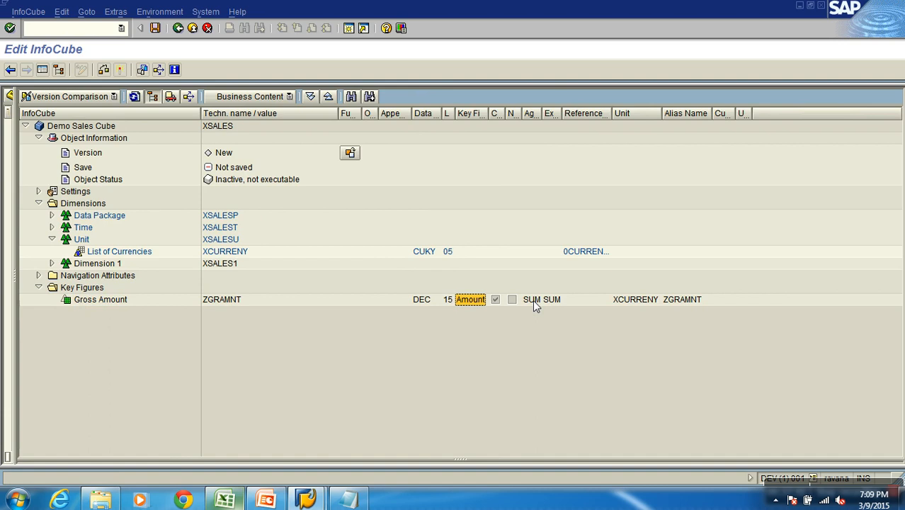
pyautogui.click(627, 299)
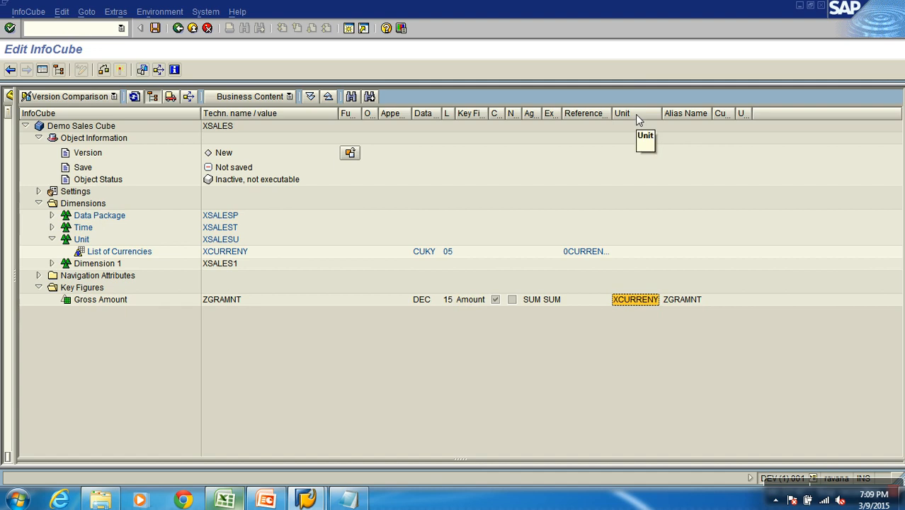
# Compare the Gross Amount key figure's unit with the currency characteristic XCURRENY listed in the Unit dimension
pyautogui.click(102, 303)
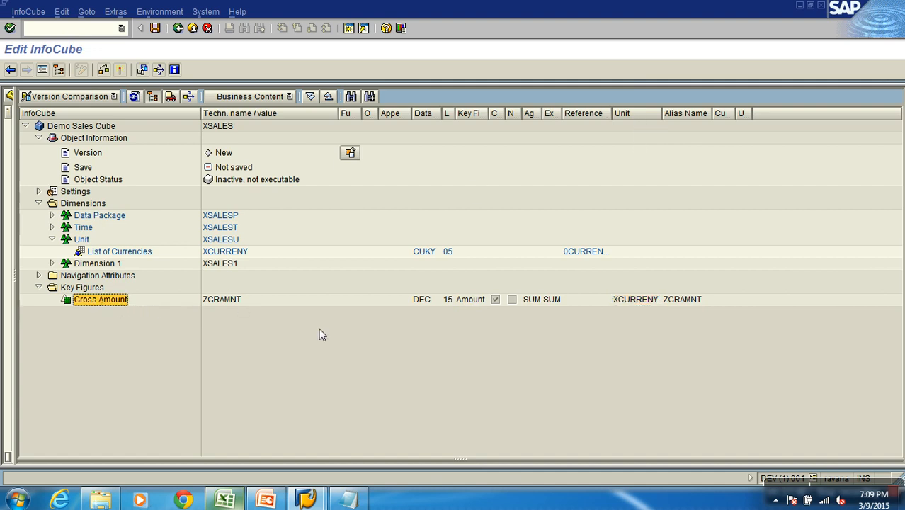
pyautogui.click(633, 300)
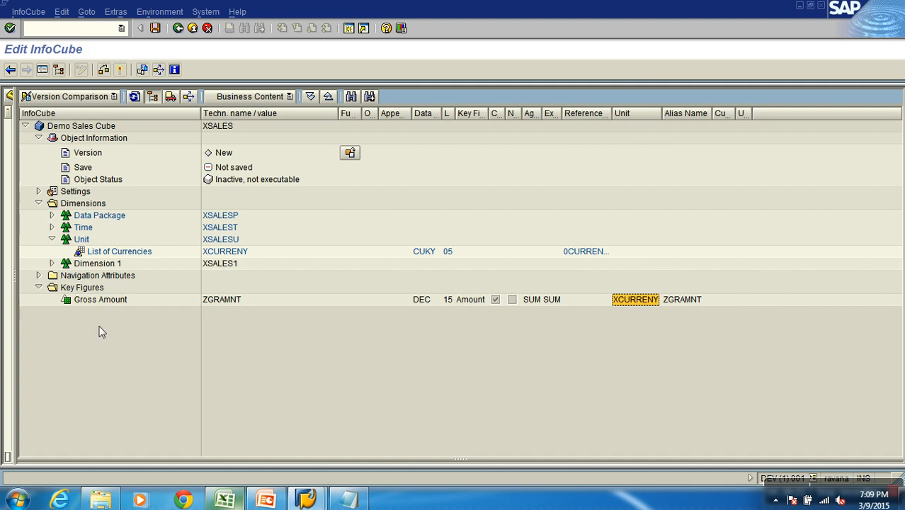
pyautogui.click(102, 299)
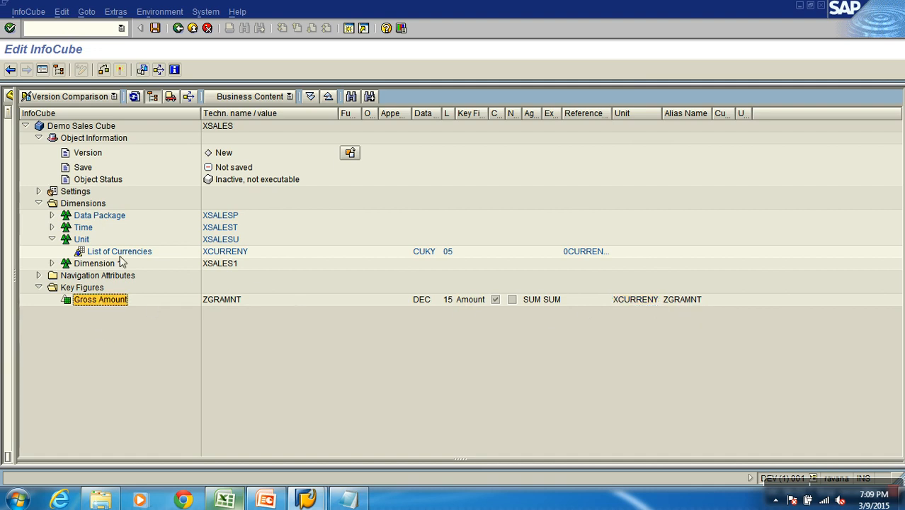
pyautogui.click(84, 240)
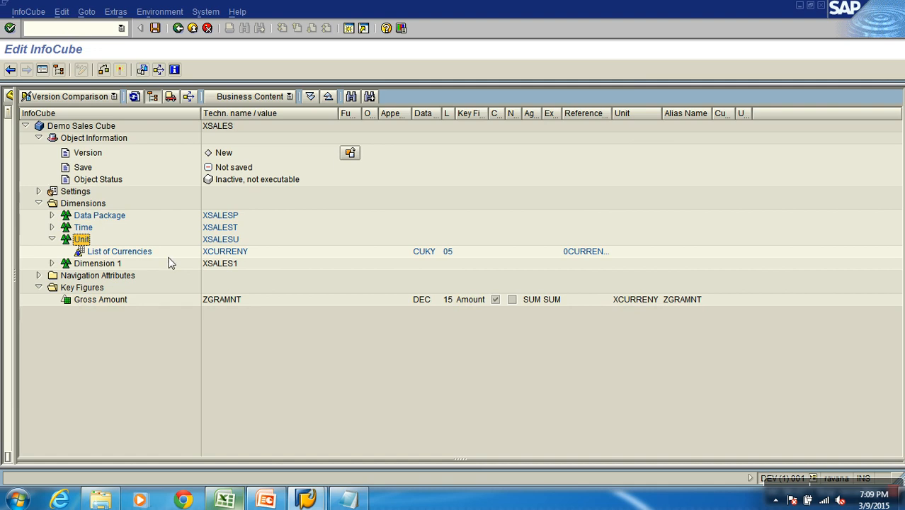
pyautogui.click(209, 256)
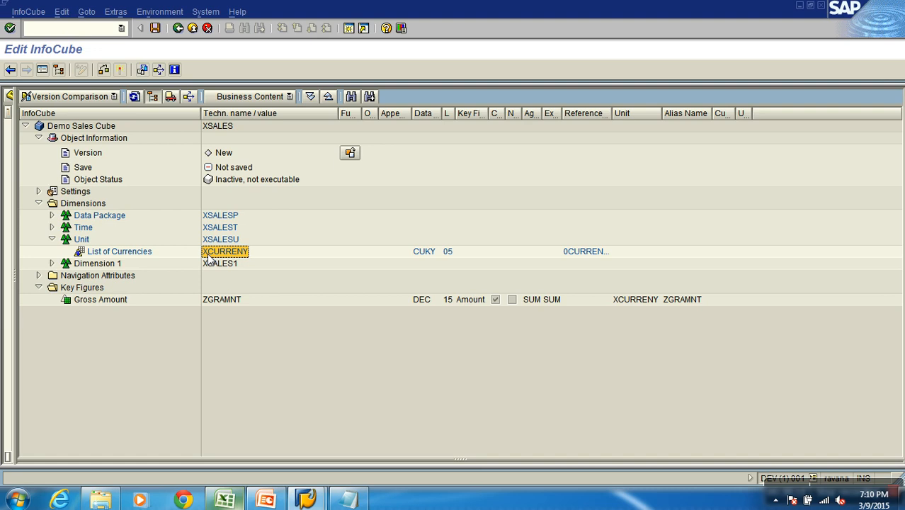
# Insert the Quantity Sold key figure XQUANTITY into the Key Figures folder through InfoObject Direct Input, searching with XQ*
pyautogui.rightClick(86, 288)
pyautogui.click(138, 361)
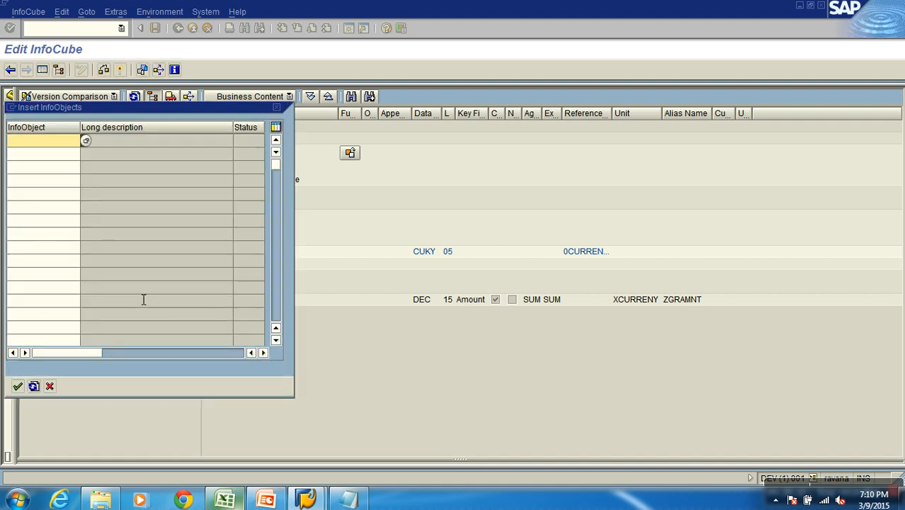
pyautogui.write('XQ*')
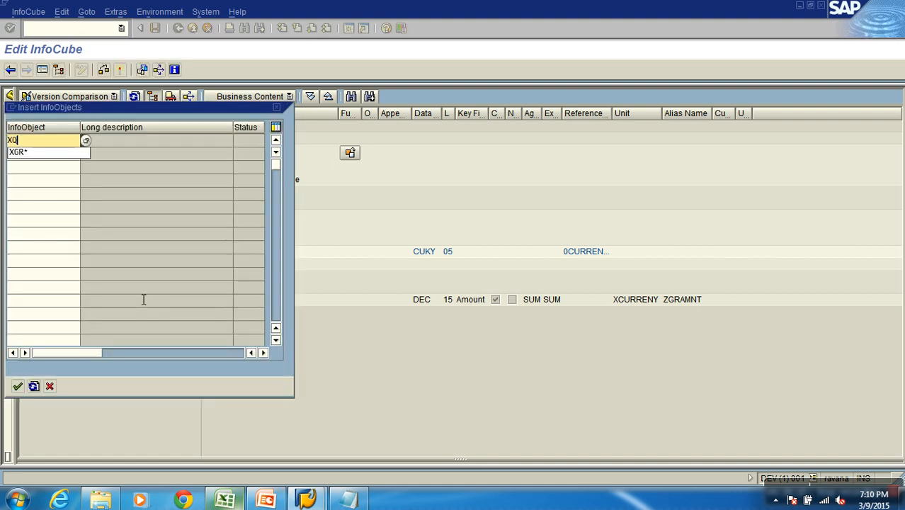
pyautogui.press('F4')
pyautogui.press('Return')
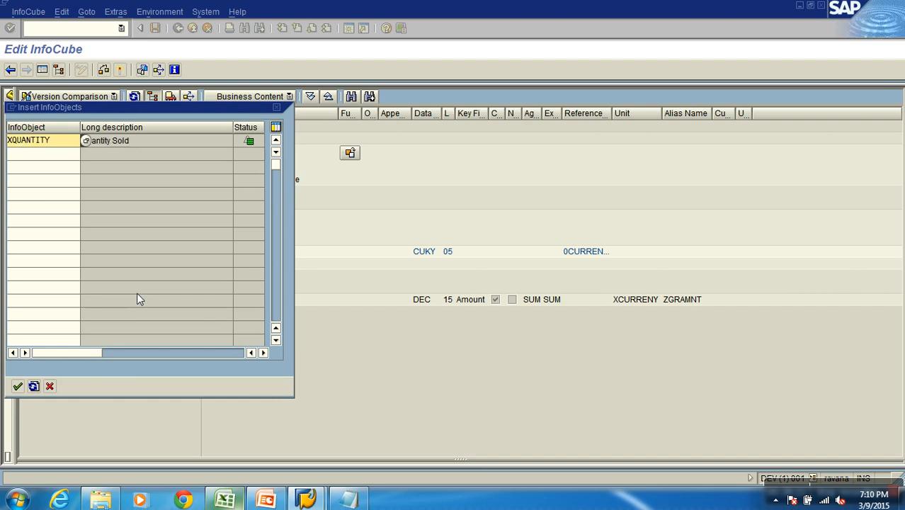
pyautogui.click(18, 386)
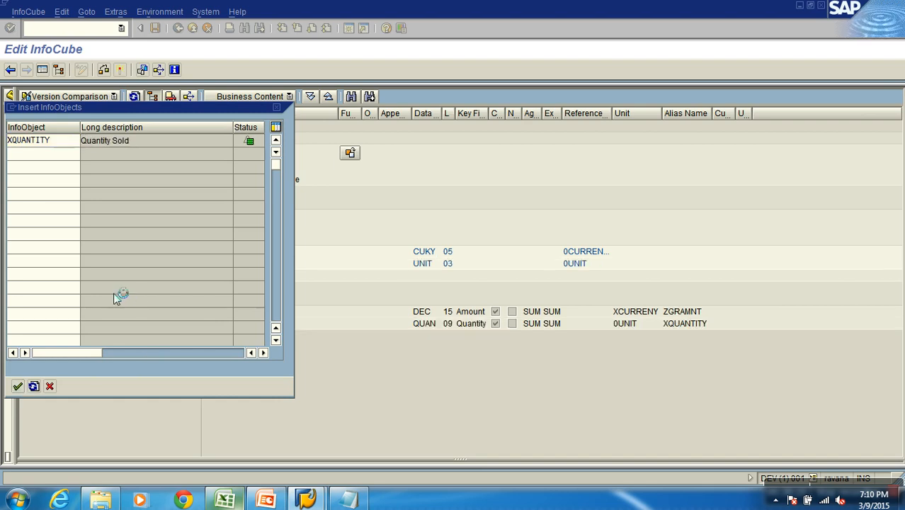
# Check the Quantity Sold key figure's unit against the 0UNIT entry in the Unit dimension, and collapse that dimension
pyautogui.click(97, 324)
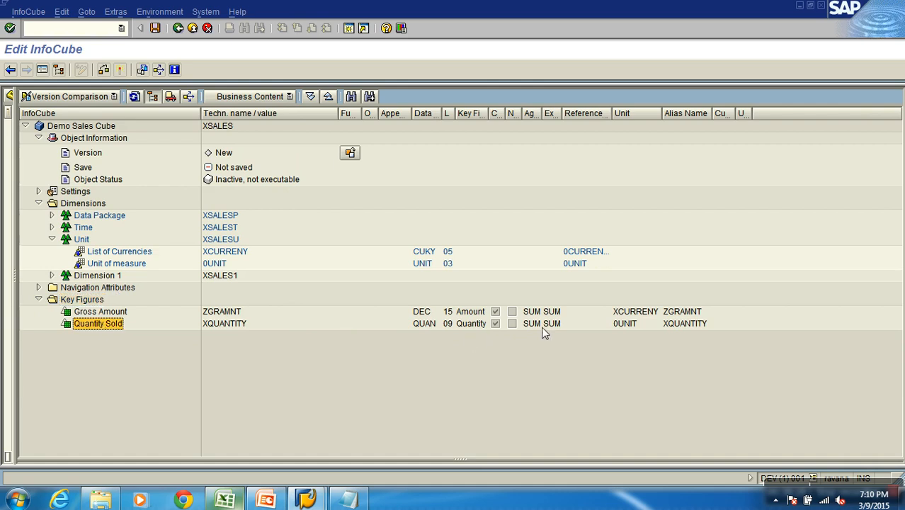
pyautogui.click(623, 326)
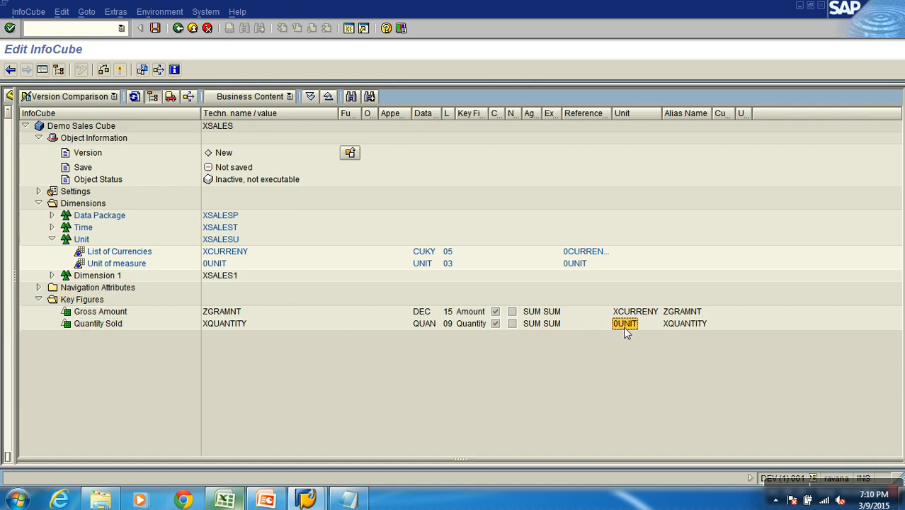
pyautogui.click(222, 265)
pyautogui.click(53, 240)
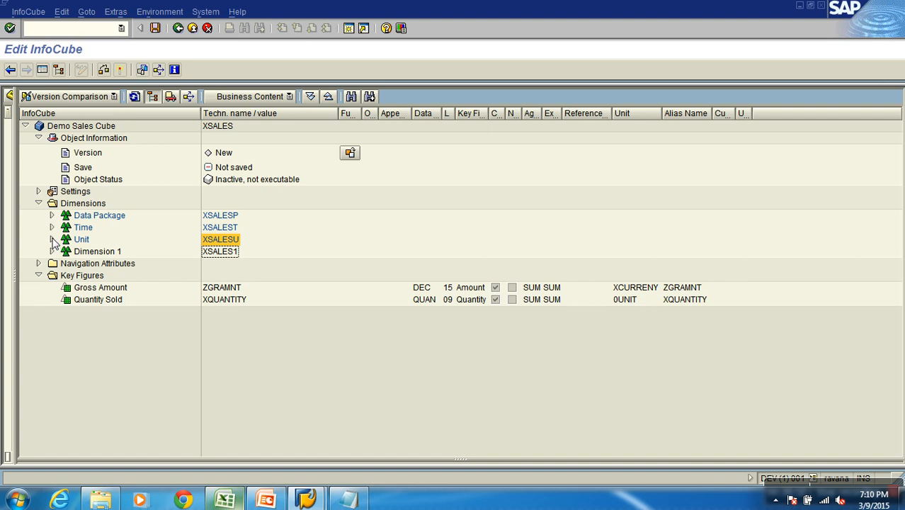
# Start InfoObject Direct Input for Dimension 1 and search for InfoObjects matching ZCSLS*
pyautogui.click(98, 254)
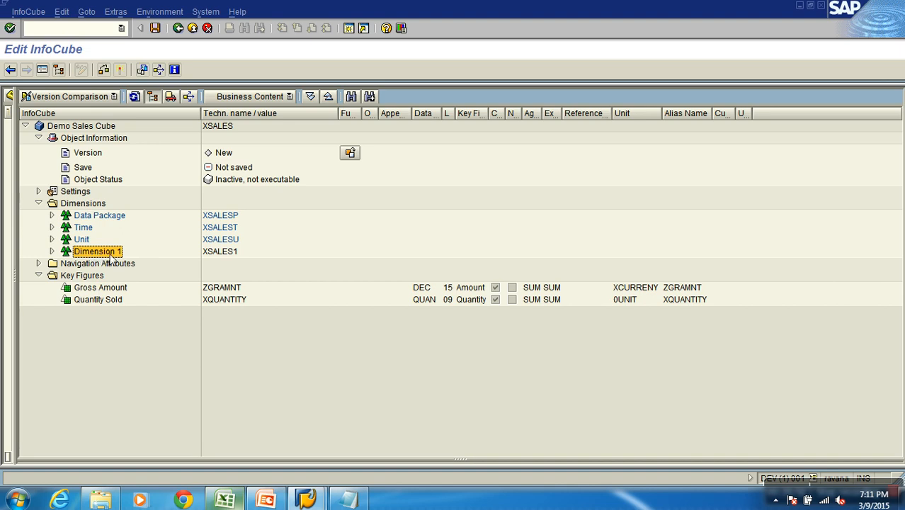
pyautogui.rightClick(111, 256)
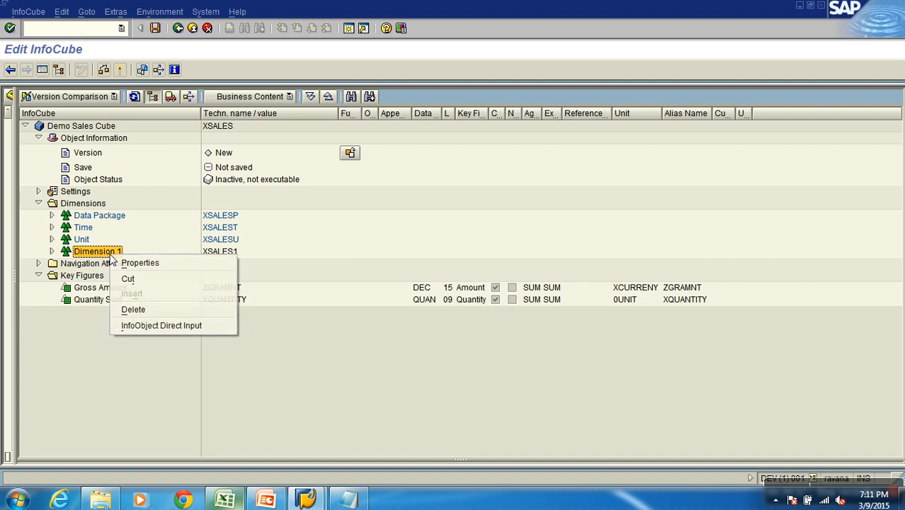
pyautogui.click(161, 326)
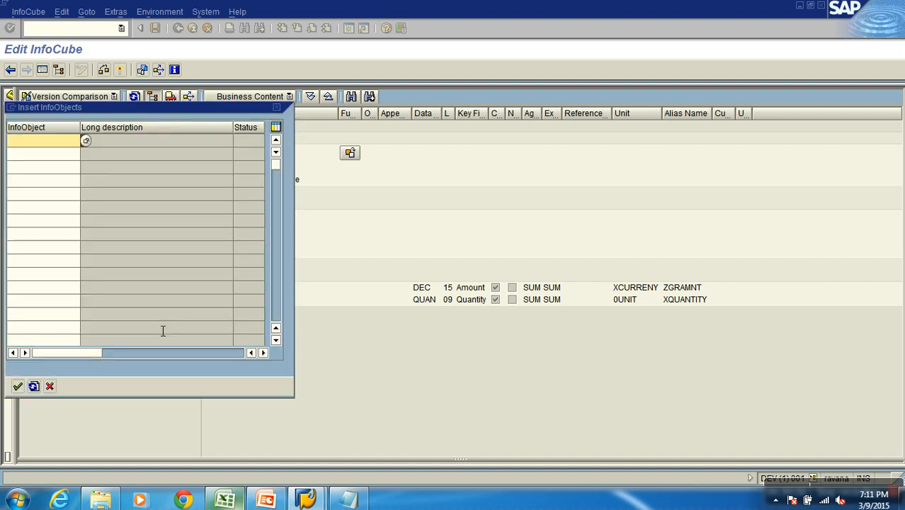
pyautogui.moveTo(130, 110); pyautogui.dragTo(406, 97)
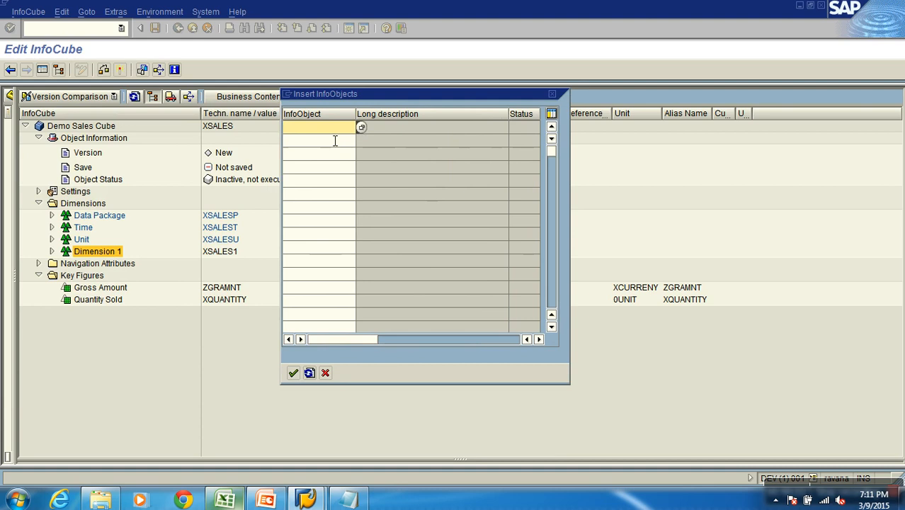
pyautogui.write('ZCSLS*')
pyautogui.press('F4')
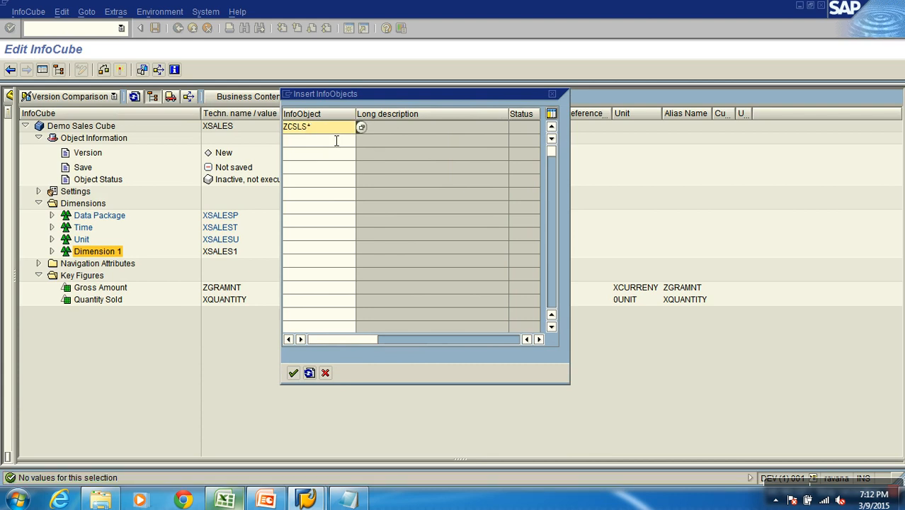
# Insert the Sales Document Number characteristic ZCDOC_NUM into Dimension 1 by its technical name and expand the dimension
pyautogui.press('BackSpace')
pyautogui.press('BackSpace')
pyautogui.press('BackSpace')
pyautogui.press('BackSpace')
pyautogui.write('DOC_NUM')
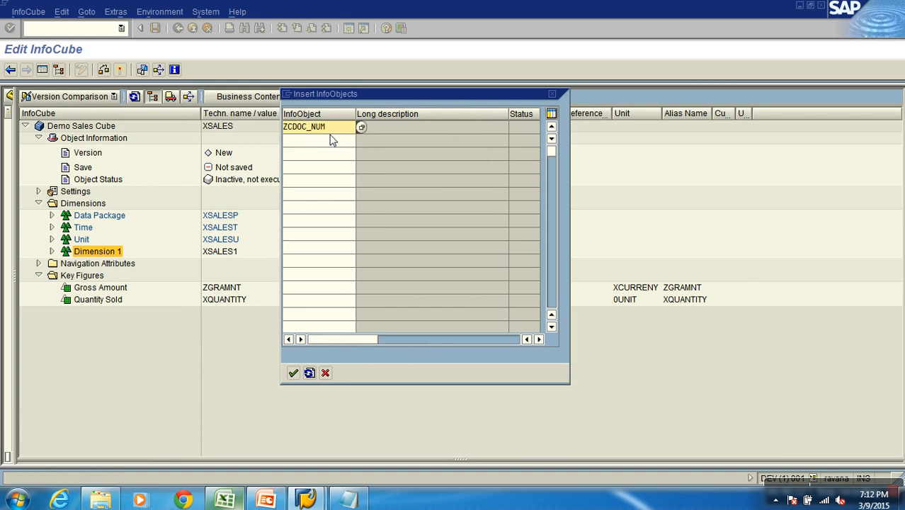
pyautogui.press('Return')
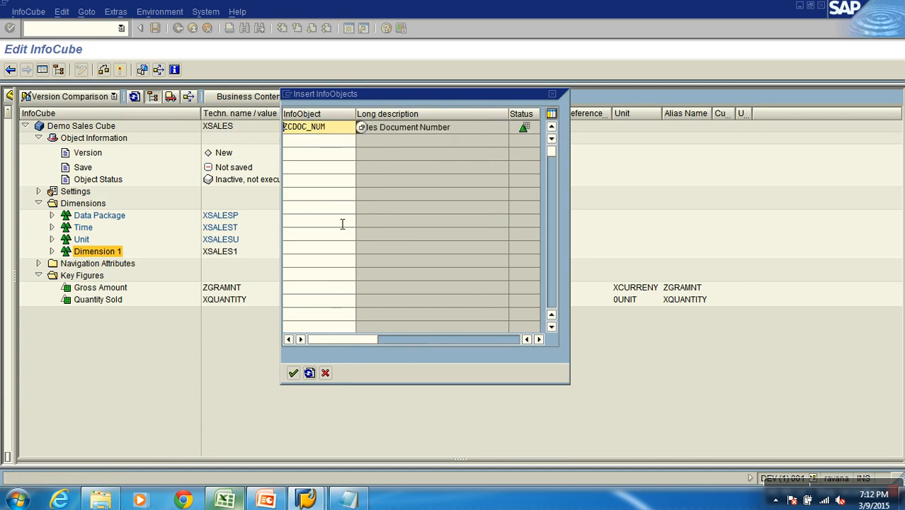
pyautogui.click(294, 373)
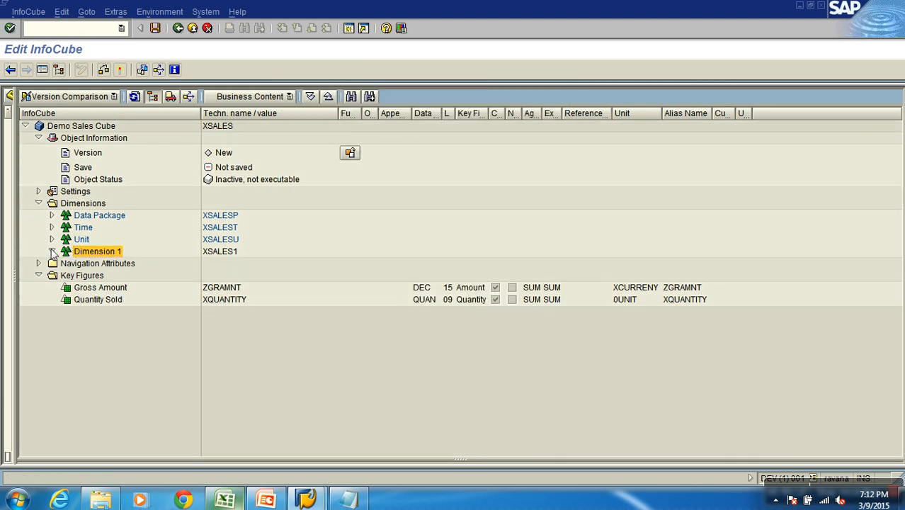
pyautogui.click(52, 252)
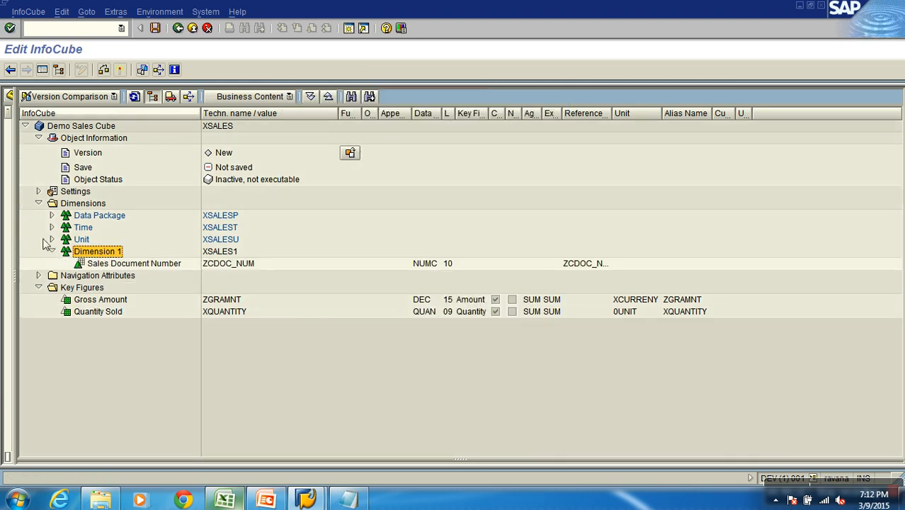
# Reveal the template area and load the InfoObject catalog ZCHAR_CALISTO as the template
pyautogui.moveTo(6, 192); pyautogui.dragTo(198, 143)
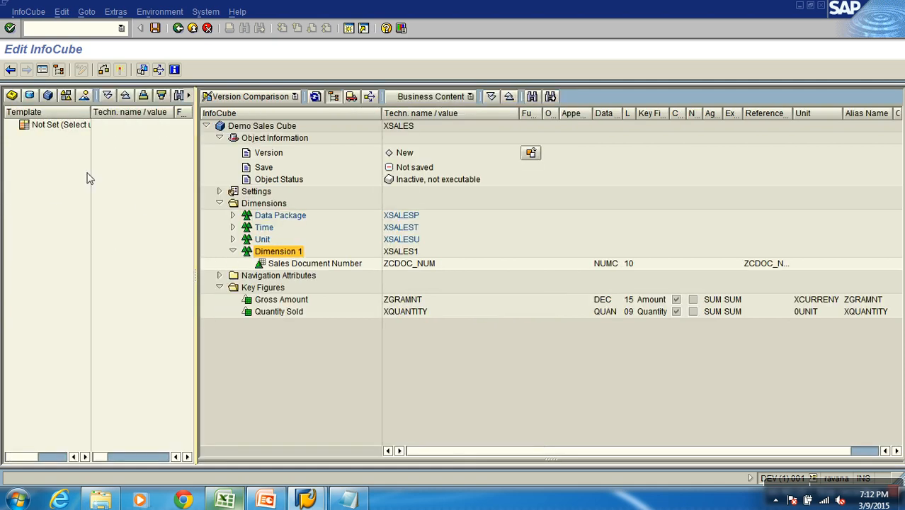
pyautogui.click(67, 96)
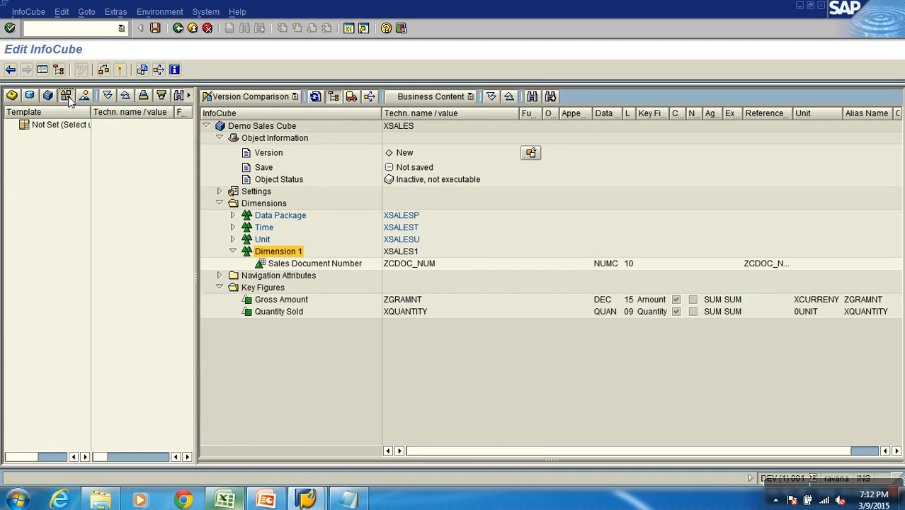
pyautogui.doubleClick(48, 185)
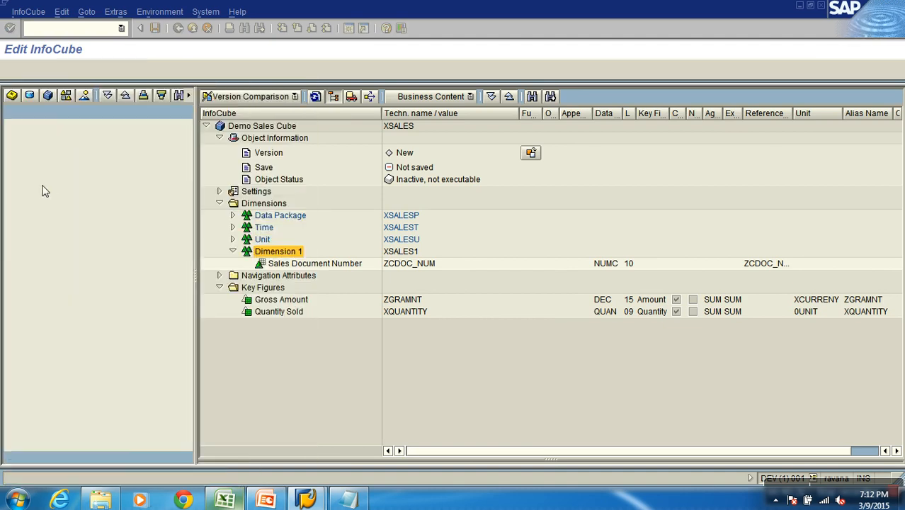
pyautogui.click(62, 150)
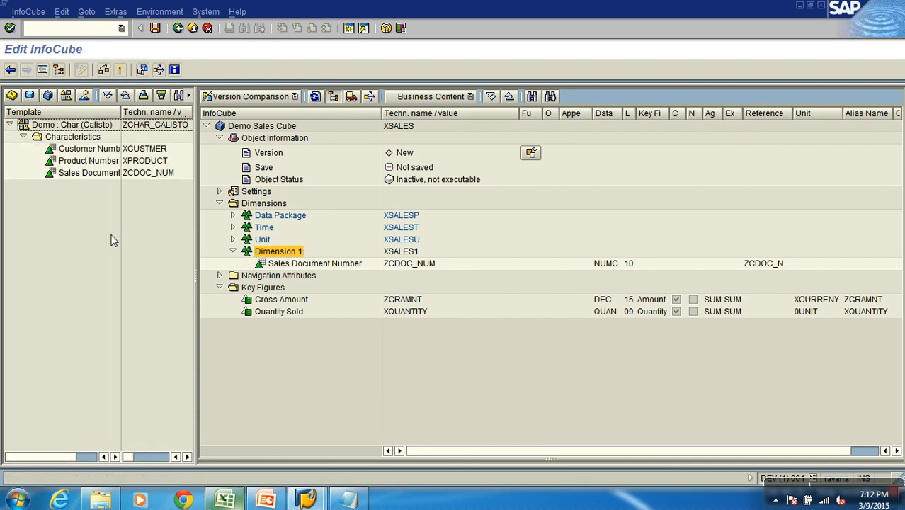
# Add the Product Number (XPRODUCT) and Customer Number (XCUSTMER) characteristics from the template to Dimension 1, and expand the Time dimension
pyautogui.click(147, 163)
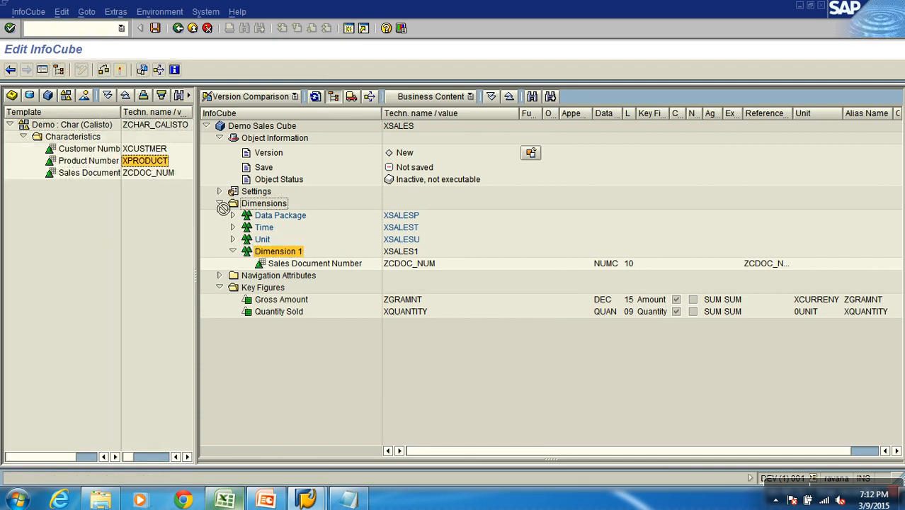
pyautogui.moveTo(166, 177); pyautogui.dragTo(277, 256)
pyautogui.click(145, 149)
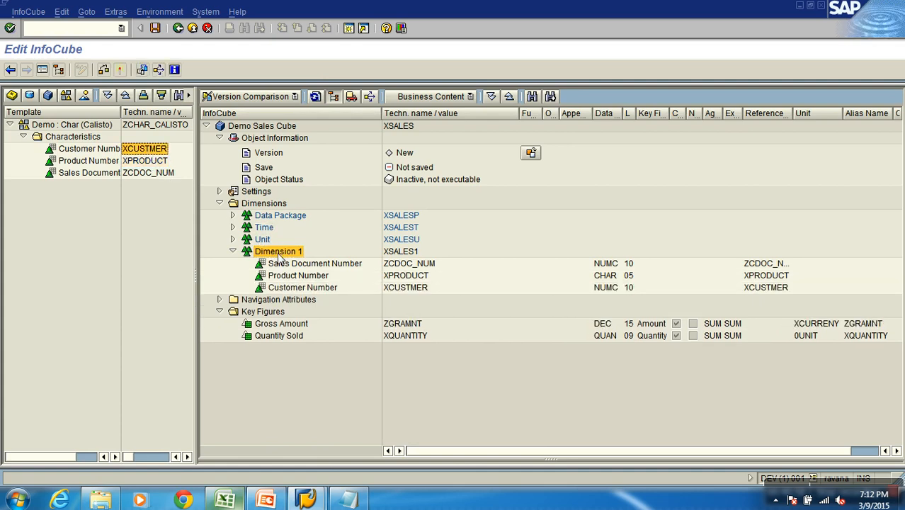
pyautogui.click(232, 228)
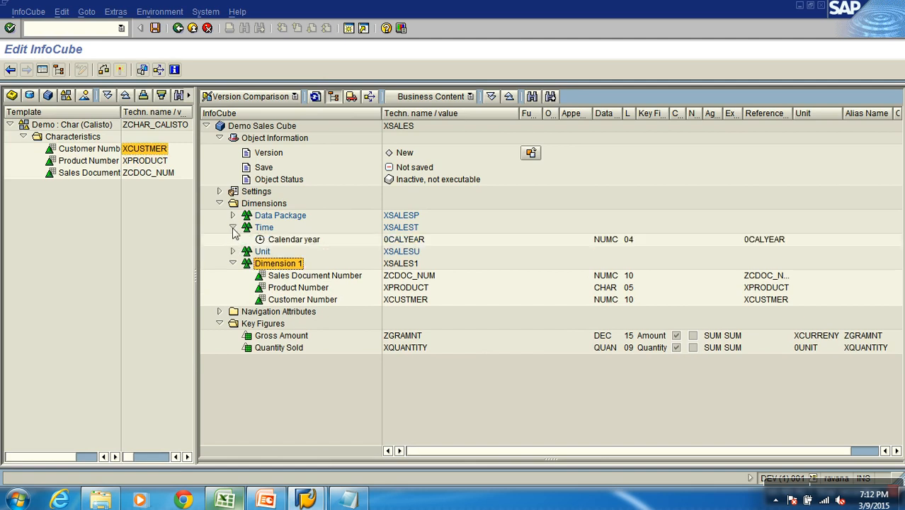
# Expand the Unit dimension, activate the InfoCube XSALES and close the activation log
pyautogui.click(232, 252)
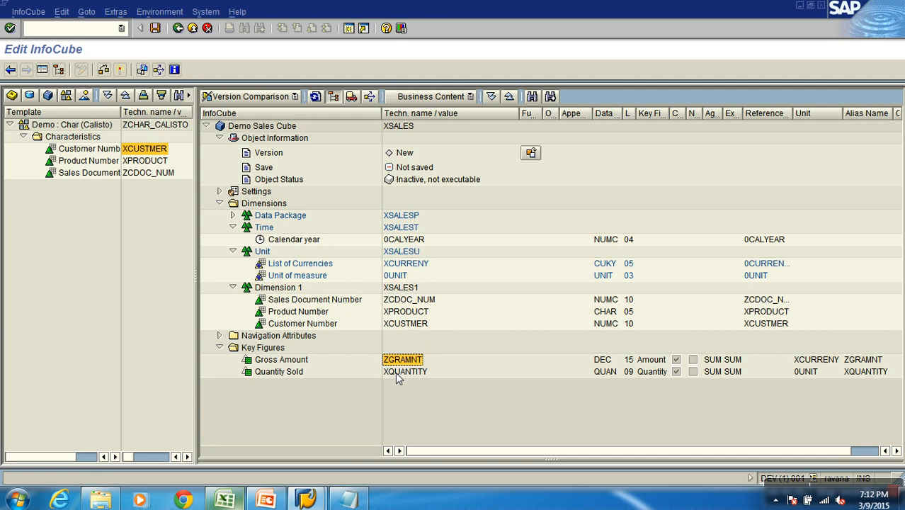
pyautogui.click(119, 70)
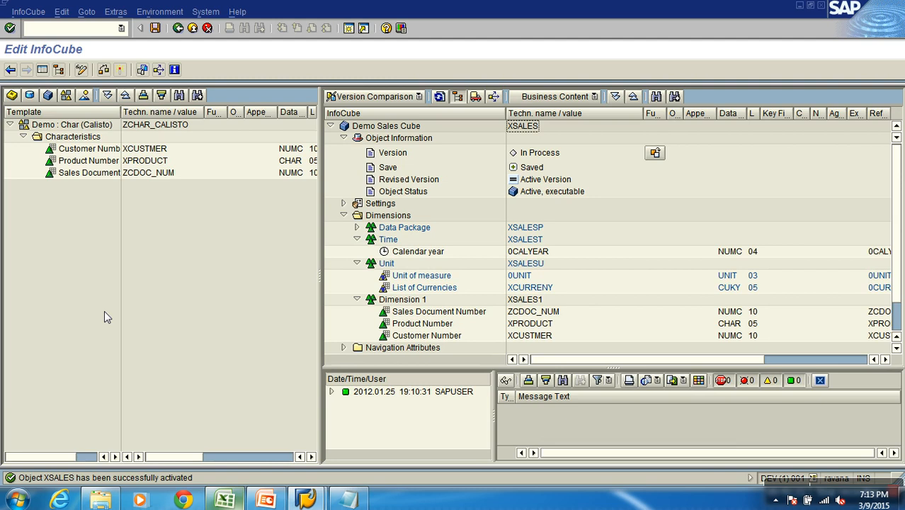
pyautogui.click(820, 380)
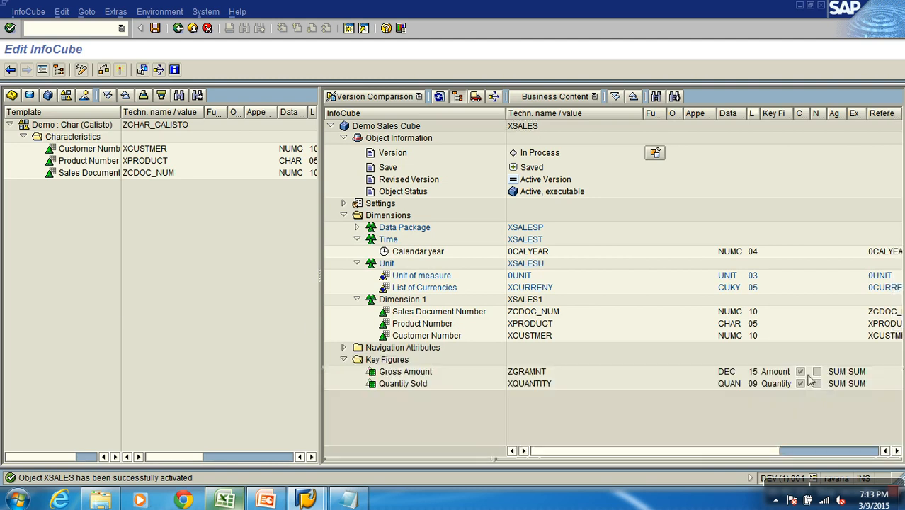
# Leave the InfoCube editor and select Demo Sales Cube under IA : Calisto Pharma in the Data Warehousing Workbench
pyautogui.click(422, 288)
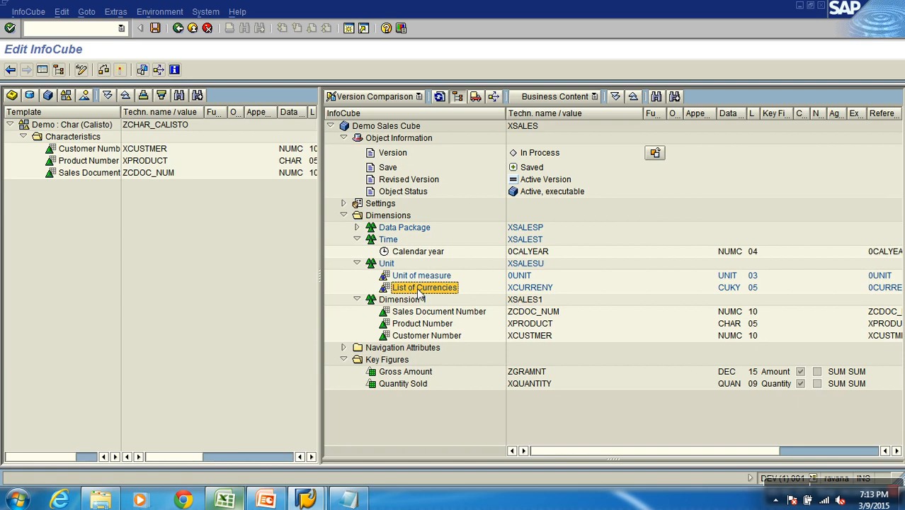
pyautogui.click(514, 289)
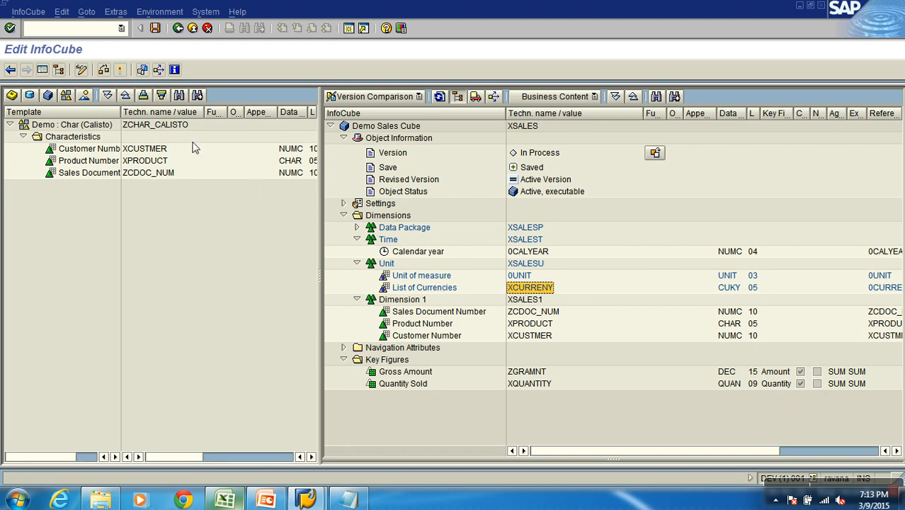
pyautogui.click(193, 28)
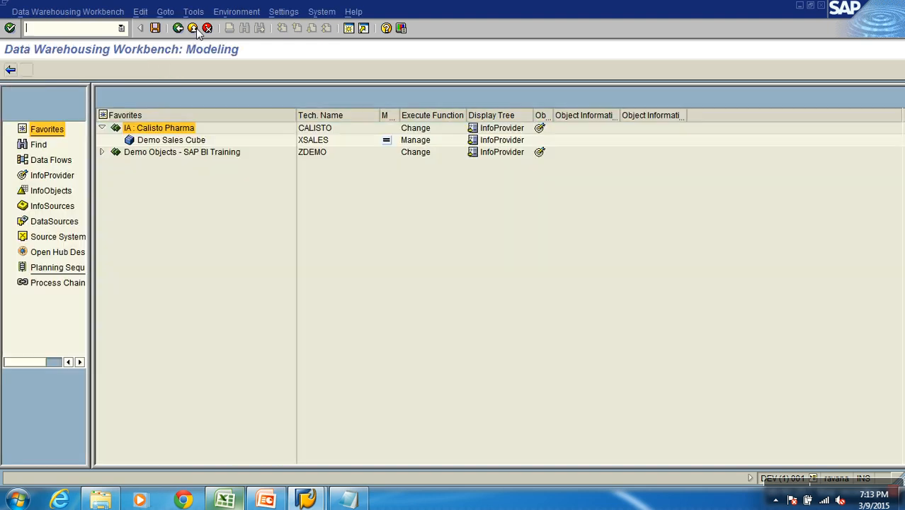
pyautogui.click(171, 141)
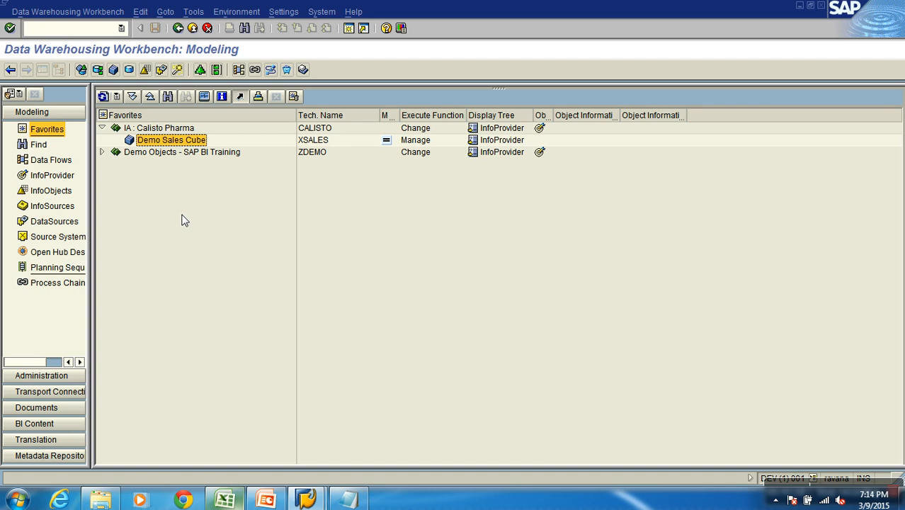
# Switch to the untitled Notepad document and clear its old notes
pyautogui.click(223, 500)
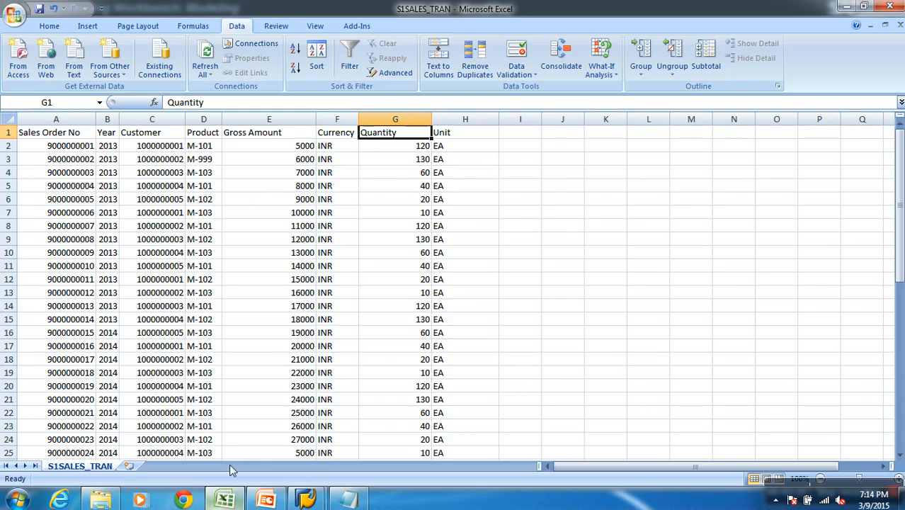
pyautogui.click(346, 499)
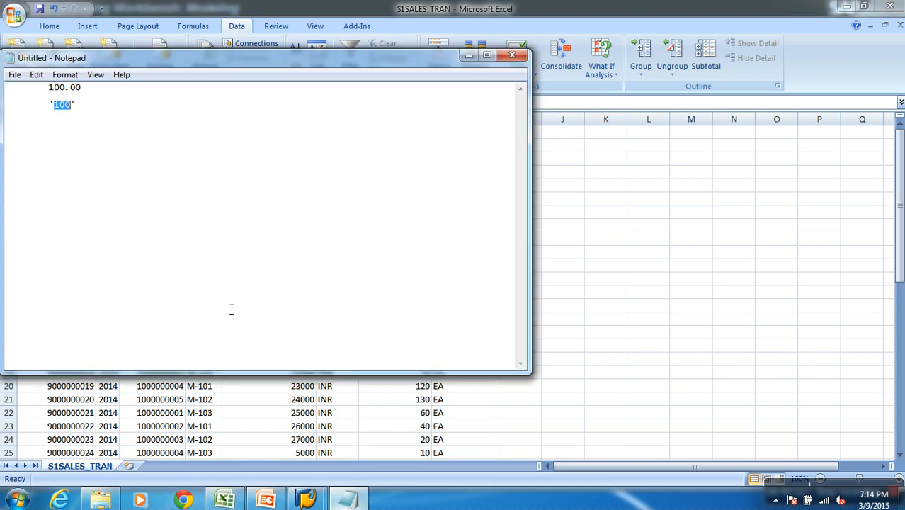
pyautogui.moveTo(167, 114); pyautogui.dragTo(13, 87)
pyautogui.press('Delete')
# Write the first note line as "1. SourceSystem"
pyautogui.write('1. Data')
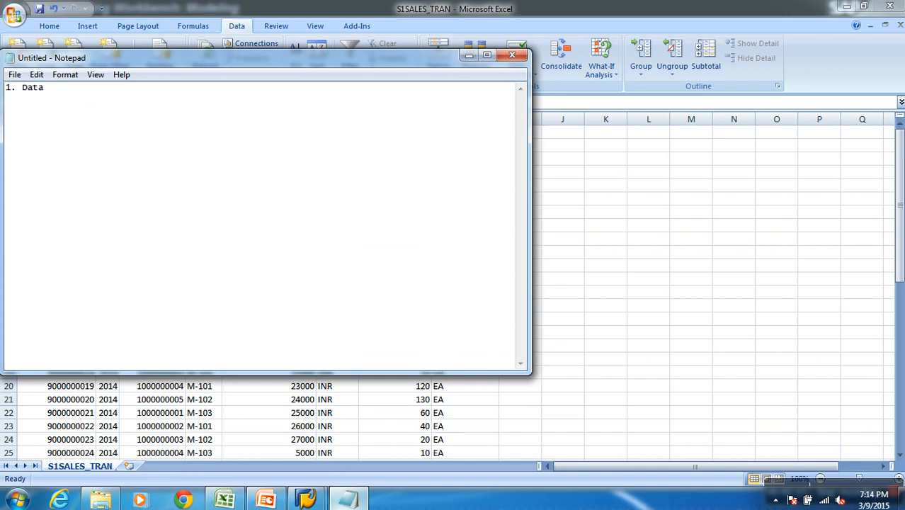
pyautogui.write('Source')
pyautogui.press('BackSpace')
pyautogui.press('BackSpace')
pyautogui.press('BackSpace')
pyautogui.press('BackSpace')
pyautogui.press('BackSpace')
pyautogui.press('BackSpace')
pyautogui.press('BackSpace')
pyautogui.press('BackSpace')
pyautogui.press('BackSpace')
pyautogui.press('BackSpace')
pyautogui.write('Source System')
pyautogui.press('Left')
pyautogui.press('Left')
pyautogui.press('Left')
pyautogui.press('Left')
pyautogui.press('Left')
pyautogui.press('Left')
pyautogui.press('BackSpace')
# Switch back to the SAP workbench, open the Source Systems tree and examine the existing systems in the File folder
pyautogui.click(305, 501)
pyautogui.click(364, 408)
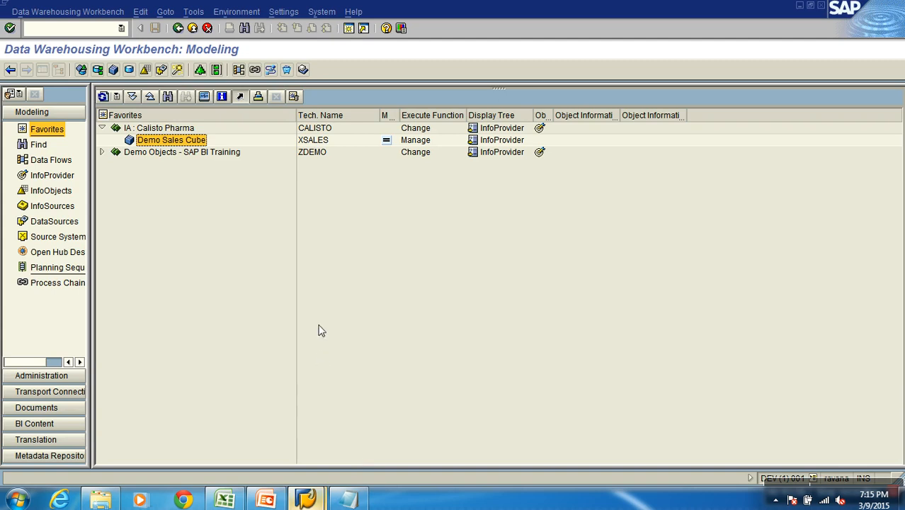
pyautogui.click(61, 238)
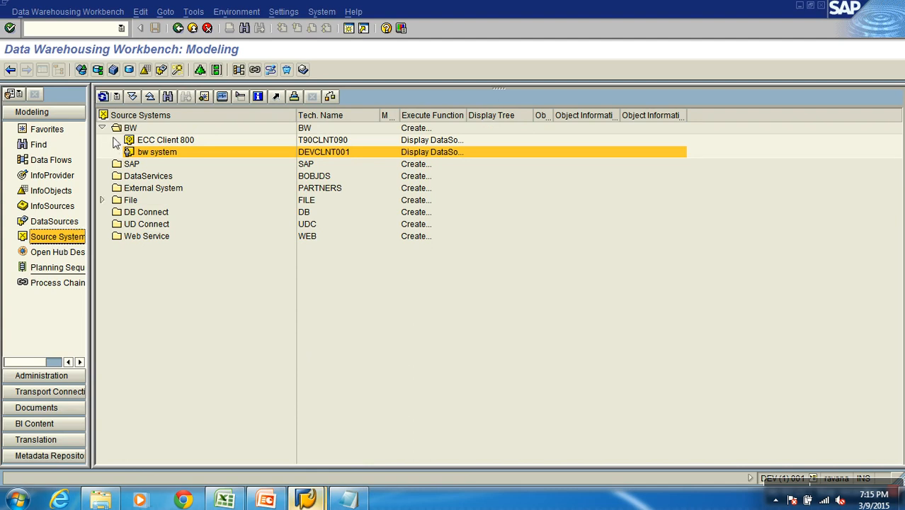
pyautogui.click(102, 127)
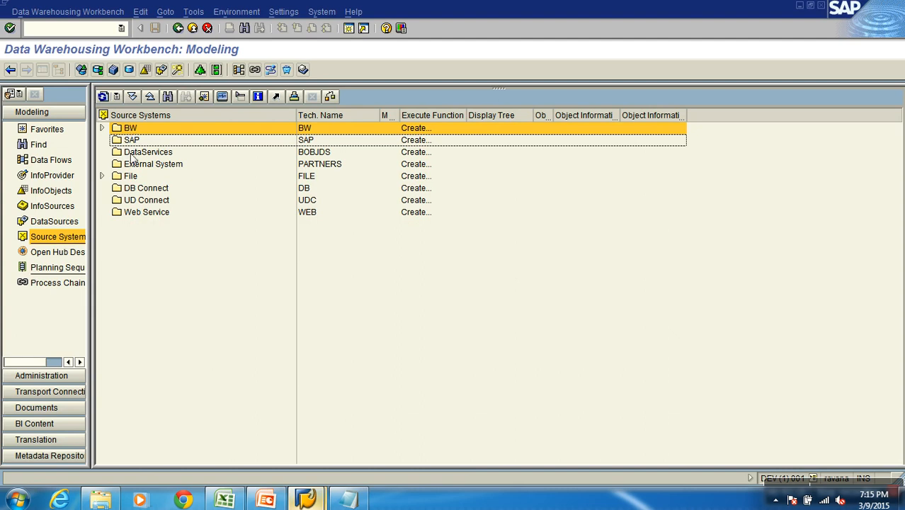
pyautogui.click(102, 176)
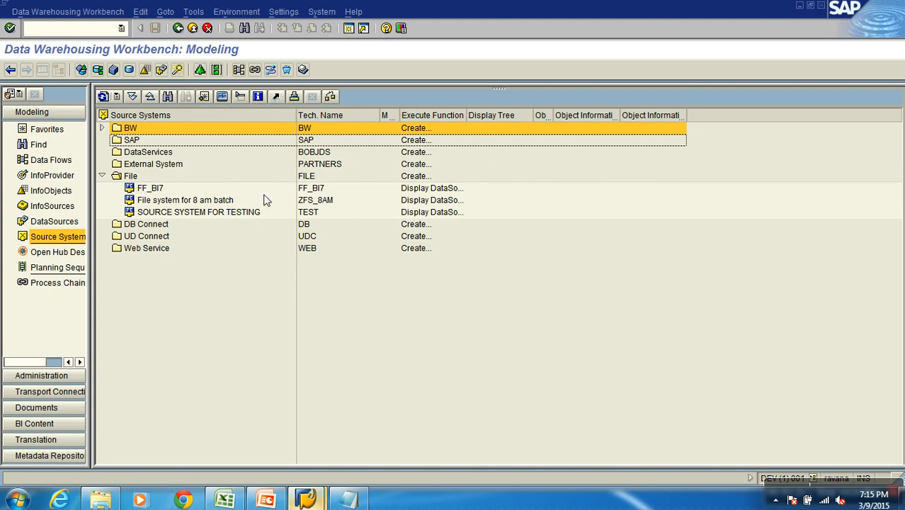
pyautogui.click(303, 214)
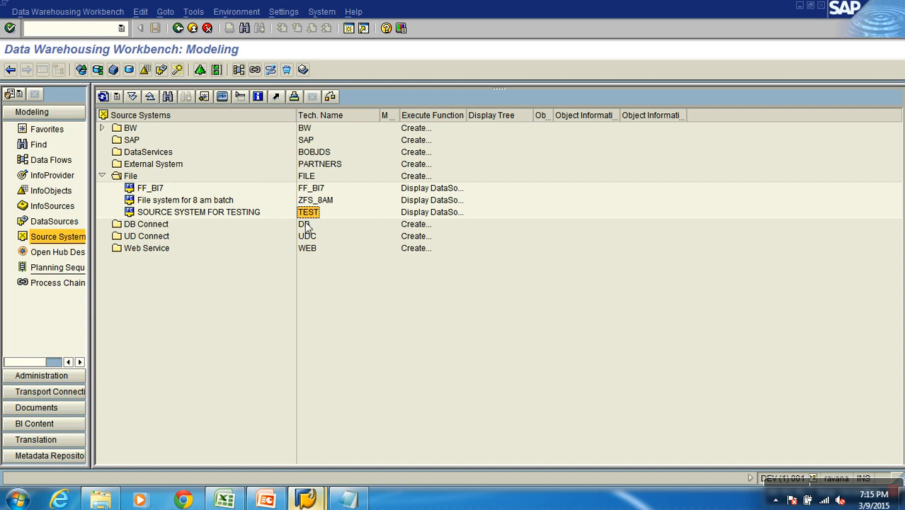
pyautogui.click(102, 175)
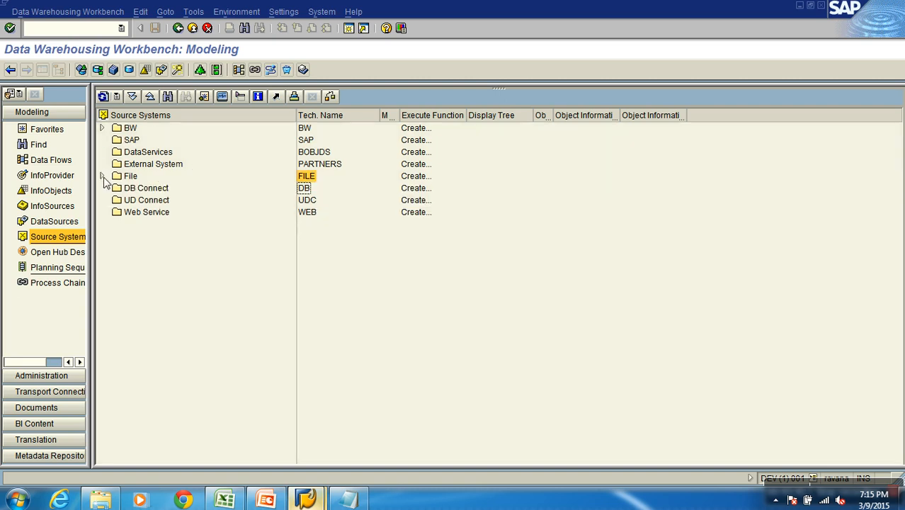
# Start creating a source system of type File System (Manual Metadata, Data Using File Interface)
pyautogui.rightClick(135, 117)
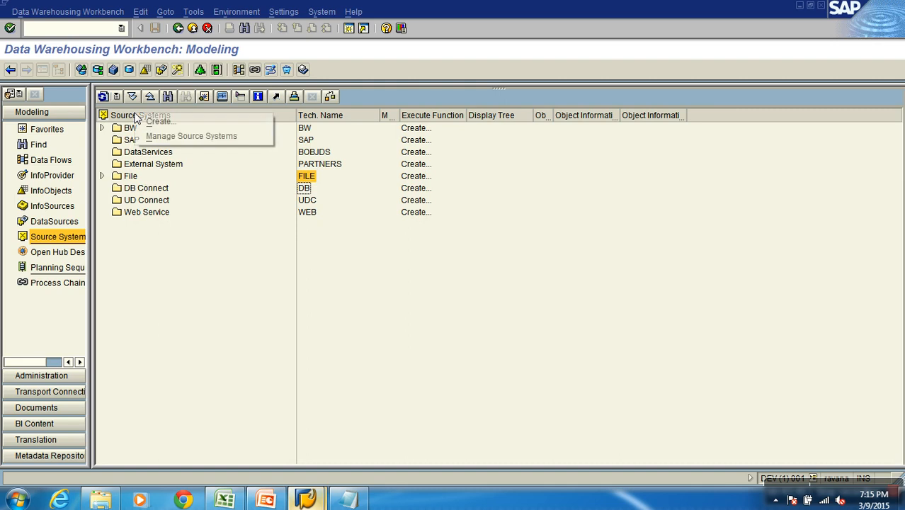
pyautogui.click(162, 123)
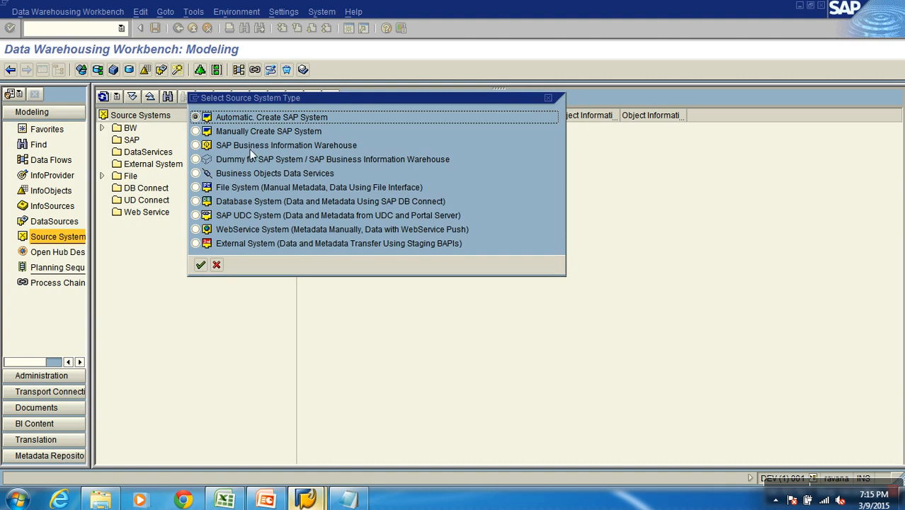
pyautogui.click(198, 187)
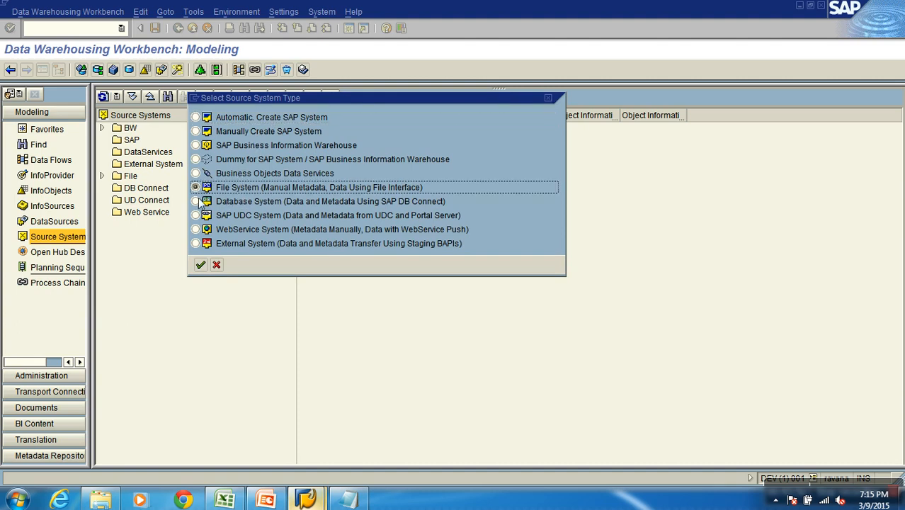
pyautogui.click(200, 265)
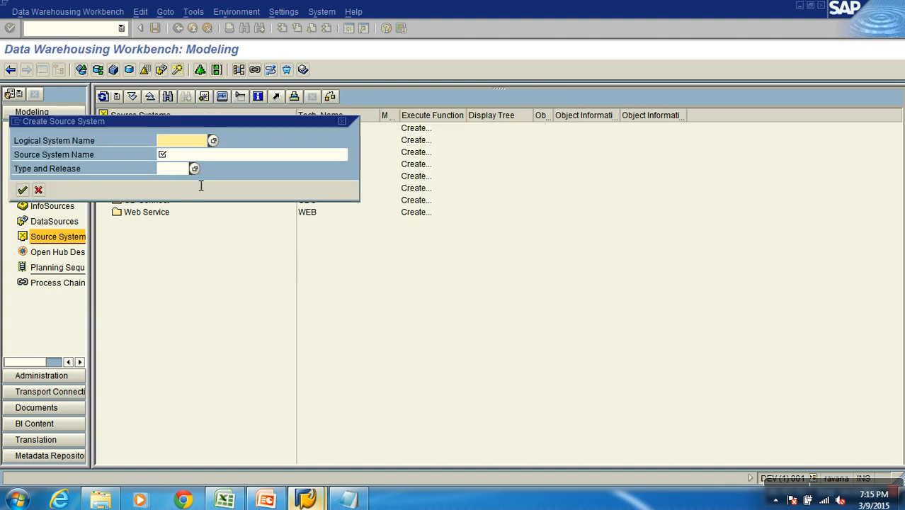
# Create the source system with logical system name YPCFILE and source system name "Flat file Connection"
pyautogui.write('Y')
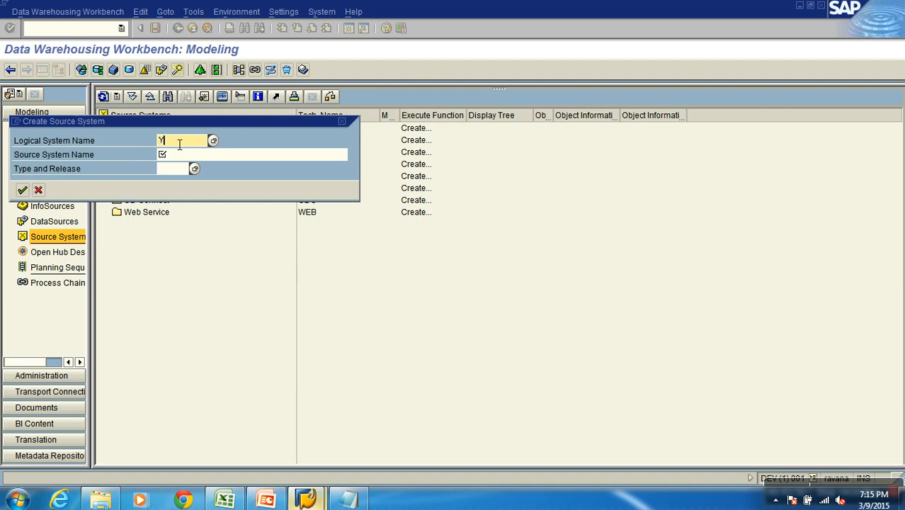
pyautogui.write('PCFILE')
pyautogui.press('Tab')
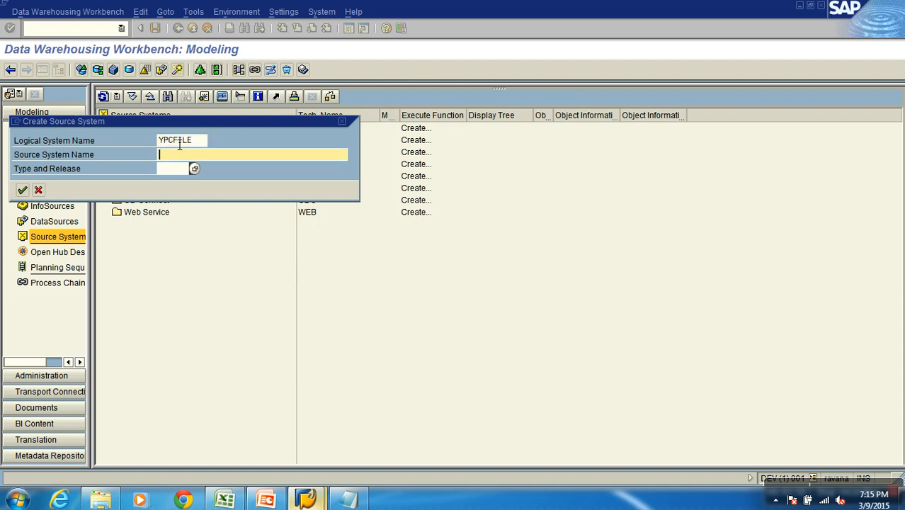
pyautogui.write('Flat file Connection')
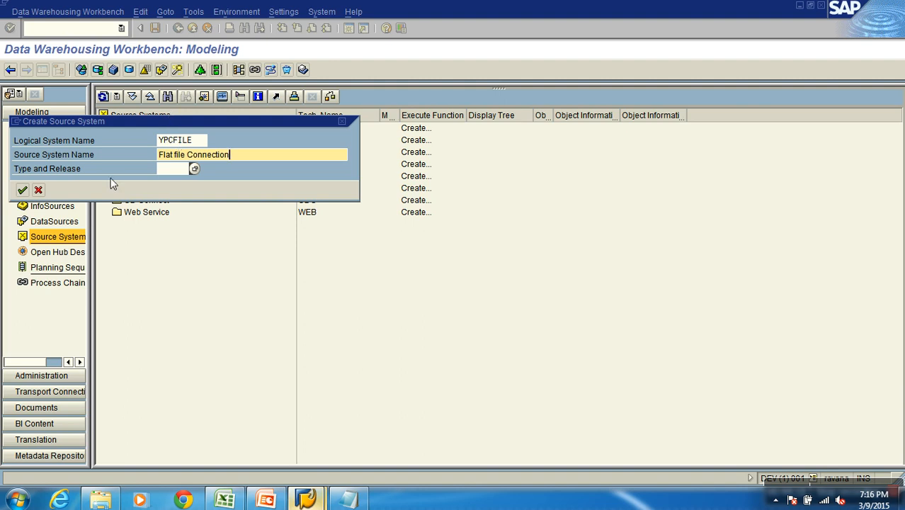
pyautogui.moveTo(102, 122); pyautogui.dragTo(333, 65)
pyautogui.click(251, 134)
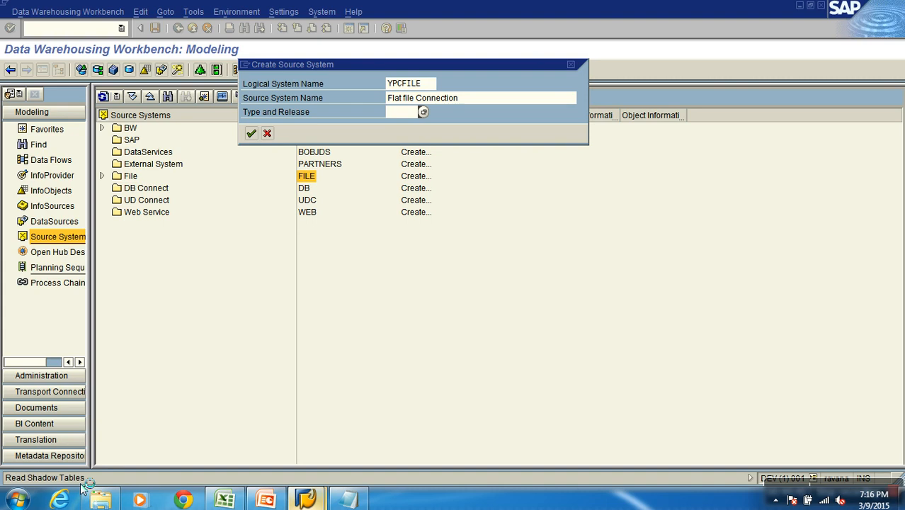
# Switch to Notepad and add "2. DataSource" as the second item, leaving a blank line after the first
pyautogui.click(362, 498)
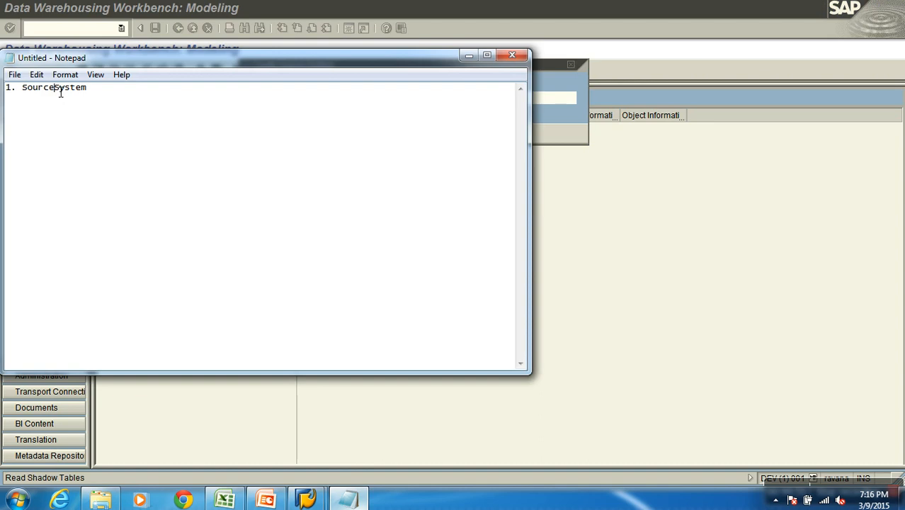
pyautogui.press('End')
pyautogui.press('Return')
pyautogui.press('Return')
pyautogui.write('2.')
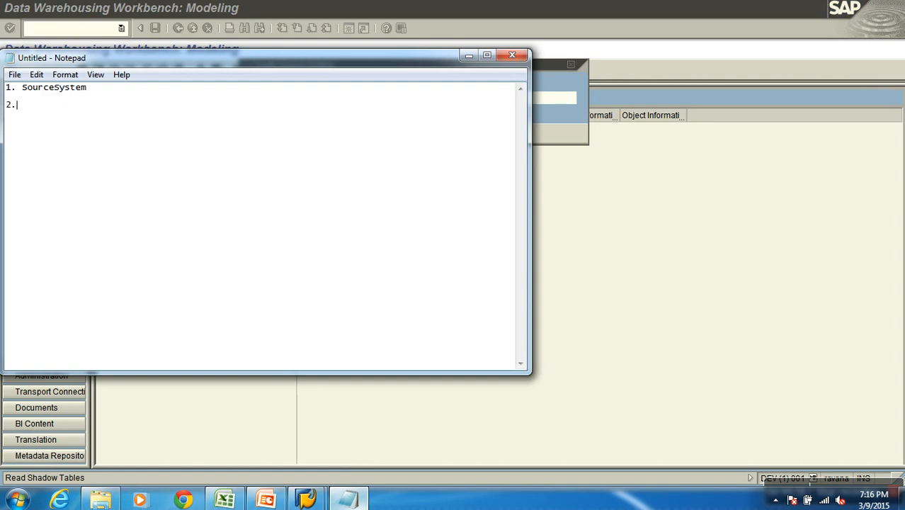
pyautogui.write(' Data Source')
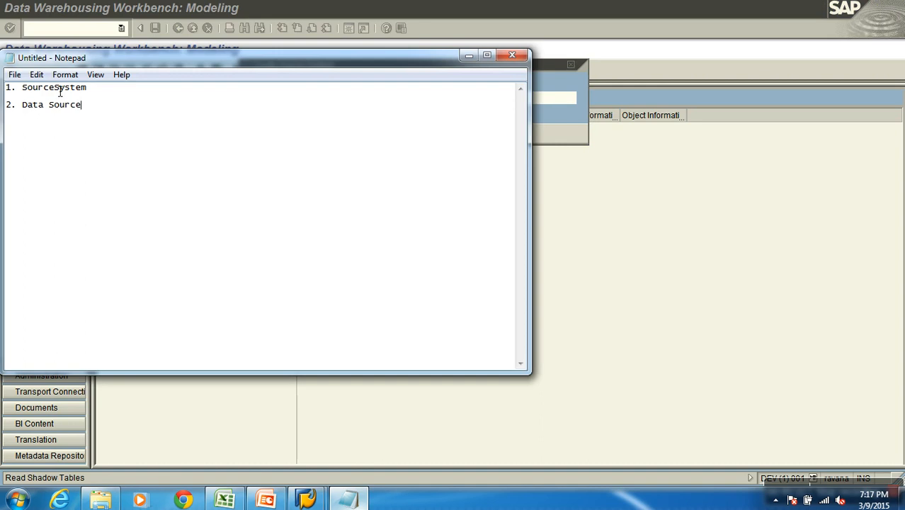
pyautogui.press('Left')
pyautogui.press('Left')
pyautogui.press('Left')
pyautogui.press('Left')
pyautogui.press('Left')
pyautogui.press('Left')
pyautogui.press('BackSpace')
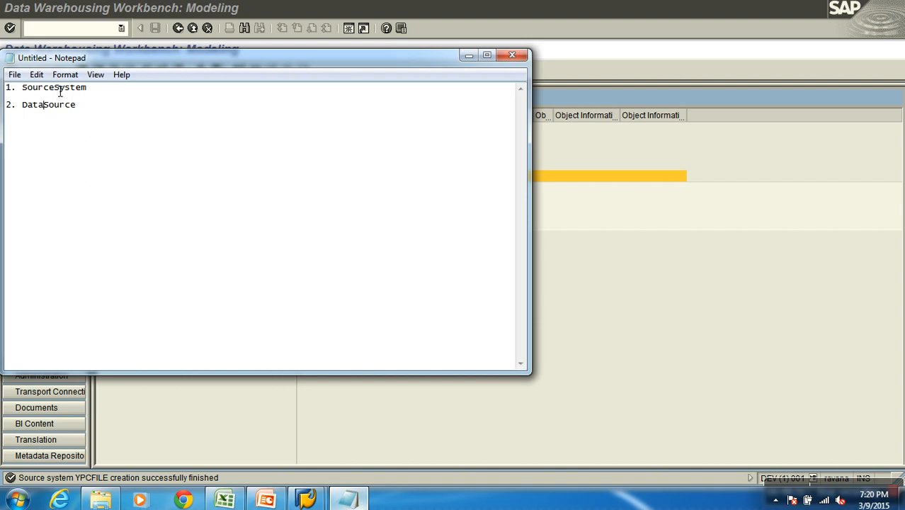
# Return to the SAP workbench and display the DataSources tree for the file source system YPCFILE (Flat file Connection)
pyautogui.click(632, 354)
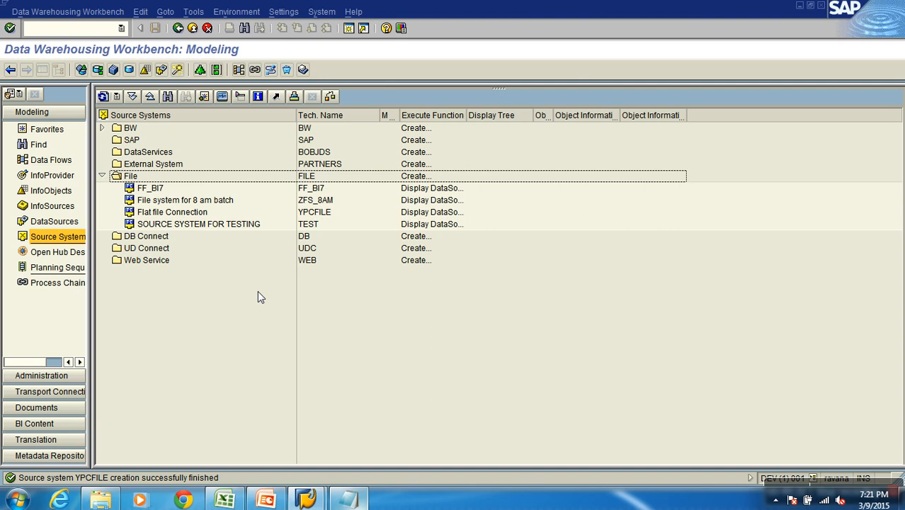
pyautogui.click(312, 214)
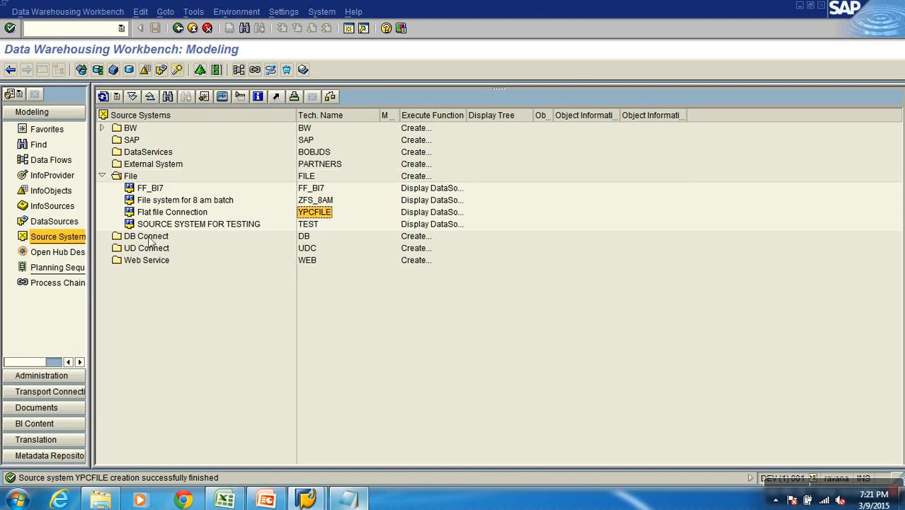
pyautogui.click(53, 224)
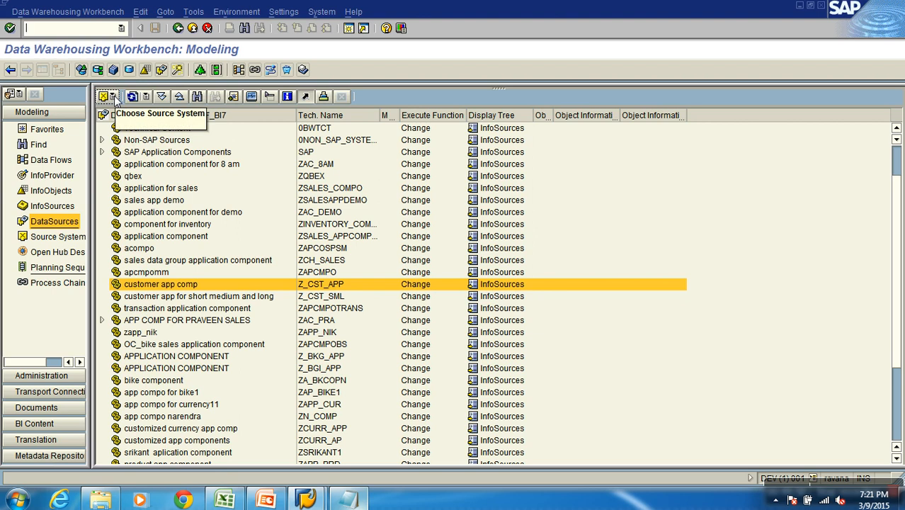
pyautogui.click(115, 98)
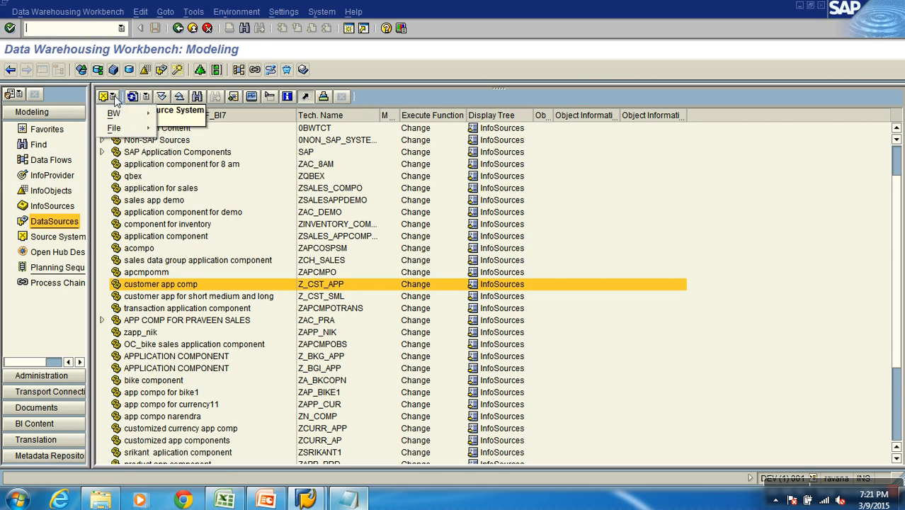
pyautogui.moveTo(117, 128)
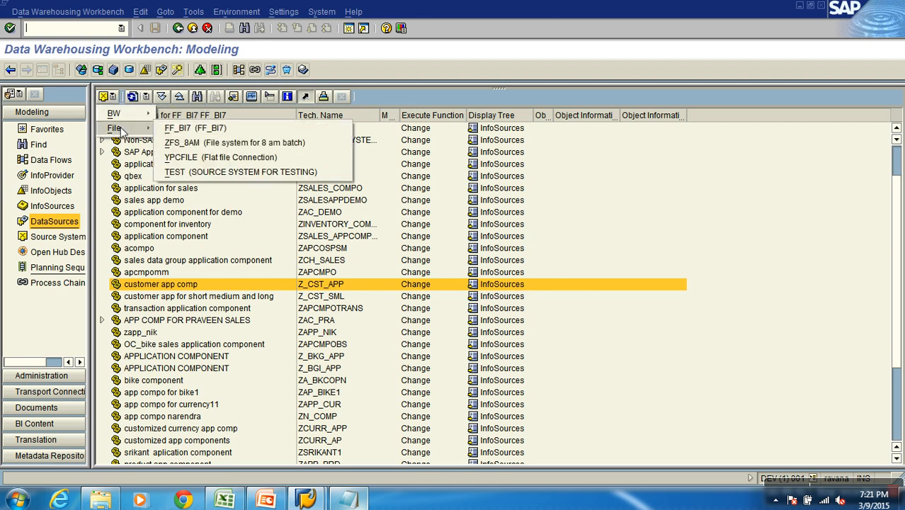
pyautogui.click(187, 157)
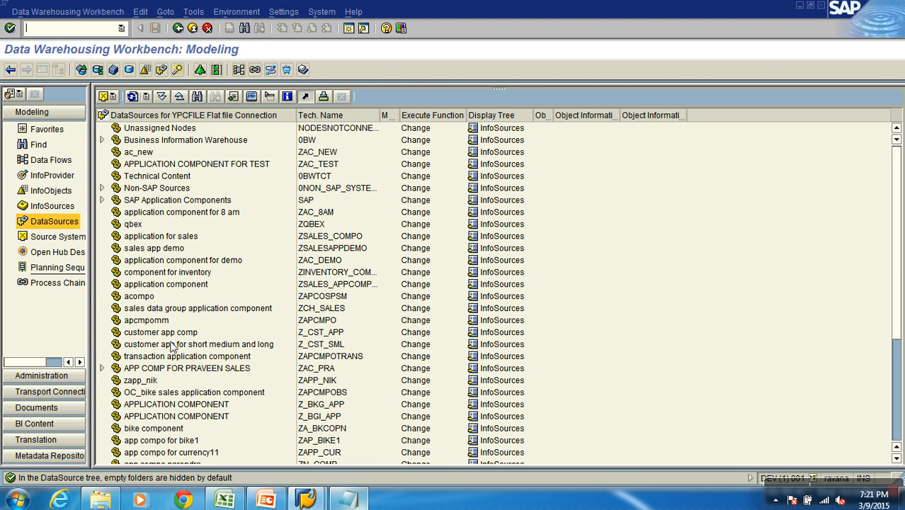
# Create an application component ZCALISTO with the long description "calisto" at the root of the YPCFILE DataSources tree
pyautogui.click(154, 273)
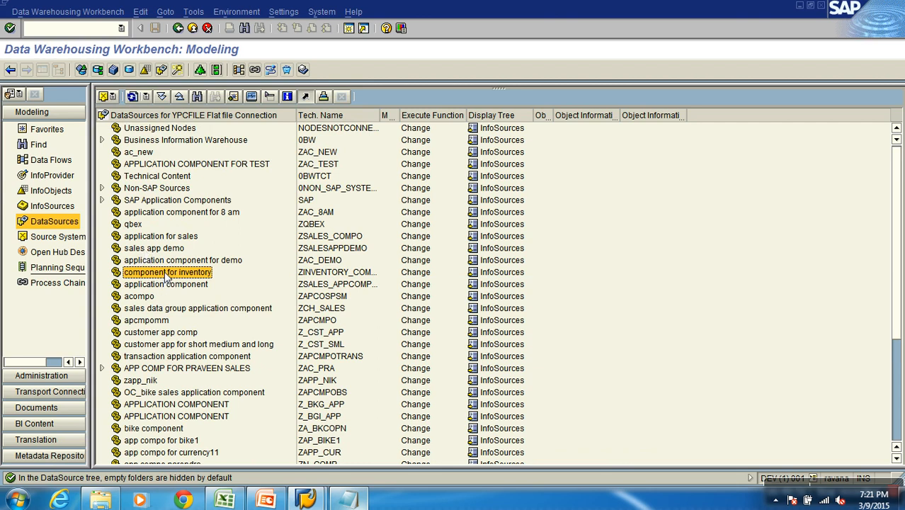
pyautogui.rightClick(154, 118)
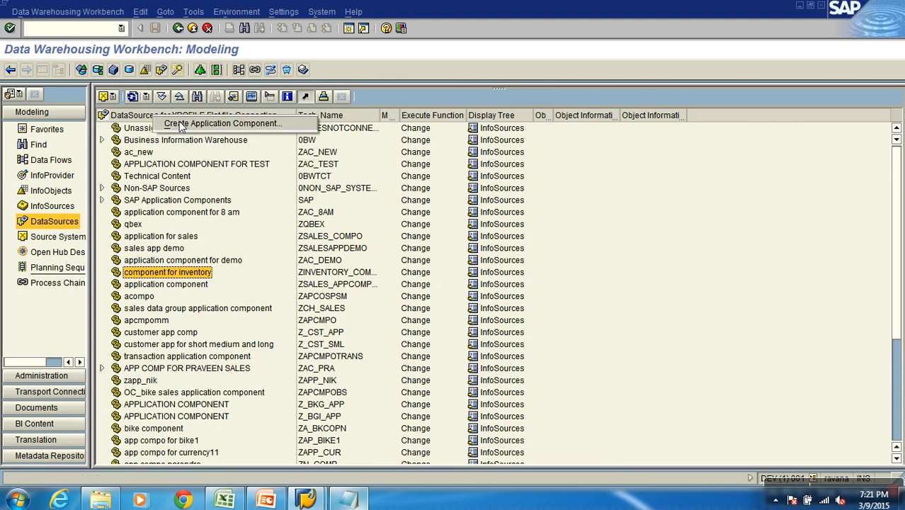
pyautogui.click(180, 121)
pyautogui.write('zcalito')
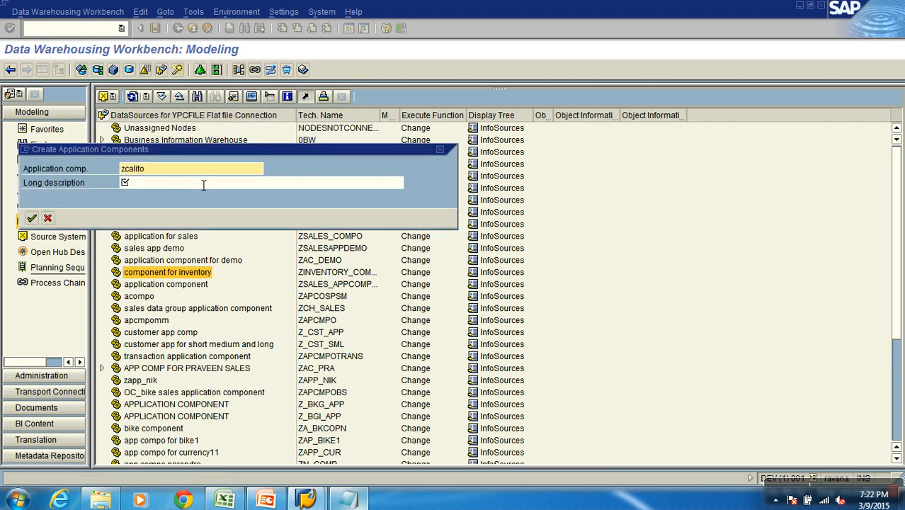
pyautogui.click(203, 185)
pyautogui.hotkey('shift', 'Tab')
pyautogui.write('zcalisto')
pyautogui.click(203, 185)
pyautogui.write('call')
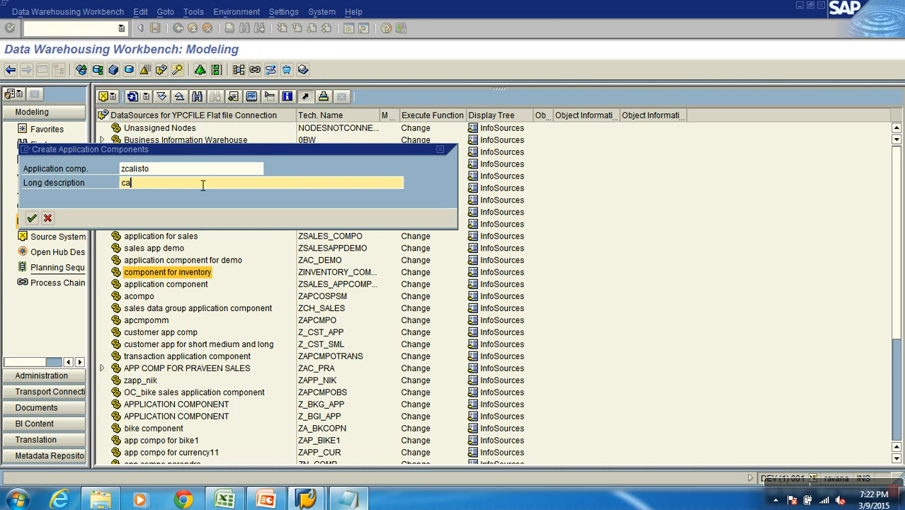
pyautogui.write('sto')
pyautogui.press('Return')
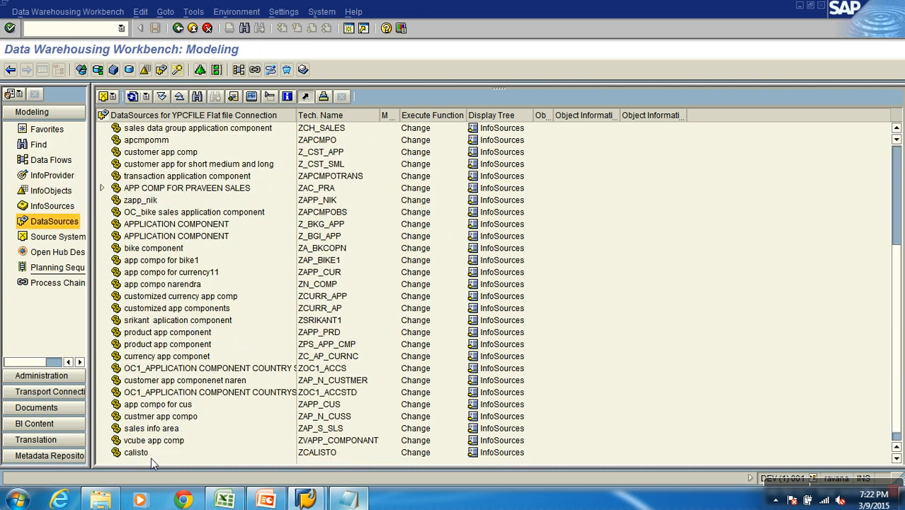
# Start creating a DataSource under the calisto application component and name it XSALES_TRAN for source system YPCFILE
pyautogui.click(145, 457)
pyautogui.rightClick(142, 454)
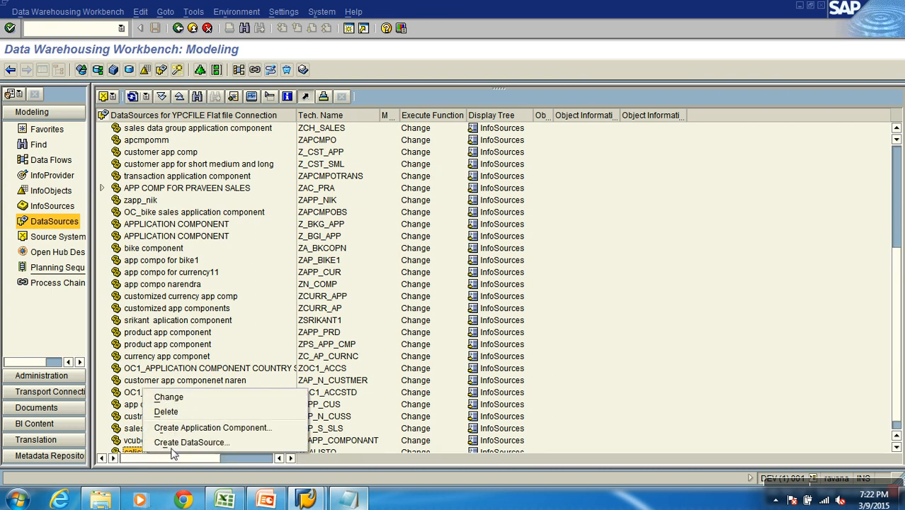
pyautogui.click(177, 447)
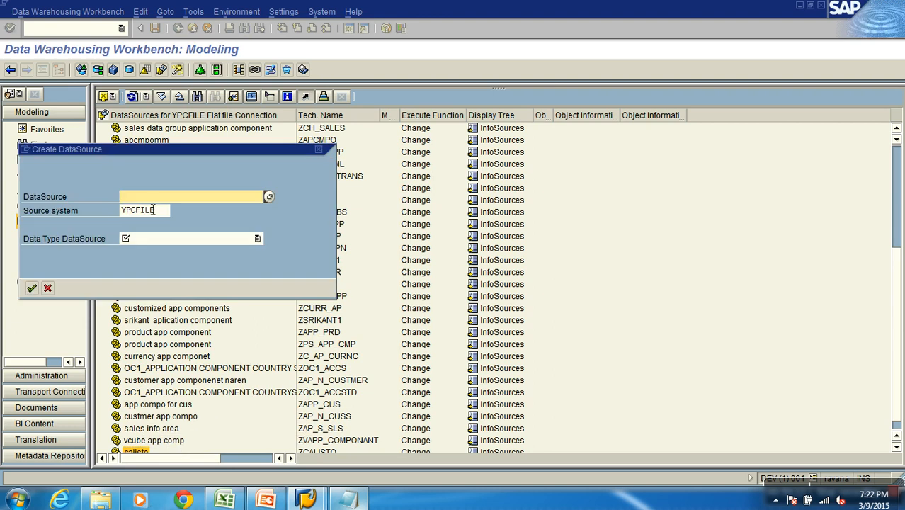
pyautogui.moveTo(153, 147); pyautogui.dragTo(233, 139)
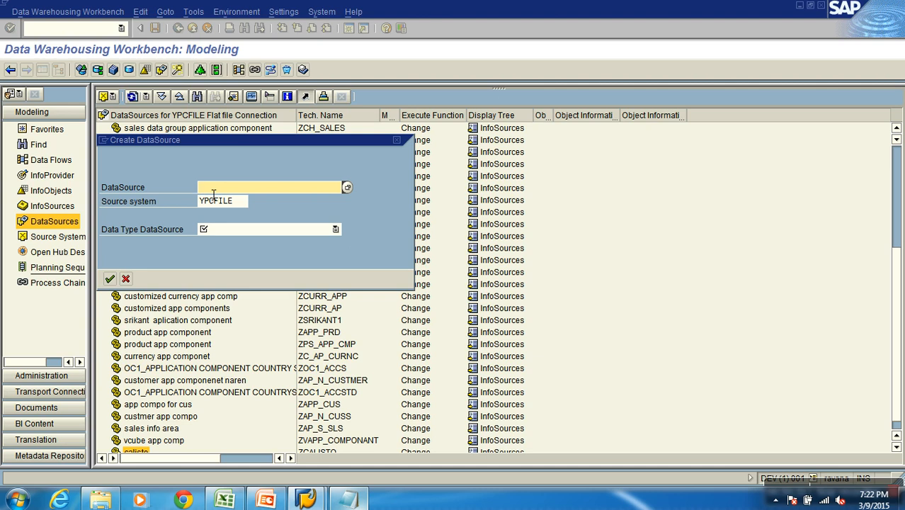
pyautogui.write('XSALES_TRAN')
pyautogui.moveTo(229, 192); pyautogui.dragTo(188, 186)
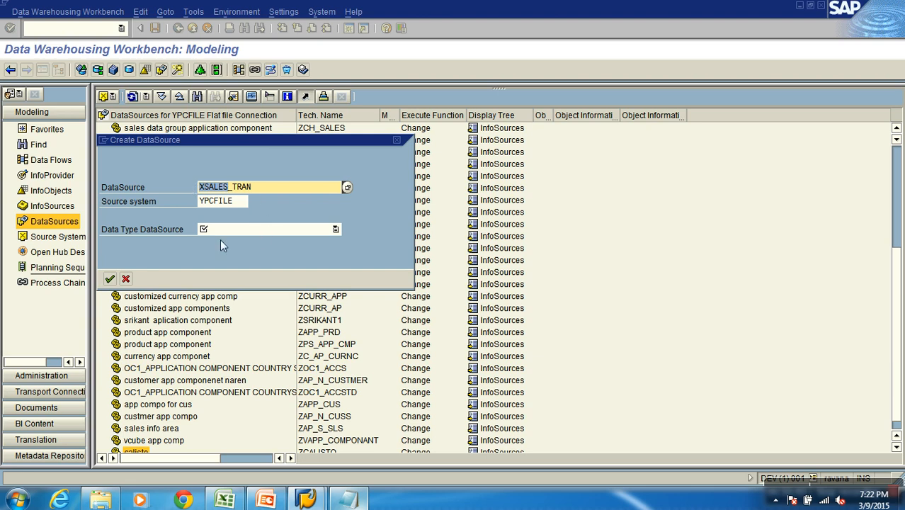
# Set the new DataSource's data type to Transaction Data and confirm its creation
pyautogui.click(133, 234)
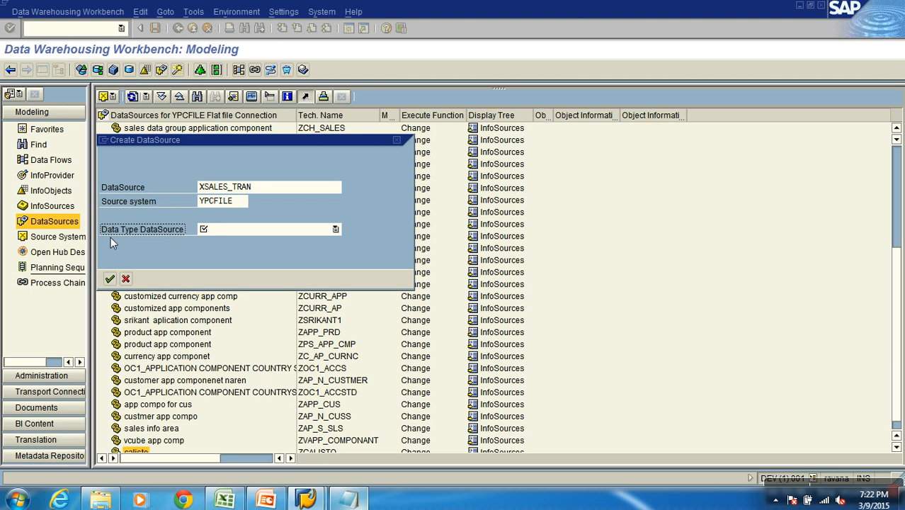
pyautogui.click(255, 230)
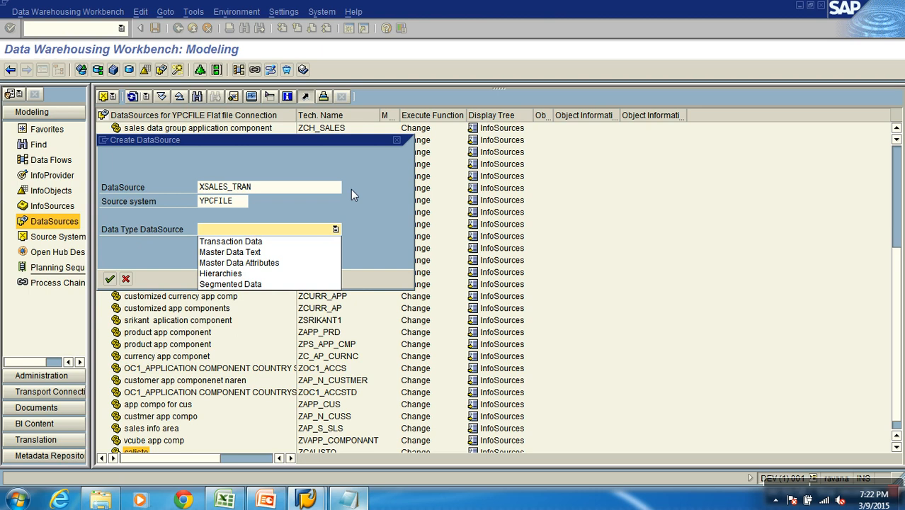
pyautogui.click(283, 242)
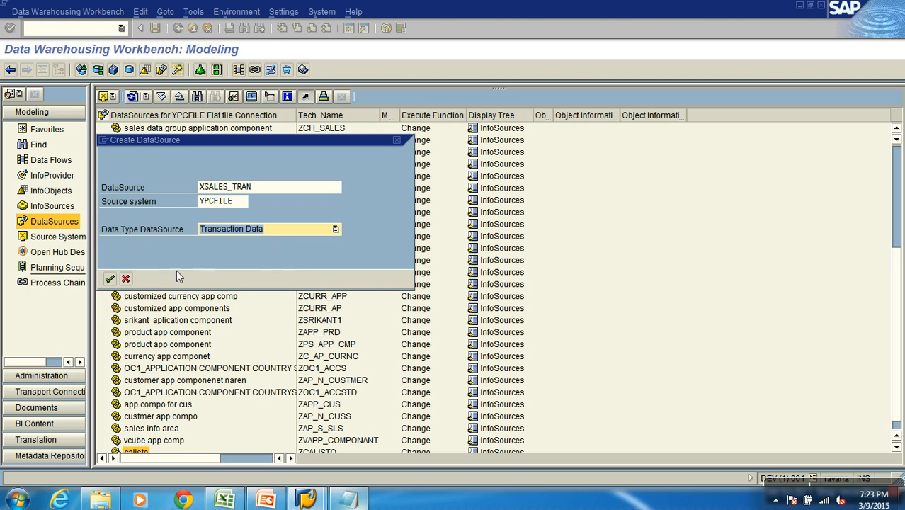
pyautogui.click(109, 279)
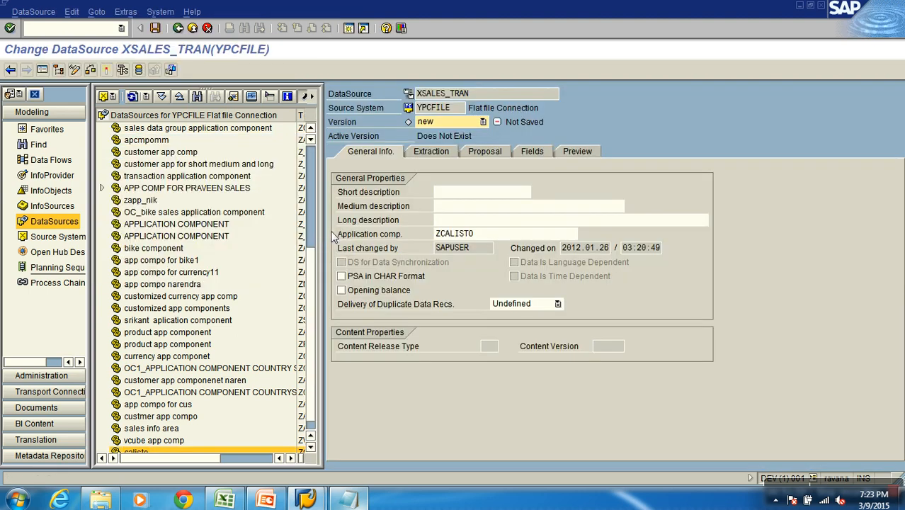
# Hide the modeling navigation and DataSources tree so that the DataSource editor fills the window
pyautogui.click(41, 70)
pyautogui.moveTo(163, 98); pyautogui.dragTo(86, 99)
pyautogui.hotkey('ctrl', 'c')
pyautogui.click(89, 98)
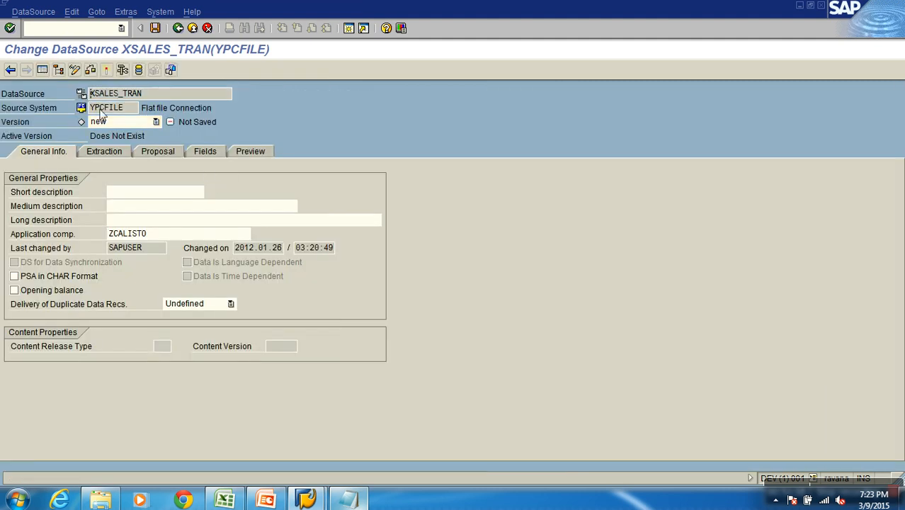
# Enter XSALES_TRAN as the DataSource's short, medium and long descriptions
pyautogui.click(159, 194)
pyautogui.hotkey('ctrl', 'v')
pyautogui.click(158, 206)
pyautogui.hotkey('ctrl', 'v')
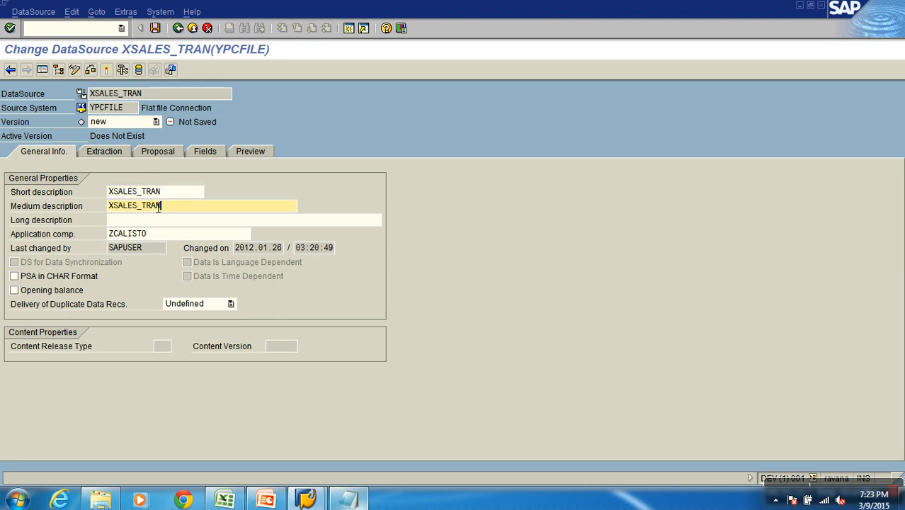
pyautogui.click(157, 221)
pyautogui.hotkey('ctrl', 'v')
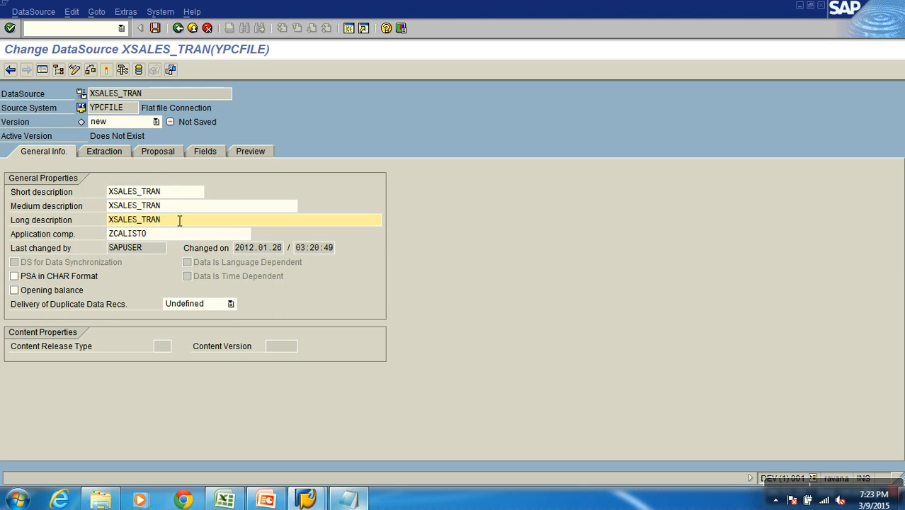
# Show the DataSource's extraction settings and choose the adapter Load Text-Type File from Local Workstation
pyautogui.click(105, 153)
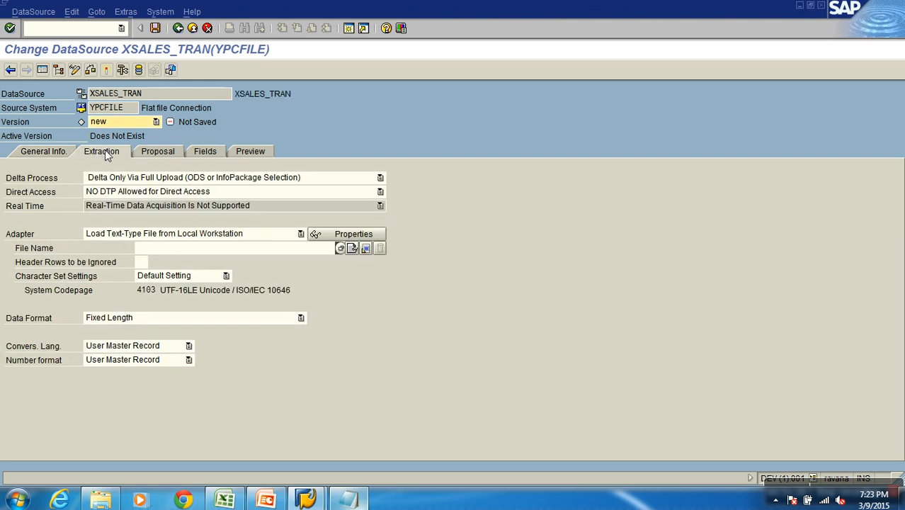
pyautogui.doubleClick(95, 109)
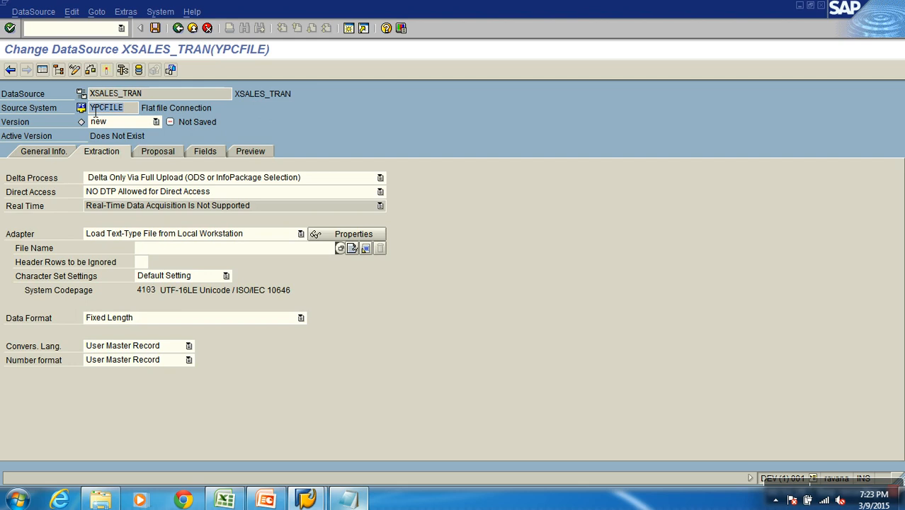
pyautogui.click(19, 237)
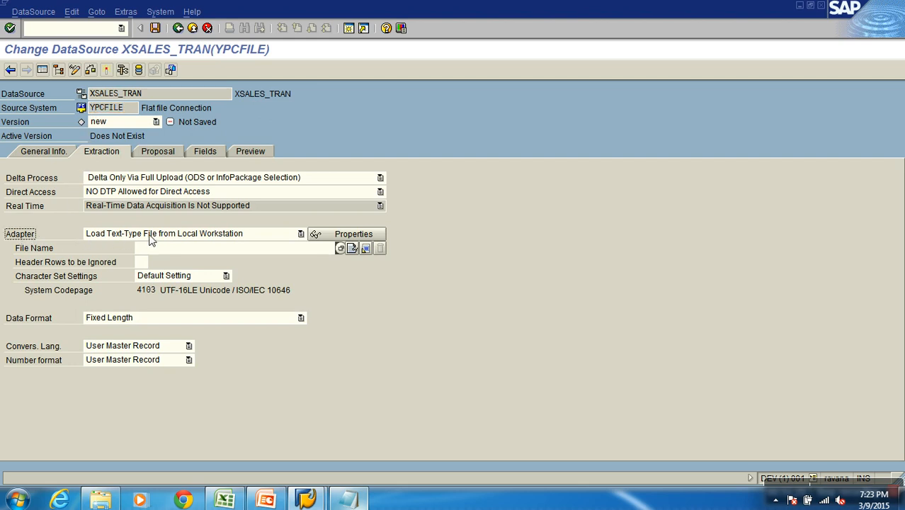
pyautogui.click(300, 234)
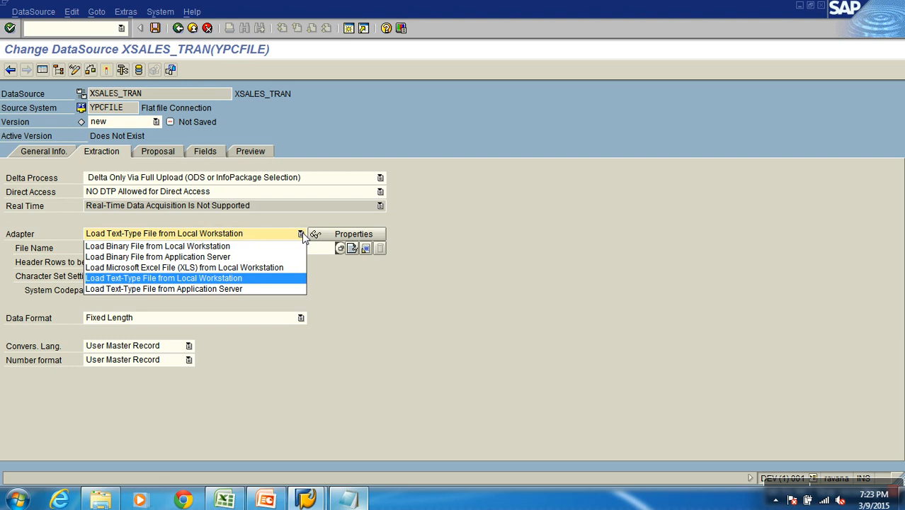
pyautogui.click(168, 282)
# Select the S1SALES_TRAN file from the desktop folder Vedios Sharing as the DataSource's file name
pyautogui.click(59, 253)
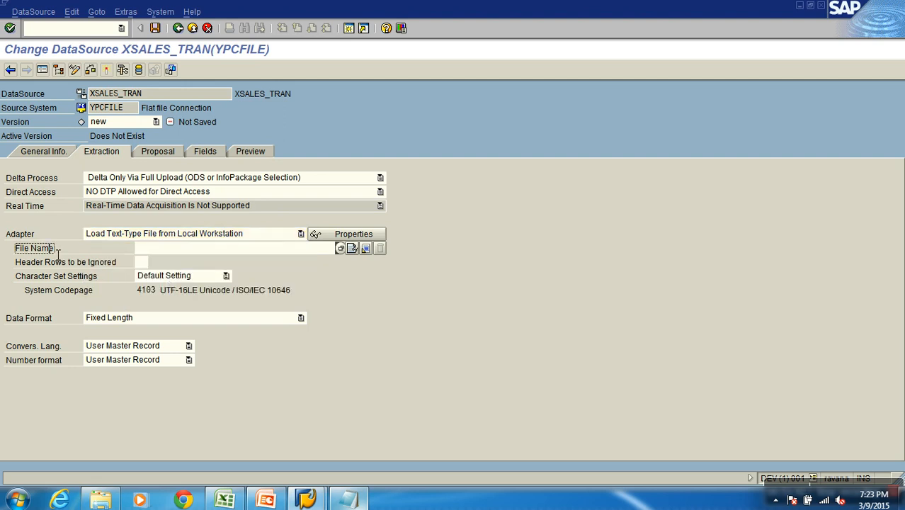
pyautogui.click(178, 252)
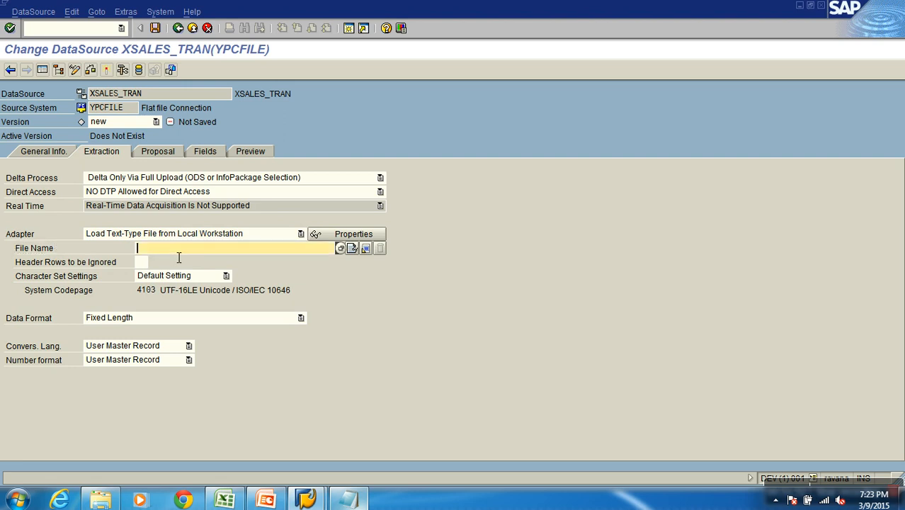
pyautogui.click(340, 248)
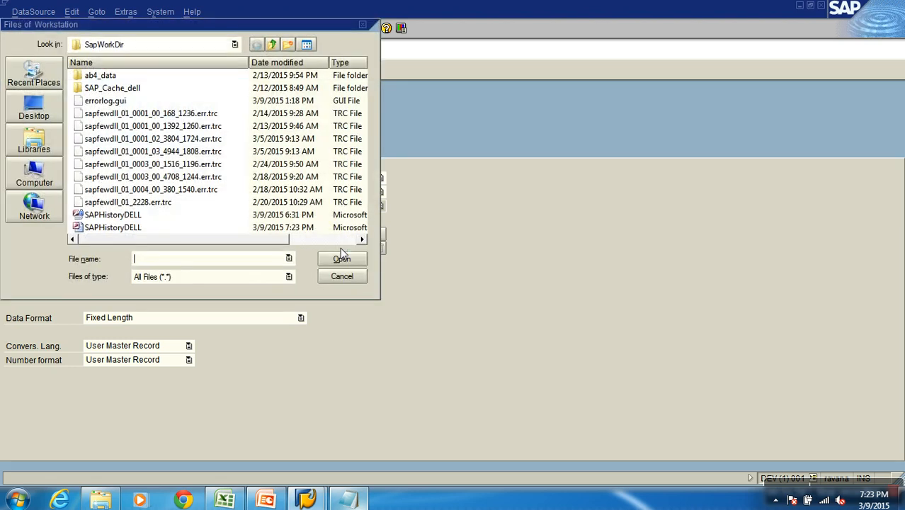
pyautogui.click(32, 107)
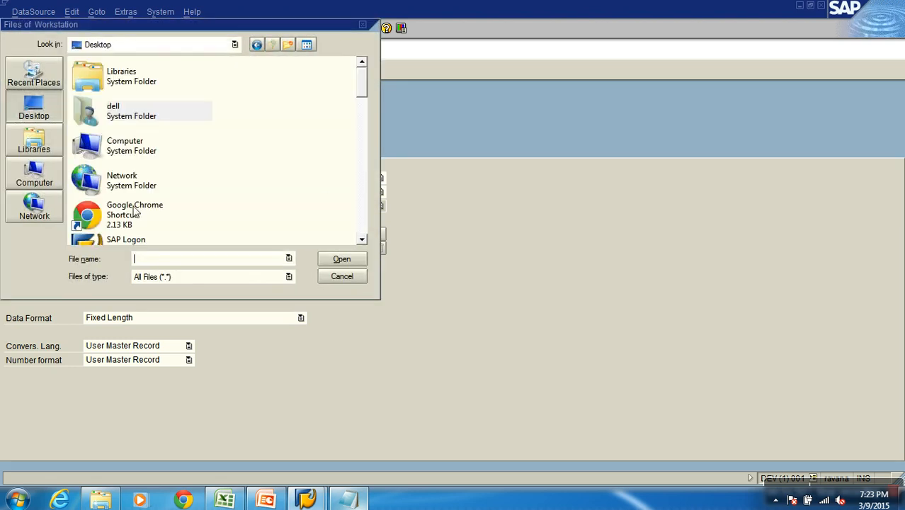
pyautogui.click(361, 215)
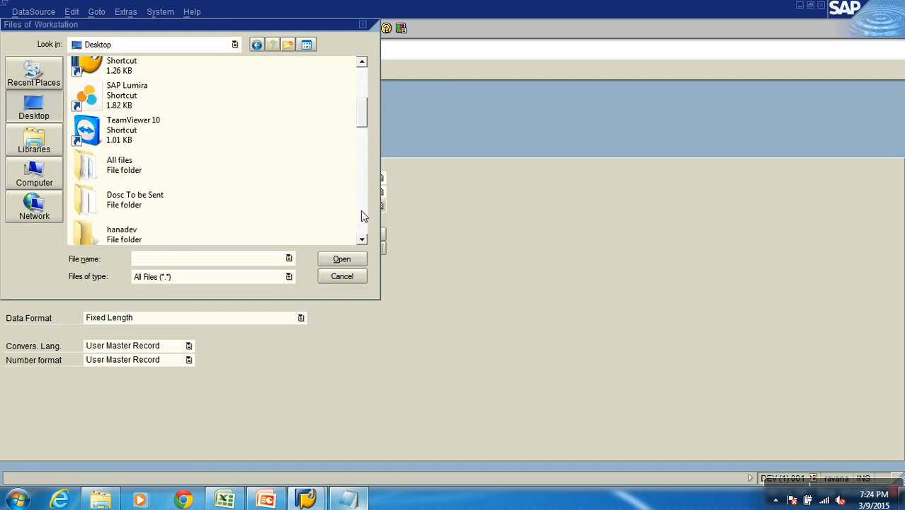
pyautogui.doubleClick(122, 187)
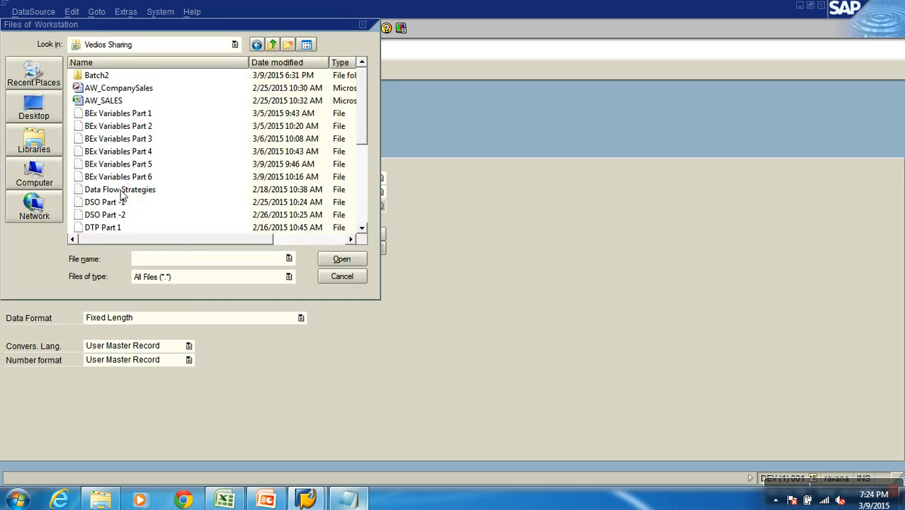
pyautogui.click(361, 213)
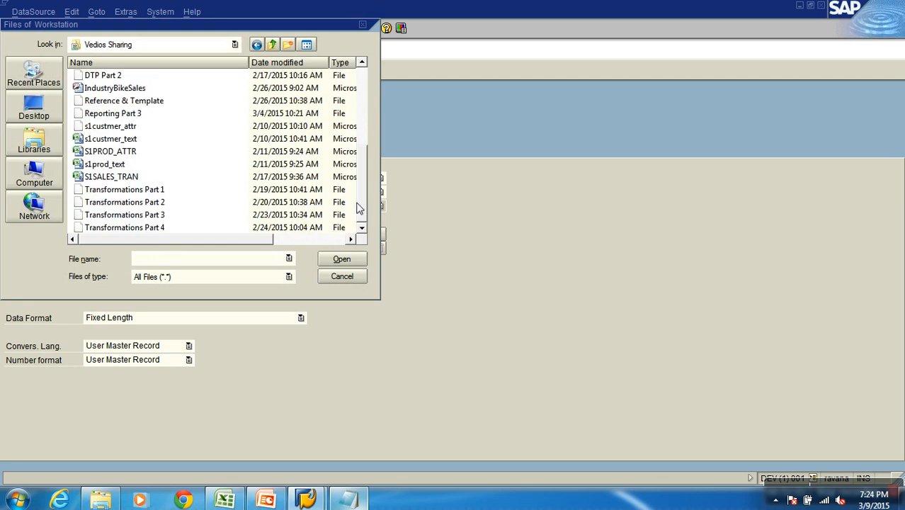
pyautogui.click(130, 179)
pyautogui.click(342, 259)
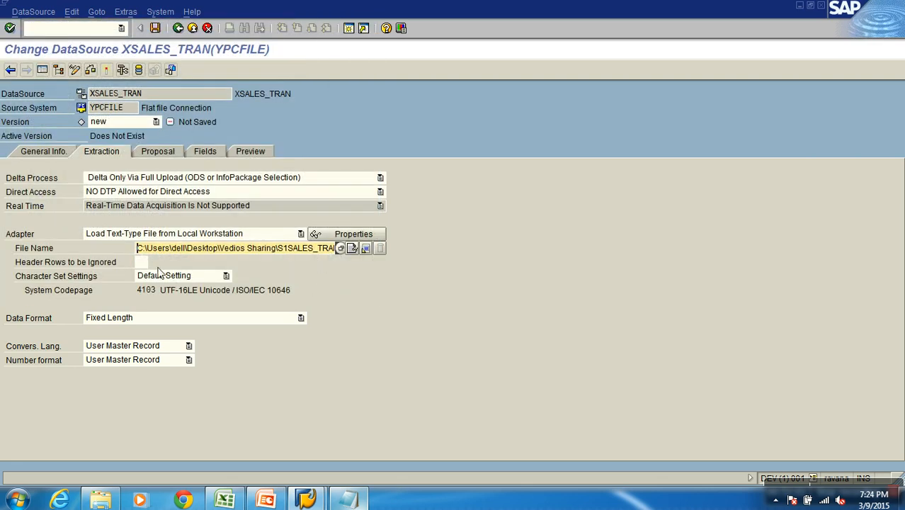
# Check the header row of the S1SALES_TRAN sheet in Excel, return to SAP and set the header rows to be ignored to 1
pyautogui.press('Tab')
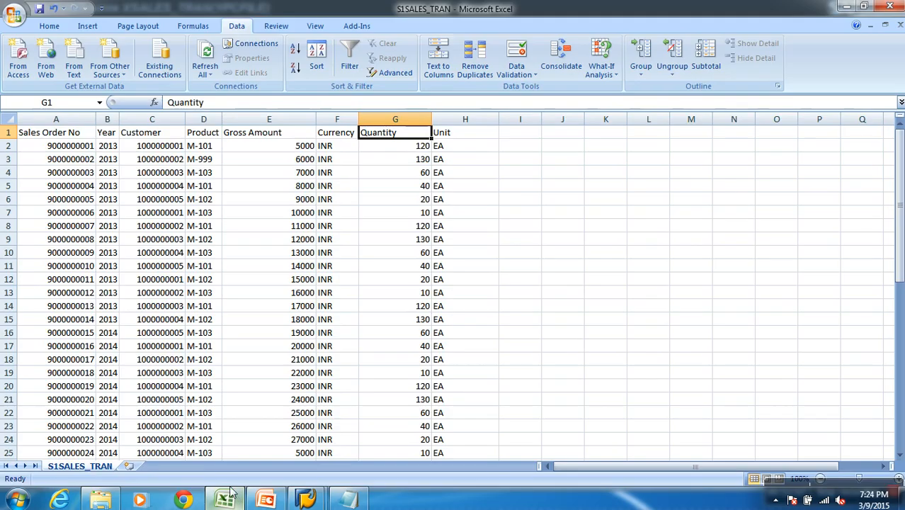
pyautogui.click(227, 497)
pyautogui.click(8, 133)
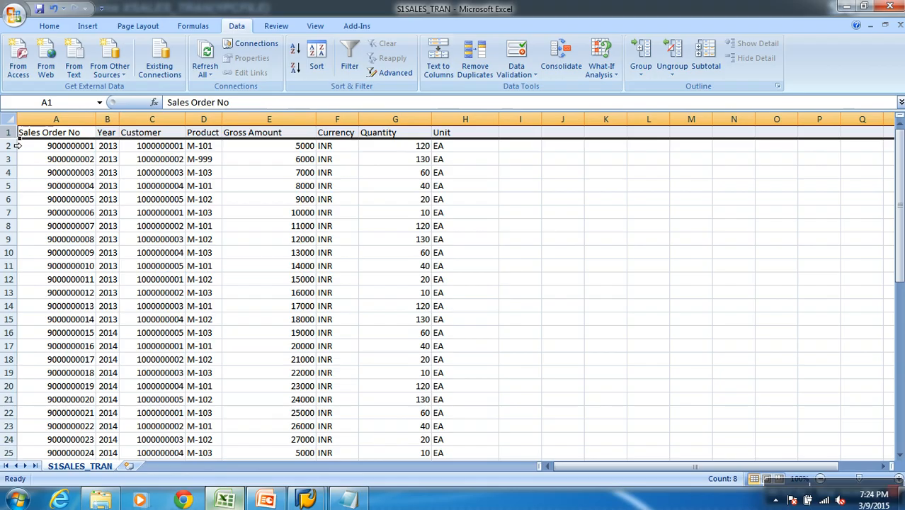
pyautogui.hotkey('alt', 'Tab')
pyautogui.write('1')
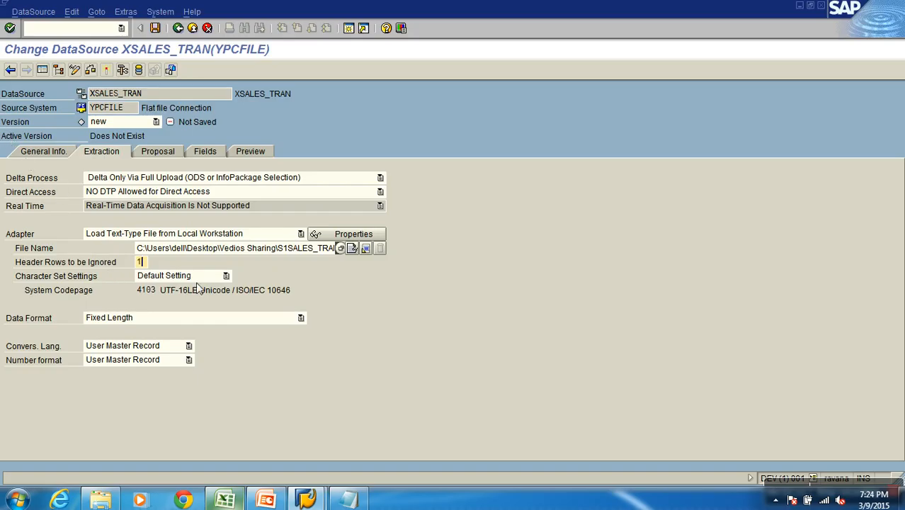
# Examine in Excel which file type S1SALES_TRAN is saved as, cancel the saving and return to the DataSource's data format setting in SAP
pyautogui.click(35, 317)
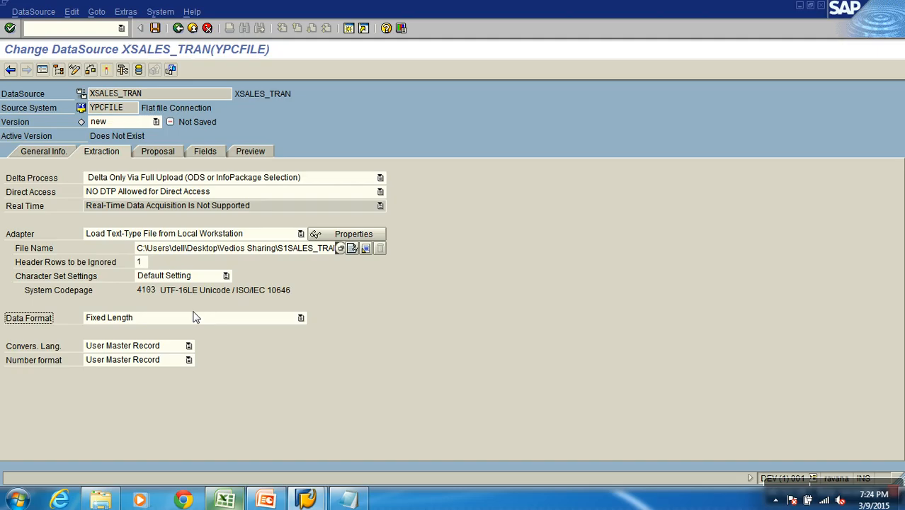
pyautogui.hotkey('alt', 'Tab')
pyautogui.click(15, 14)
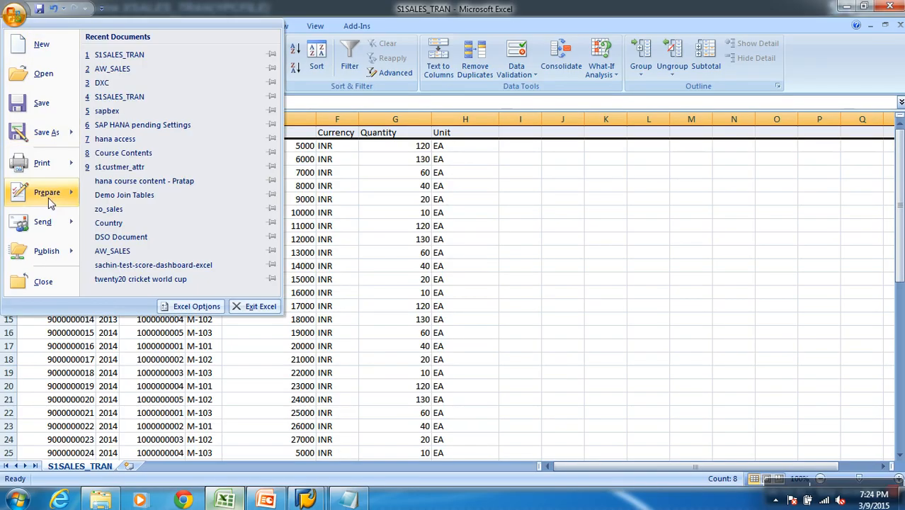
pyautogui.click(47, 132)
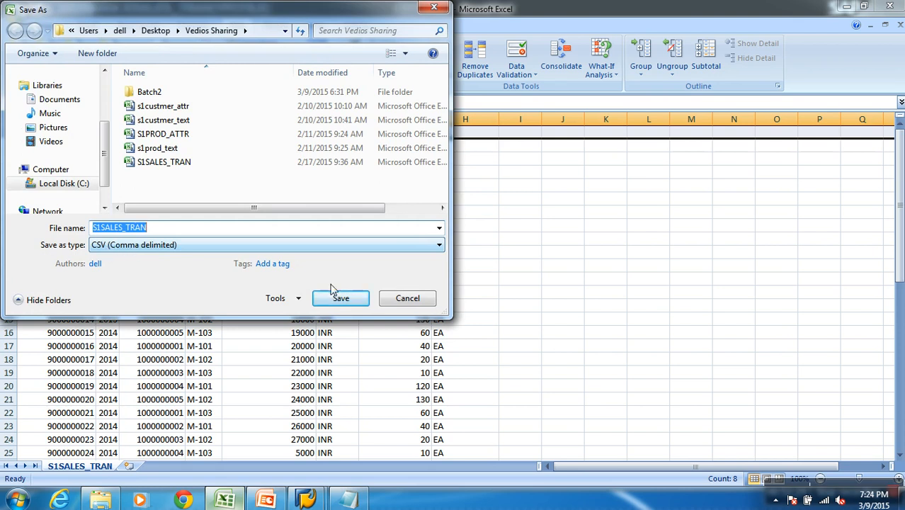
pyautogui.click(393, 298)
pyautogui.hotkey('alt', 'Tab')
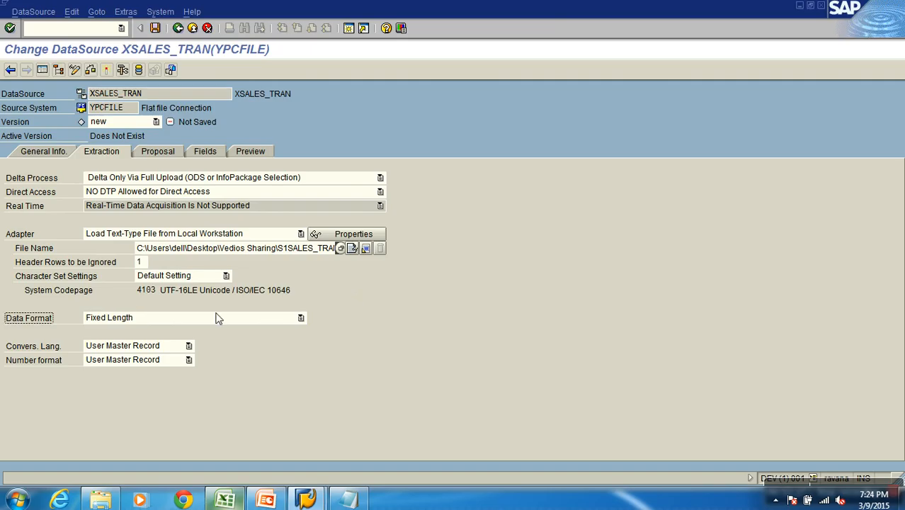
# Set the data format to Separated with Separator (for Example, CSV), then switch to Excel and close S1SALES_TRAN without saving
pyautogui.click(142, 318)
pyautogui.click(142, 339)
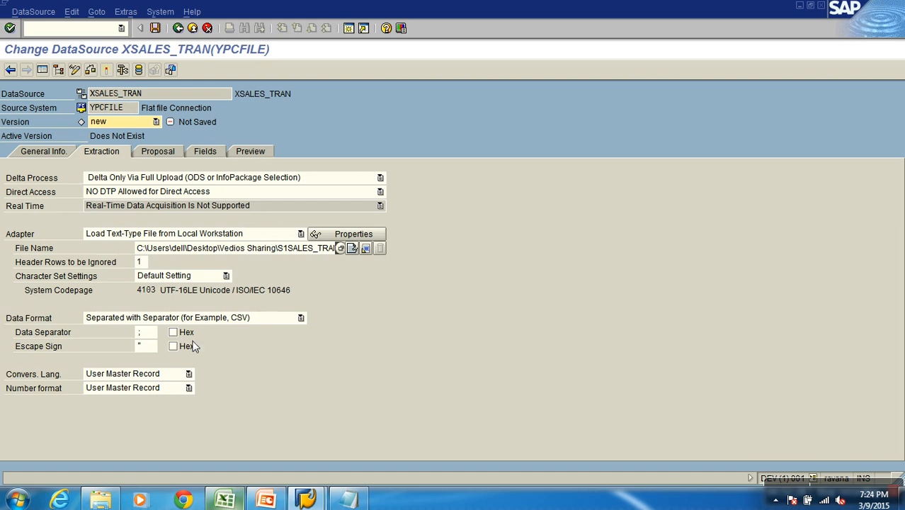
pyautogui.hotkey('alt', 'Tab')
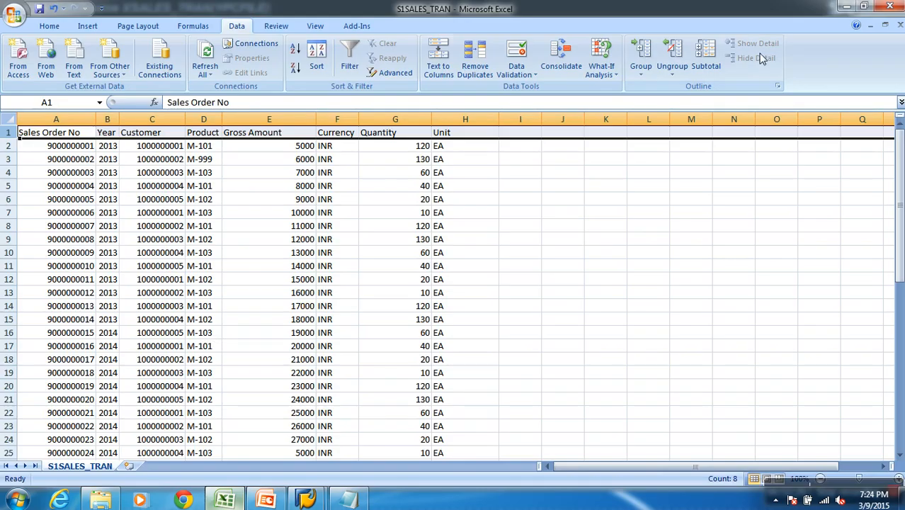
pyautogui.click(890, 6)
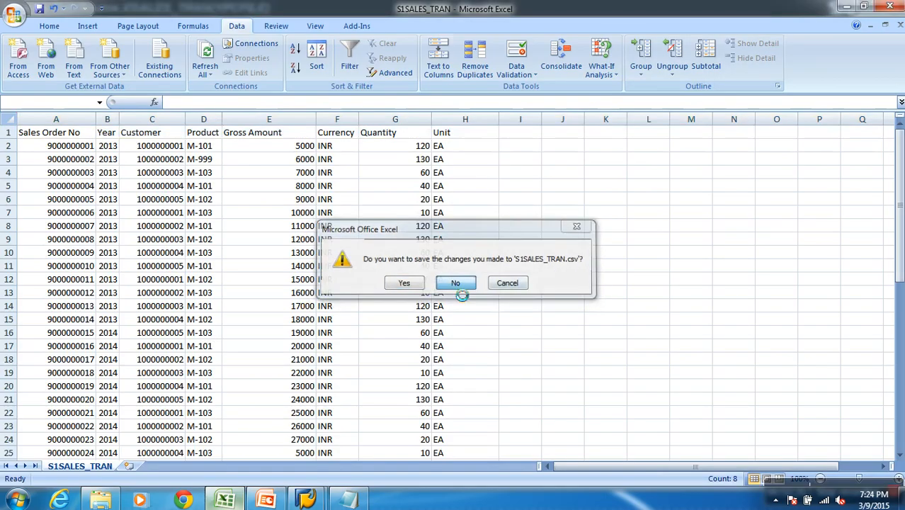
pyautogui.click(457, 284)
# Open S1SALES_TRAN from the desktop folder Vedios Sharing in Notepad, check which character separates the values and close the file
pyautogui.press('super+d')
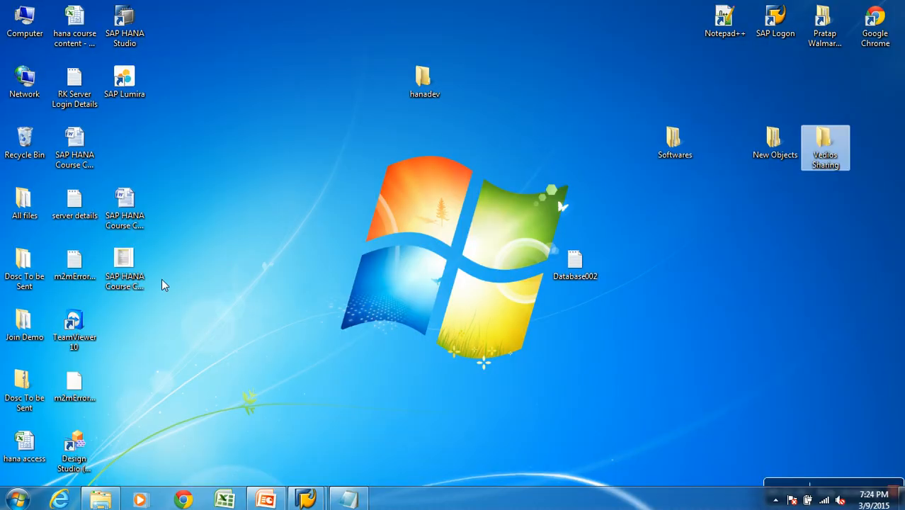
pyautogui.doubleClick(825, 141)
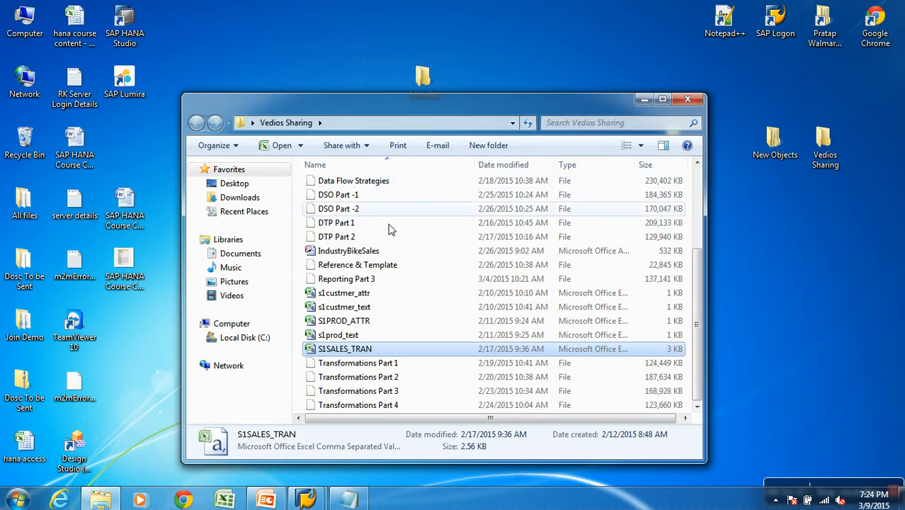
pyautogui.rightClick(339, 348)
pyautogui.moveTo(388, 180)
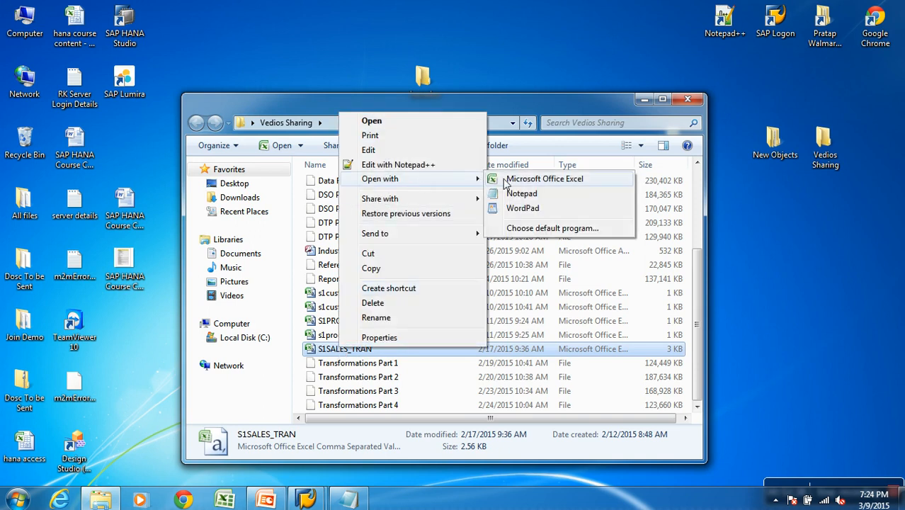
pyautogui.click(514, 194)
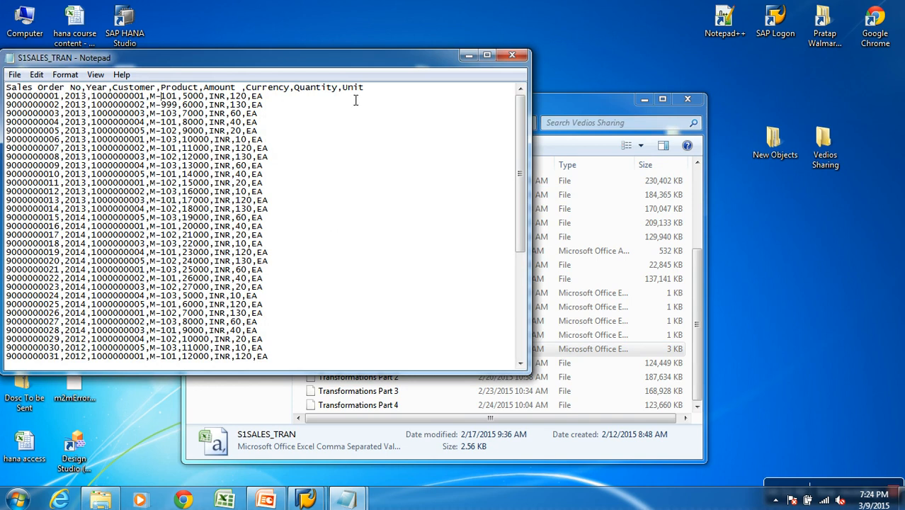
pyautogui.click(506, 56)
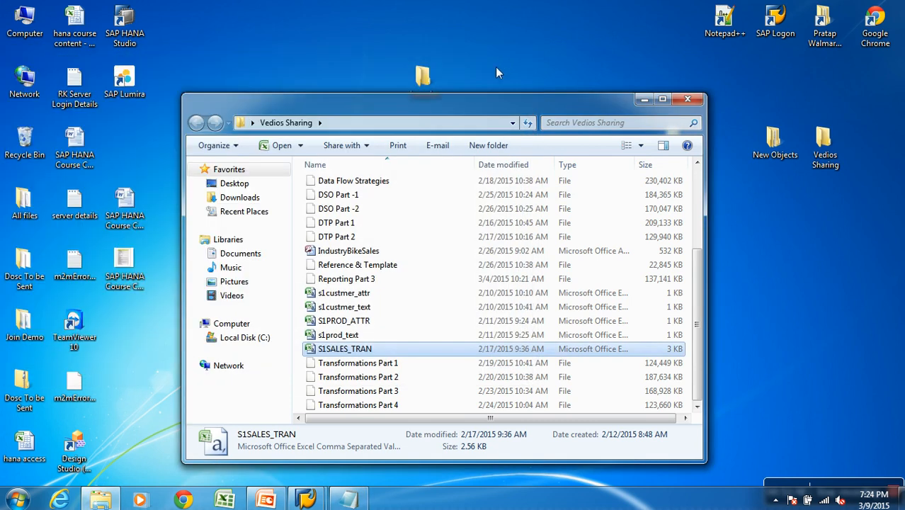
# Return to the DataSource in SAP and set its data separator to a comma
pyautogui.click(310, 498)
pyautogui.click(342, 418)
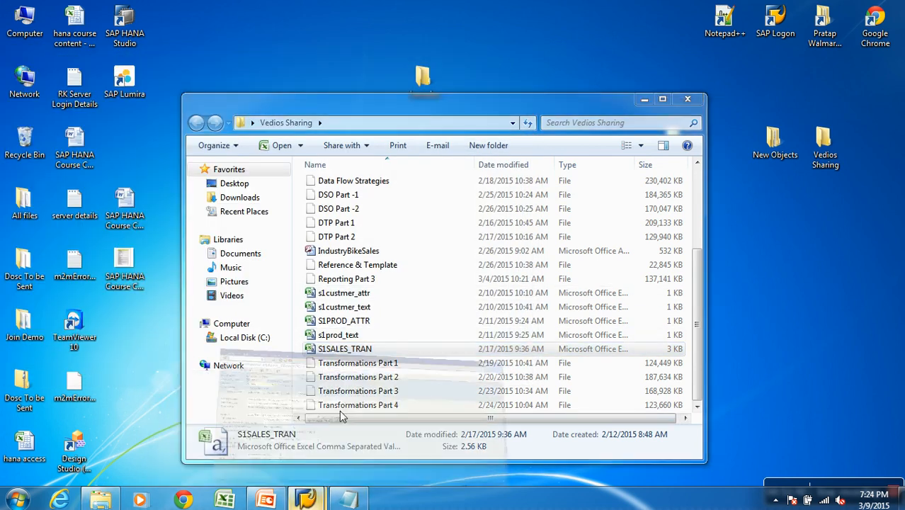
pyautogui.moveTo(151, 333); pyautogui.dragTo(134, 334)
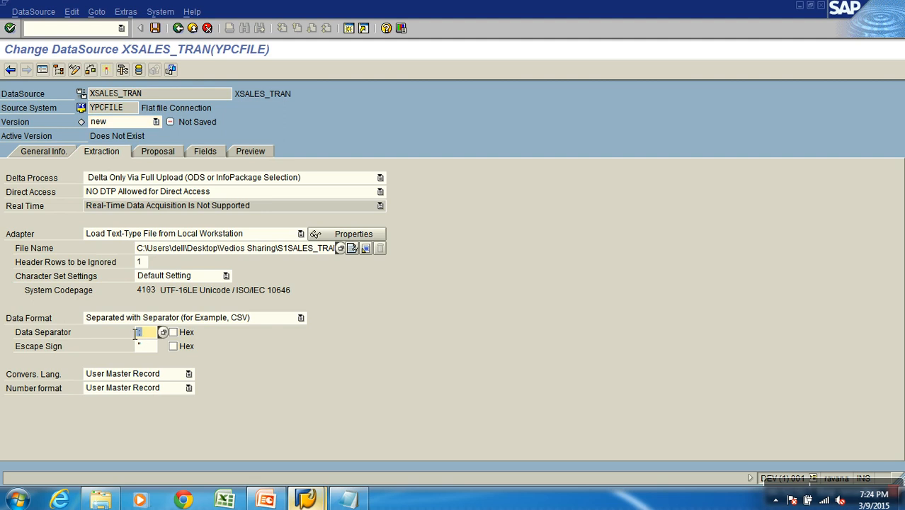
pyautogui.write(',')
# Look at the DataSource's proposal, show its field list and start the InfoObject entry for position 1
pyautogui.click(153, 151)
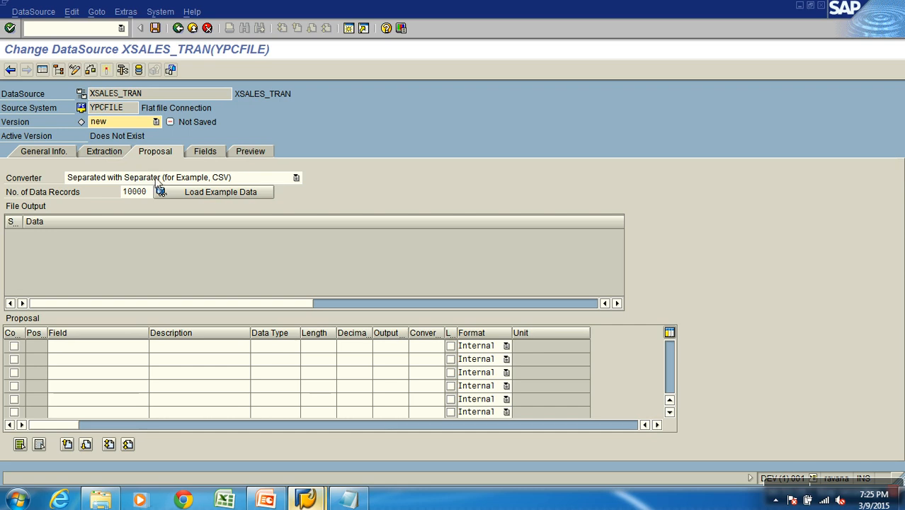
pyautogui.click(204, 153)
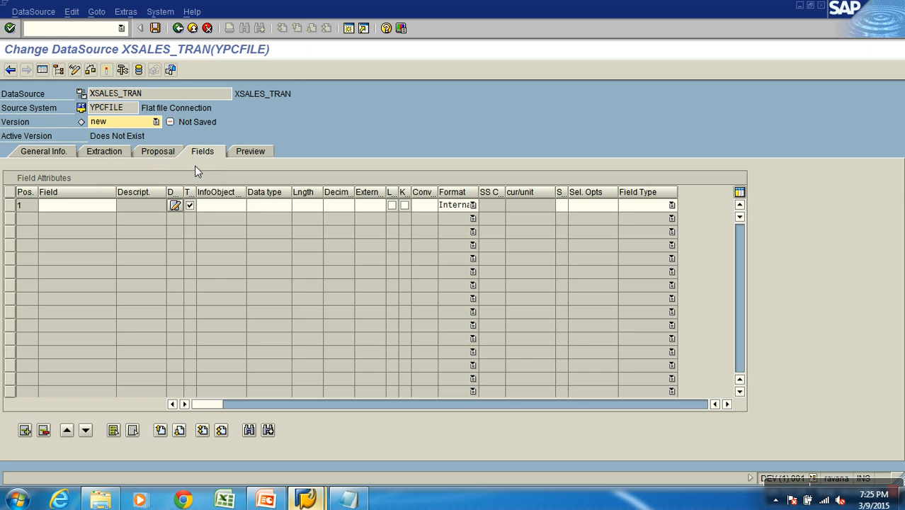
pyautogui.click(212, 207)
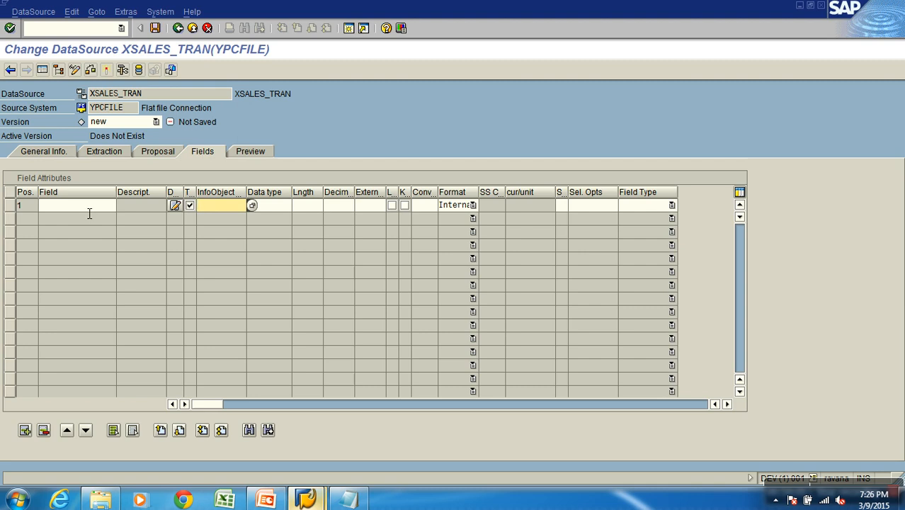
# Load the example data into the DataSource's proposal and adopt the proposed fields in the field list
pyautogui.click(164, 151)
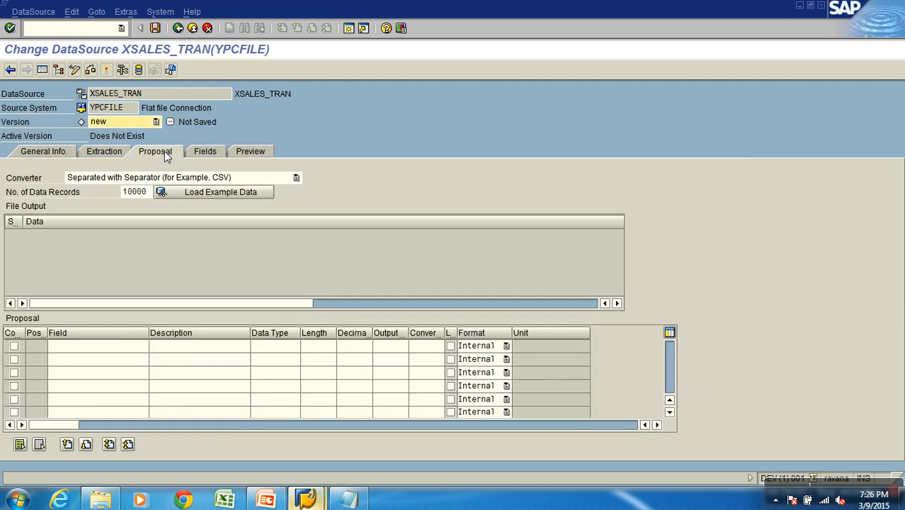
pyautogui.click(215, 193)
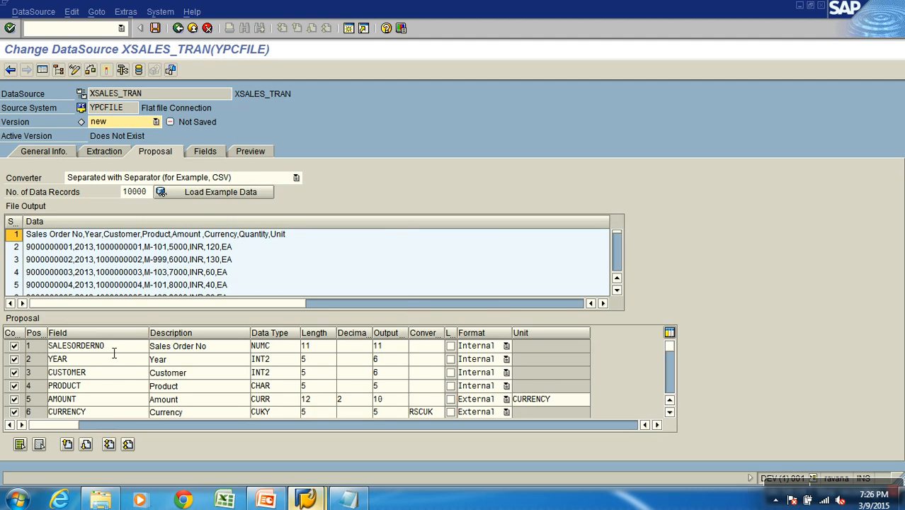
pyautogui.click(204, 152)
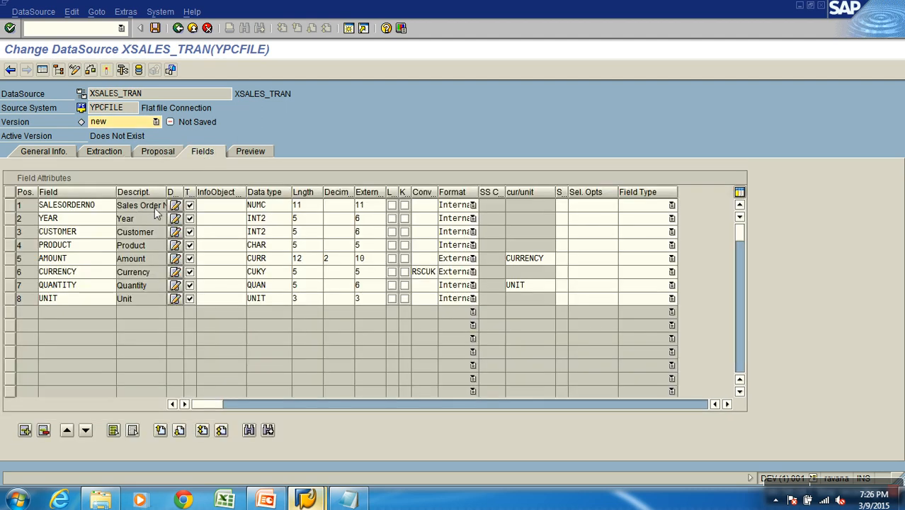
# Review the field names in the DataSource's field list from SALESORDERNO down to UNIT
pyautogui.click(110, 207)
pyautogui.click(78, 223)
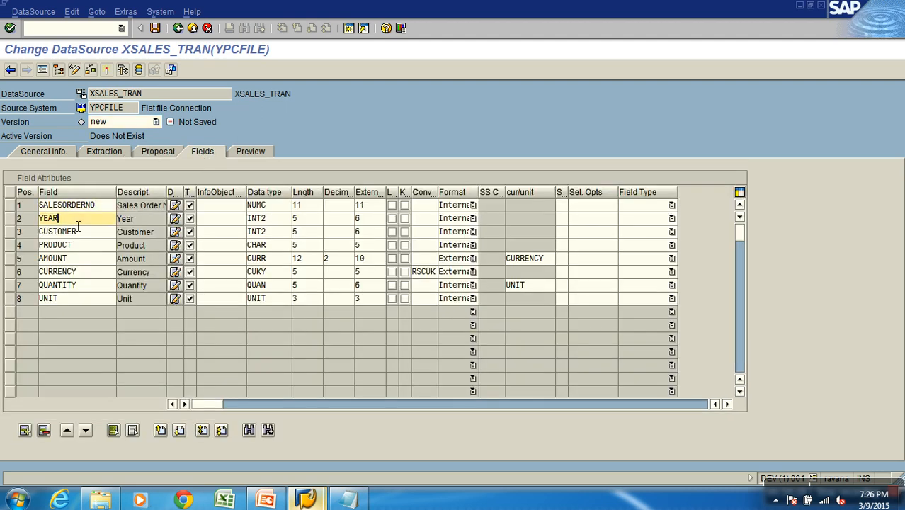
pyautogui.click(88, 234)
pyautogui.click(86, 247)
pyautogui.click(85, 262)
pyautogui.click(90, 275)
pyautogui.click(89, 289)
pyautogui.click(84, 301)
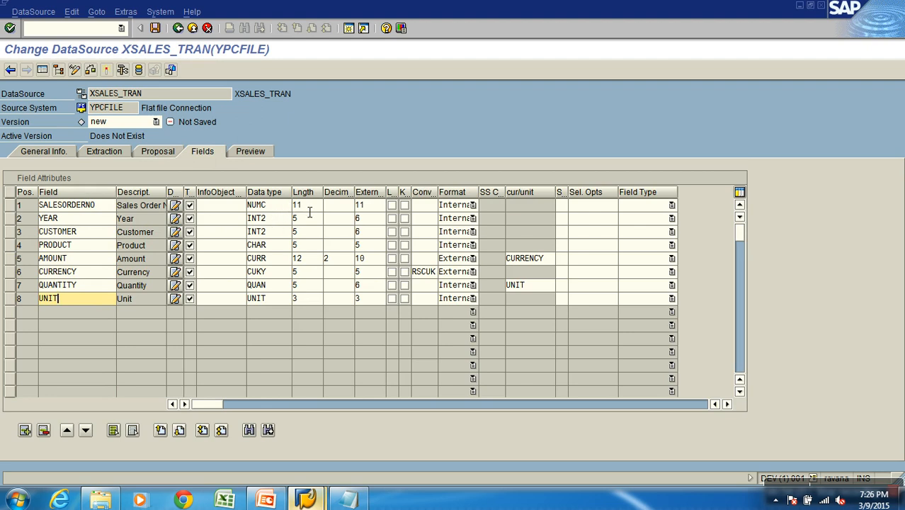
# Set the data type of YEAR and CUSTOMER to NUMC and the length of CUSTOMER to 10
pyautogui.click(272, 219)
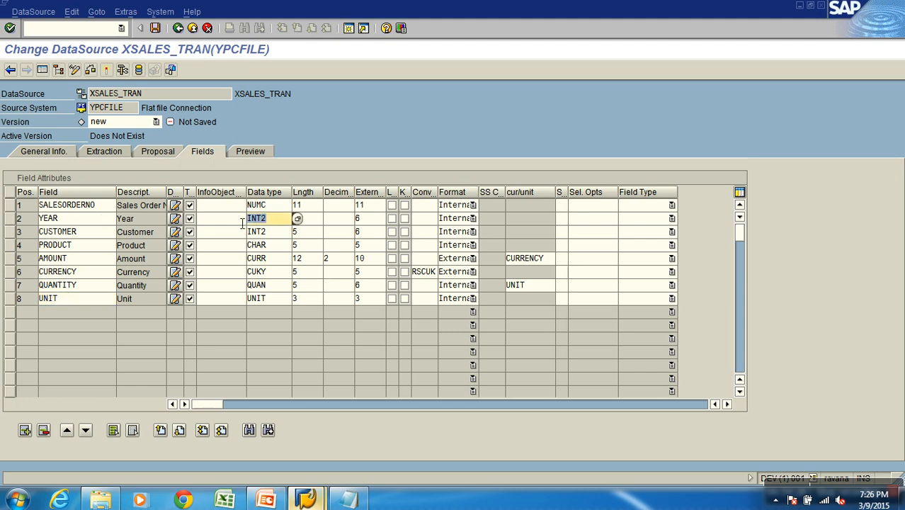
pyautogui.write('NUMC')
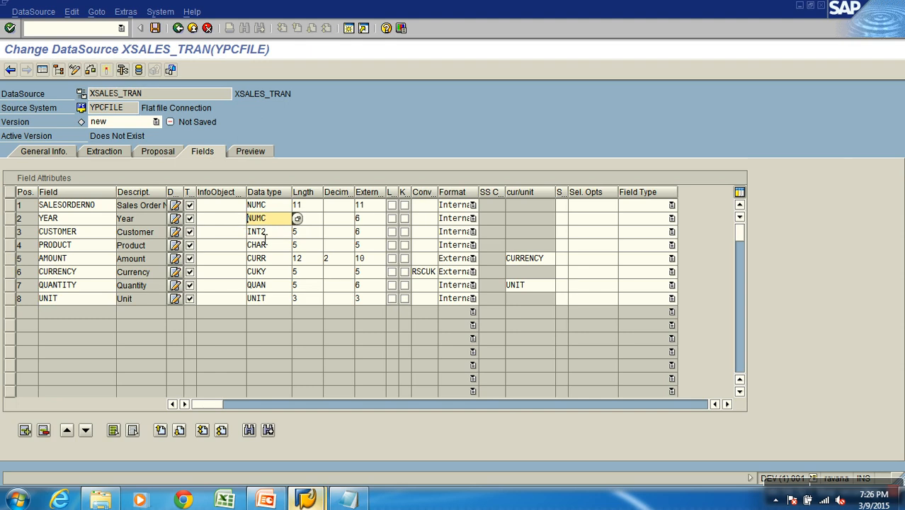
pyautogui.press('Down')
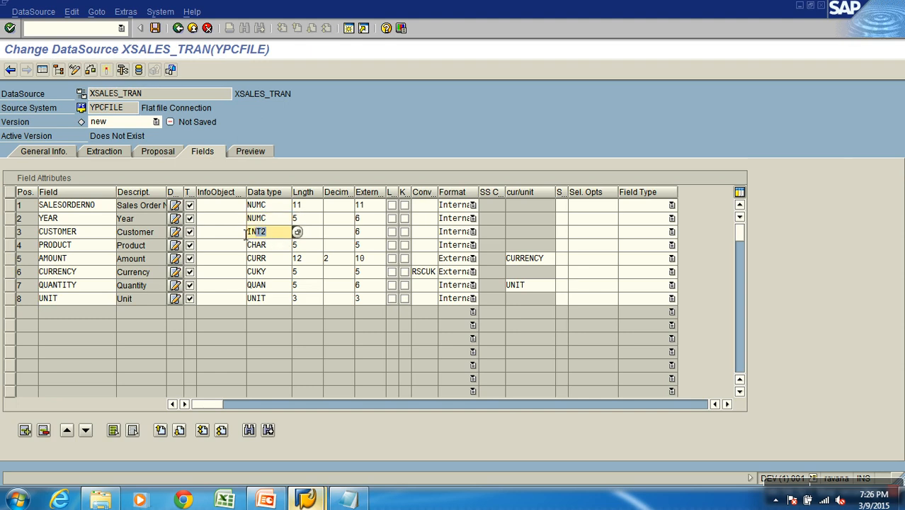
pyautogui.write('NUMC')
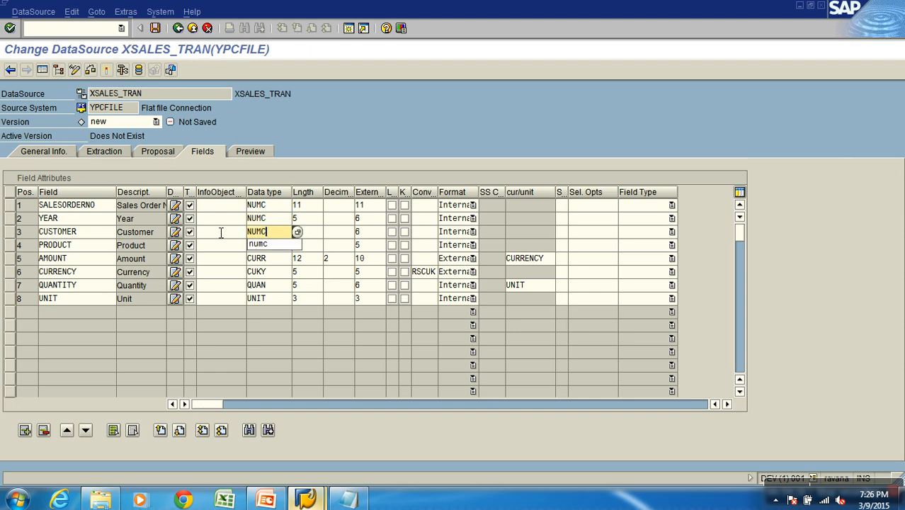
pyautogui.press('Tab')
pyautogui.write('10')
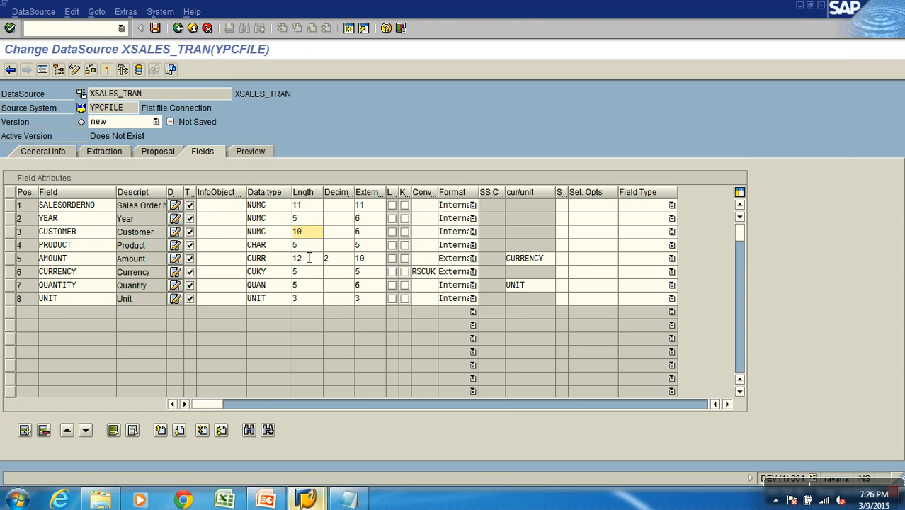
# Check the data types, lengths and decimals of the PRODUCT, AMOUNT and CURRENCY fields
pyautogui.click(275, 250)
pyautogui.click(315, 251)
pyautogui.click(302, 264)
pyautogui.write('12')
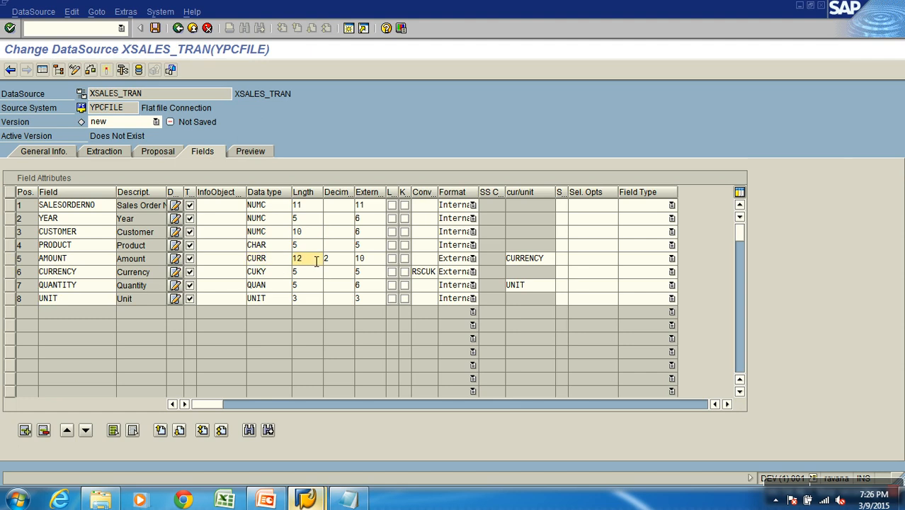
pyautogui.click(343, 267)
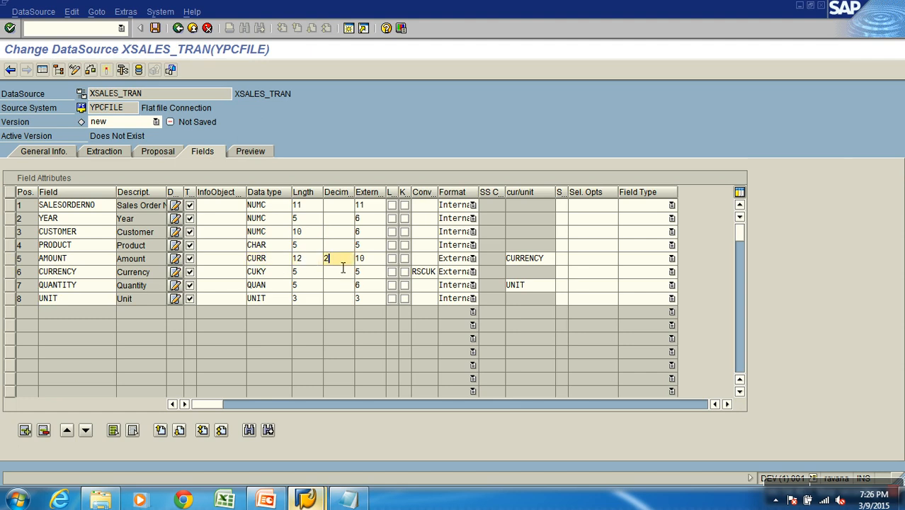
pyautogui.click(281, 274)
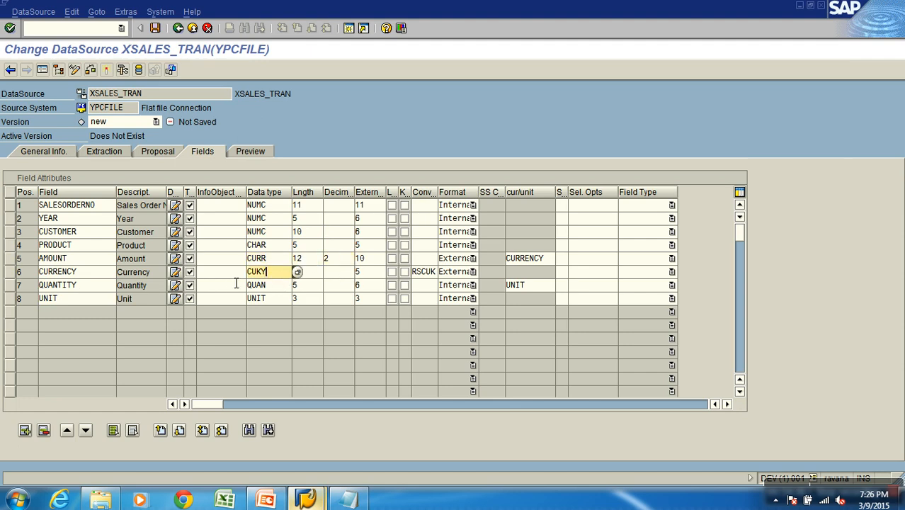
pyautogui.moveTo(280, 279); pyautogui.dragTo(243, 278)
# Examine which field AMOUNT references as its currency and mark the AMOUNT row
pyautogui.click(522, 262)
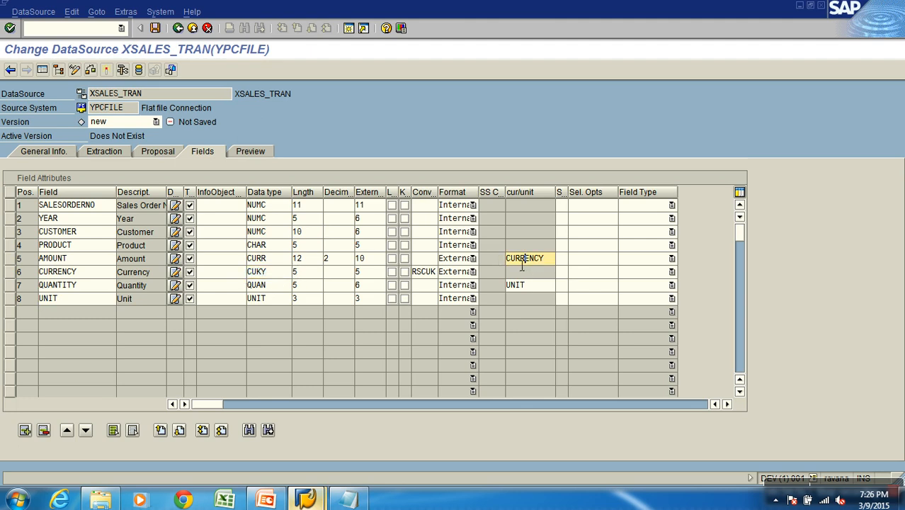
pyautogui.doubleClick(68, 259)
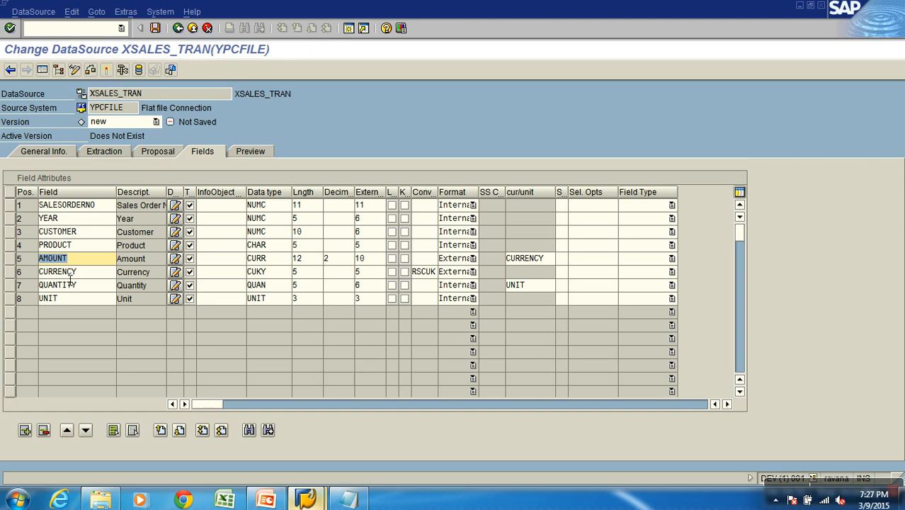
pyautogui.doubleClick(87, 274)
pyautogui.click(545, 258)
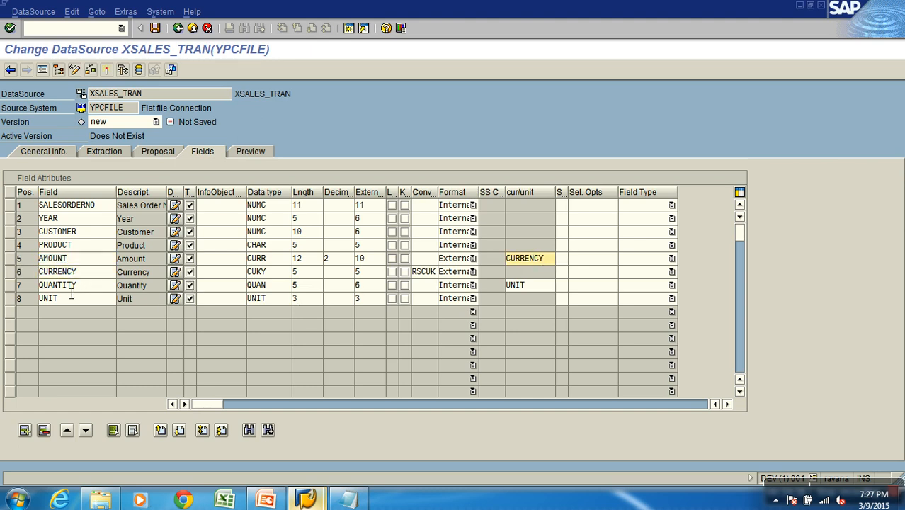
pyautogui.click(10, 259)
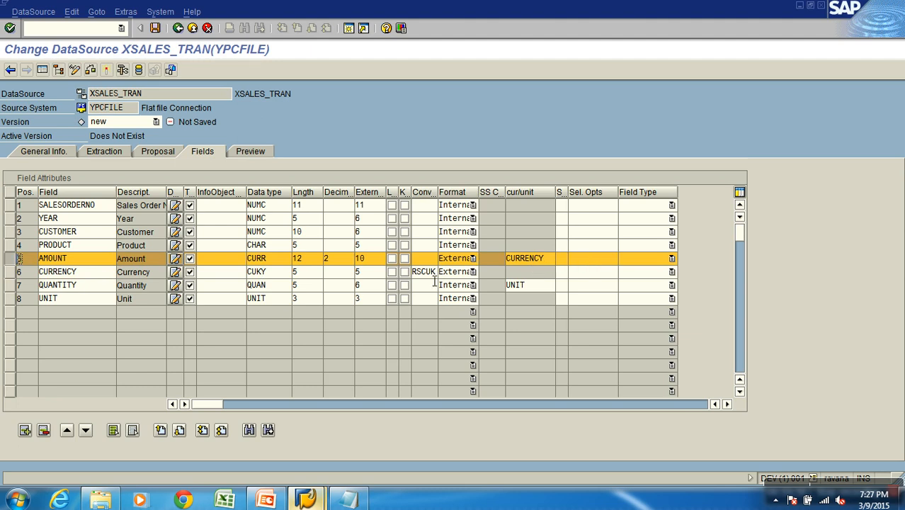
pyautogui.doubleClick(79, 276)
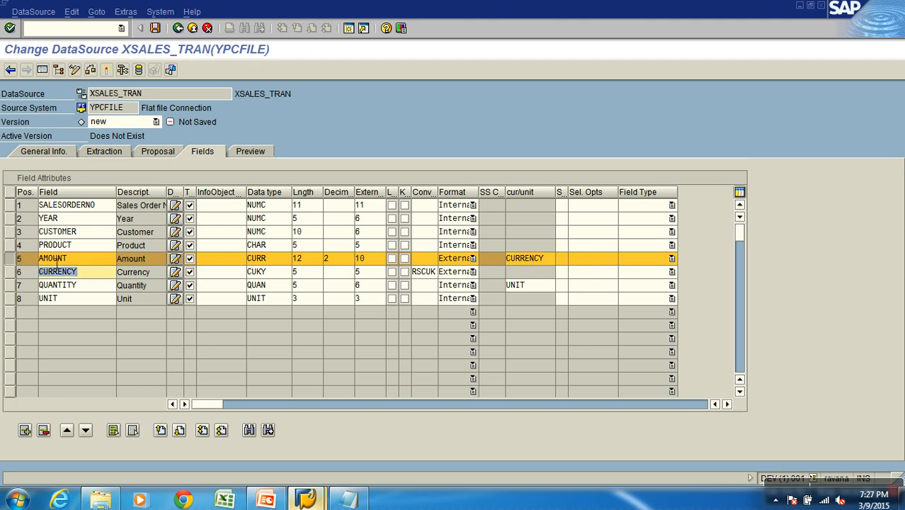
# Set the decimals of QUANTITY to 2, mark its row and check its reference to the UNIT field
pyautogui.doubleClick(46, 290)
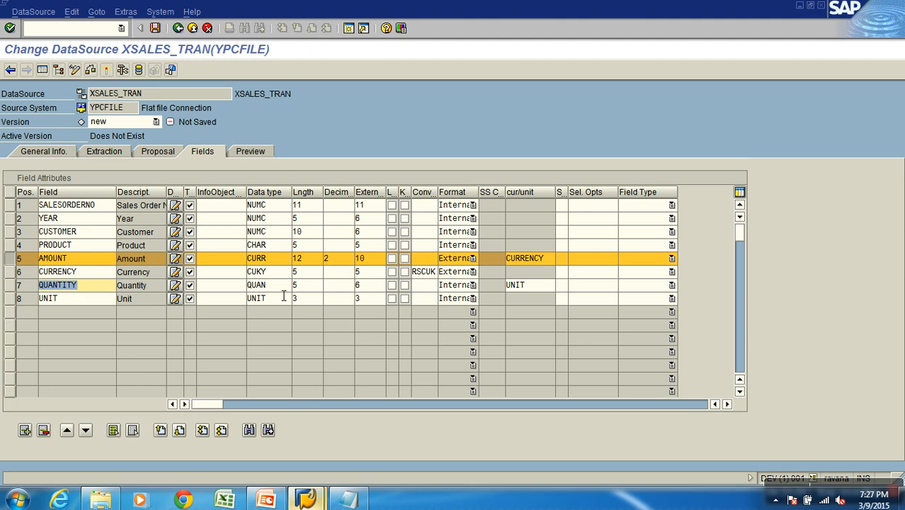
pyautogui.click(345, 286)
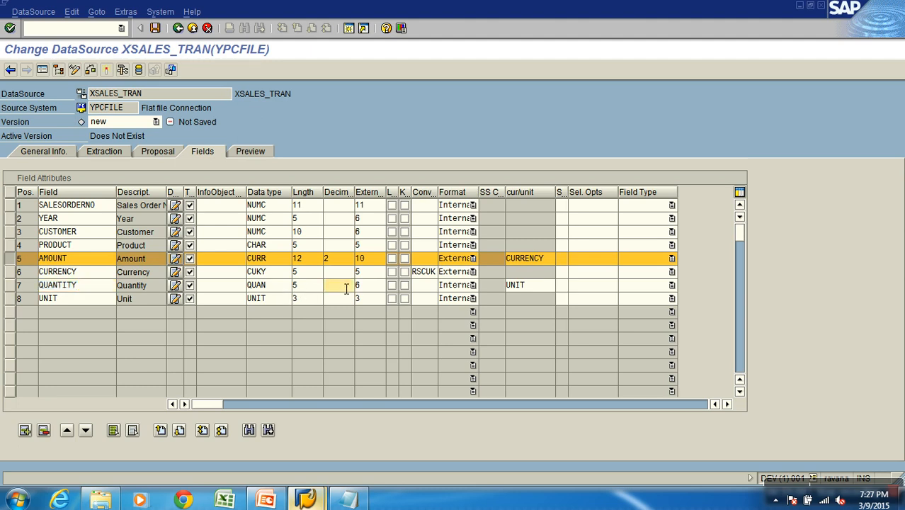
pyautogui.write('2')
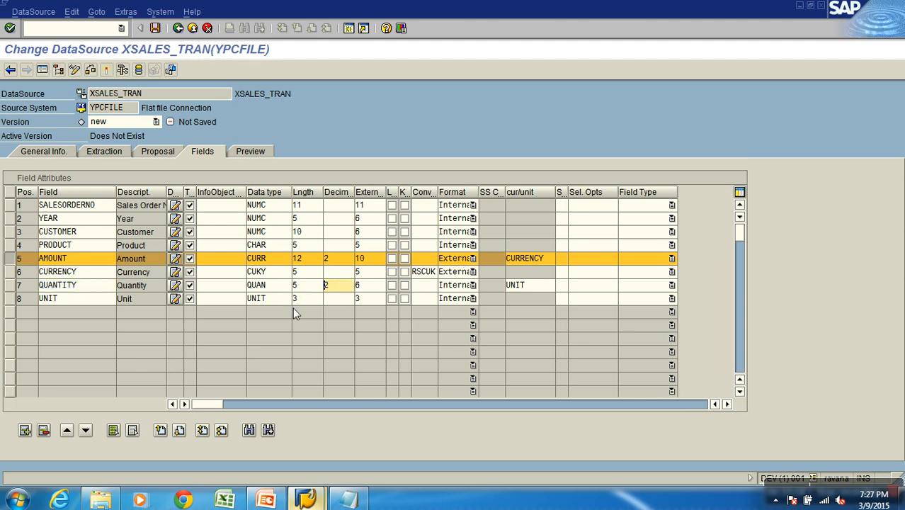
pyautogui.click(14, 285)
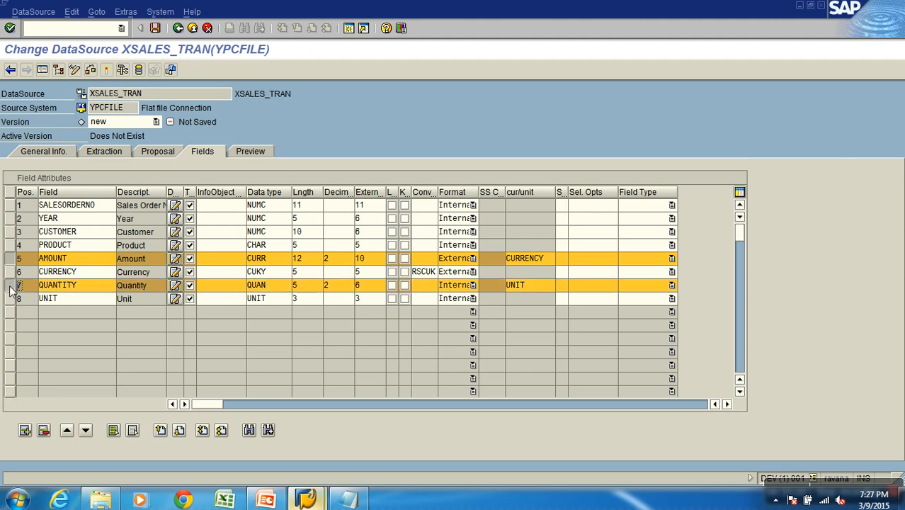
pyautogui.doubleClick(66, 303)
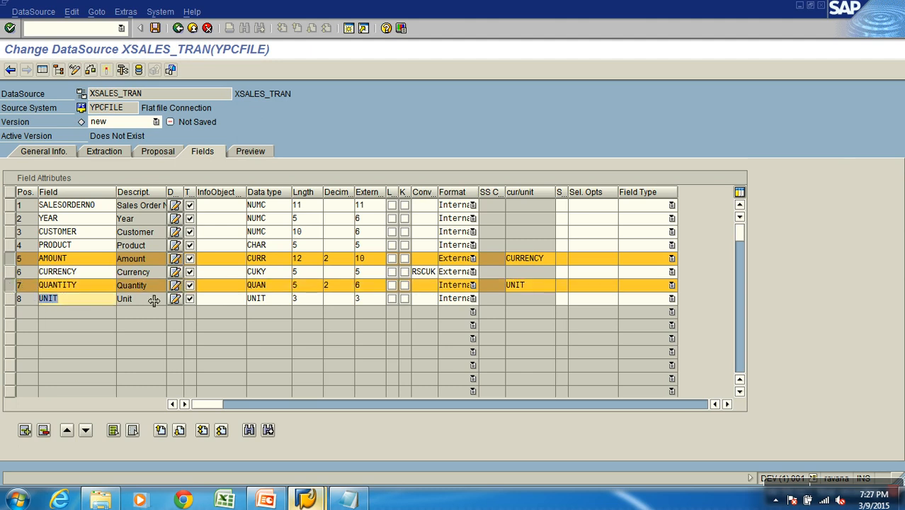
pyautogui.moveTo(544, 284); pyautogui.dragTo(495, 286)
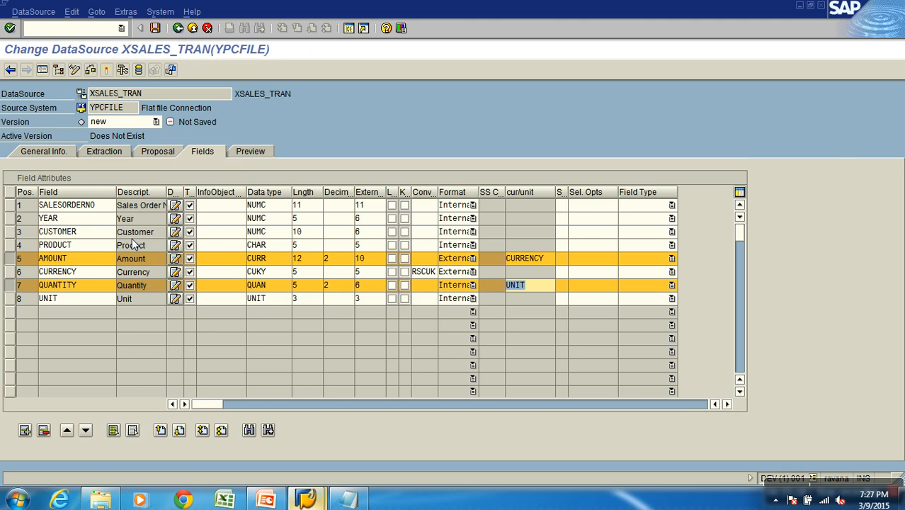
# Activate DataSource XSALES_TRAN and acknowledge the log
pyautogui.click(20, 205)
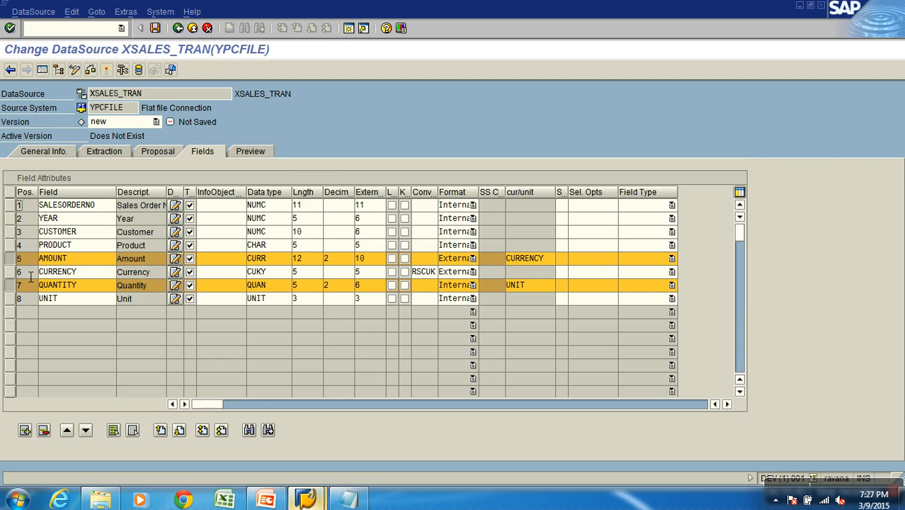
pyautogui.click(106, 70)
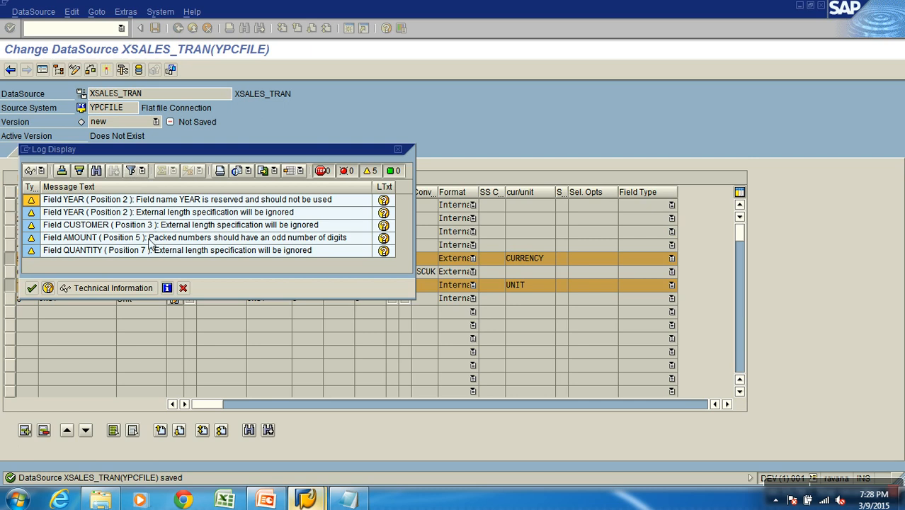
pyautogui.click(32, 288)
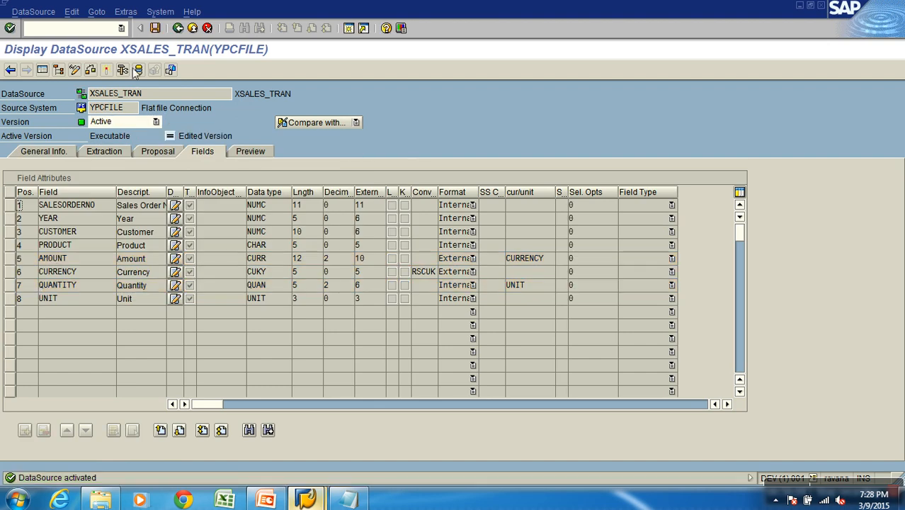
# Read the DataSource's preview data, return to the Modeling workbench and select XSALES_TRAN under application component calisto
pyautogui.click(247, 151)
pyautogui.click(241, 180)
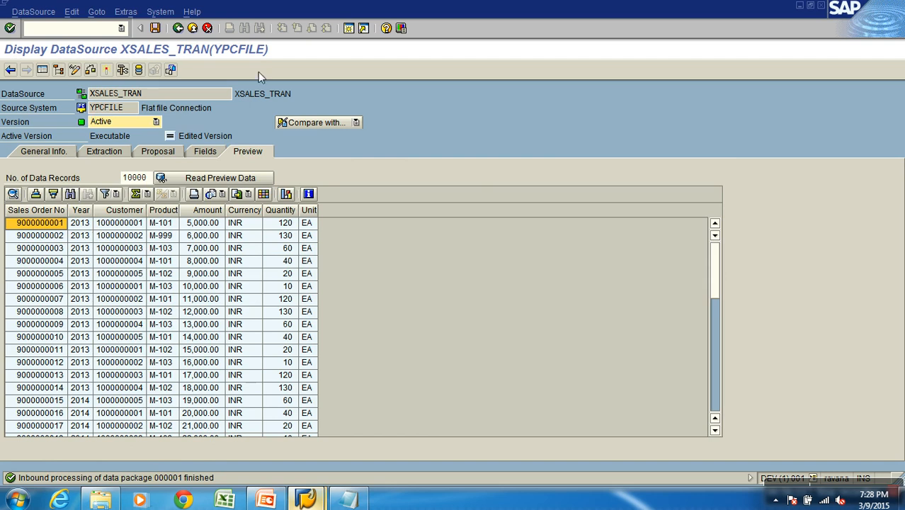
pyautogui.click(192, 28)
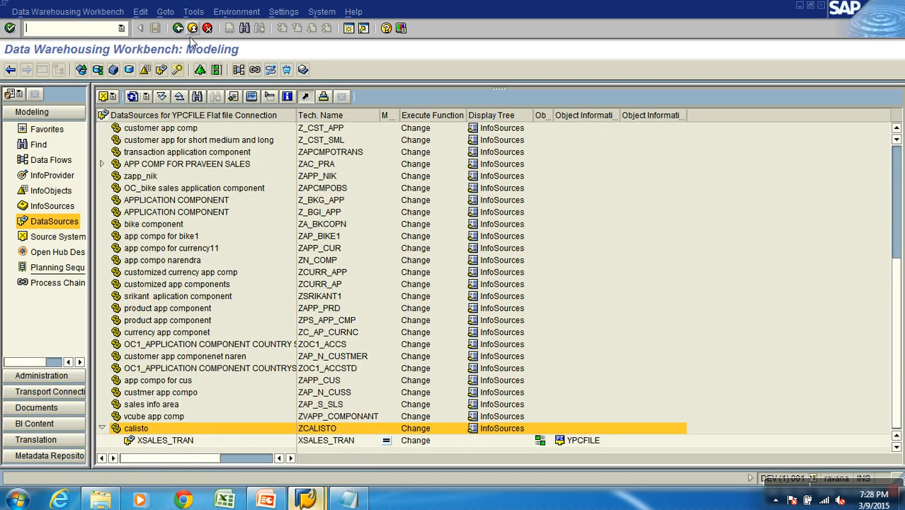
pyautogui.click(327, 443)
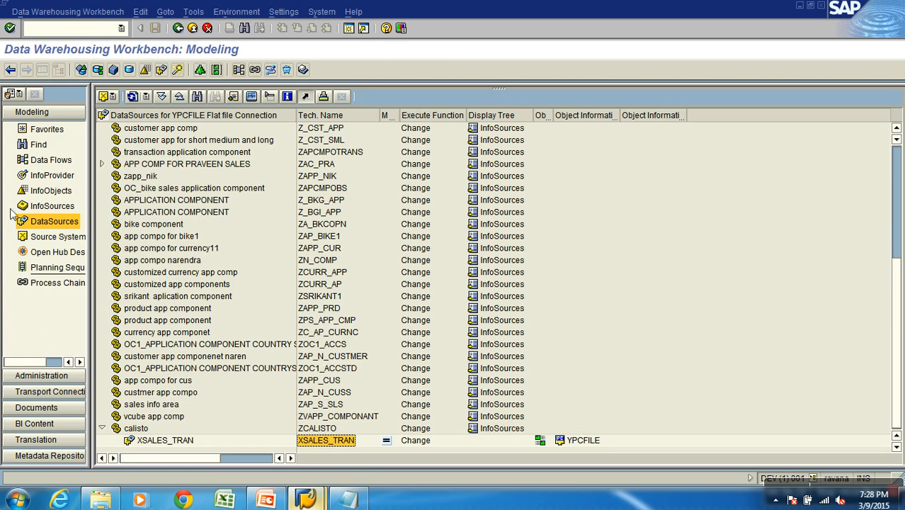
# Display the downward data flow of Demo Sales Cube from the favorites, then close the data flow display
pyautogui.click(59, 136)
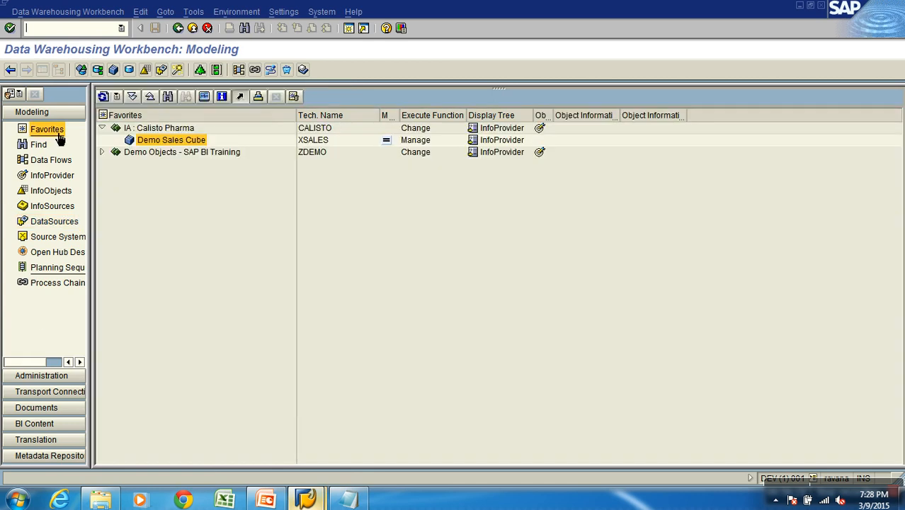
pyautogui.click(162, 141)
pyautogui.rightClick(161, 142)
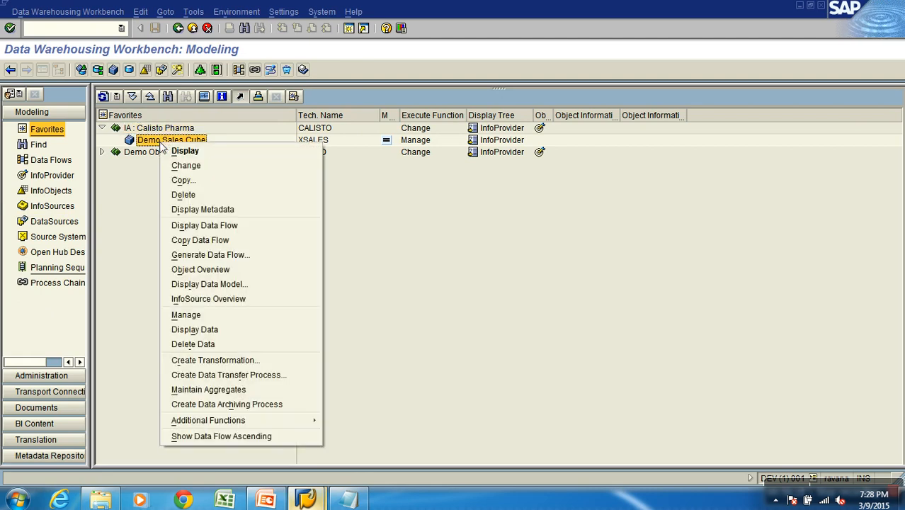
pyautogui.click(216, 231)
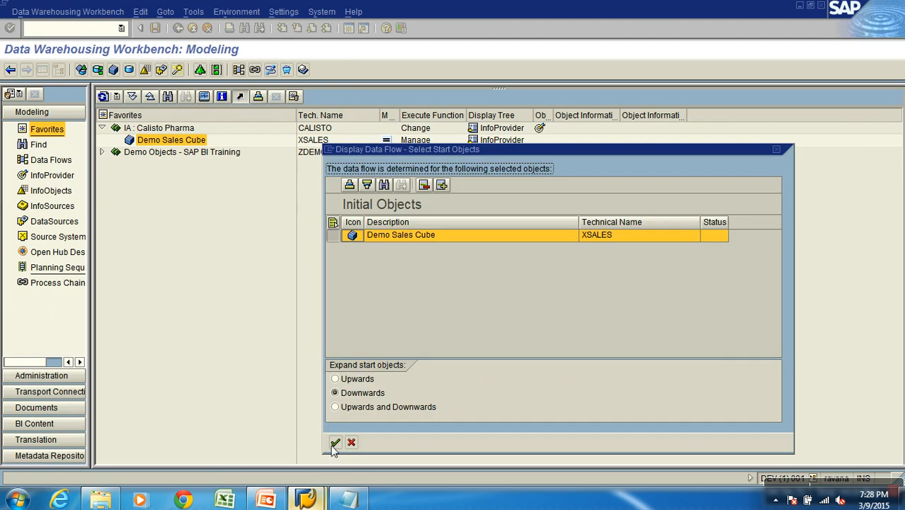
pyautogui.click(335, 442)
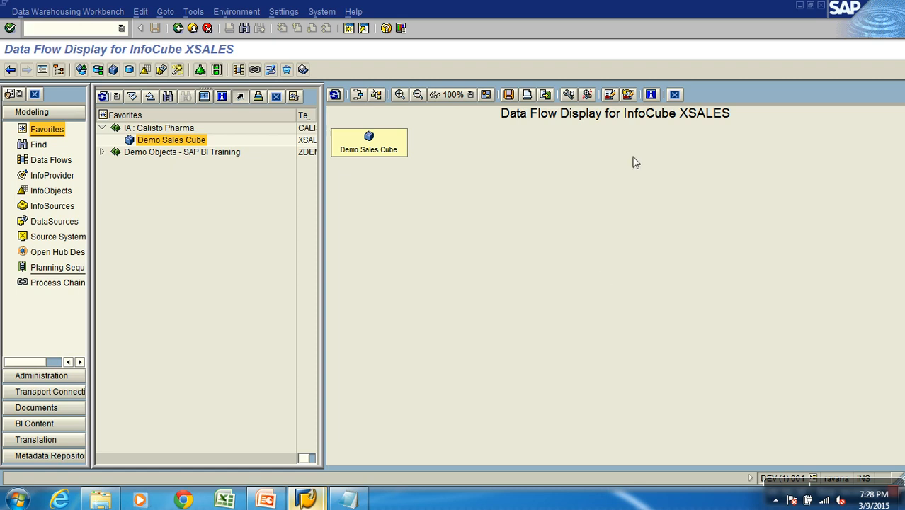
pyautogui.click(673, 95)
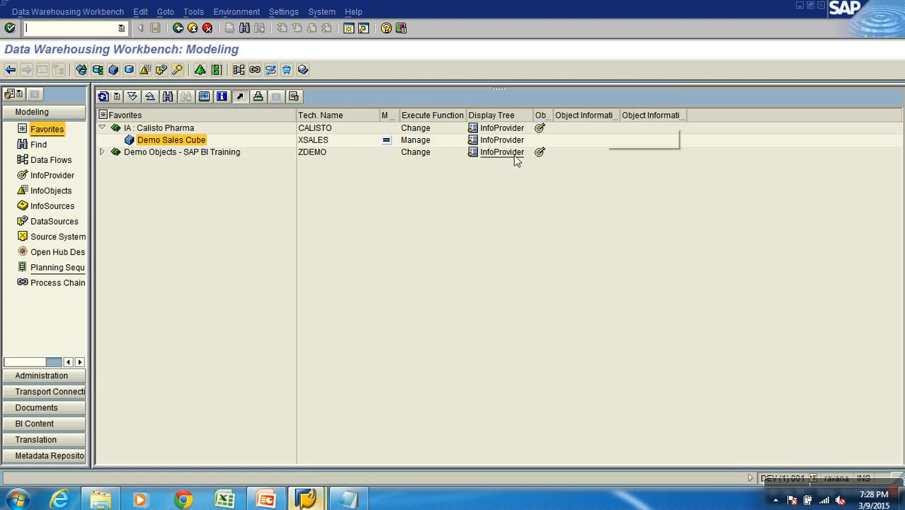
# Display the data flow of DataSource XSALES_TRAN under application component calisto
pyautogui.click(60, 221)
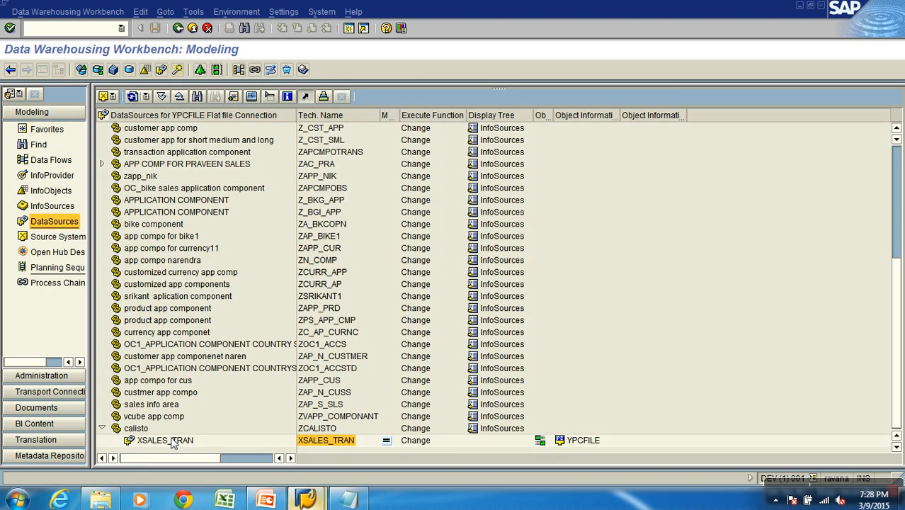
pyautogui.rightClick(174, 440)
pyautogui.click(232, 337)
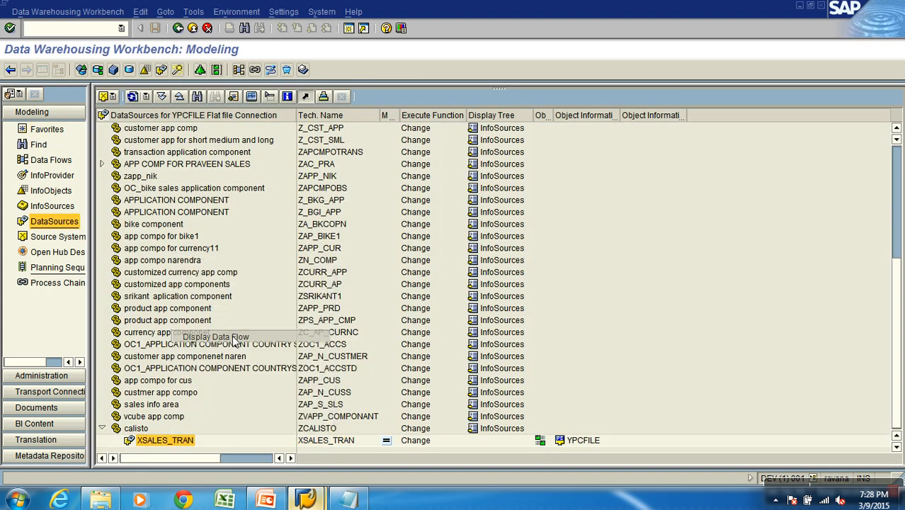
pyautogui.click(335, 406)
pyautogui.click(335, 442)
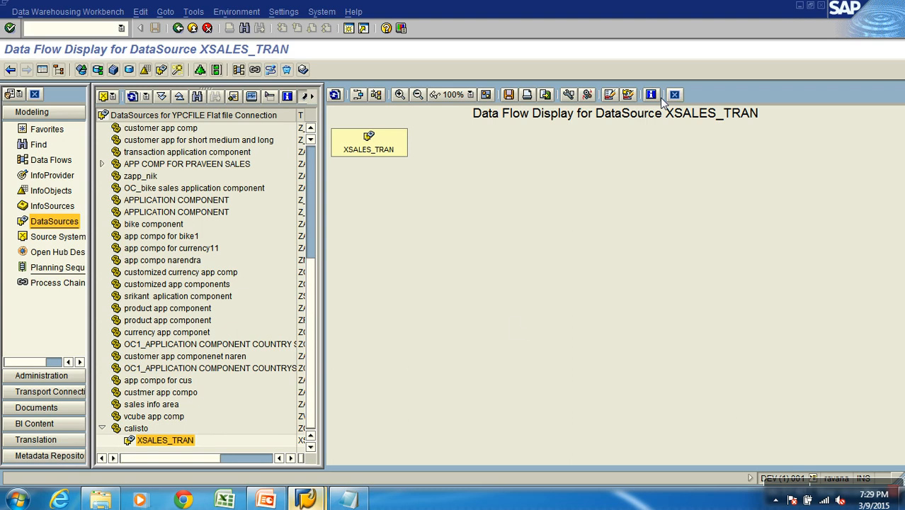
# Add "3. Transformations" as the next line of the Notepad list and return to the SAP workbench
pyautogui.click(356, 500)
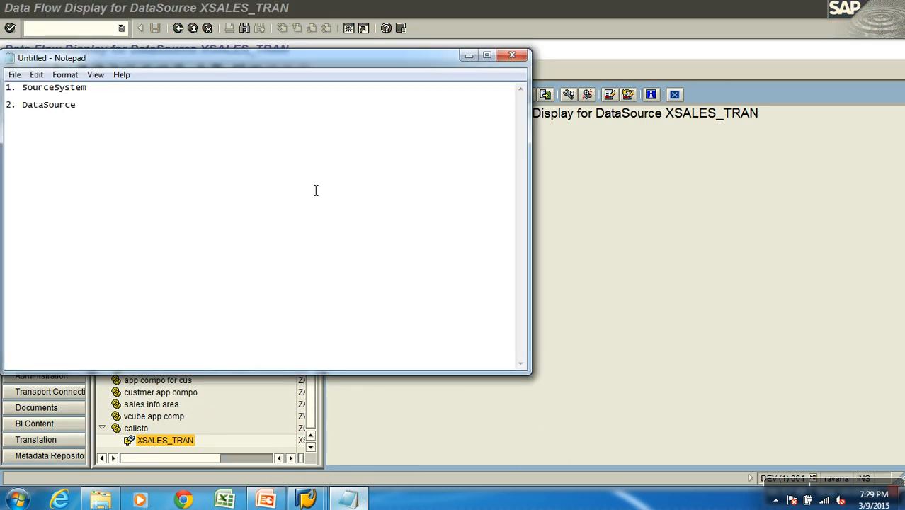
pyautogui.click(305, 182)
pyautogui.press('Return')
pyautogui.write('3. Transformations')
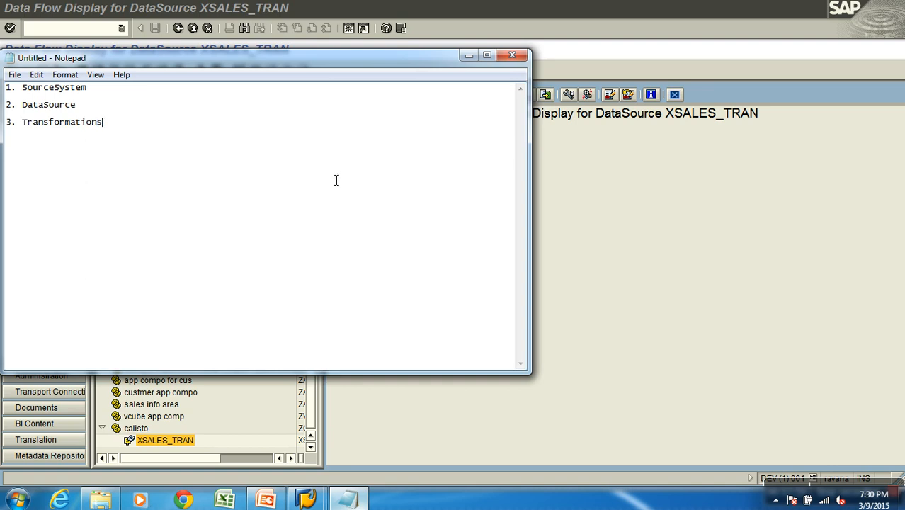
pyautogui.click(606, 202)
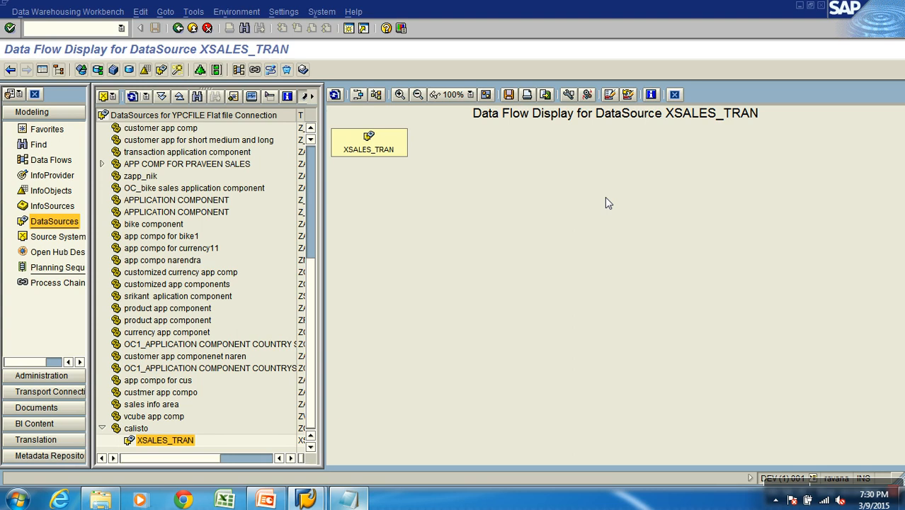
# Close the data flow display and select the technical name XSALES_TRAN in the DataSource tree under calisto
pyautogui.click(179, 27)
pyautogui.click(46, 130)
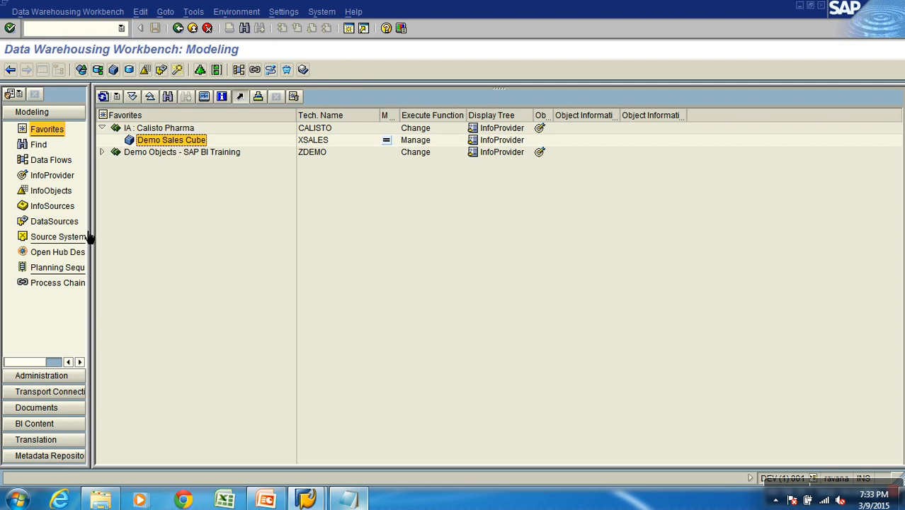
pyautogui.click(54, 221)
pyautogui.click(322, 439)
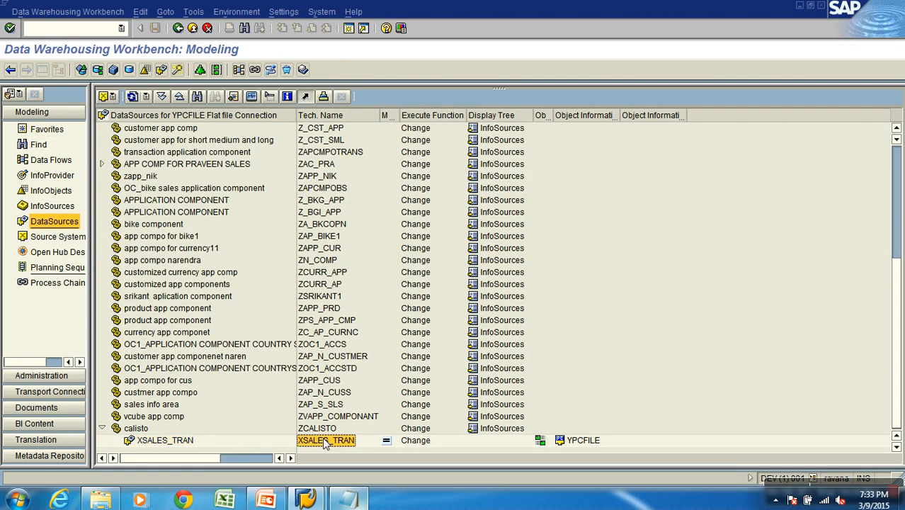
pyautogui.click(47, 129)
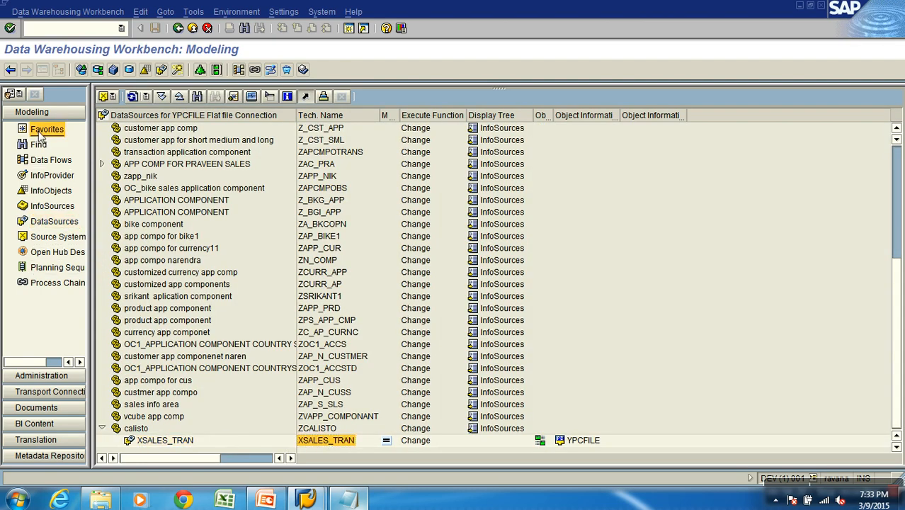
pyautogui.rightClick(170, 143)
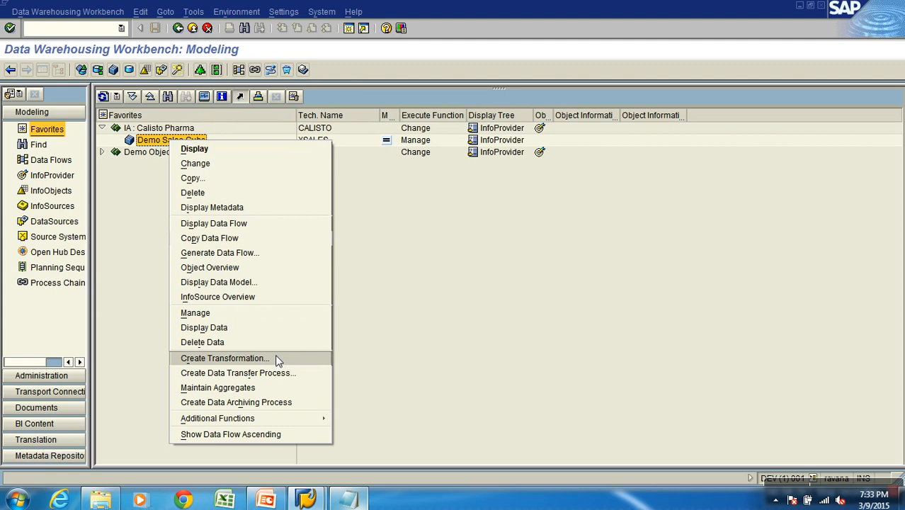
pyautogui.click(224, 358)
pyautogui.moveTo(228, 217); pyautogui.dragTo(408, 157)
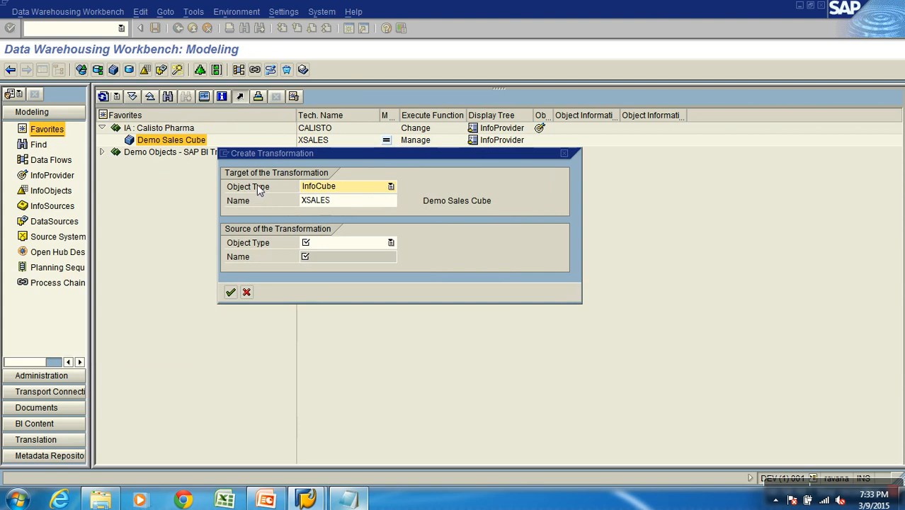
pyautogui.doubleClick(312, 205)
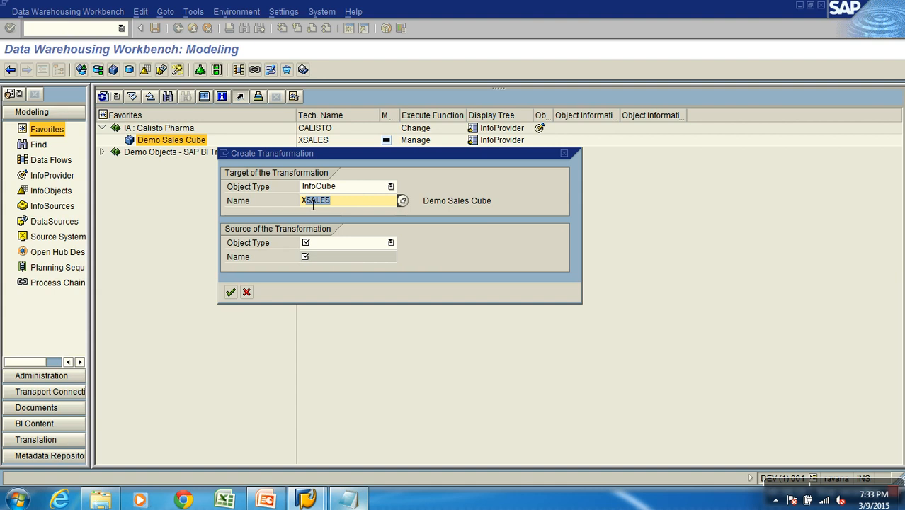
pyautogui.click(246, 292)
pyautogui.click(58, 223)
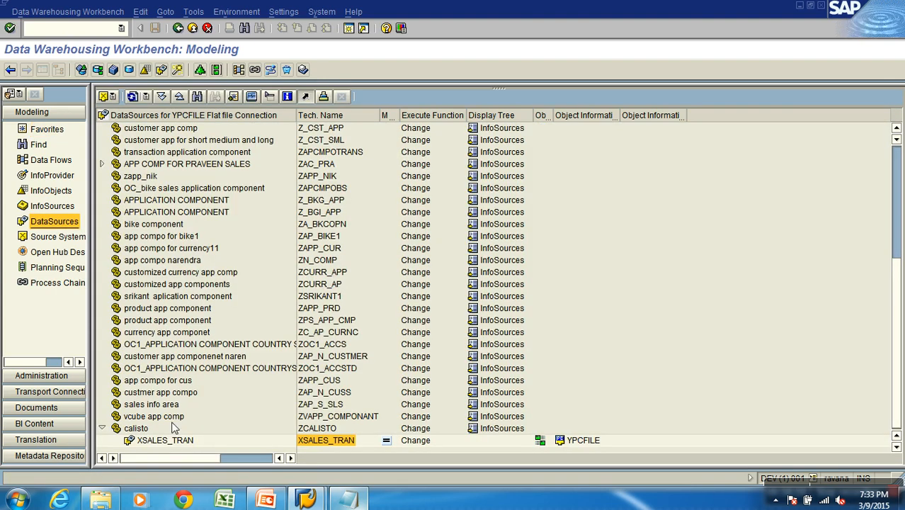
pyautogui.rightClick(172, 441)
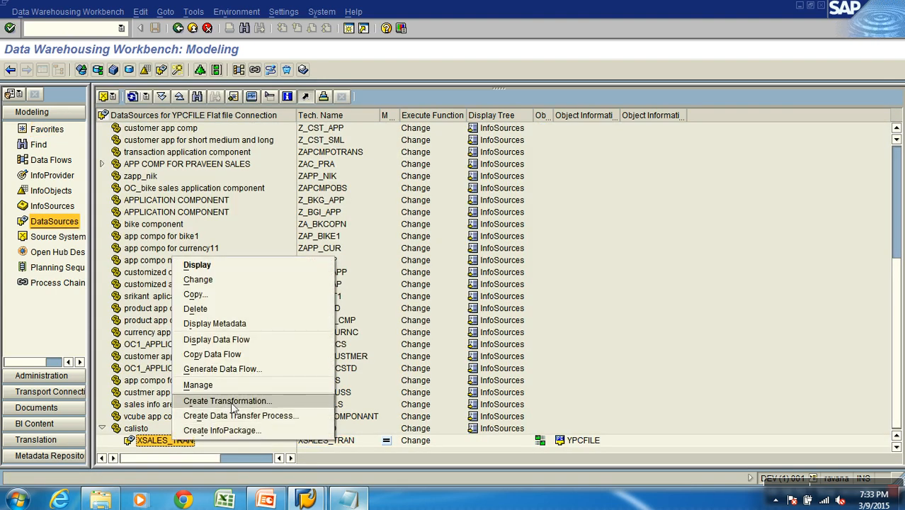
pyautogui.click(232, 406)
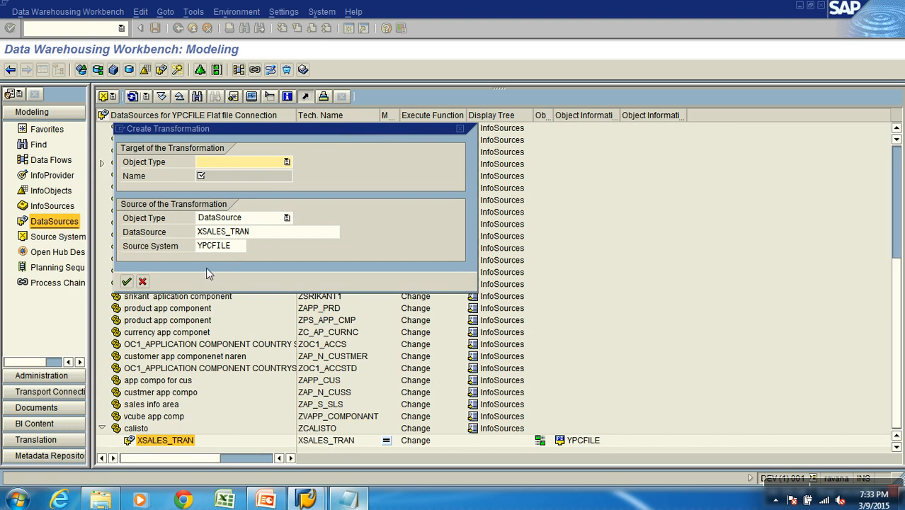
pyautogui.click(142, 282)
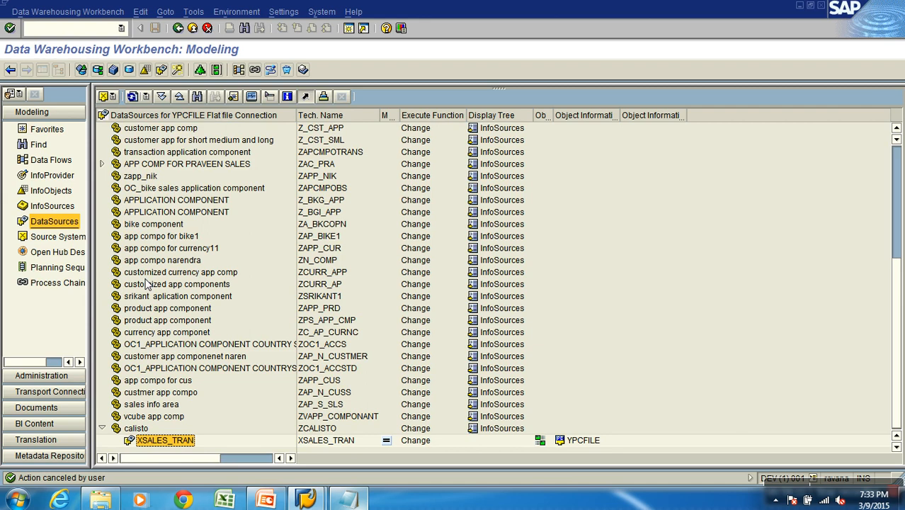
# Start a transformation for Demo Sales Cube from the favorites, choosing DataSource as the source object type
pyautogui.click(39, 129)
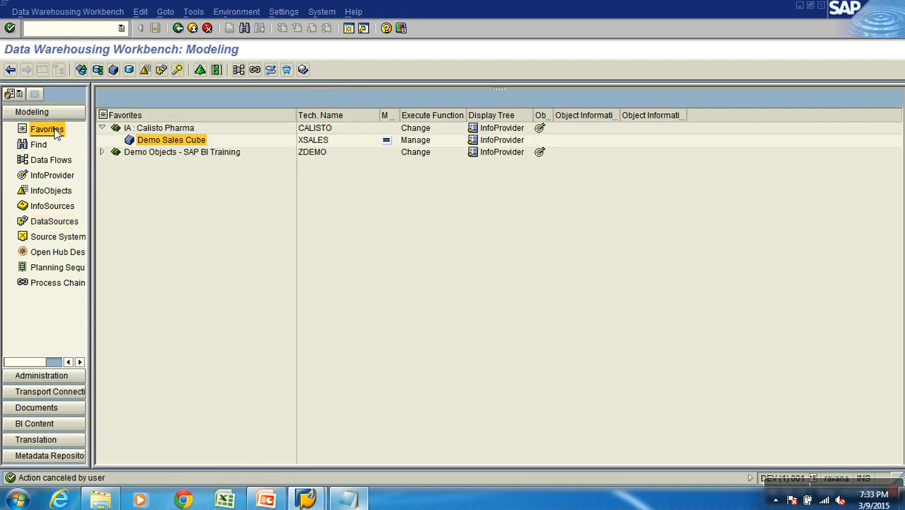
pyautogui.rightClick(170, 140)
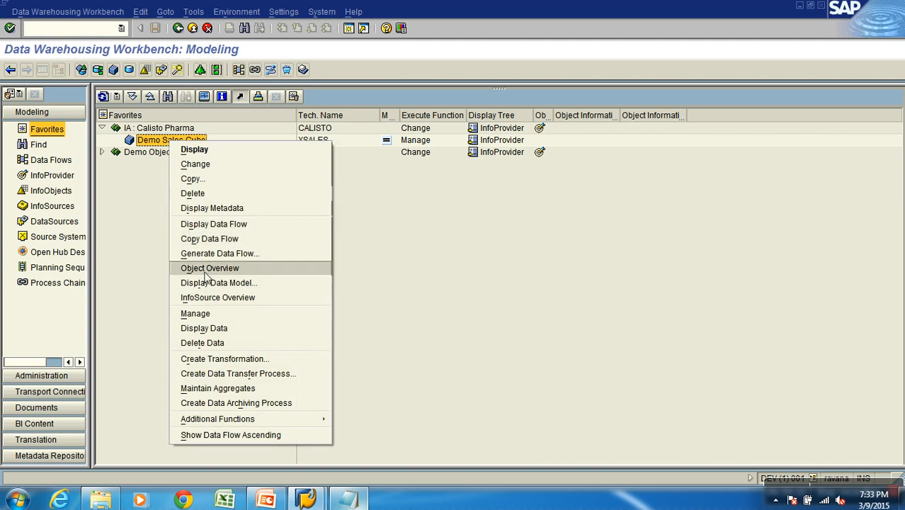
pyautogui.click(248, 359)
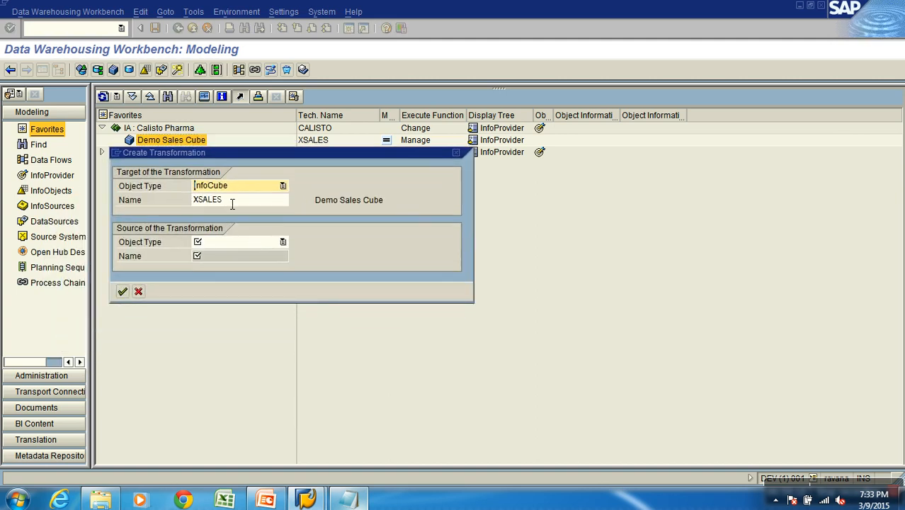
pyautogui.click(222, 241)
pyautogui.click(216, 256)
# Set the transformation's source to DataSource XSALES_TRAN with source system YPCFILE and confirm its creation
pyautogui.click(213, 259)
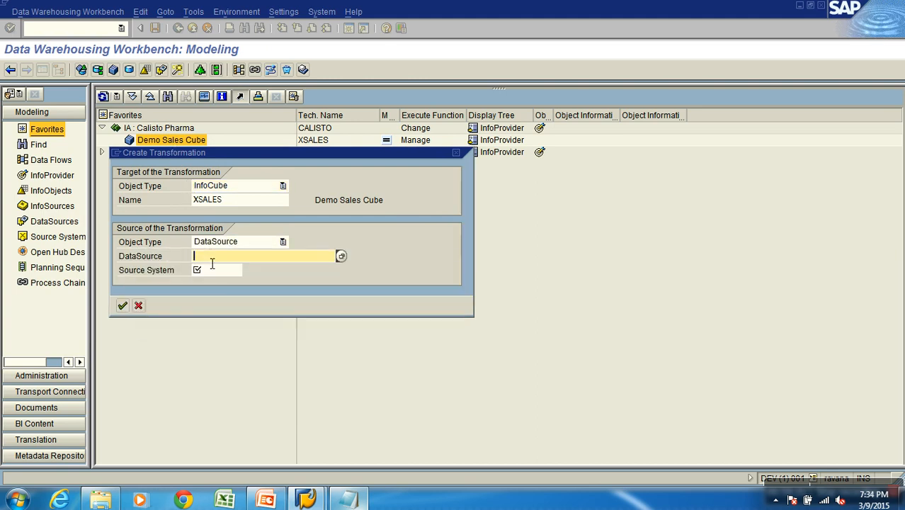
pyautogui.write('XSALES_TRAN')
pyautogui.click(220, 273)
pyautogui.click(247, 270)
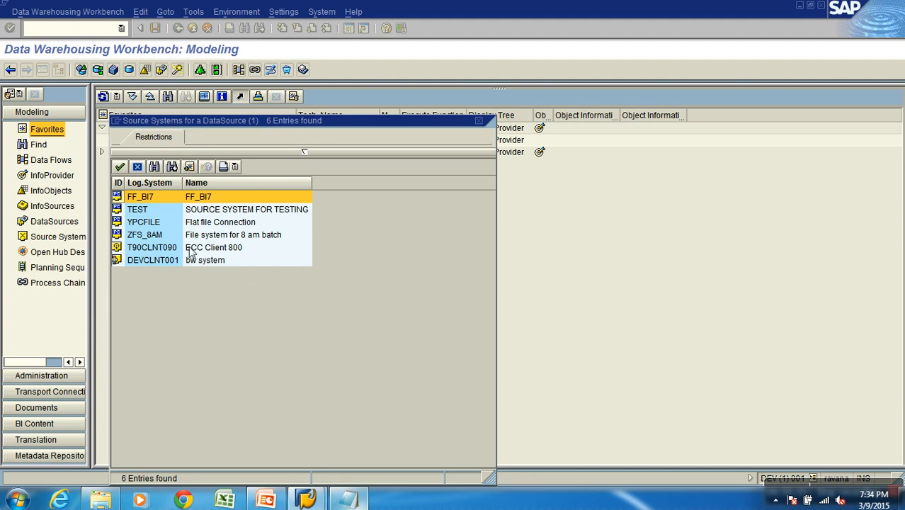
pyautogui.doubleClick(142, 221)
pyautogui.click(251, 260)
pyautogui.click(240, 272)
pyautogui.click(121, 304)
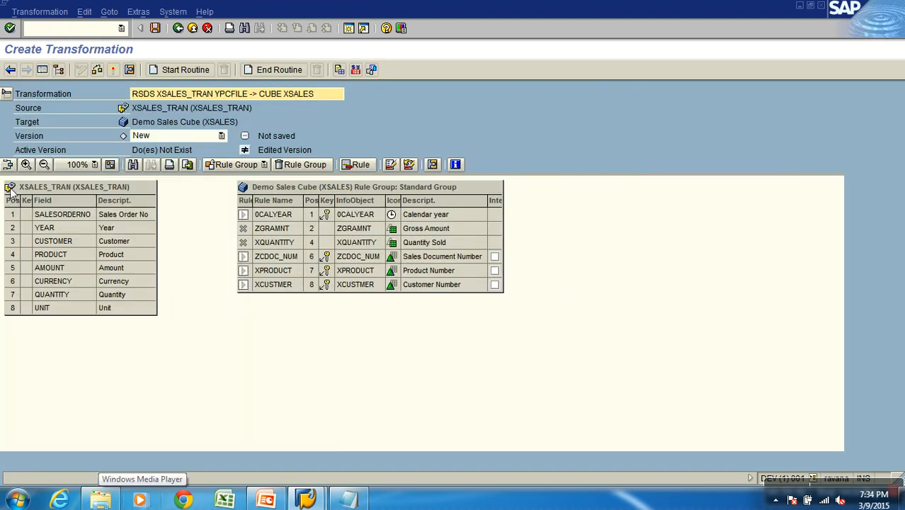
# Move the Demo Sales Cube rule group farther from the XSALES_TRAN field list to make room for the mappings
pyautogui.click(55, 189)
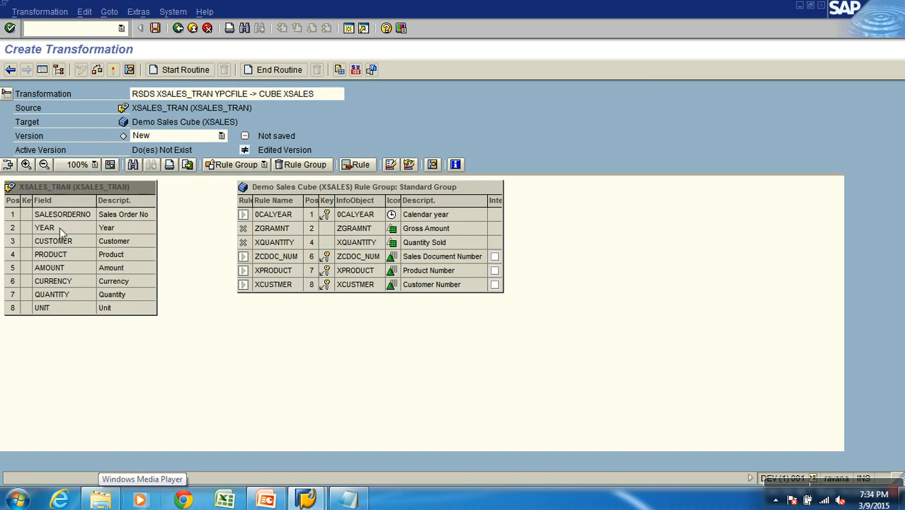
pyautogui.click(306, 188)
pyautogui.moveTo(306, 189); pyautogui.dragTo(424, 188)
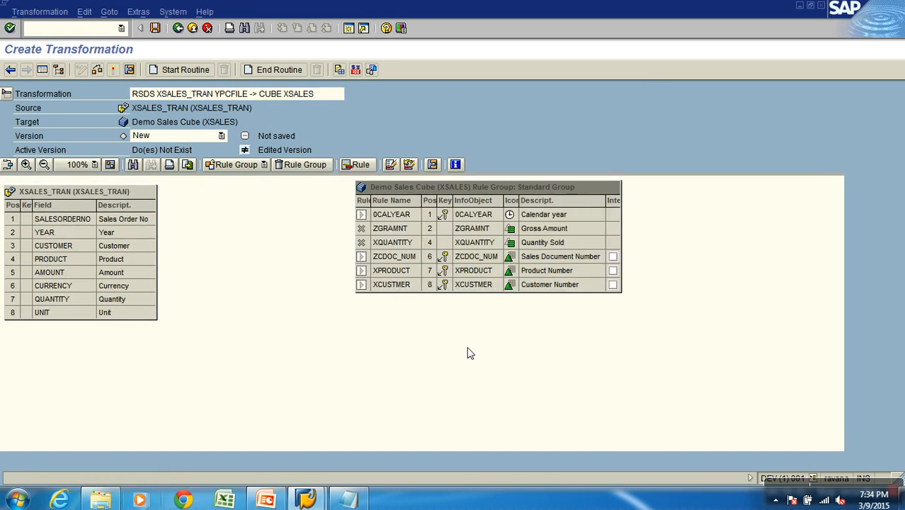
# Map SALESORDERNO to ZCDOC_NUM, YEAR to 0CALYEAR, CUSTOMER to XCUSTMER and PRODUCT to XPRODUCT
pyautogui.moveTo(148, 221); pyautogui.dragTo(388, 260)
pyautogui.moveTo(128, 232); pyautogui.dragTo(389, 218)
pyautogui.click(60, 357)
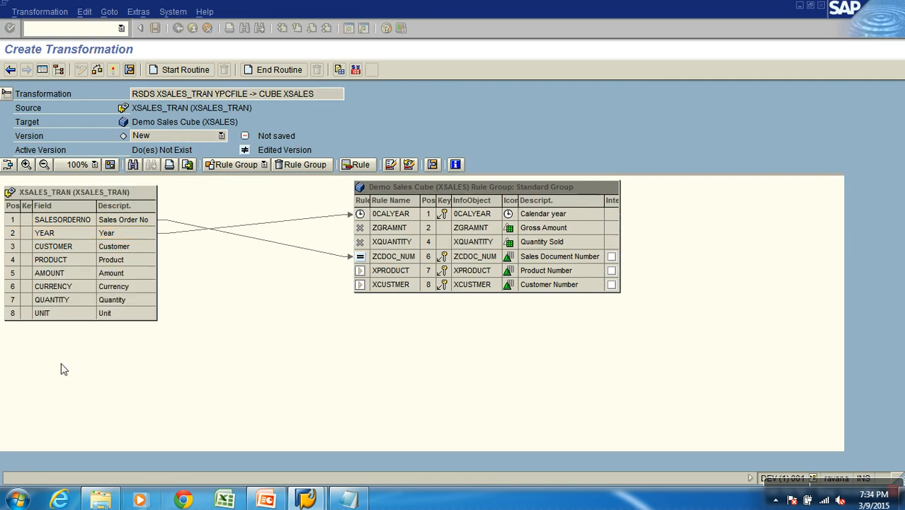
pyautogui.moveTo(137, 243); pyautogui.dragTo(376, 286)
pyautogui.moveTo(142, 262); pyautogui.dragTo(386, 271)
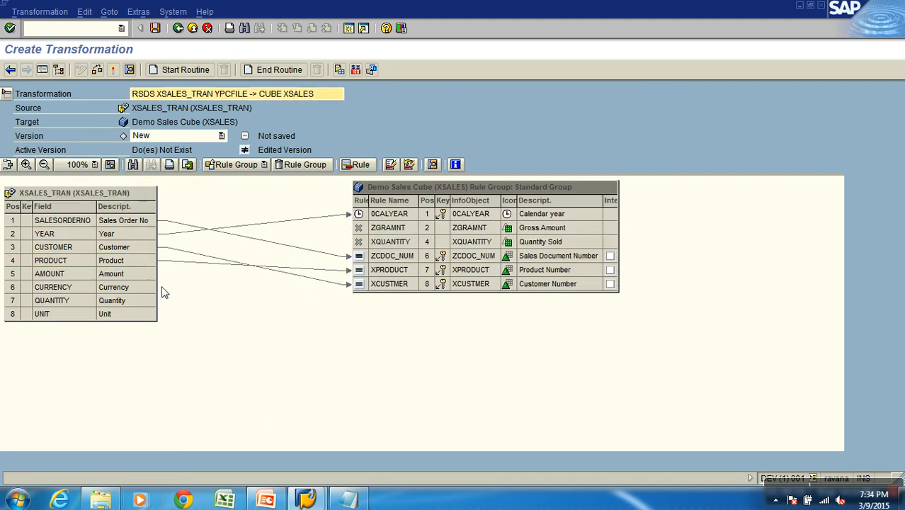
# Map AMOUNT to ZGRAMNT and review the currency assignment in the ZGRAMNT rule details
pyautogui.moveTo(145, 274); pyautogui.dragTo(376, 234)
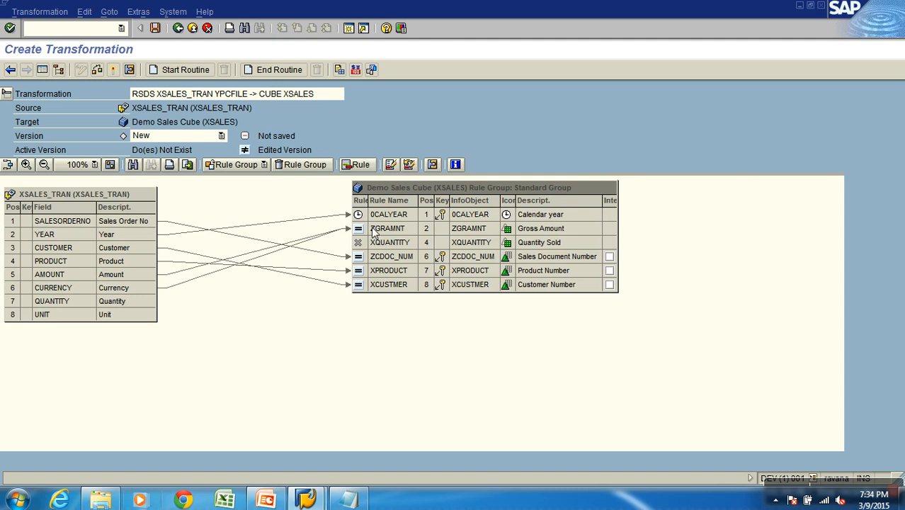
pyautogui.click(130, 274)
pyautogui.click(130, 287)
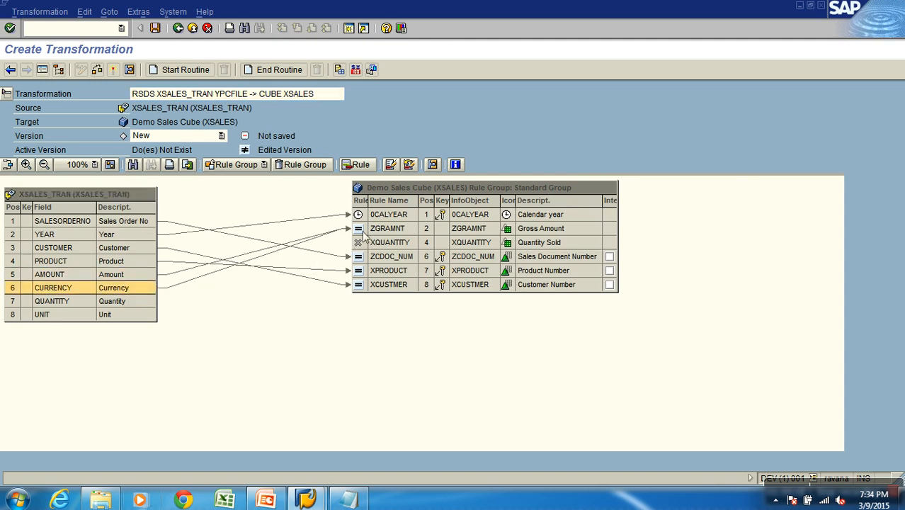
pyautogui.click(394, 228)
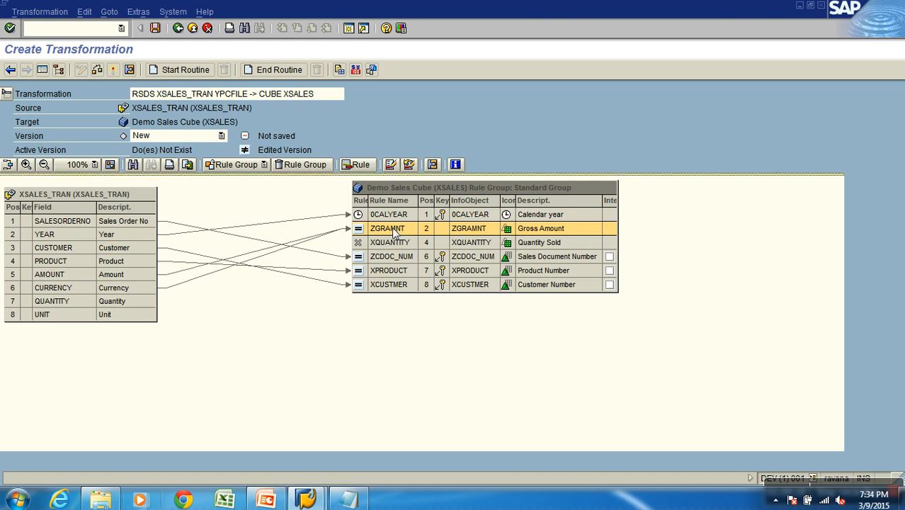
pyautogui.rightClick(395, 233)
pyautogui.click(422, 238)
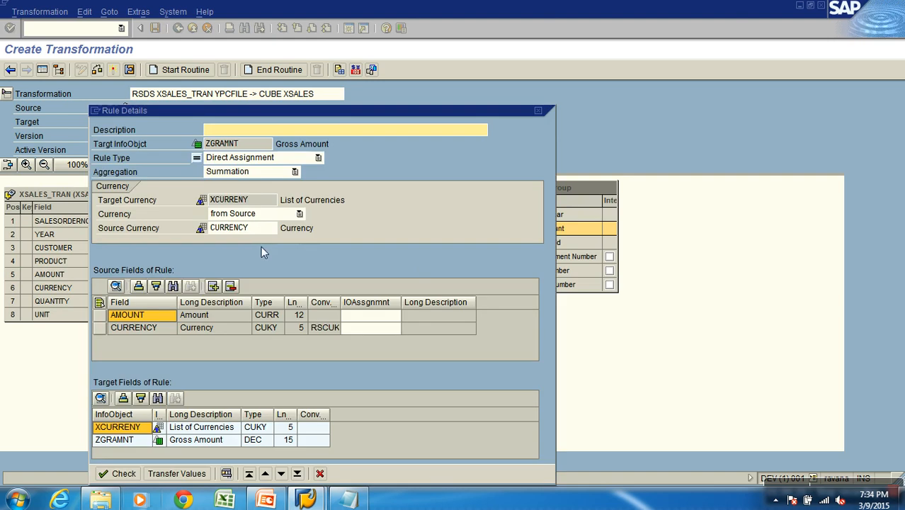
pyautogui.click(213, 314)
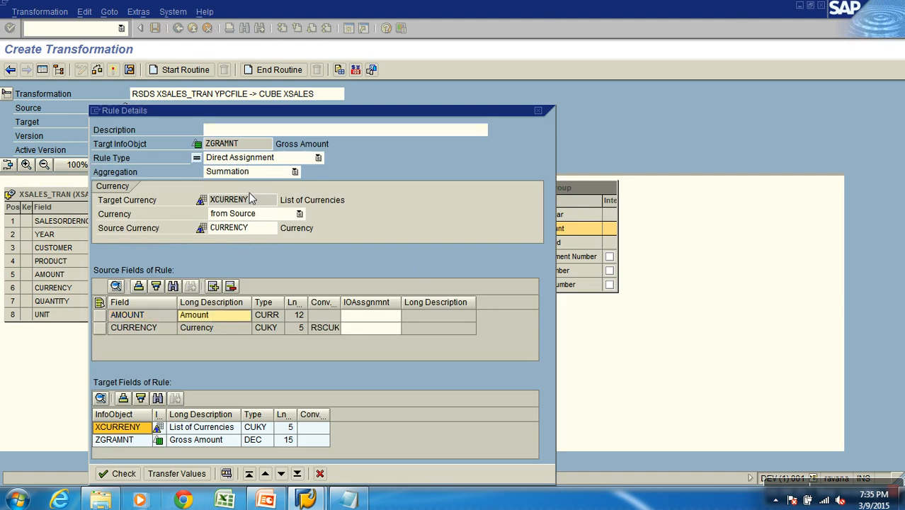
pyautogui.click(320, 473)
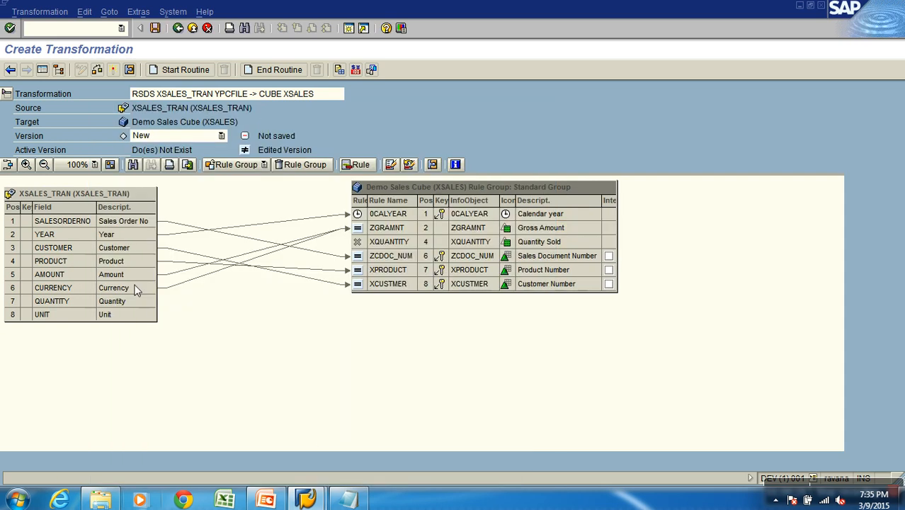
# Map QUANTITY to XQUANTITY, check the transformation for errors and acknowledge the log
pyautogui.moveTo(152, 302); pyautogui.dragTo(362, 241)
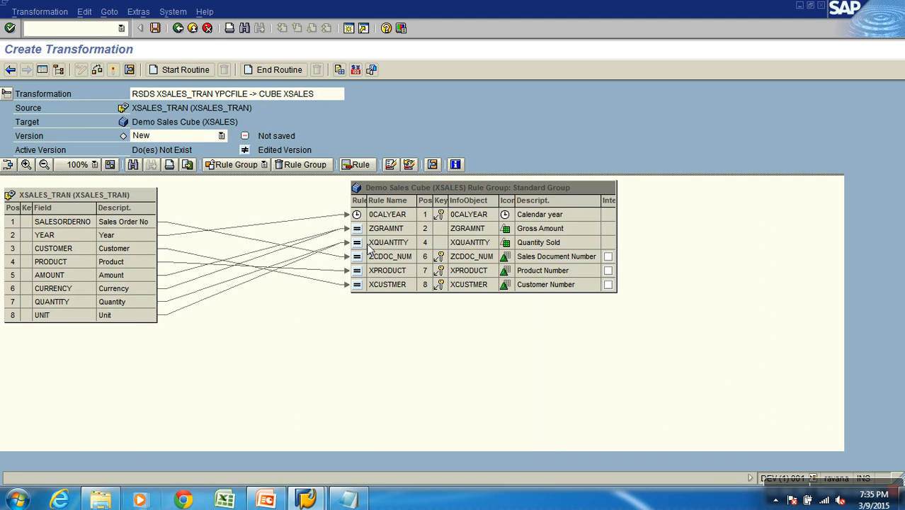
pyautogui.click(97, 69)
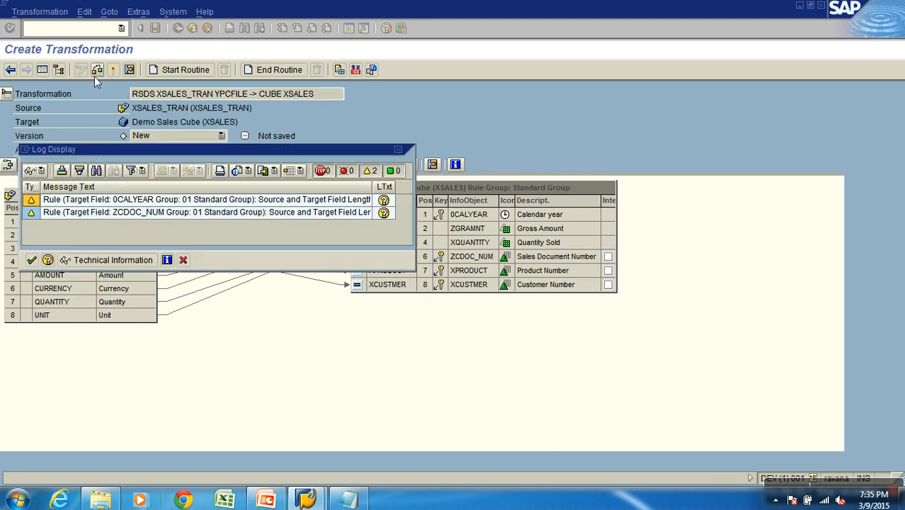
pyautogui.click(33, 260)
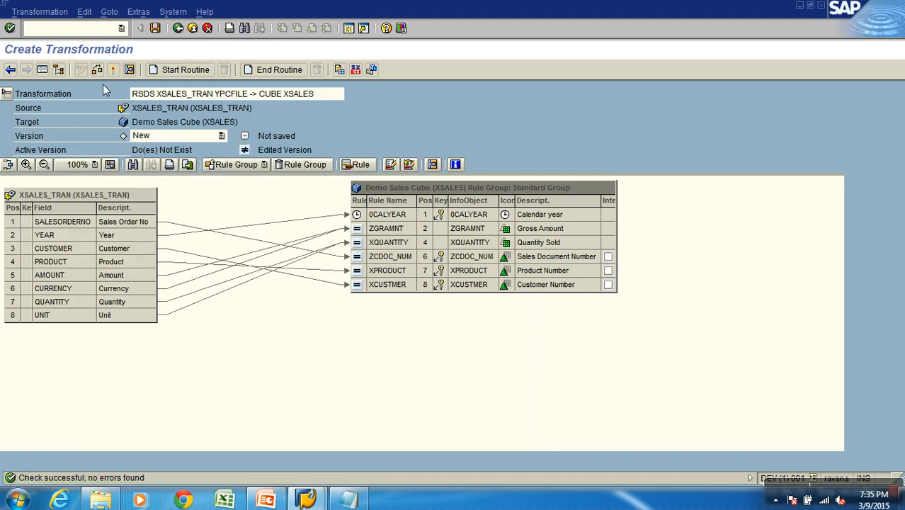
# Activate the transformation from XSALES_TRAN to cube XSALES and acknowledge the log
pyautogui.click(112, 69)
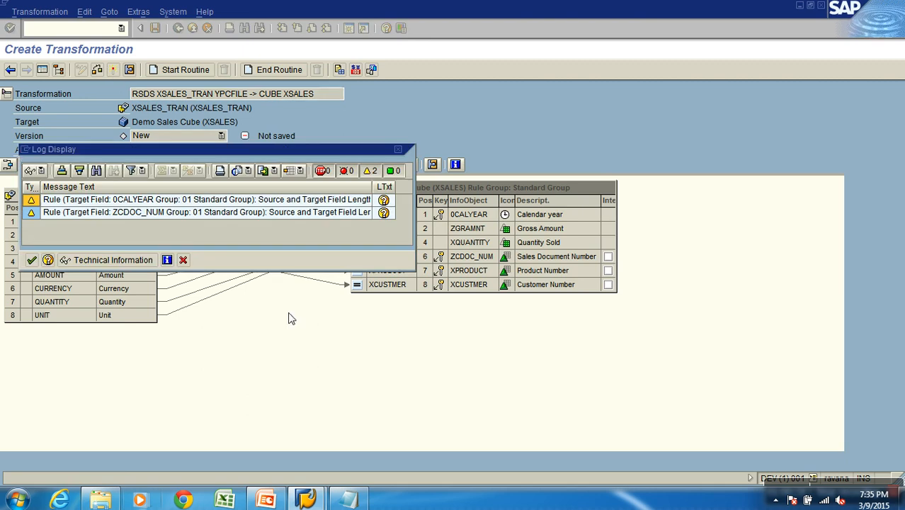
pyautogui.click(32, 260)
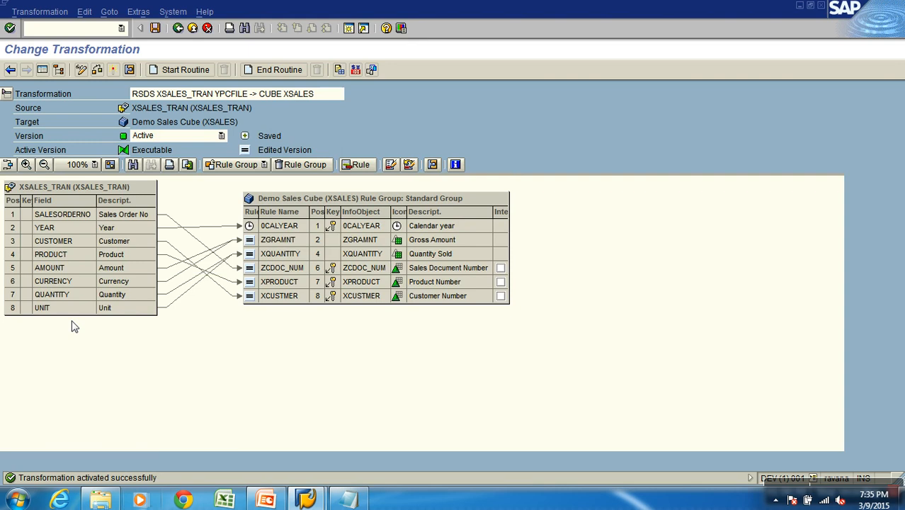
# Review the available rule types in the XCUSTMER rule details and close them without changing the direct assignment
pyautogui.click(165, 245)
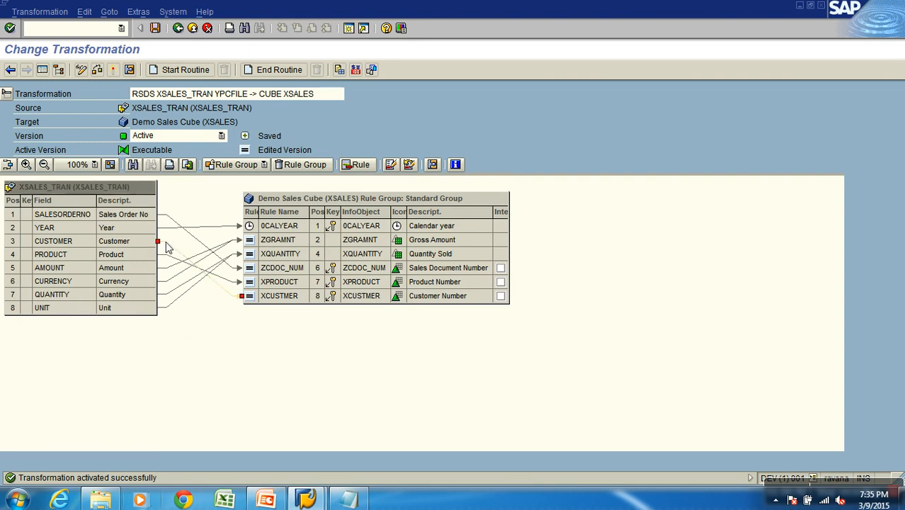
pyautogui.rightClick(260, 298)
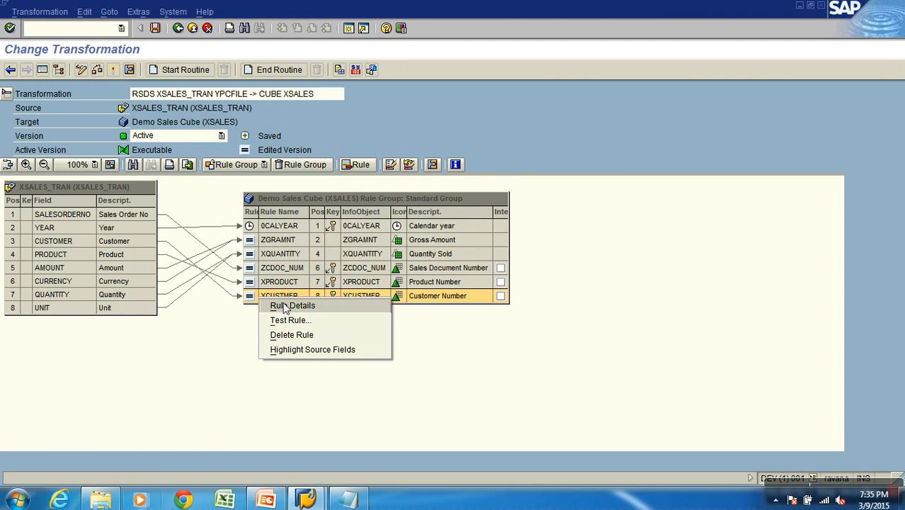
pyautogui.click(285, 306)
pyautogui.click(290, 197)
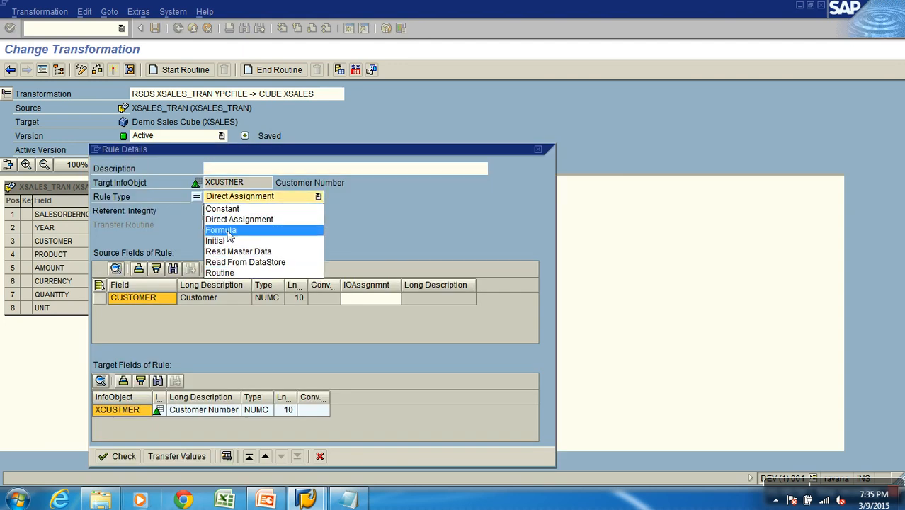
pyautogui.click(476, 216)
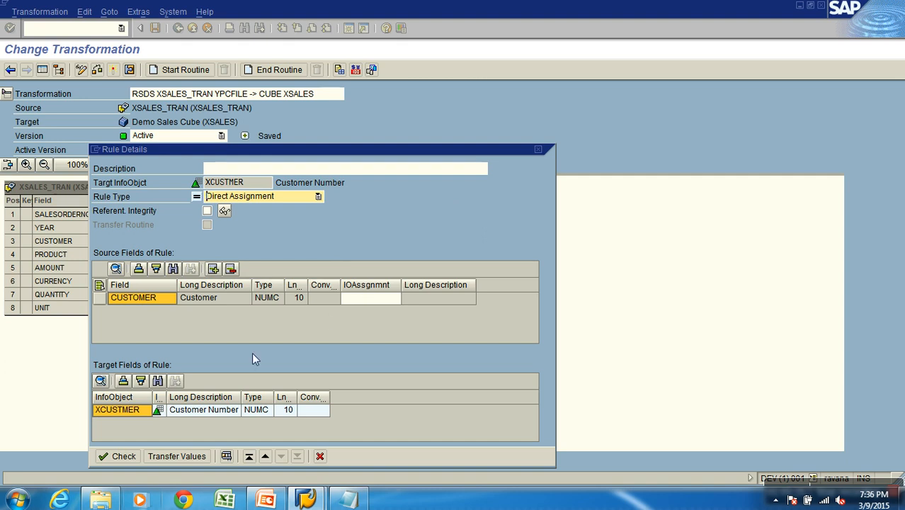
pyautogui.click(319, 456)
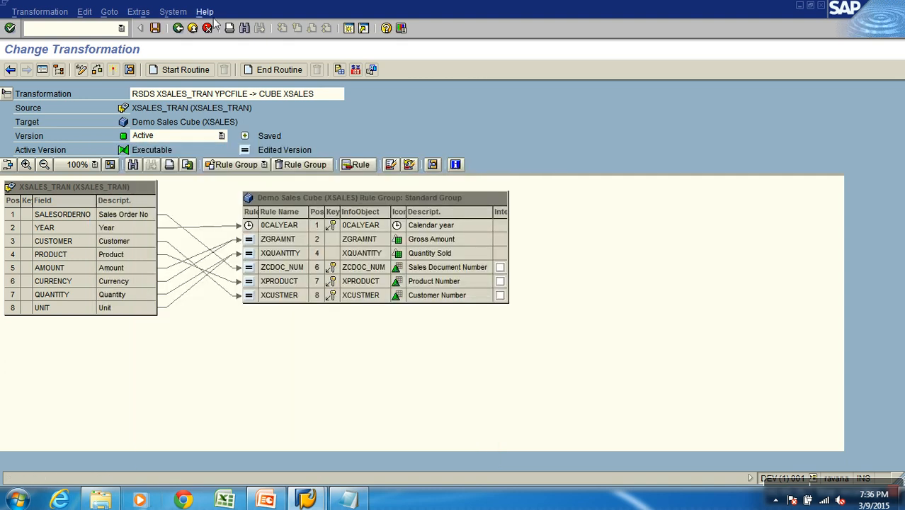
# Return to the Modeling workbench and expand the transformation under Demo Sales Cube down to its XSALES_TRAN DataSource
pyautogui.click(192, 28)
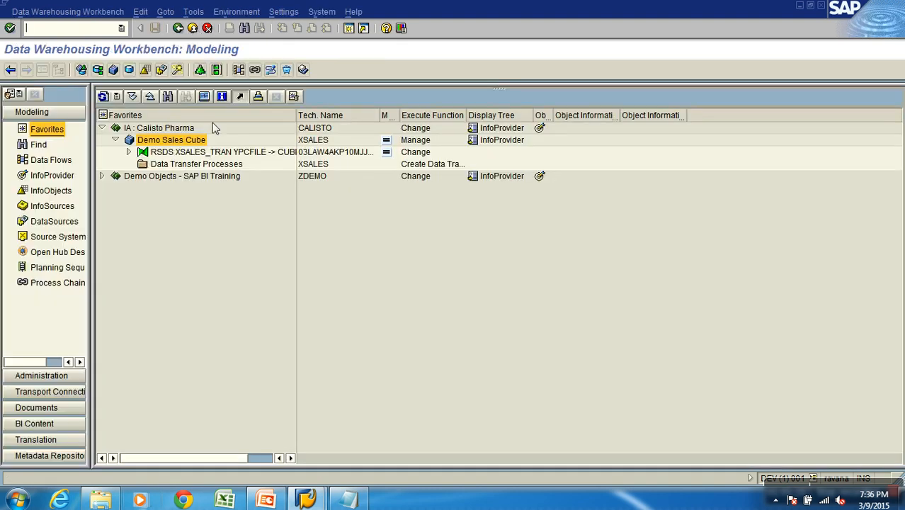
pyautogui.click(128, 151)
pyautogui.click(164, 153)
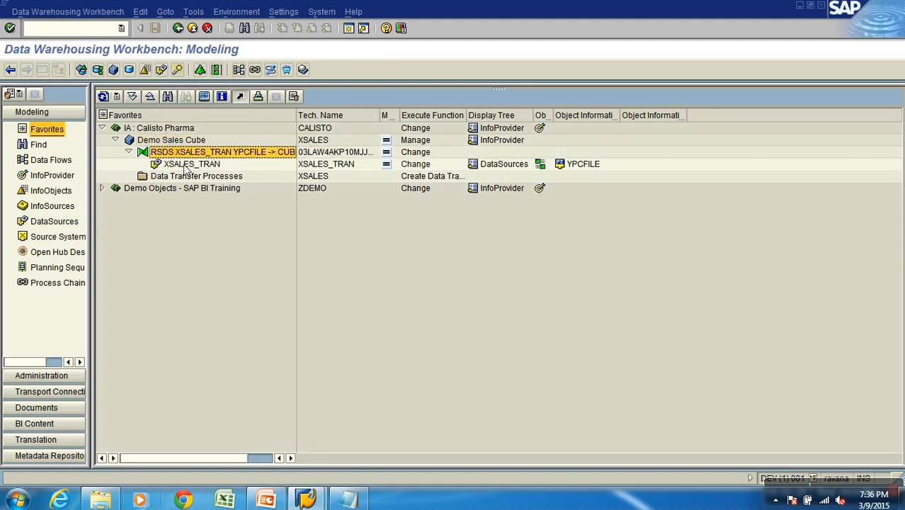
pyautogui.click(186, 165)
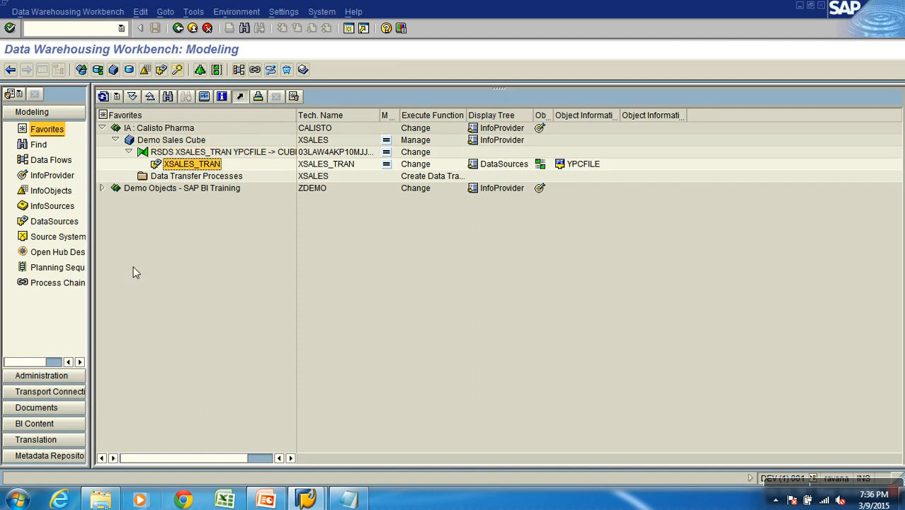
# In the DataSources tree, refresh XSALES_TRAN and expand its upward data flow through the transformation to Demo Sales Cube
pyautogui.click(64, 221)
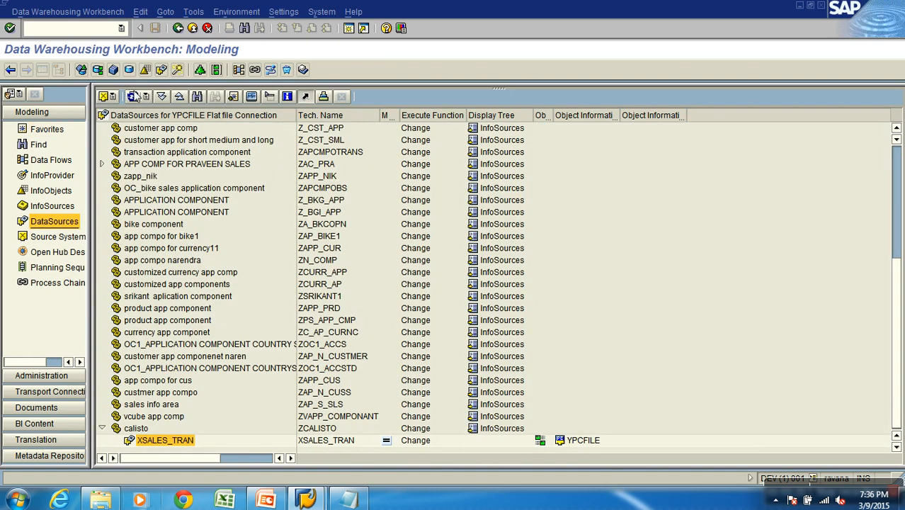
pyautogui.click(164, 440)
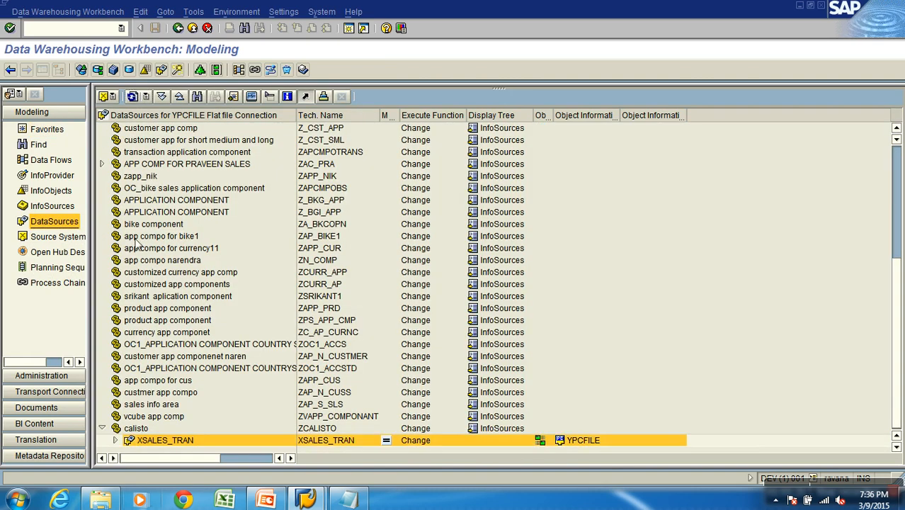
pyautogui.click(115, 439)
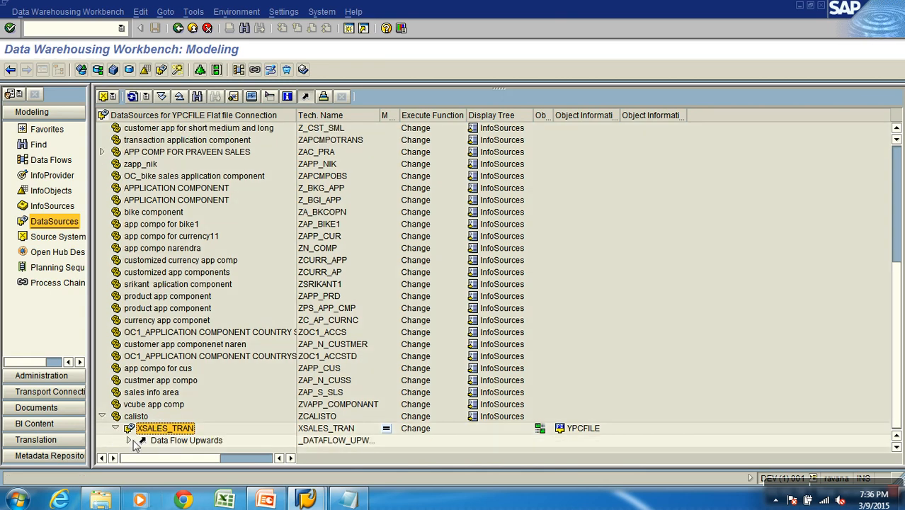
pyautogui.click(129, 440)
pyautogui.click(174, 439)
pyautogui.click(142, 440)
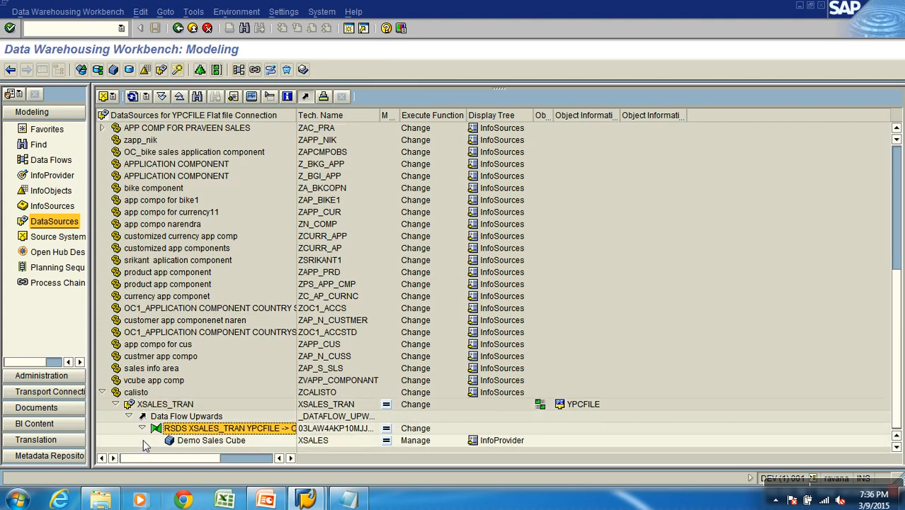
# Display the downward data flow of Demo Sales Cube from the favorites with technical names shown, and close the display
pyautogui.click(57, 130)
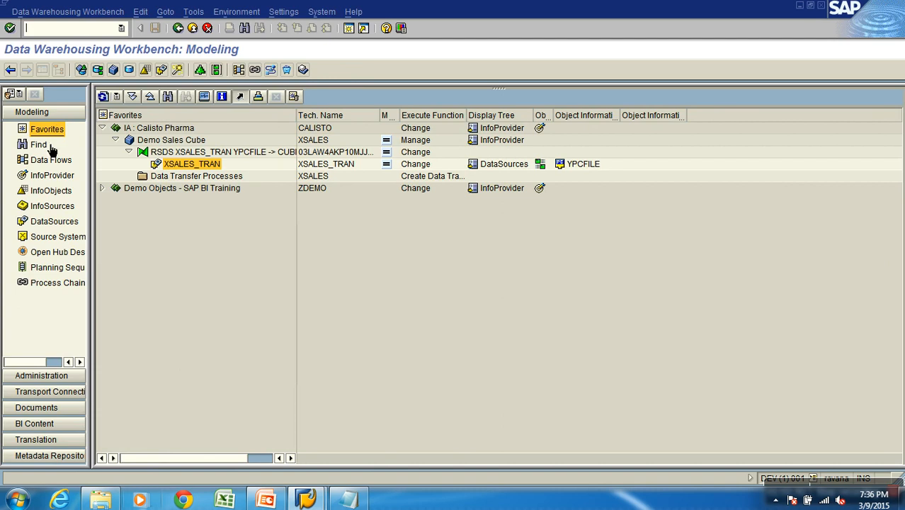
pyautogui.rightClick(173, 145)
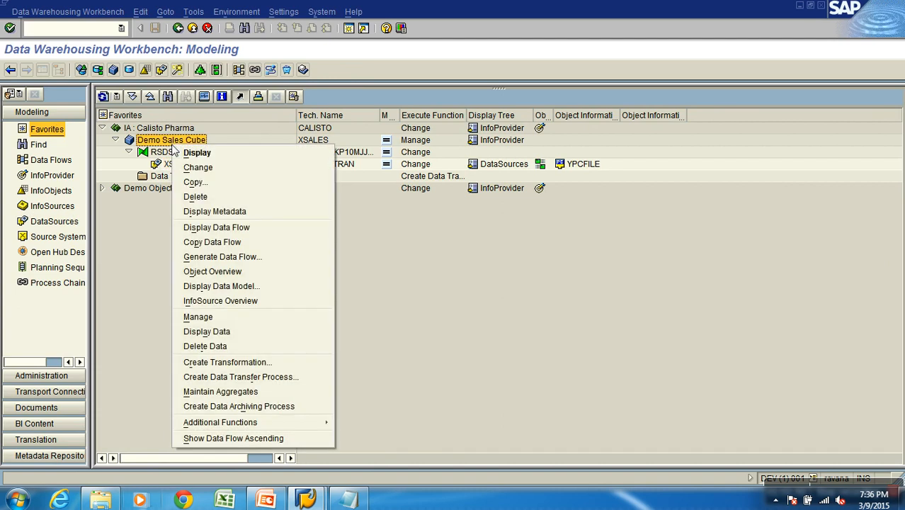
pyautogui.click(230, 228)
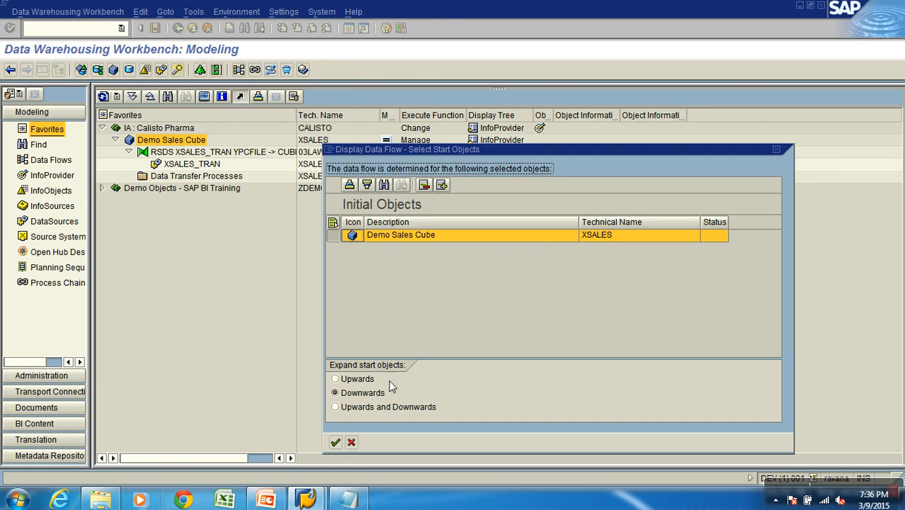
pyautogui.click(335, 442)
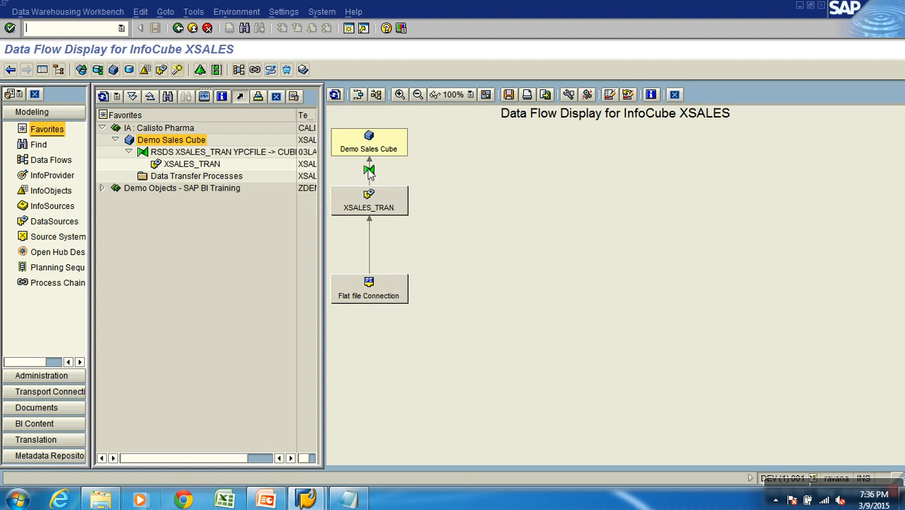
pyautogui.click(569, 94)
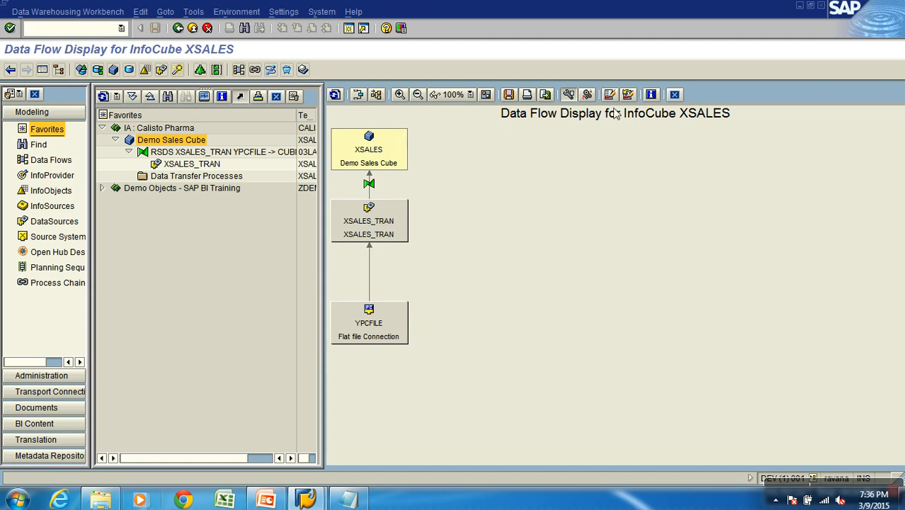
pyautogui.click(674, 94)
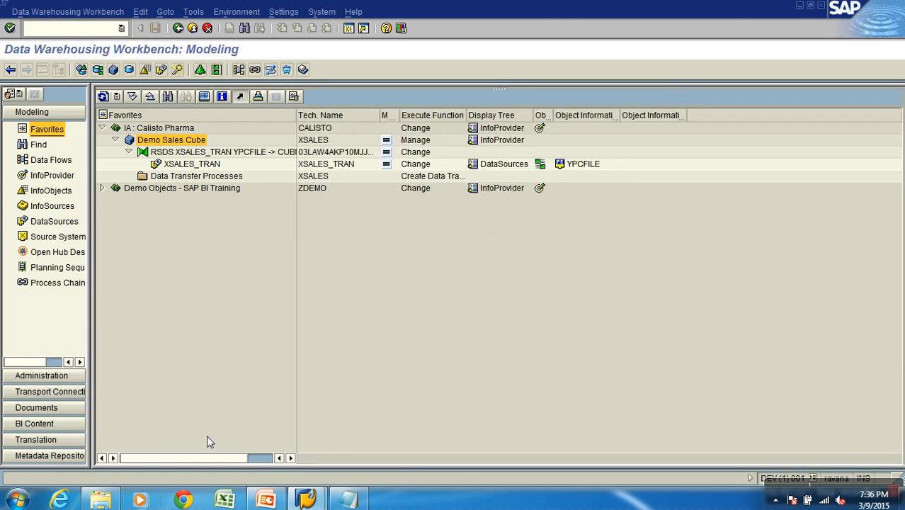
# Switch to the Notepad list of load steps
pyautogui.click(348, 500)
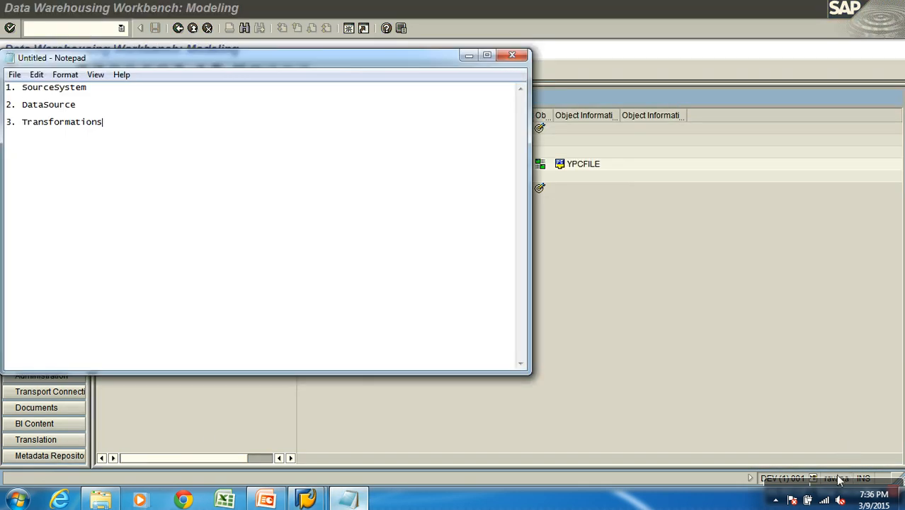